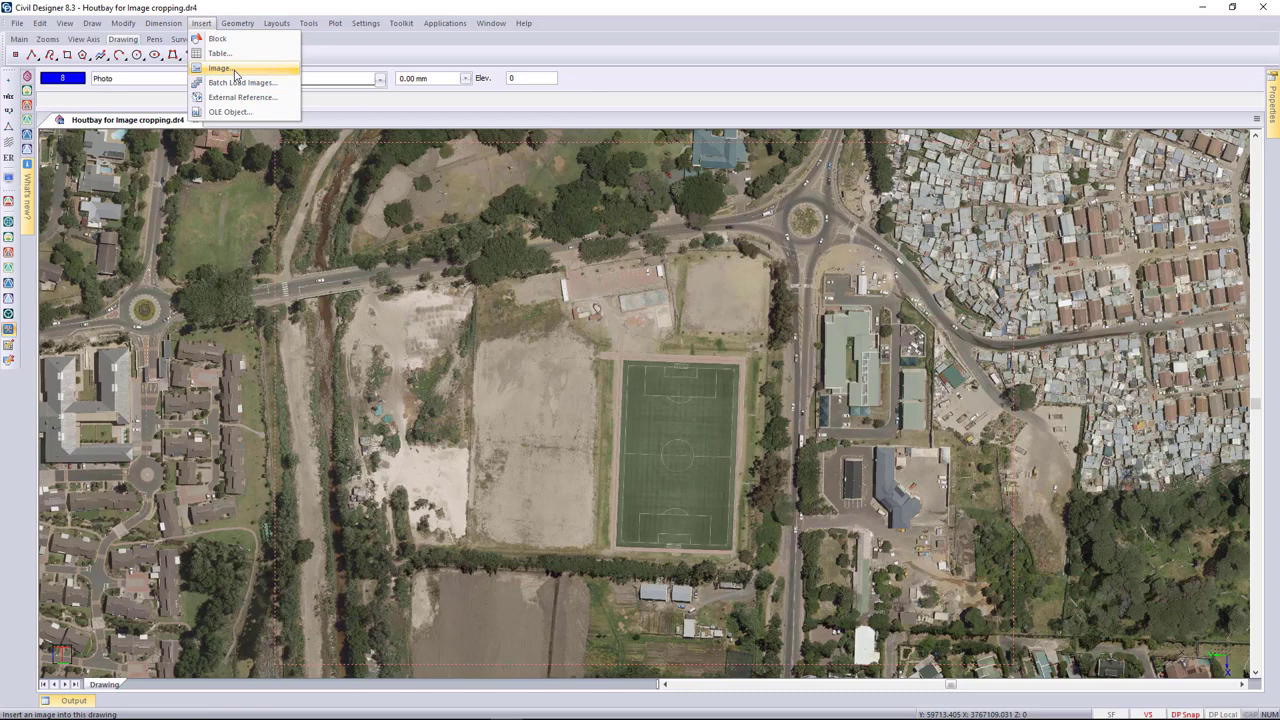
- Insert the image file Soccer field.jpg into the Houtbay drawing
click(235, 69)
click(690, 326)
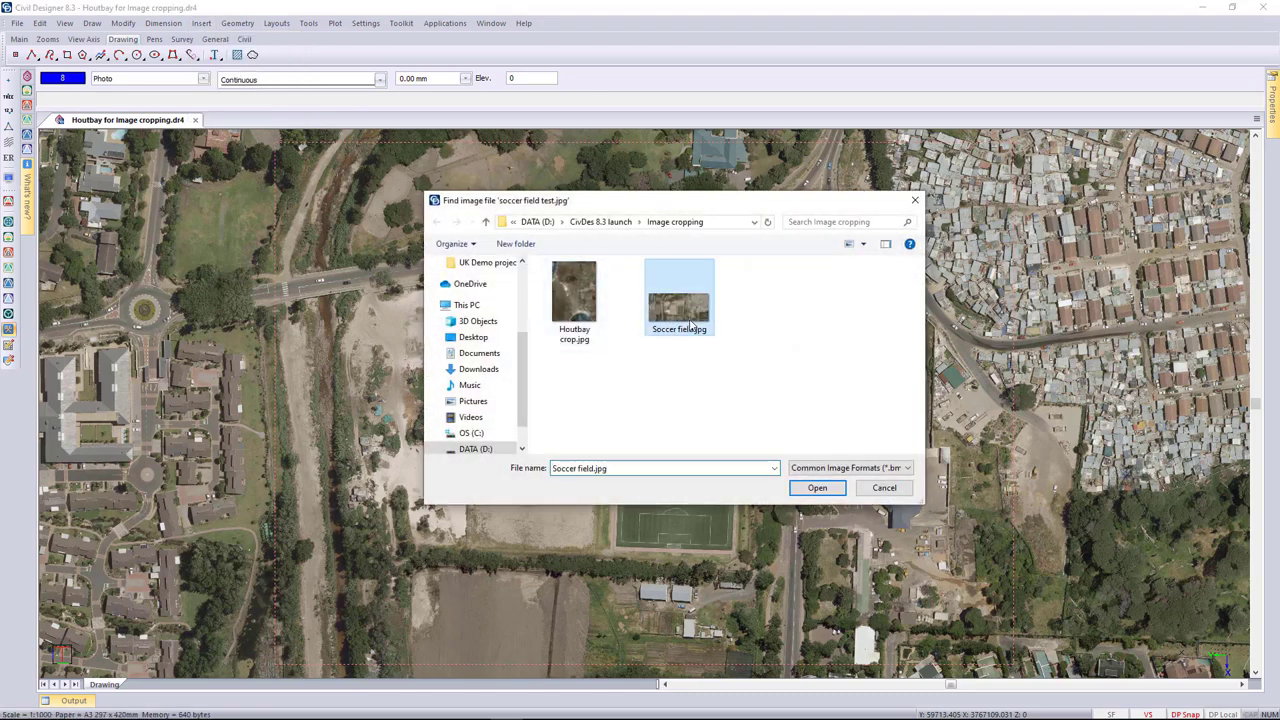
double_click(690, 326)
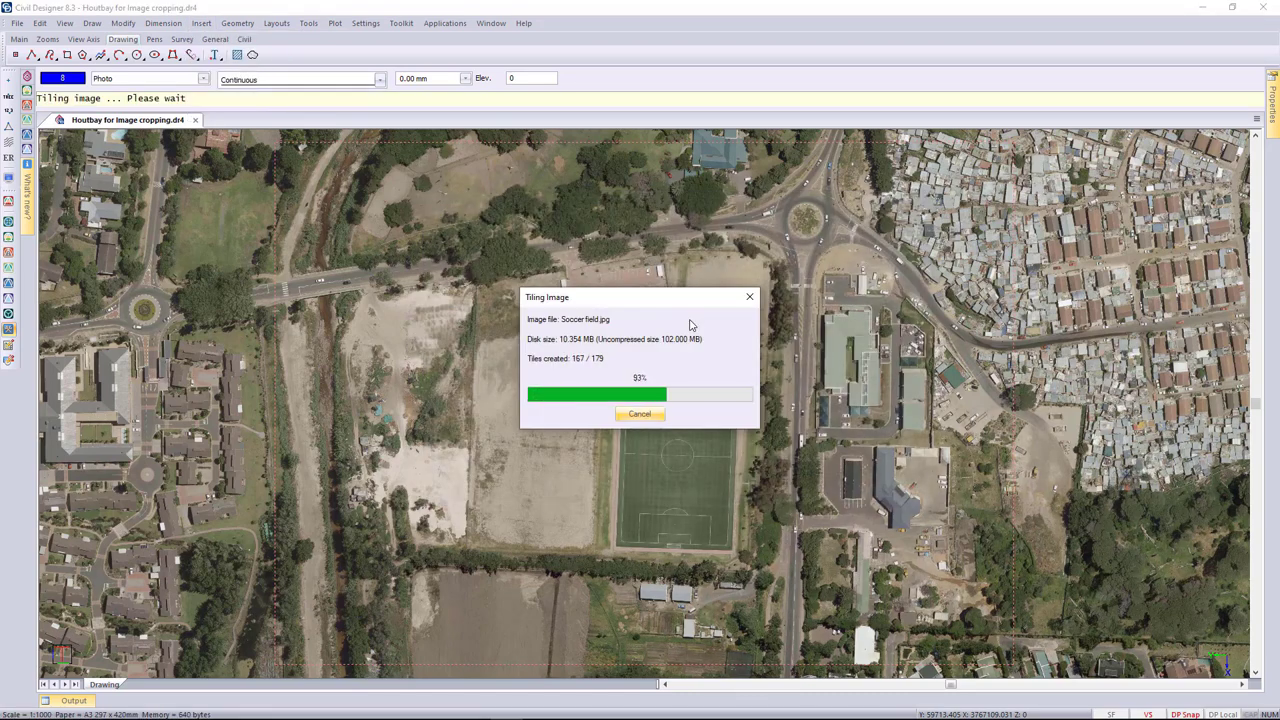
click(697, 404)
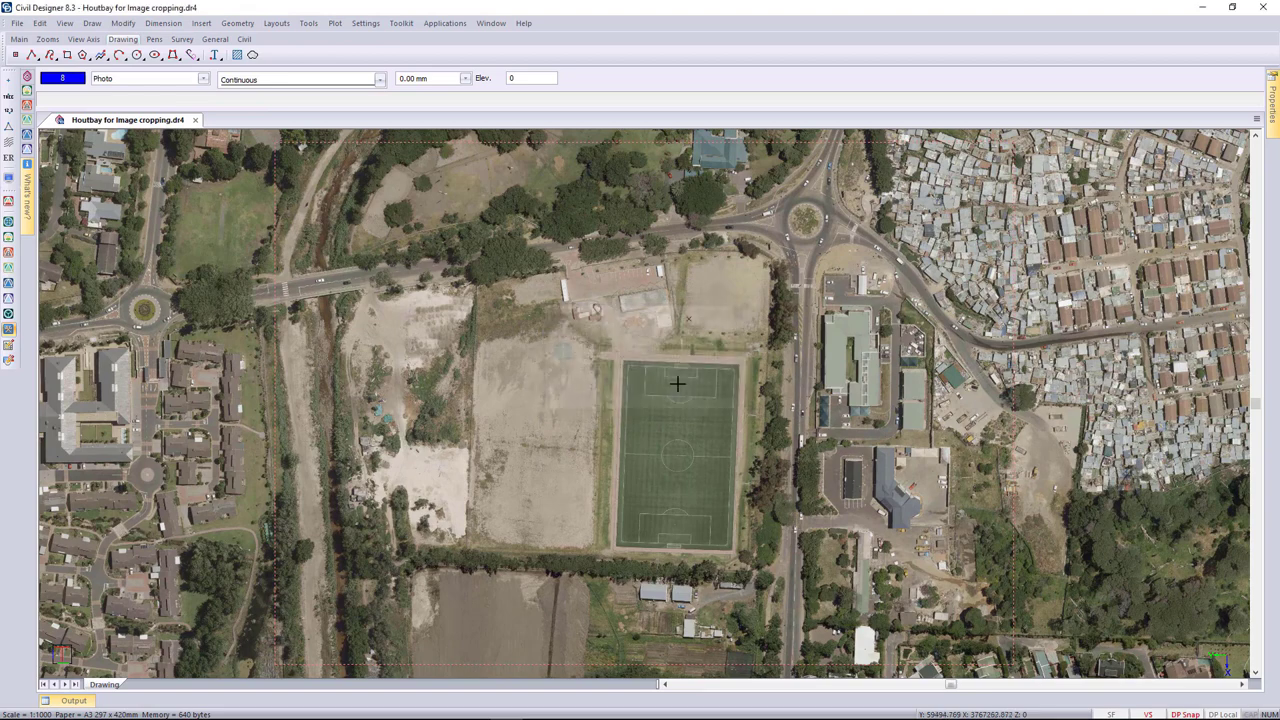
- Check the inserted soccer field image's alignment with the faded surrounding aerial photo and erase that surrounding photo from the drawing
scroll(677, 383, down, 2)
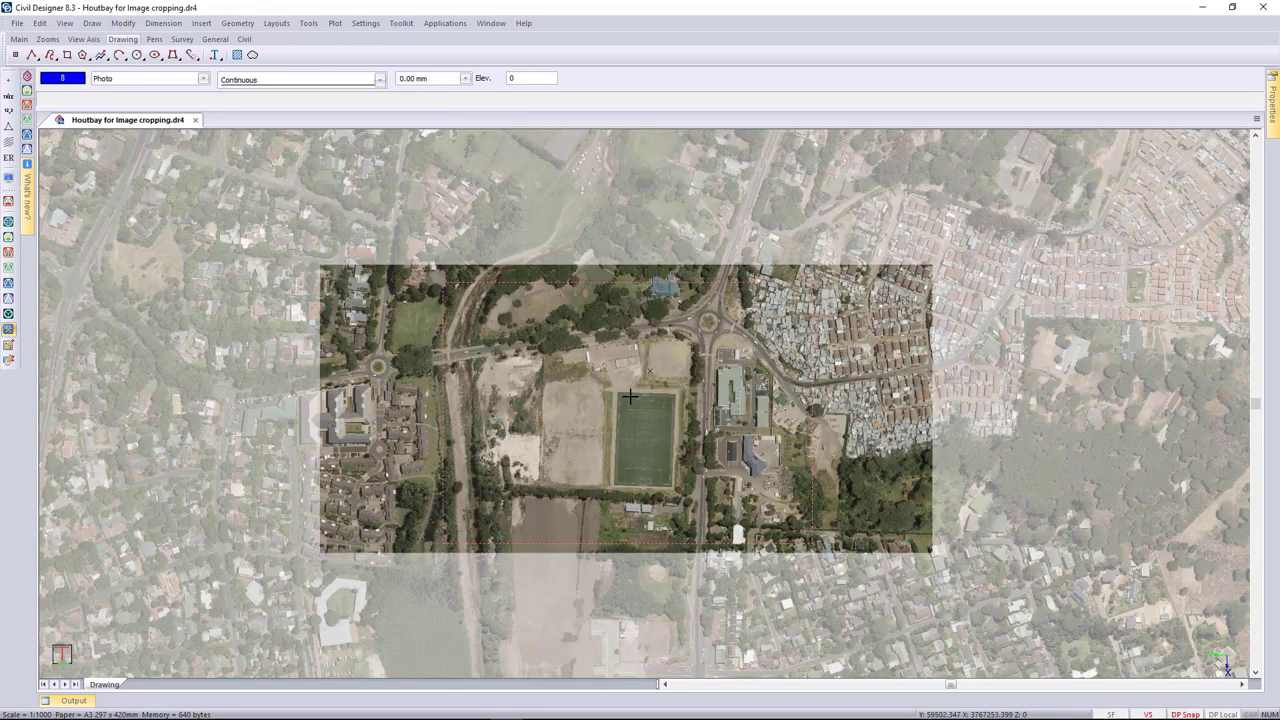
scroll(317, 385, up, 5)
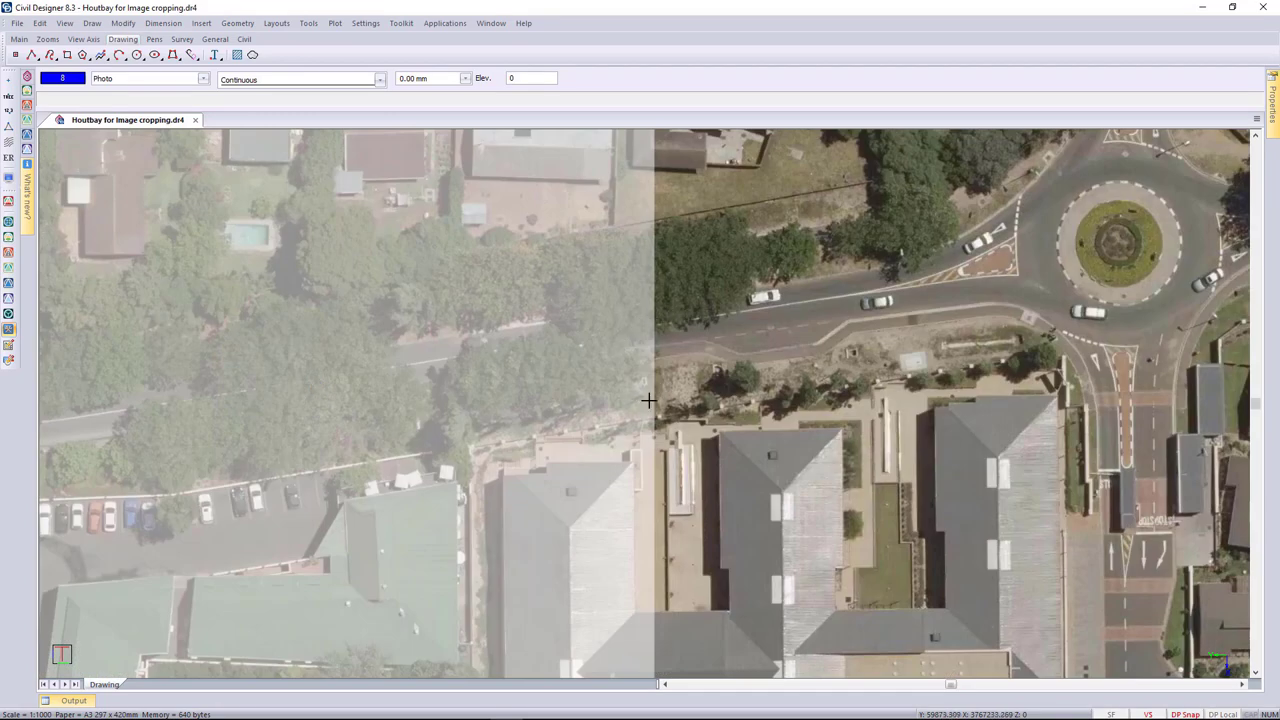
scroll(719, 341, down, 2)
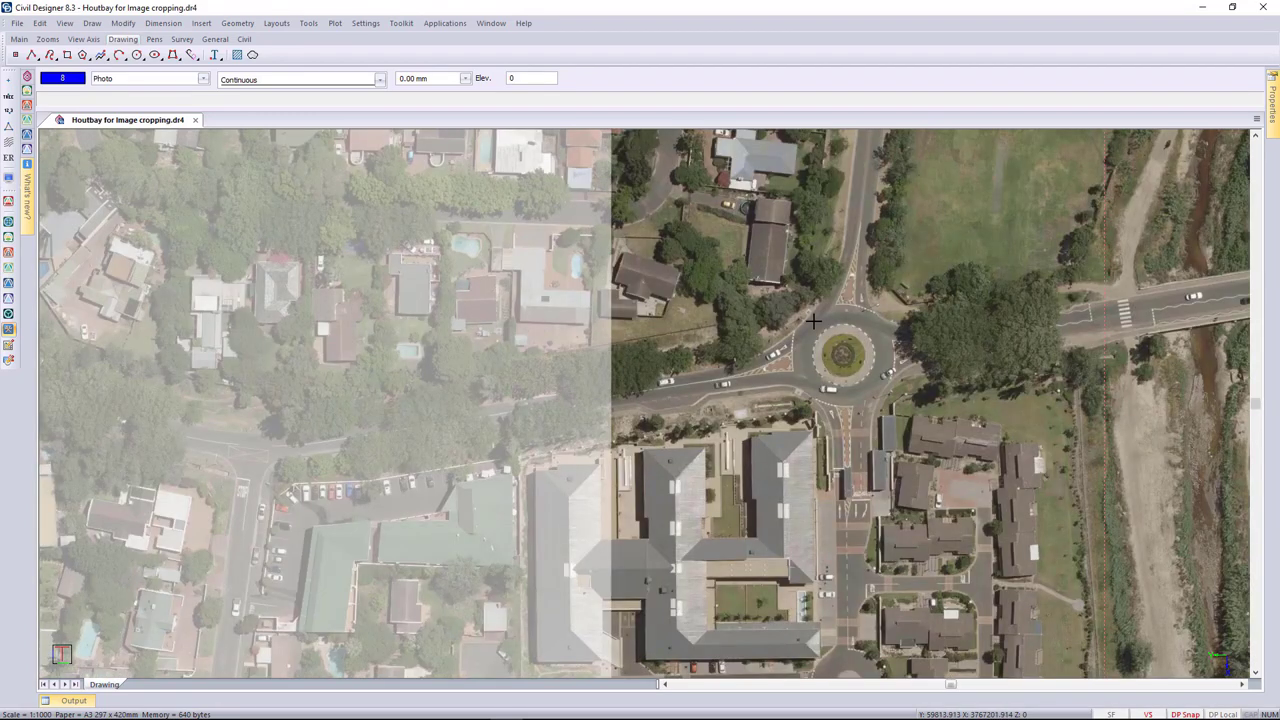
scroll(622, 222, up, 2)
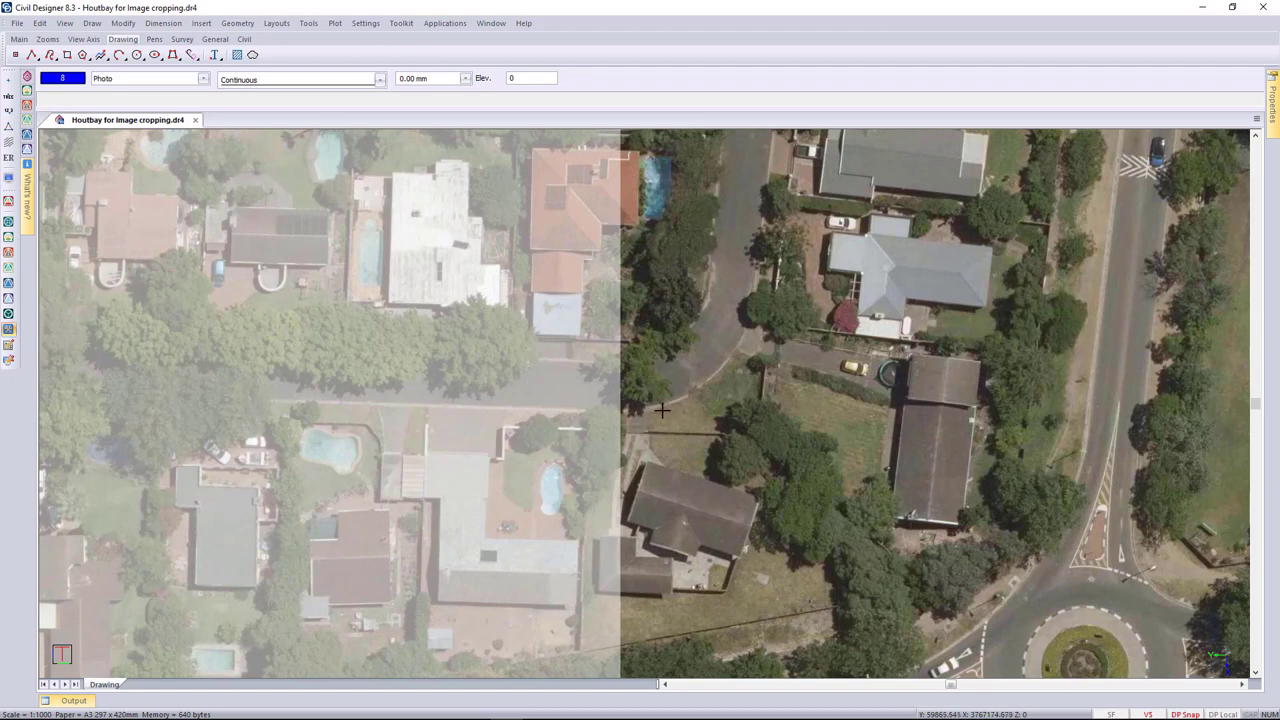
scroll(662, 409, down, 2)
scroll(641, 400, up, 2)
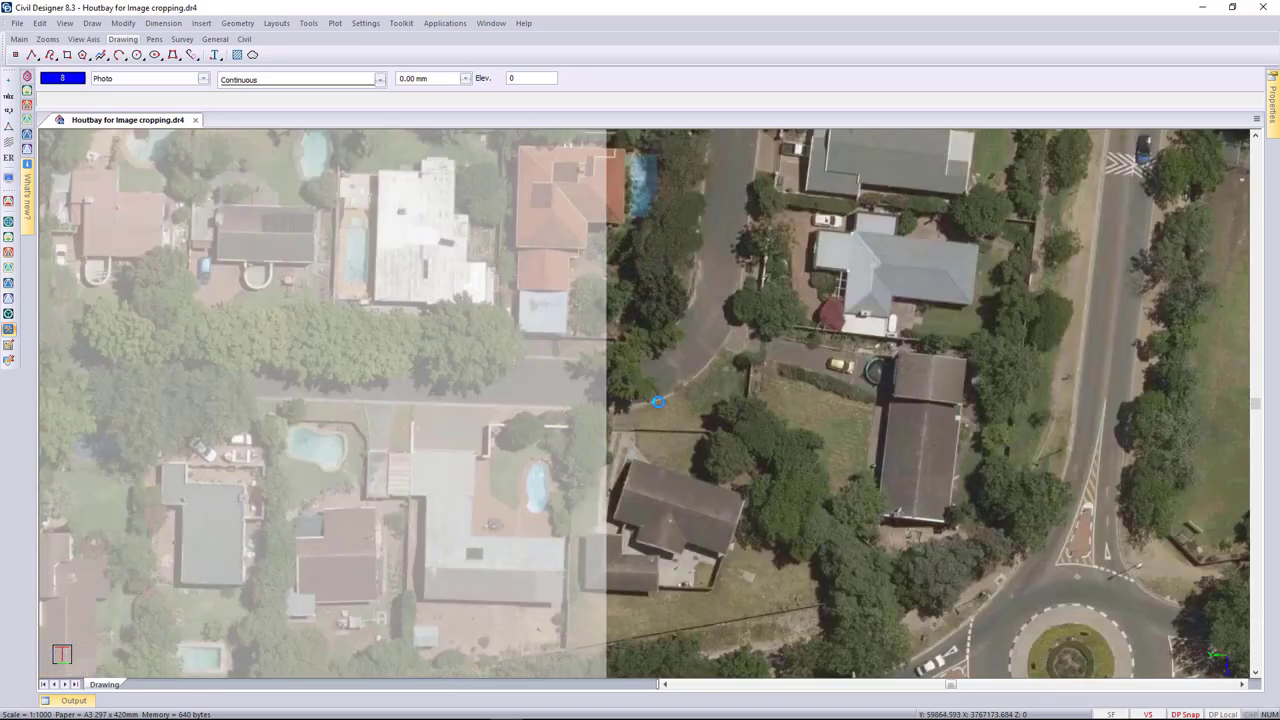
scroll(658, 401, down, 5)
middle_drag(736, 420, 604, 380)
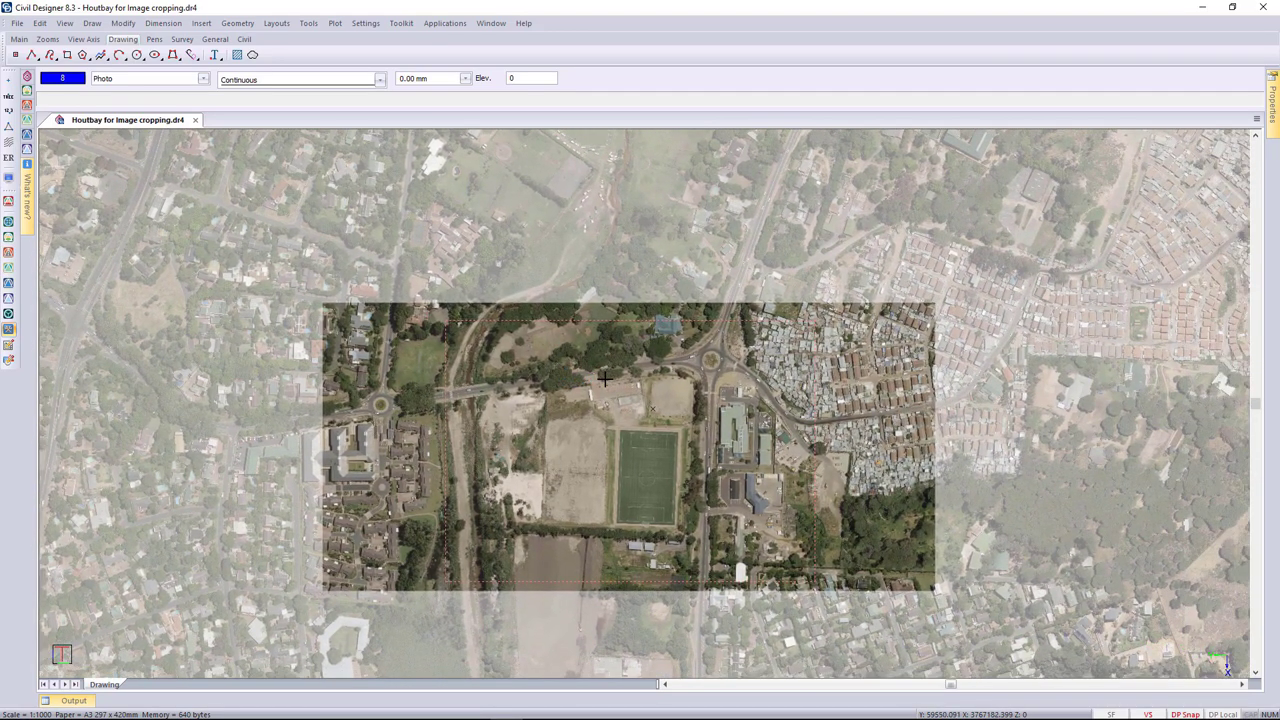
click(263, 481)
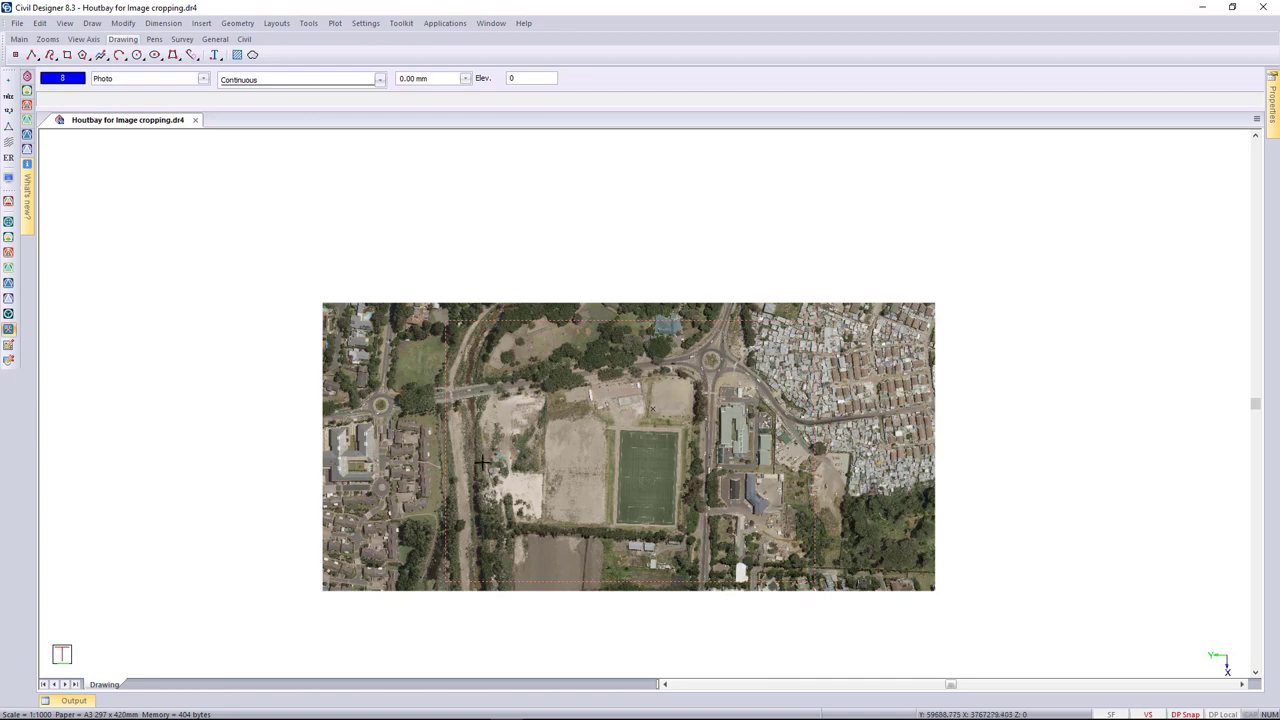
- Switch to File Explorer and open Soccer field.jgw from the Image cropping folder to read its georeferencing values
key(ctrl+e)
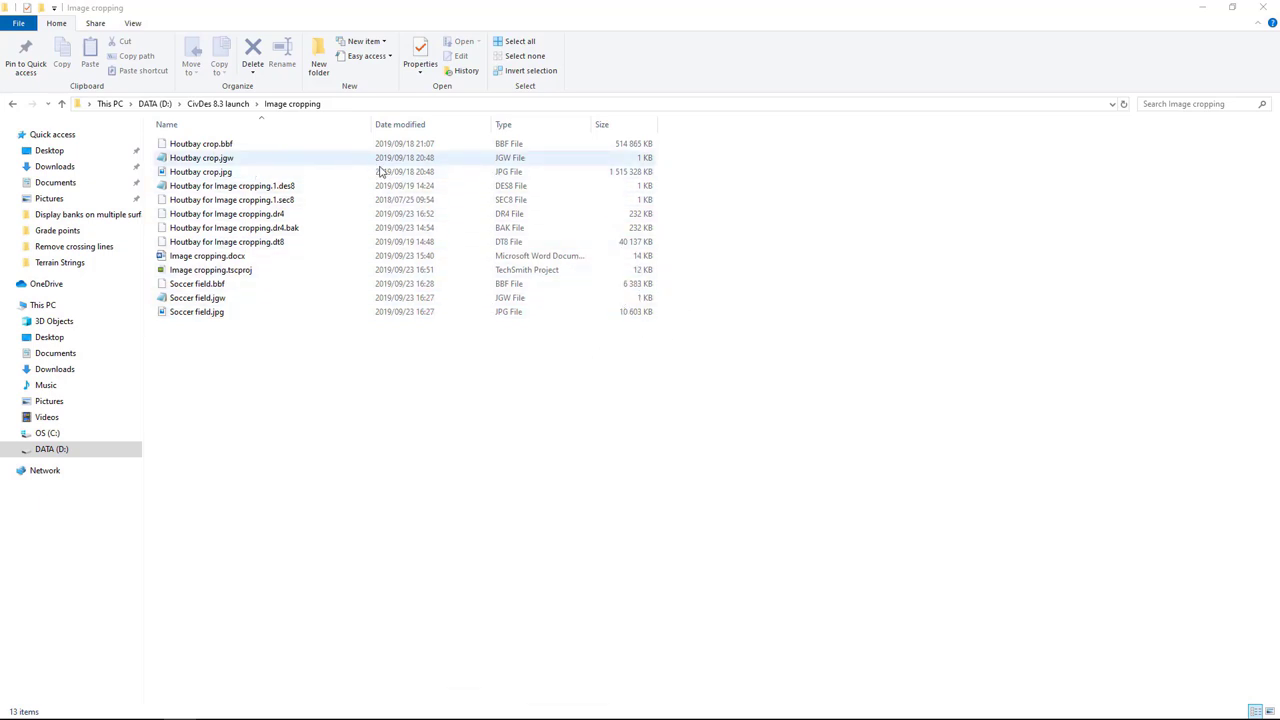
click(594, 179)
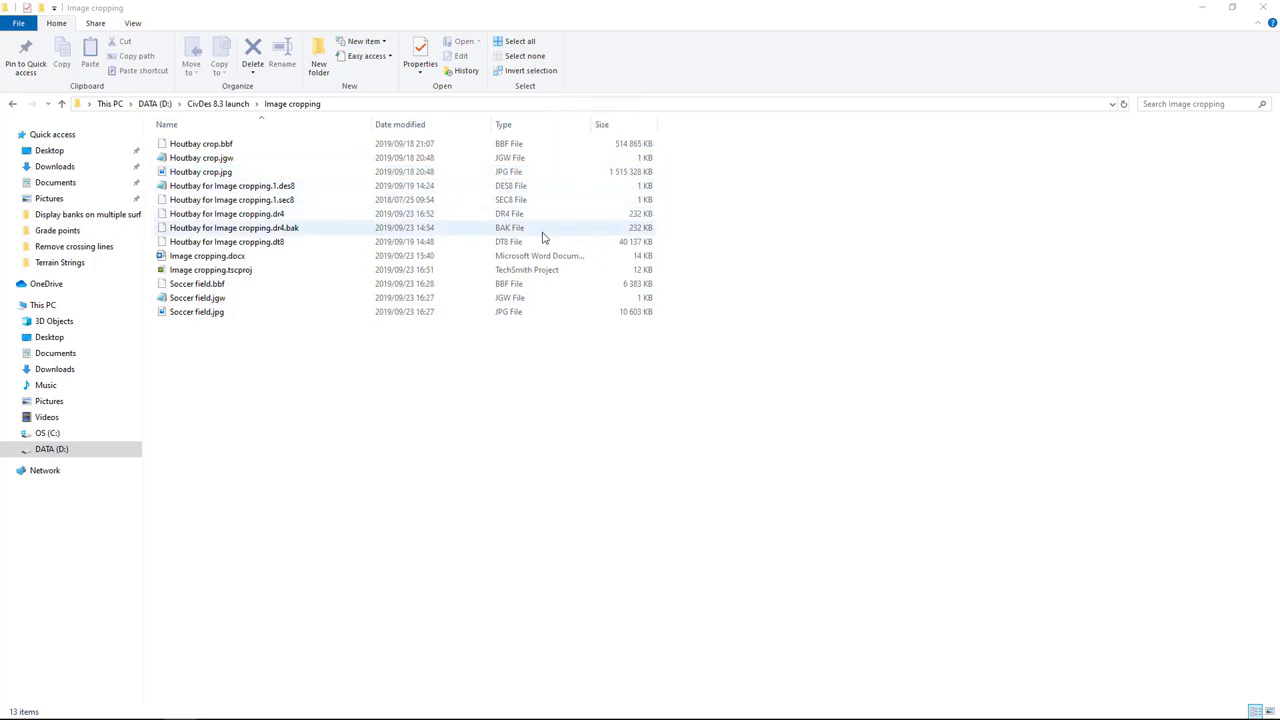
double_click(230, 300)
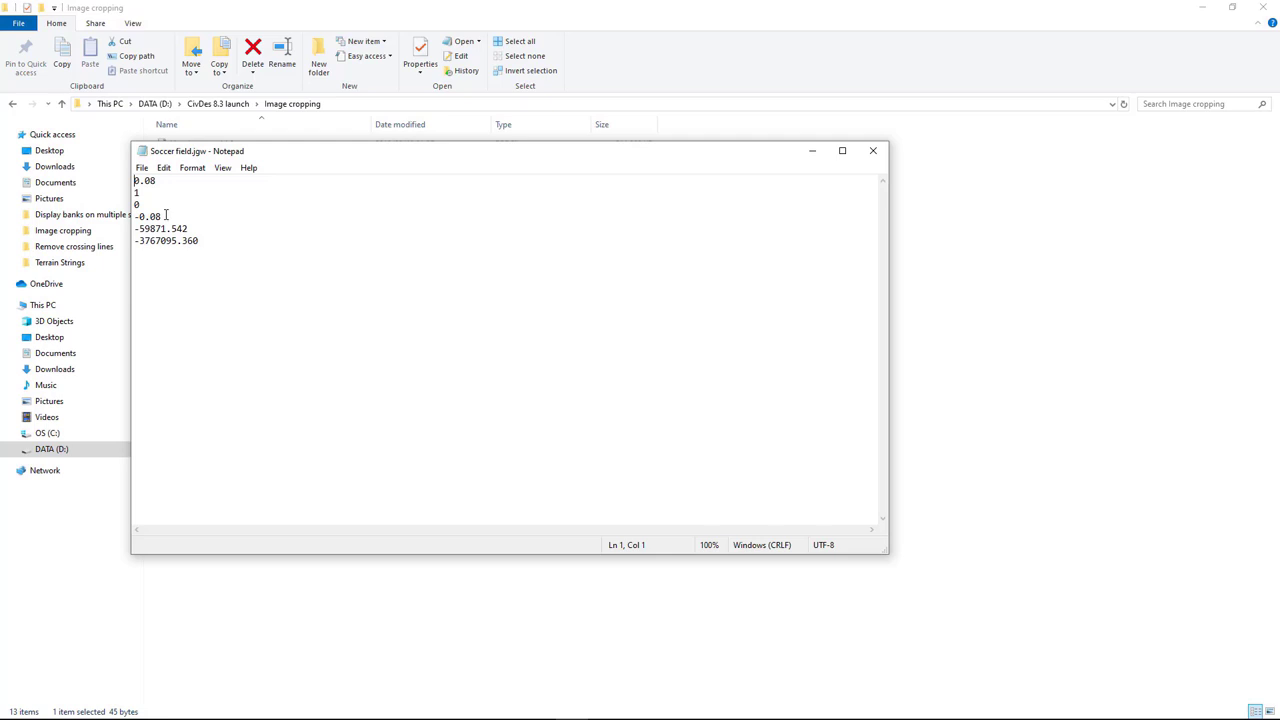
click(1266, 9)
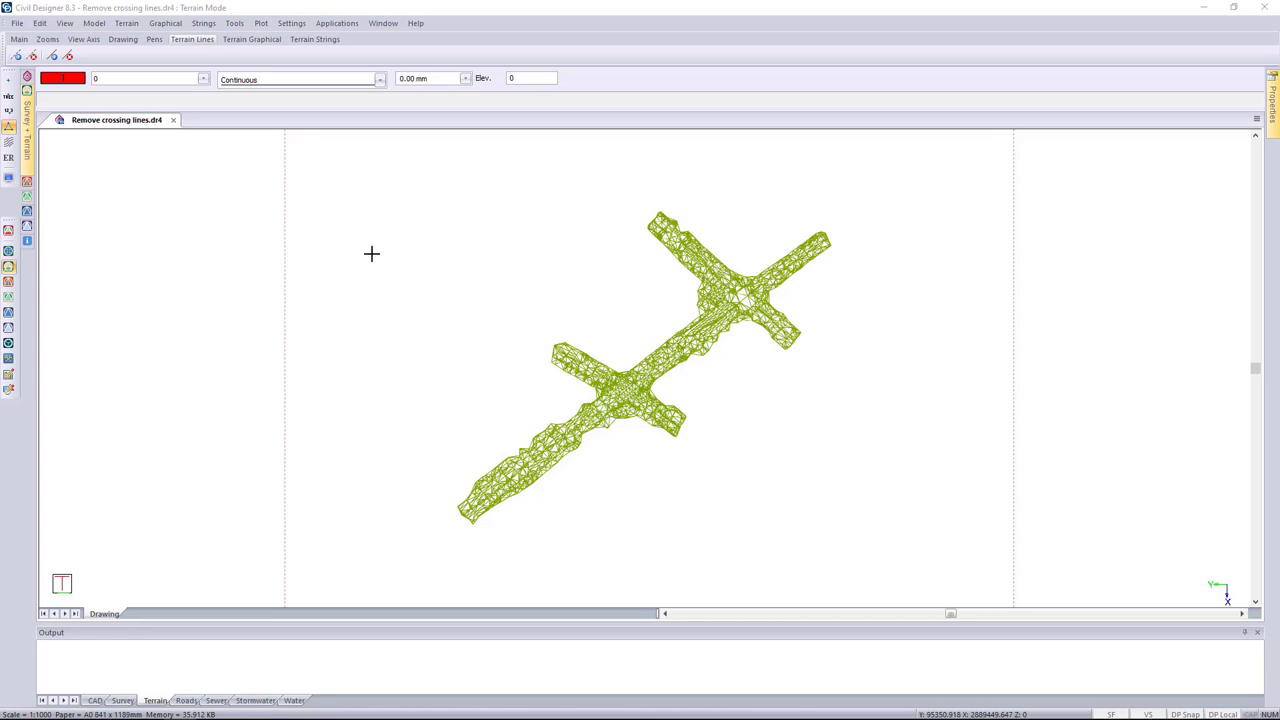
click(93, 25)
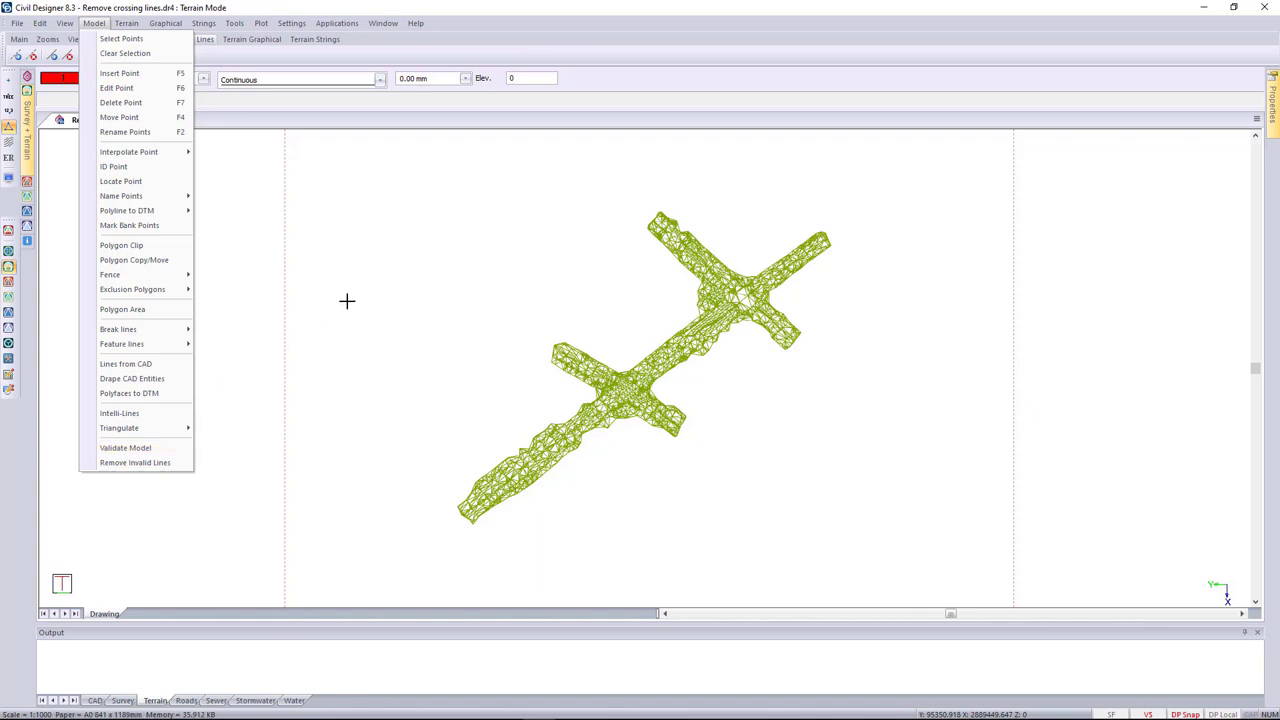
click(404, 265)
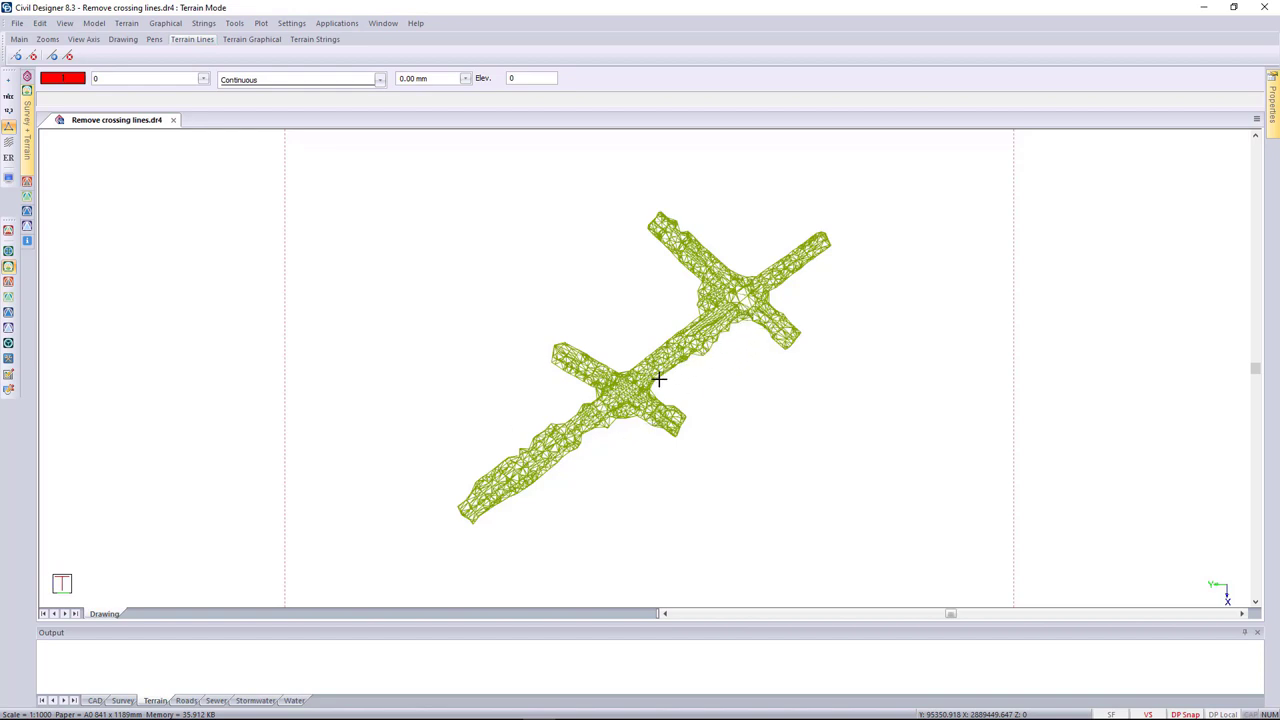
scroll(628, 390, up, 5)
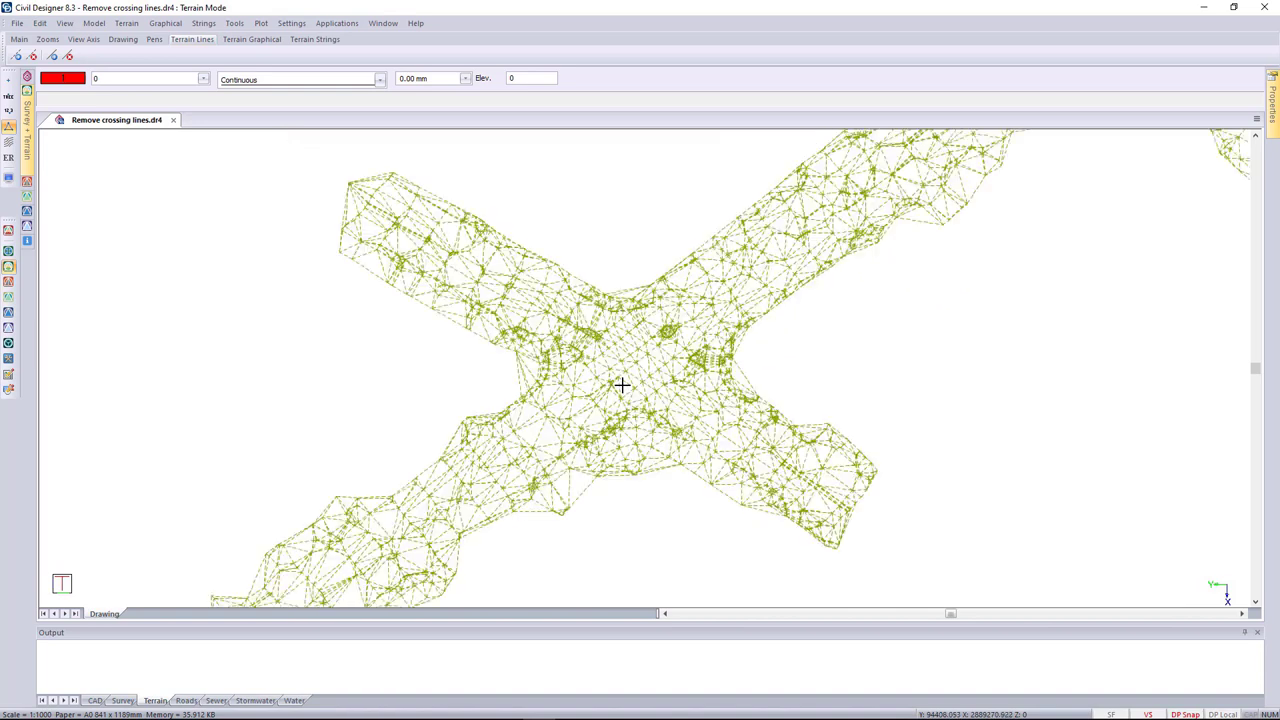
scroll(651, 329, down, 5)
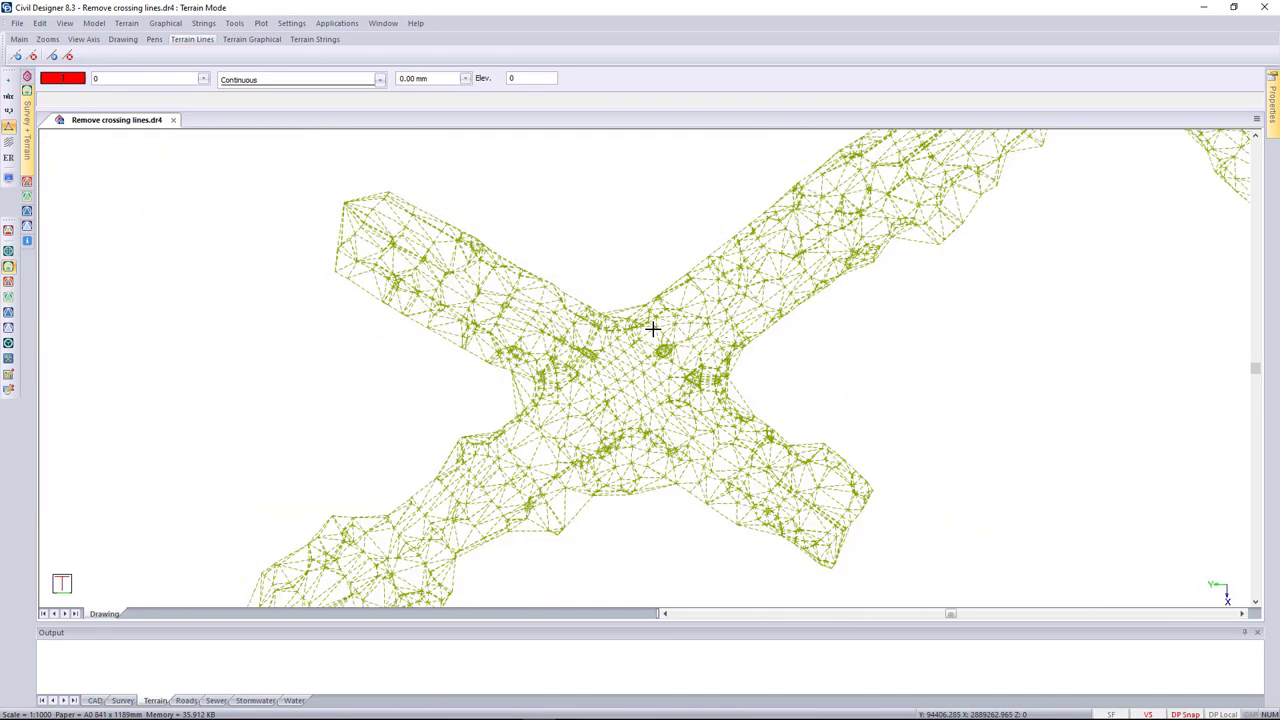
scroll(643, 368, down, 3)
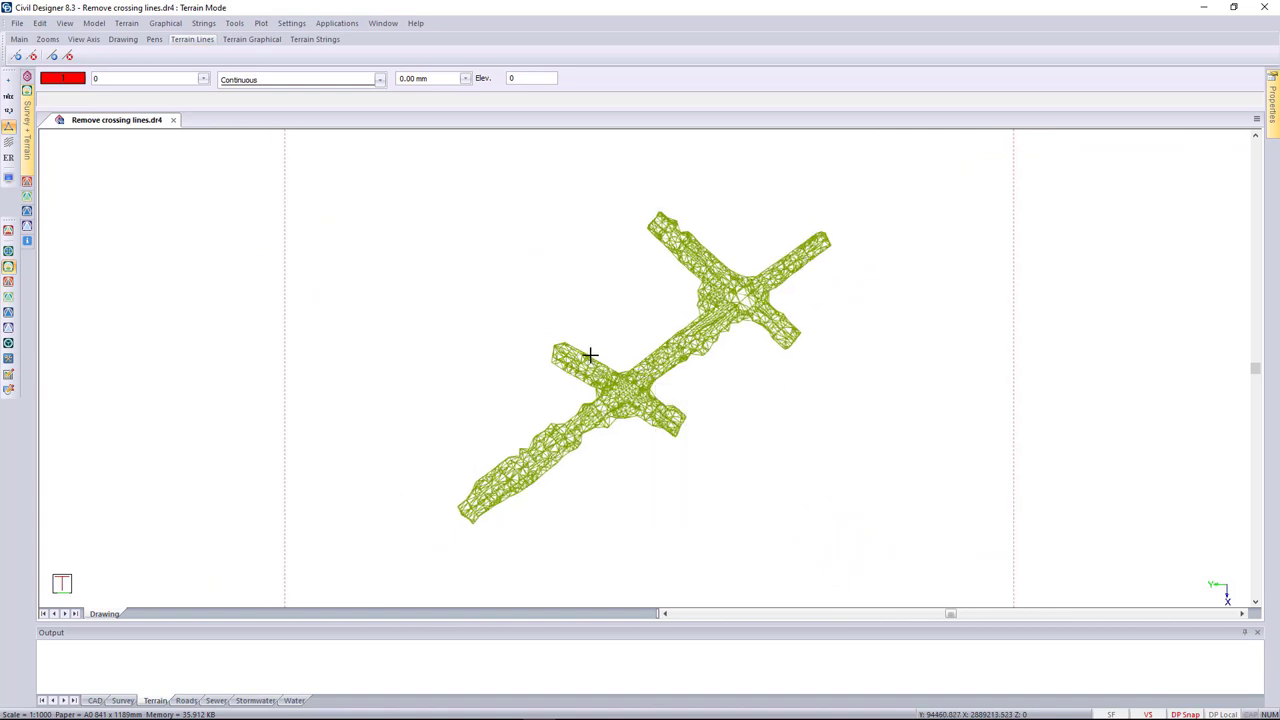
- Validate the terrain model of the Survey May surface
click(94, 23)
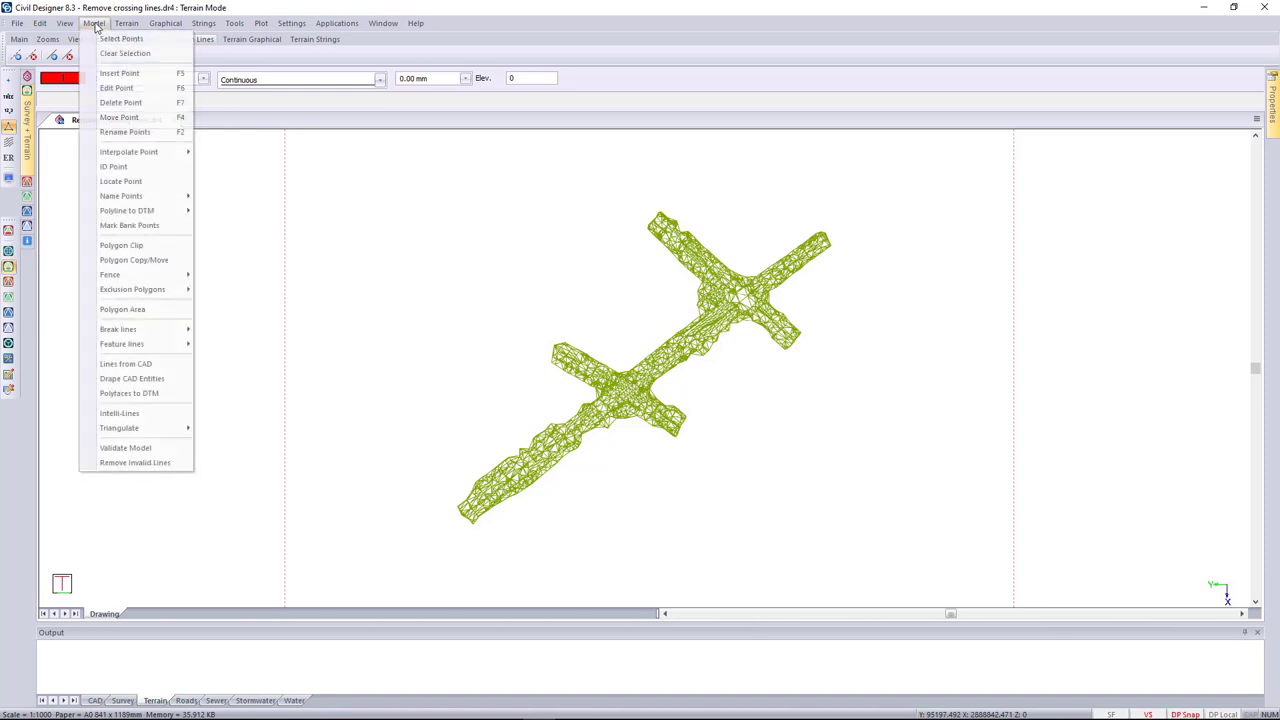
click(152, 450)
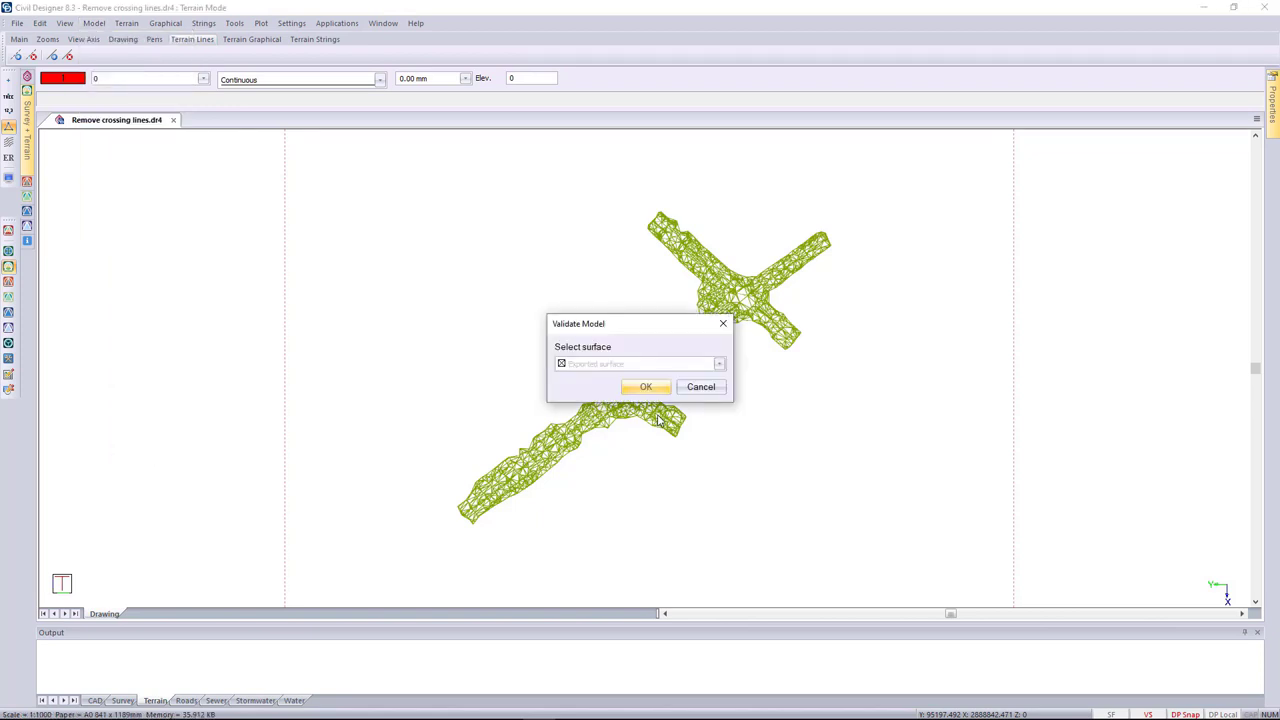
click(719, 363)
scroll(671, 389, up, 3)
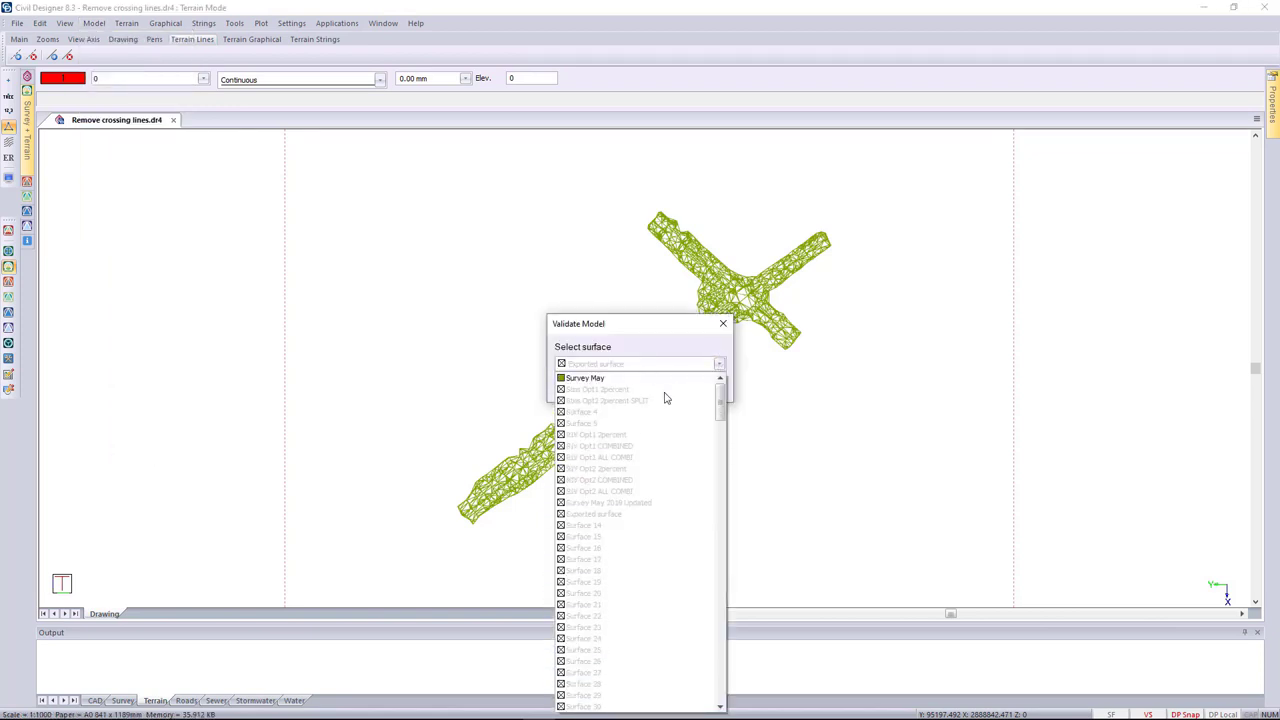
click(612, 379)
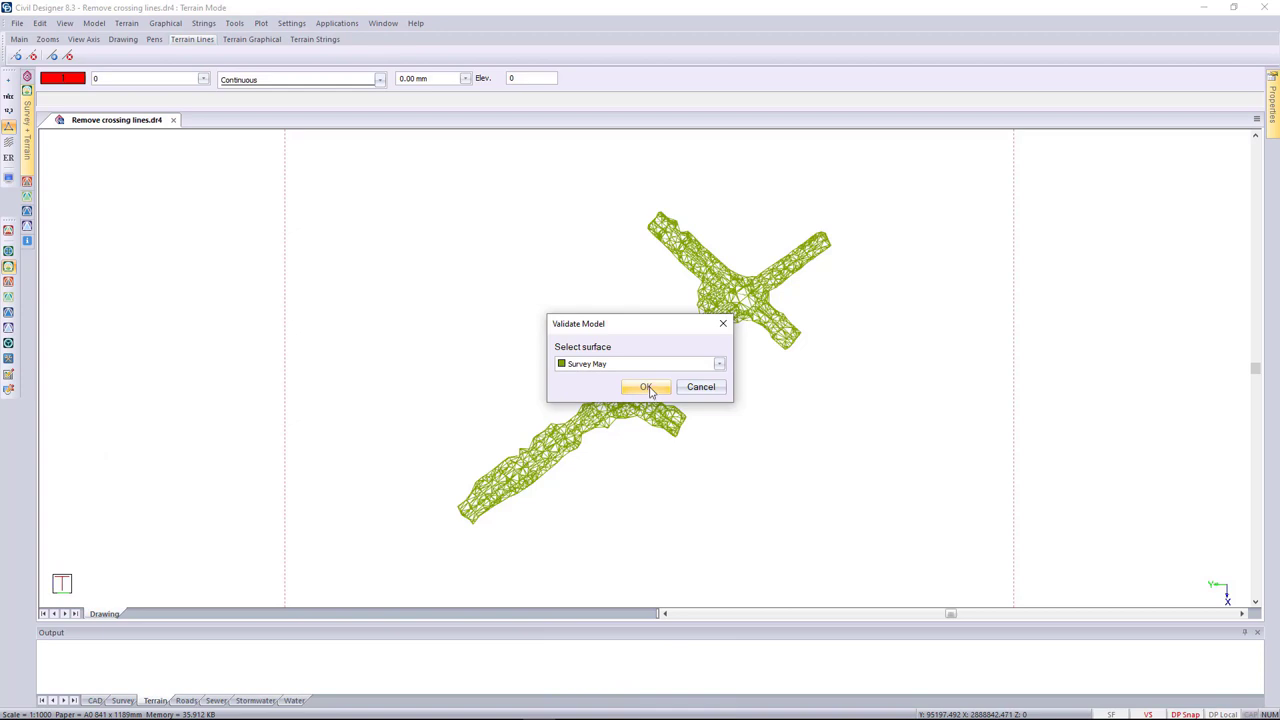
click(646, 387)
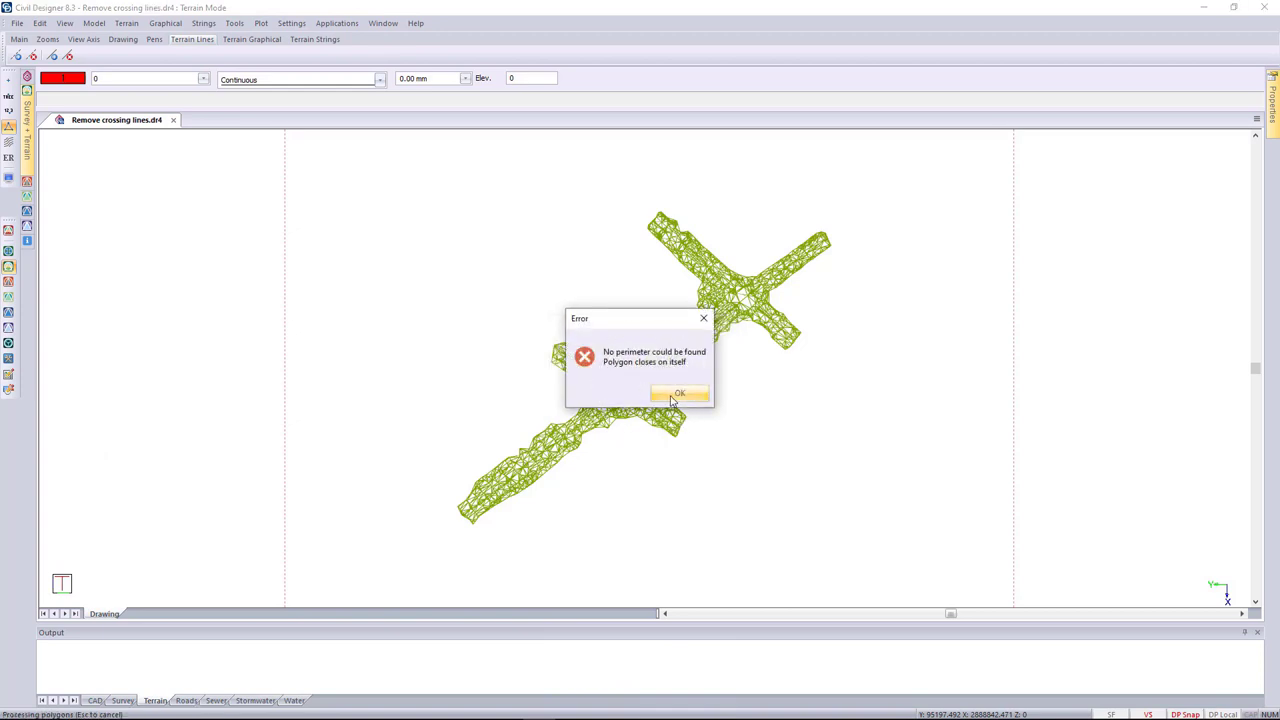
click(675, 396)
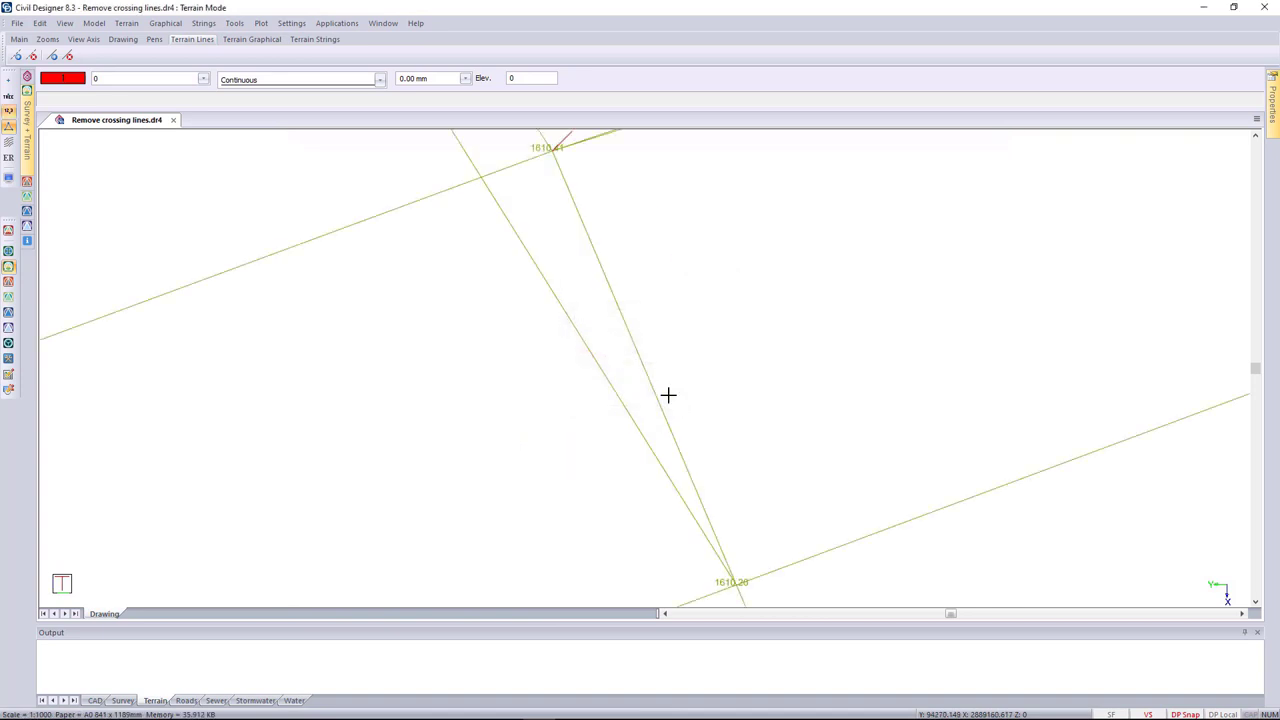
- Inspect the crossing lines around the ERROR marker and turn off the display of the point elevation labels
scroll(642, 366, down, 2)
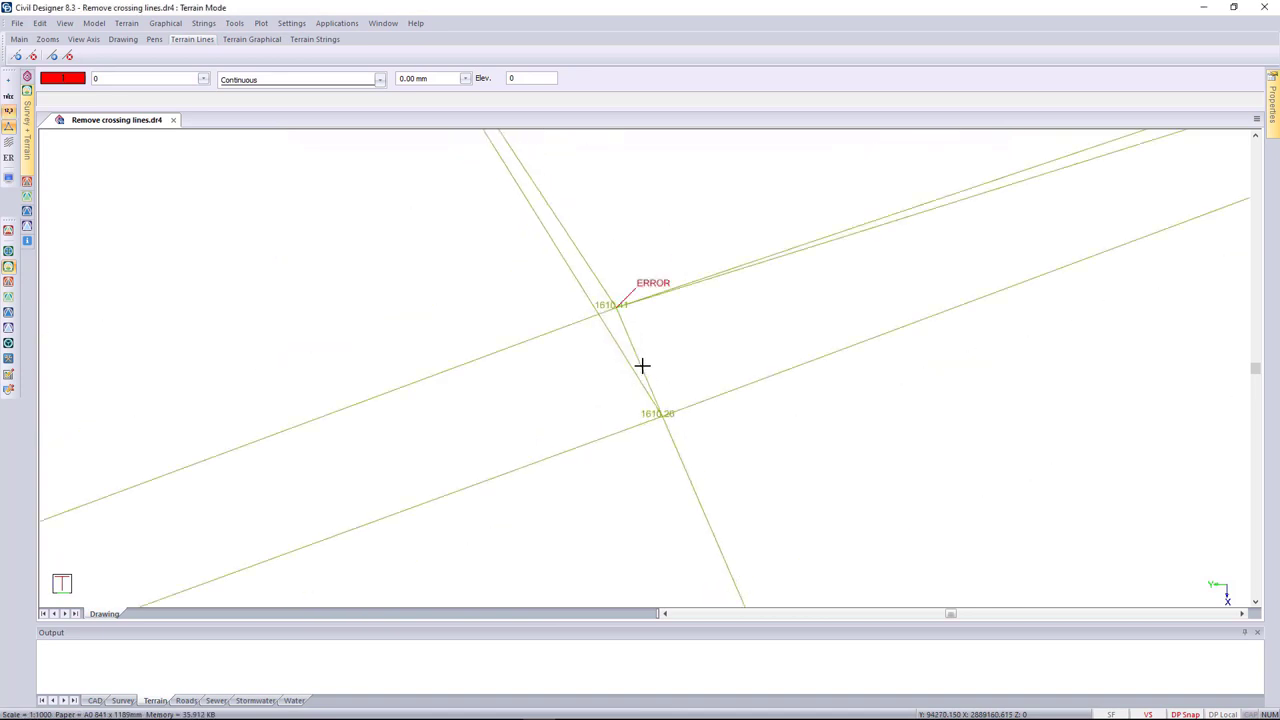
scroll(642, 366, down, 3)
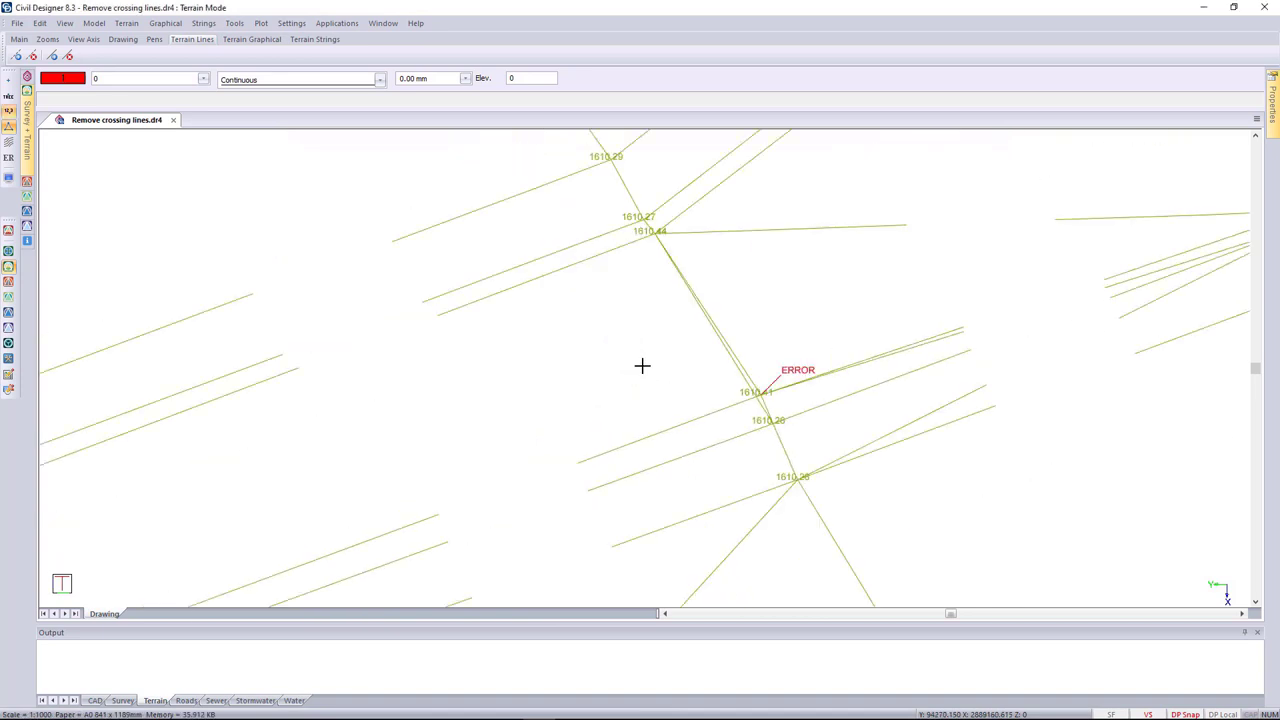
scroll(642, 366, up, 3)
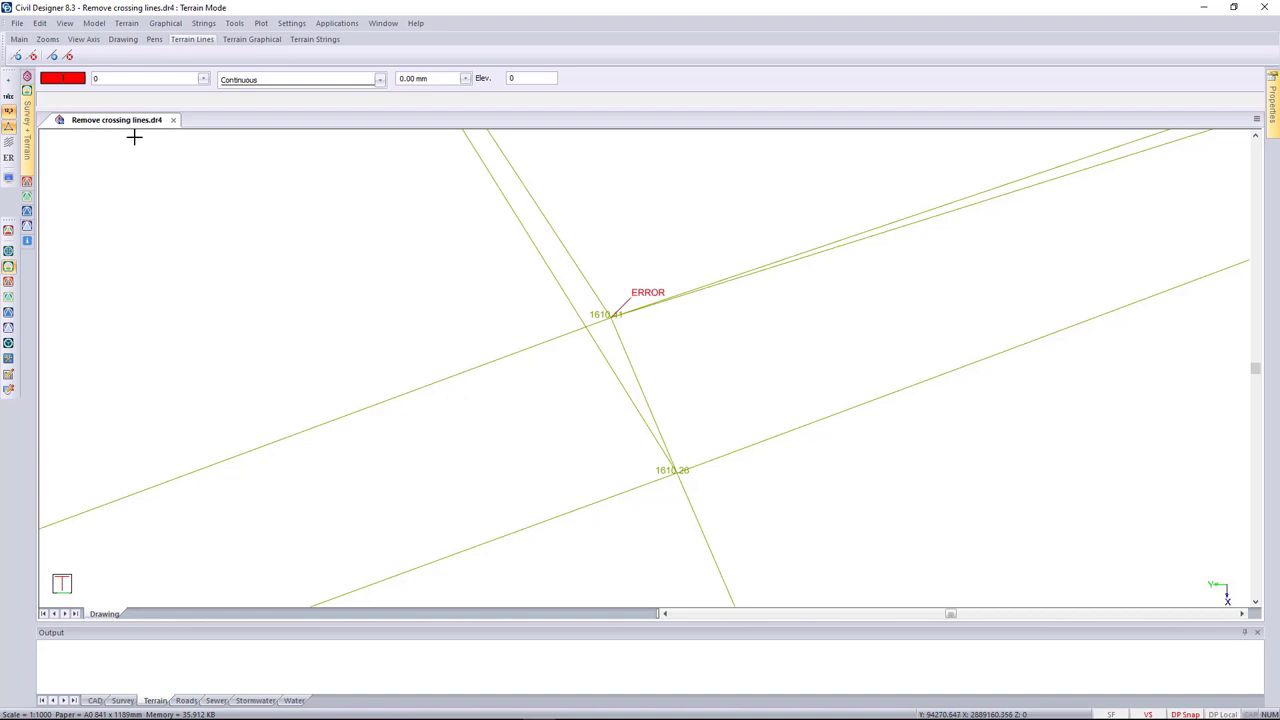
click(9, 113)
scroll(251, 285, down, 5)
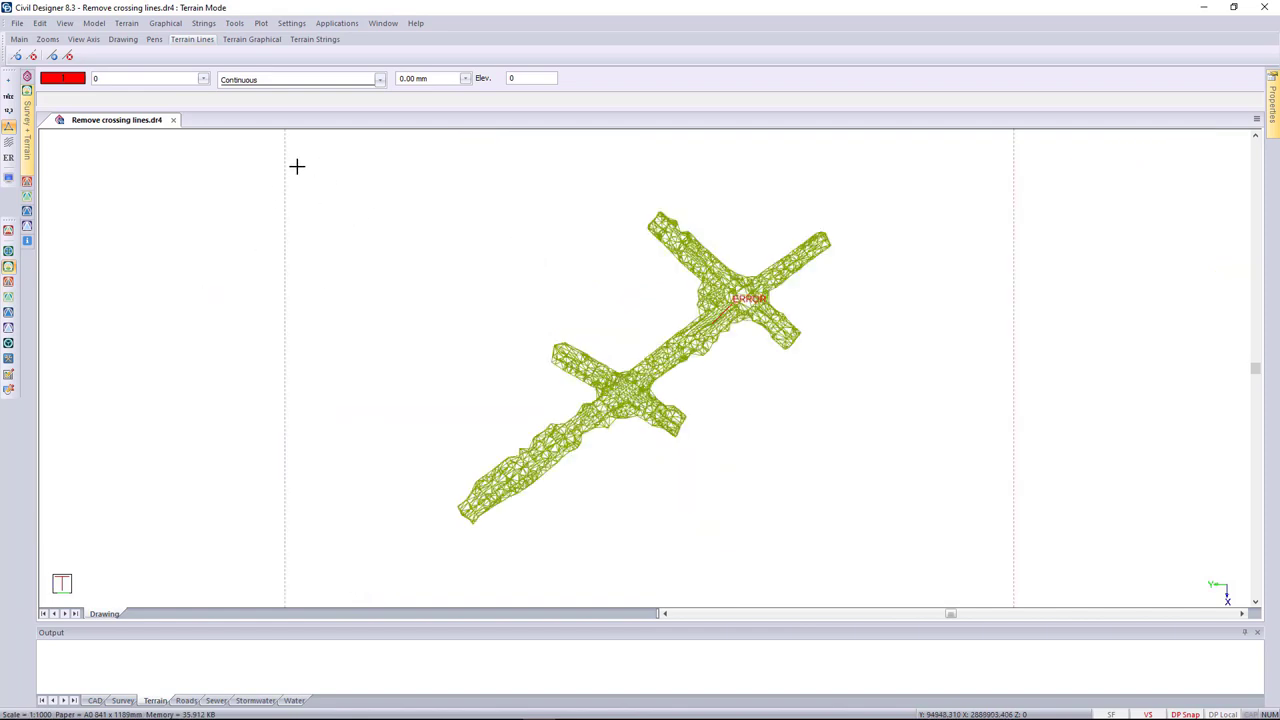
- Remove the invalid lines from the Survey May surface
click(94, 24)
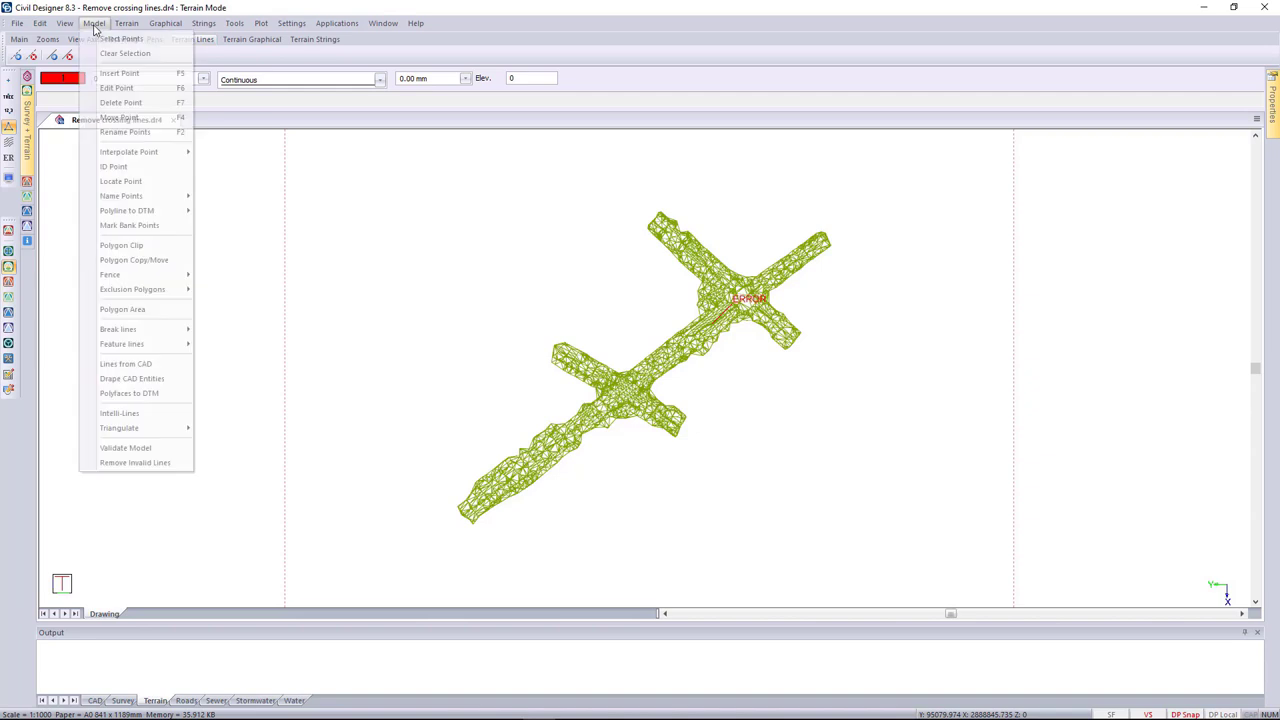
click(142, 466)
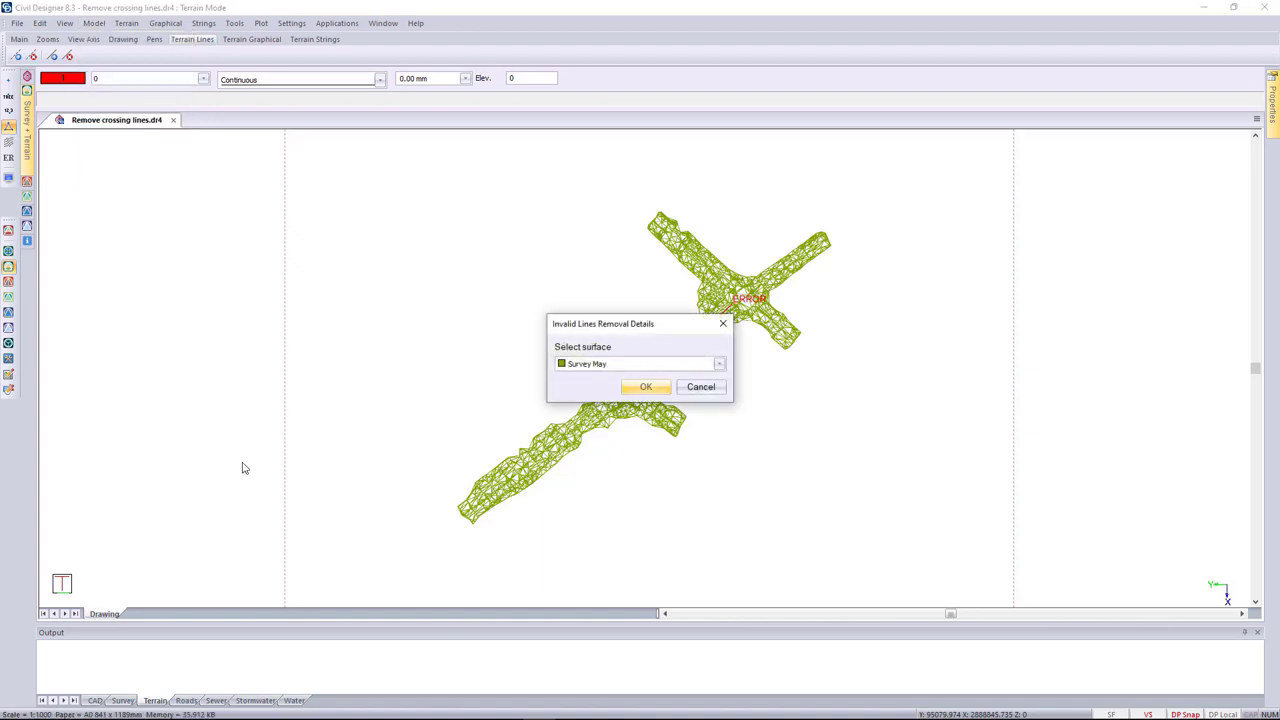
click(645, 388)
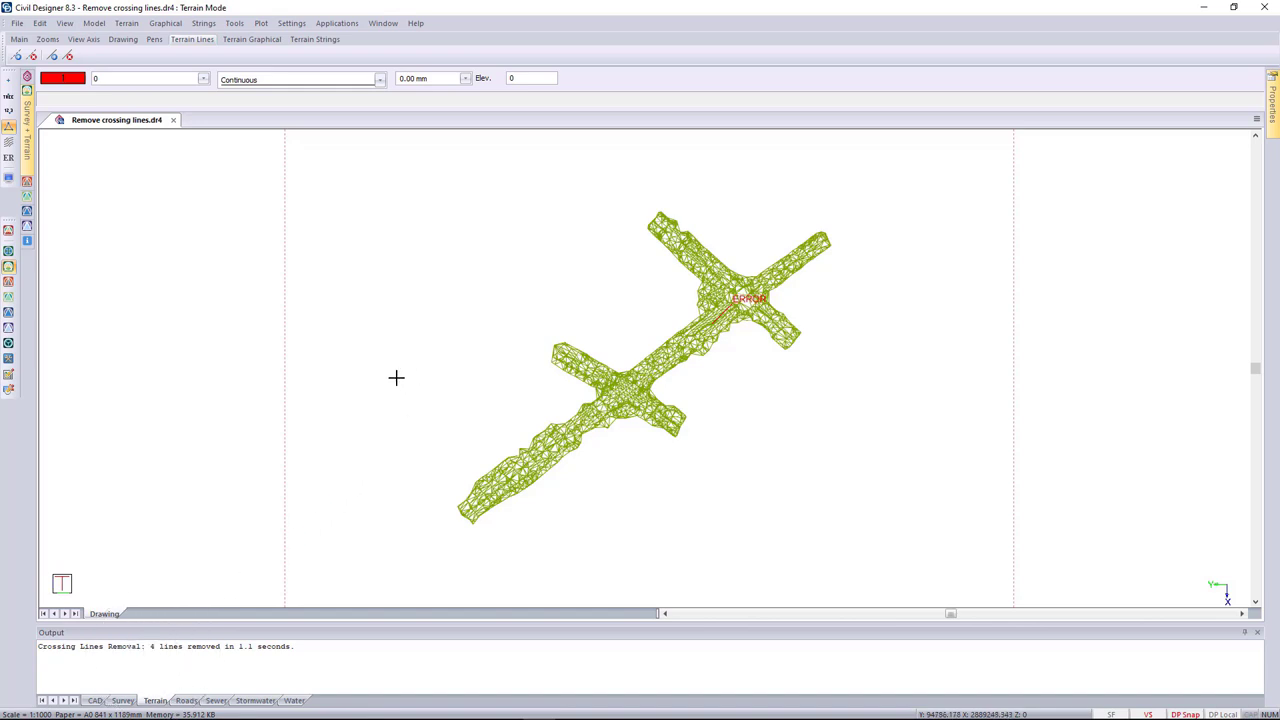
- Run the model validation again on the Survey May surface
click(96, 28)
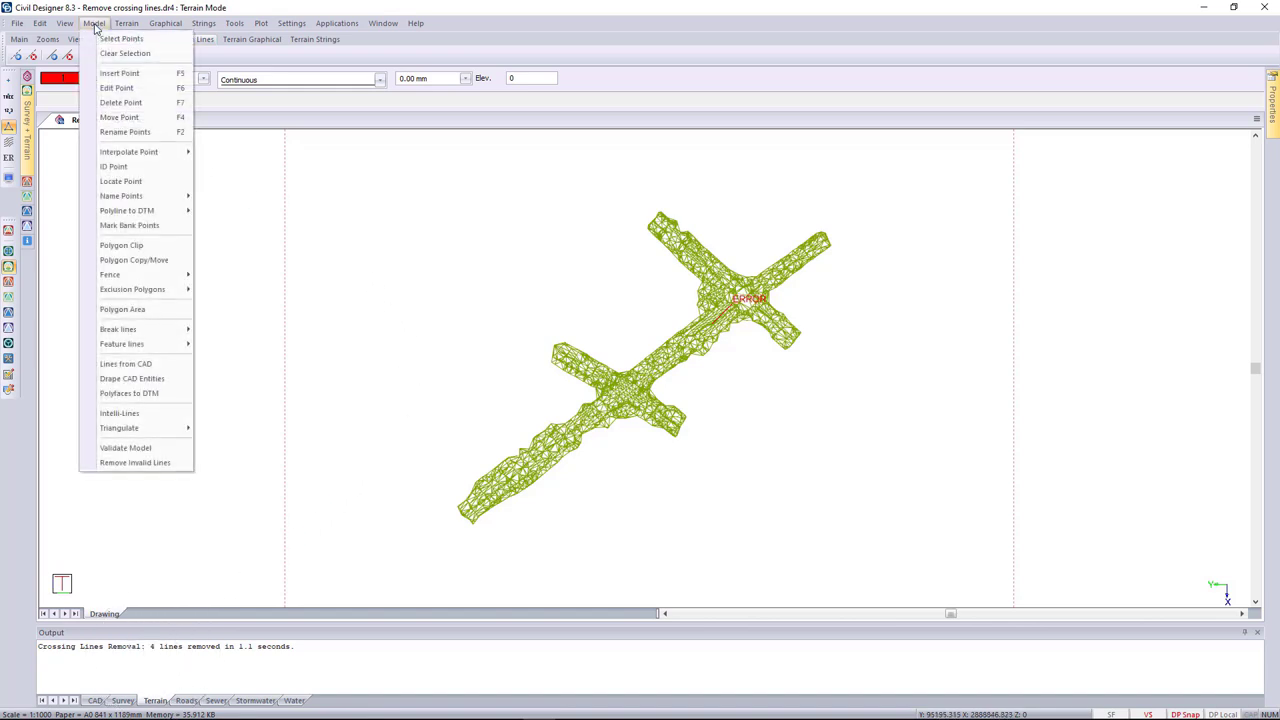
click(145, 448)
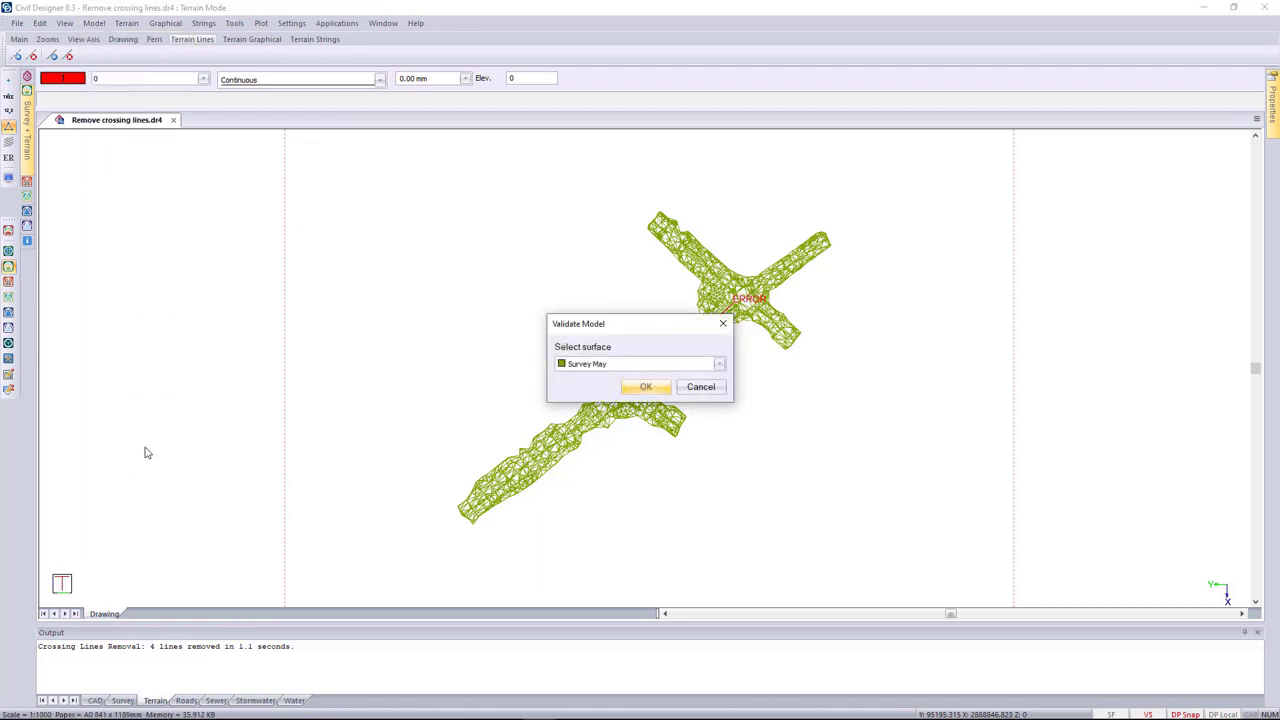
click(642, 388)
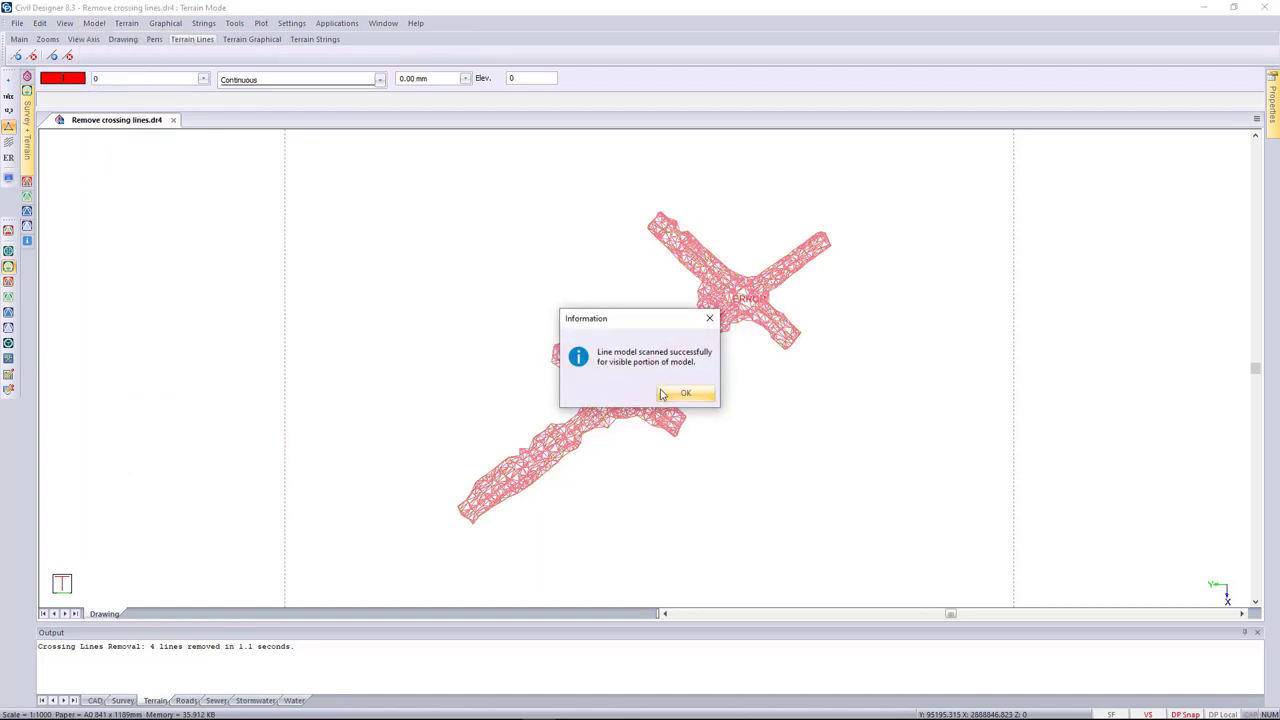
- Acknowledge the result of the terrain model validation
click(685, 394)
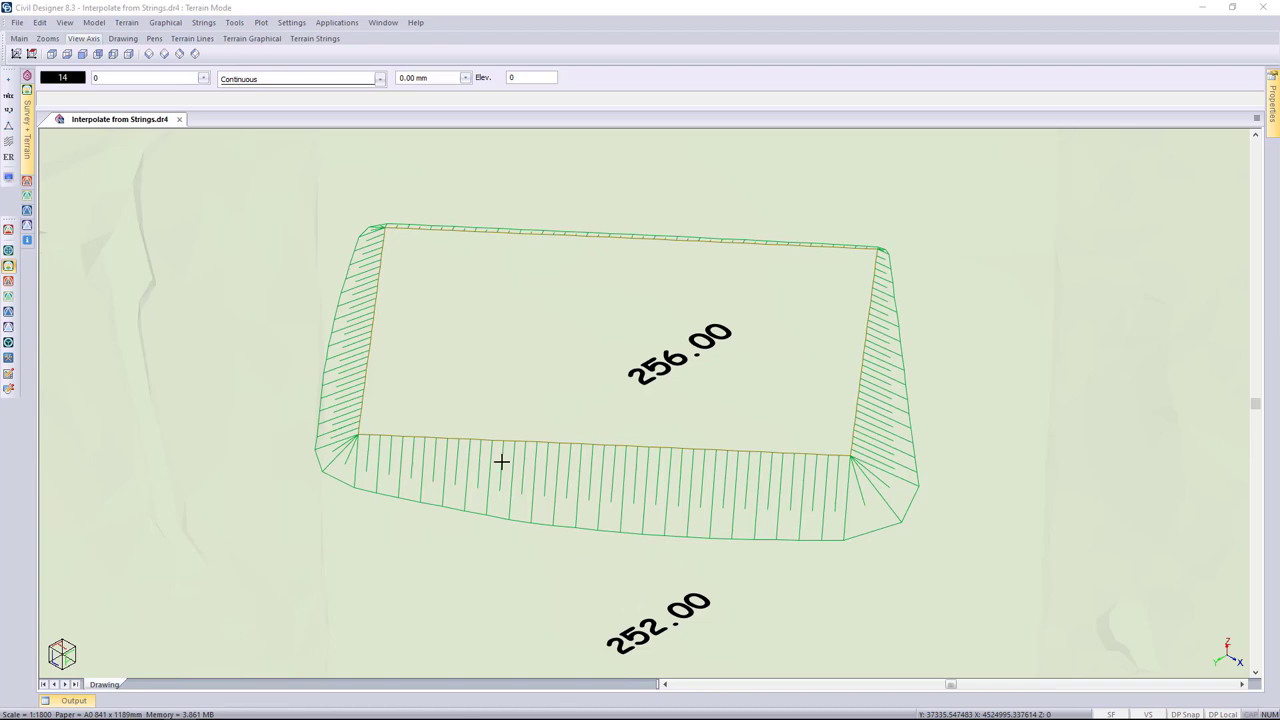
- Create a terrain string named Middle from the 252.00 platform polyline at fixed height 252.000, deleting the source polyline
click(57, 55)
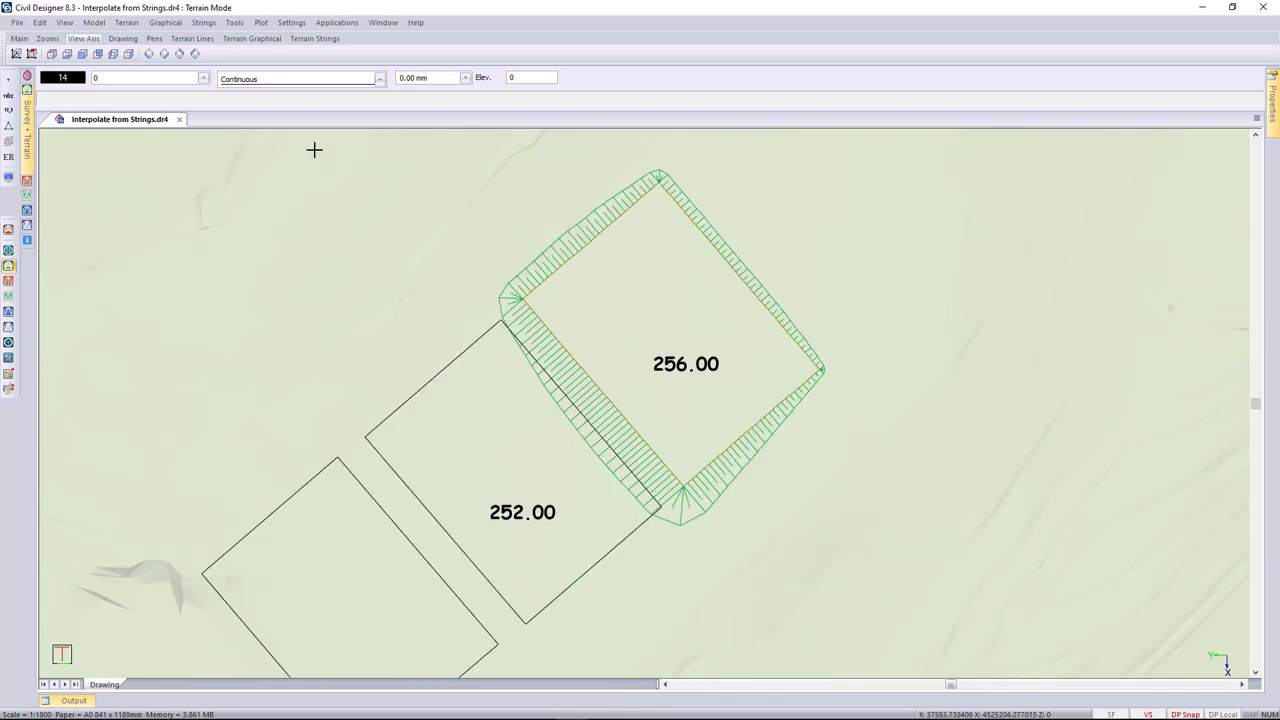
click(204, 23)
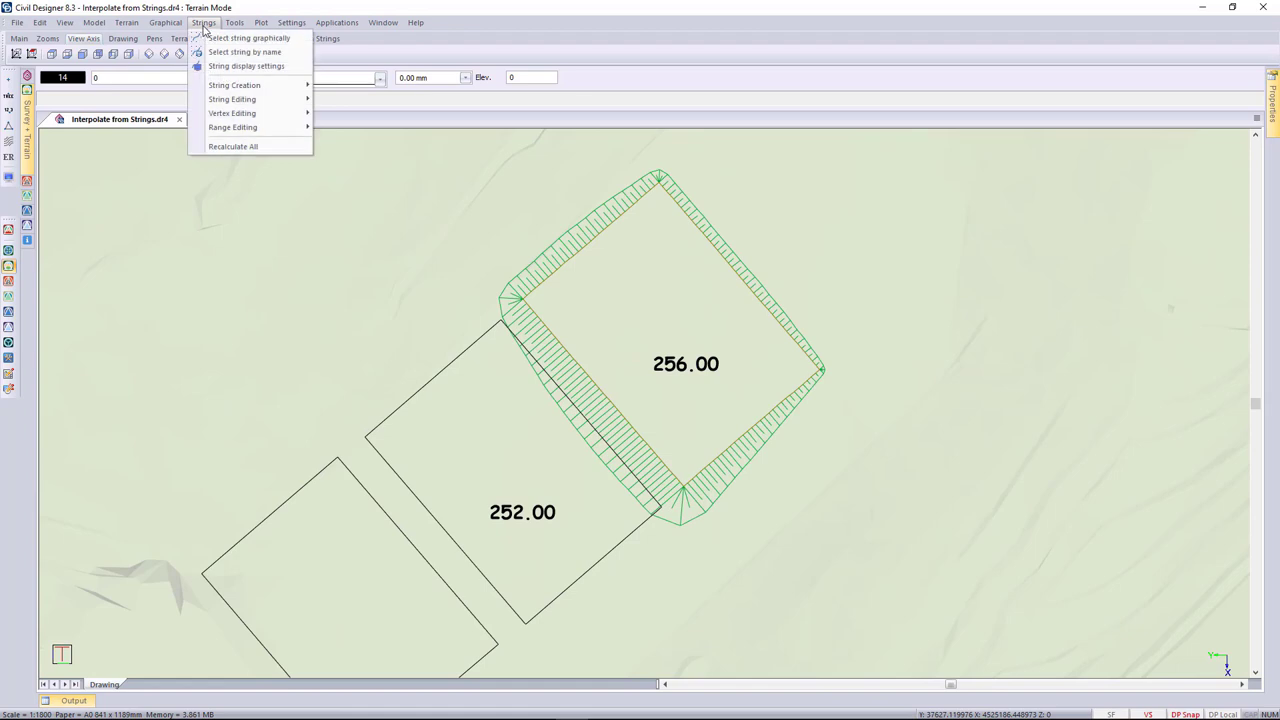
mouse_move(275, 88)
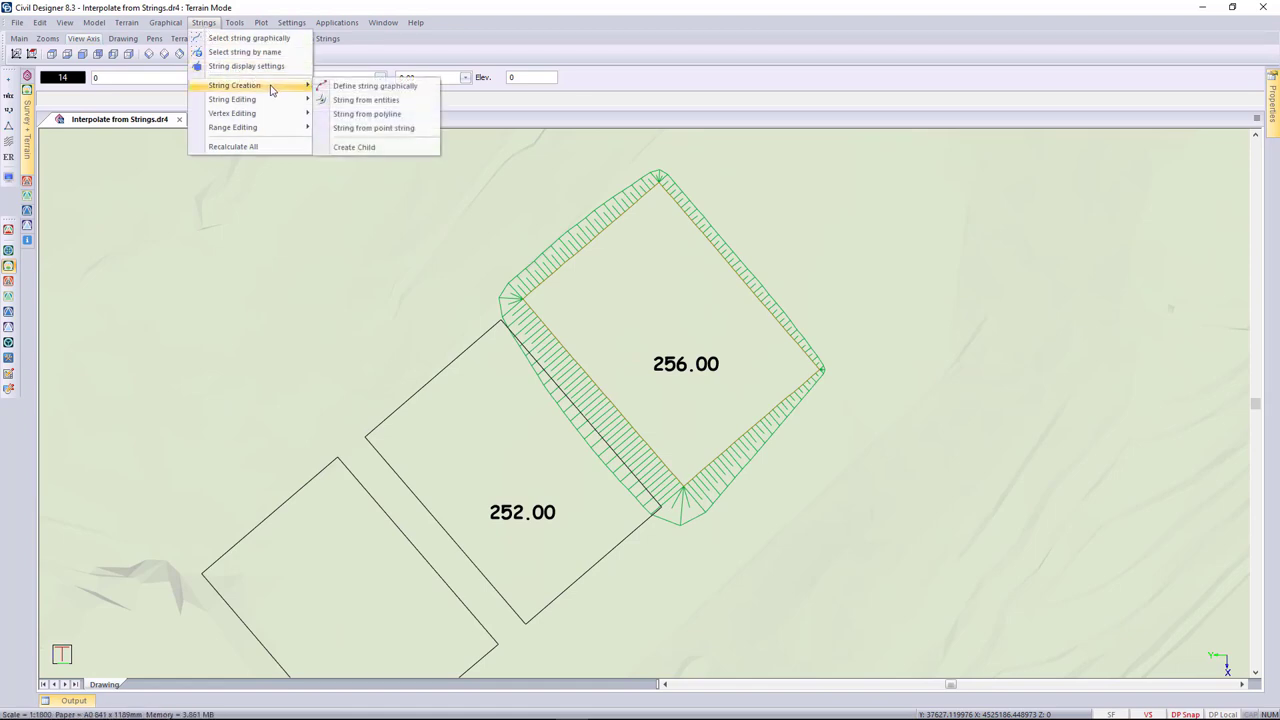
click(389, 123)
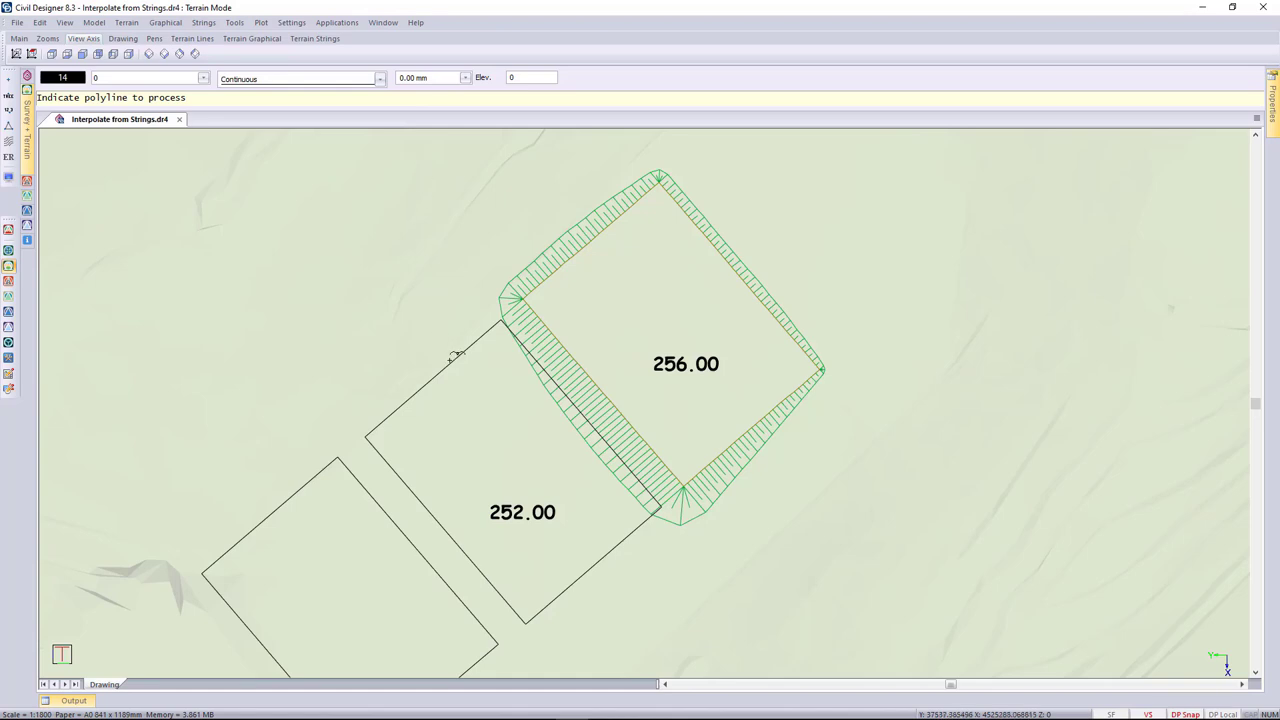
click(455, 358)
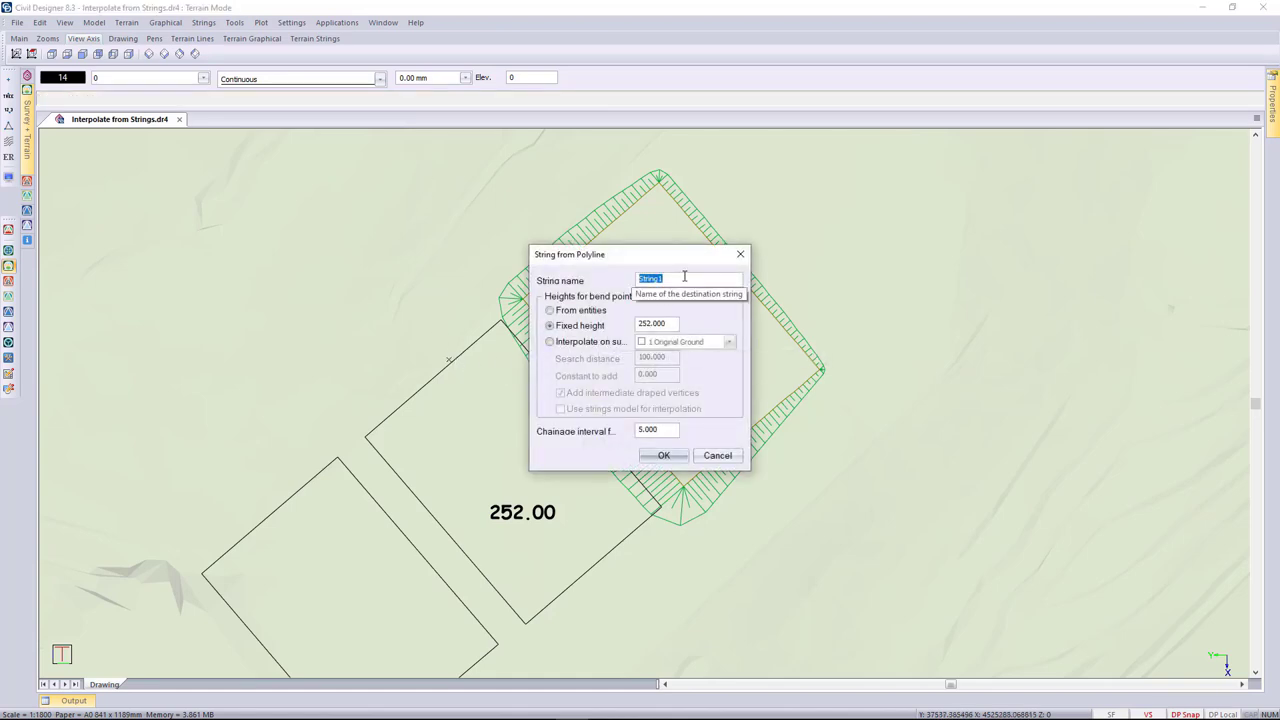
text(Middle)
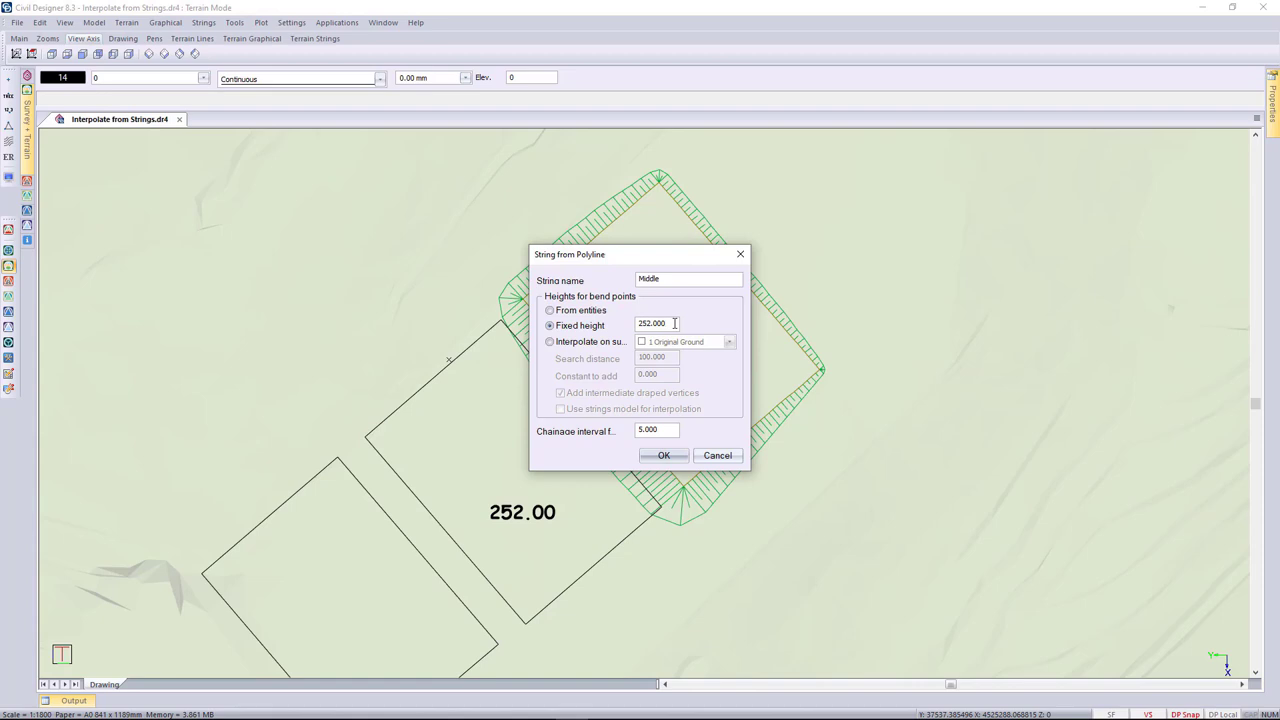
click(675, 323)
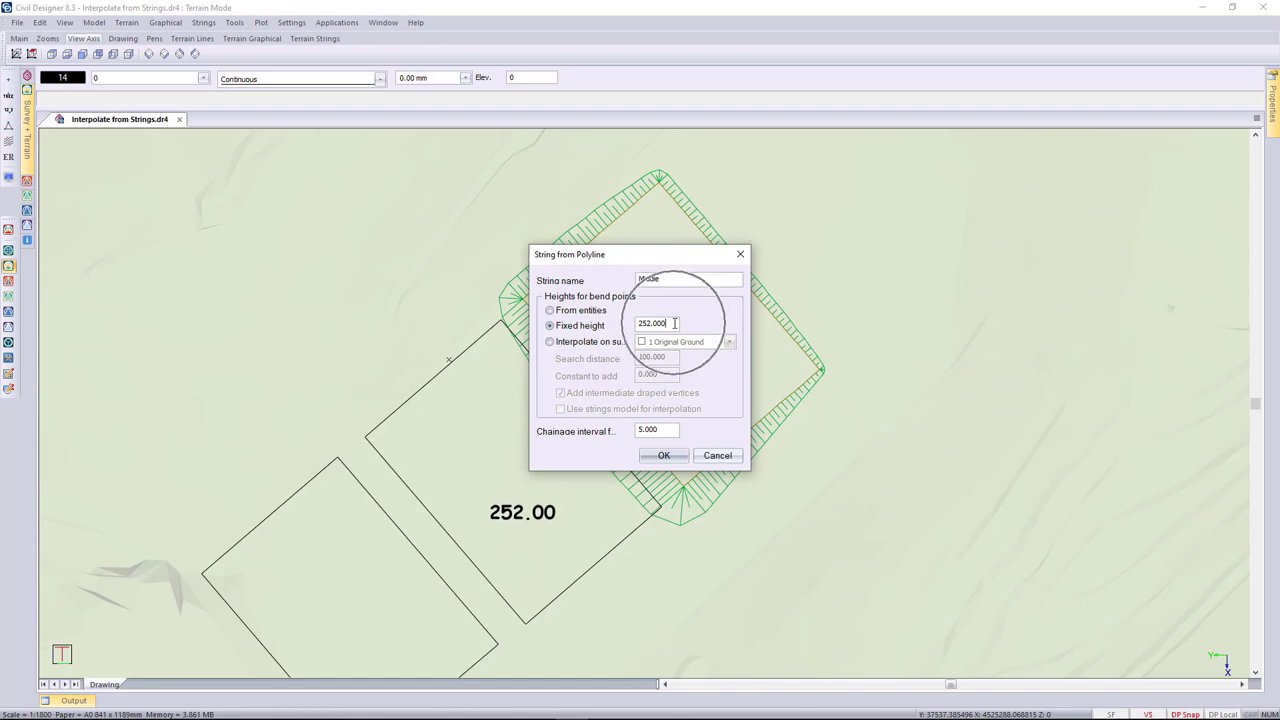
click(663, 456)
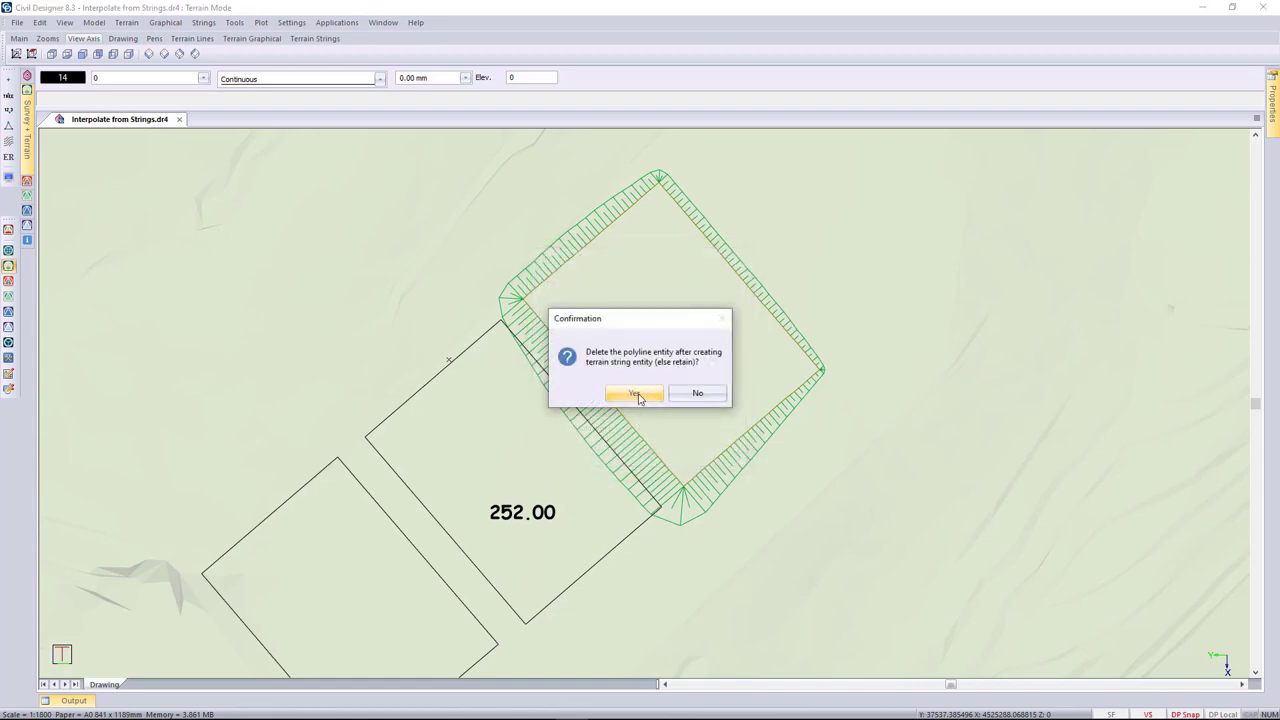
click(636, 394)
right_click(451, 349)
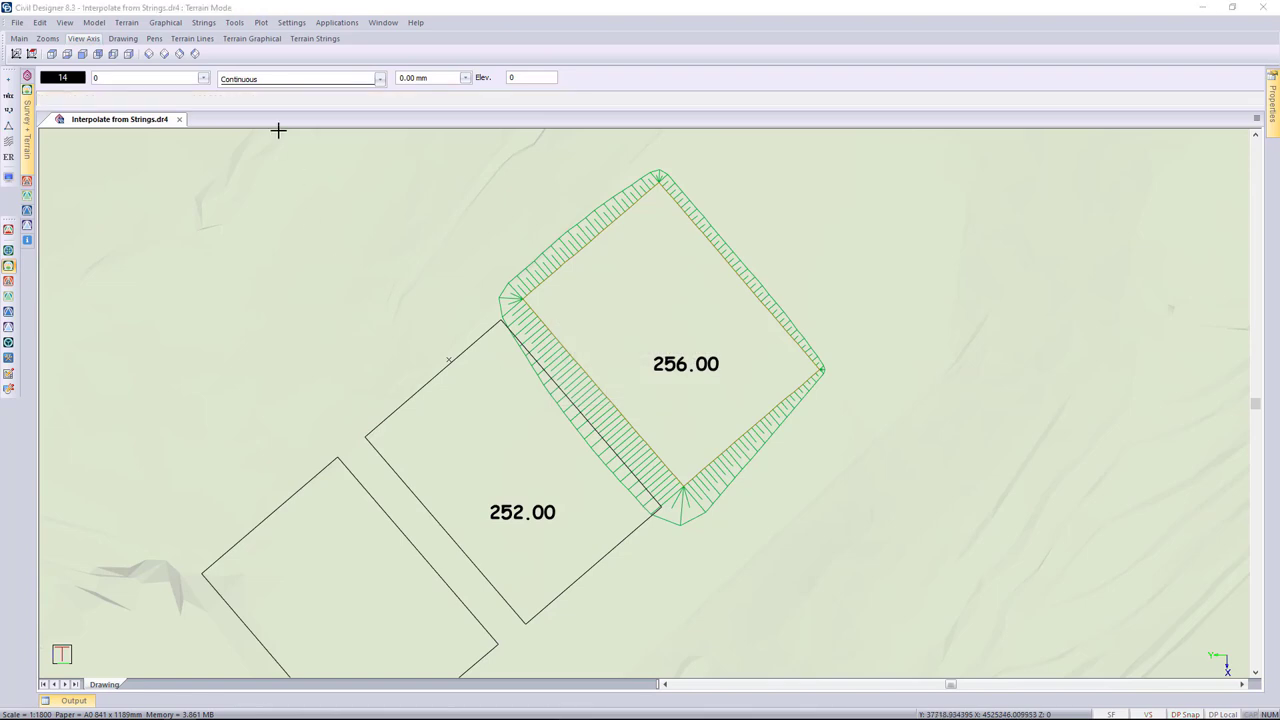
- Create an outer child string of Middle, graded to Original Ground at 1:2 slopes with the strings model included, and turn on its banks
click(203, 22)
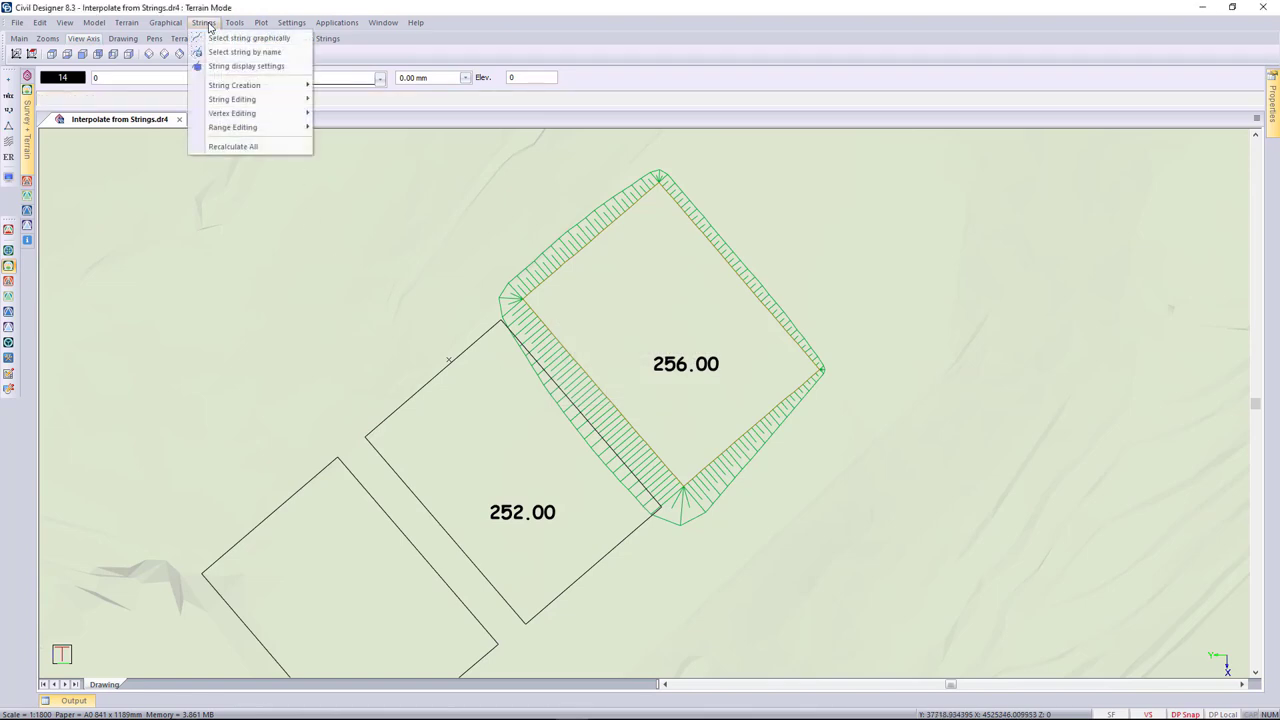
mouse_move(230, 86)
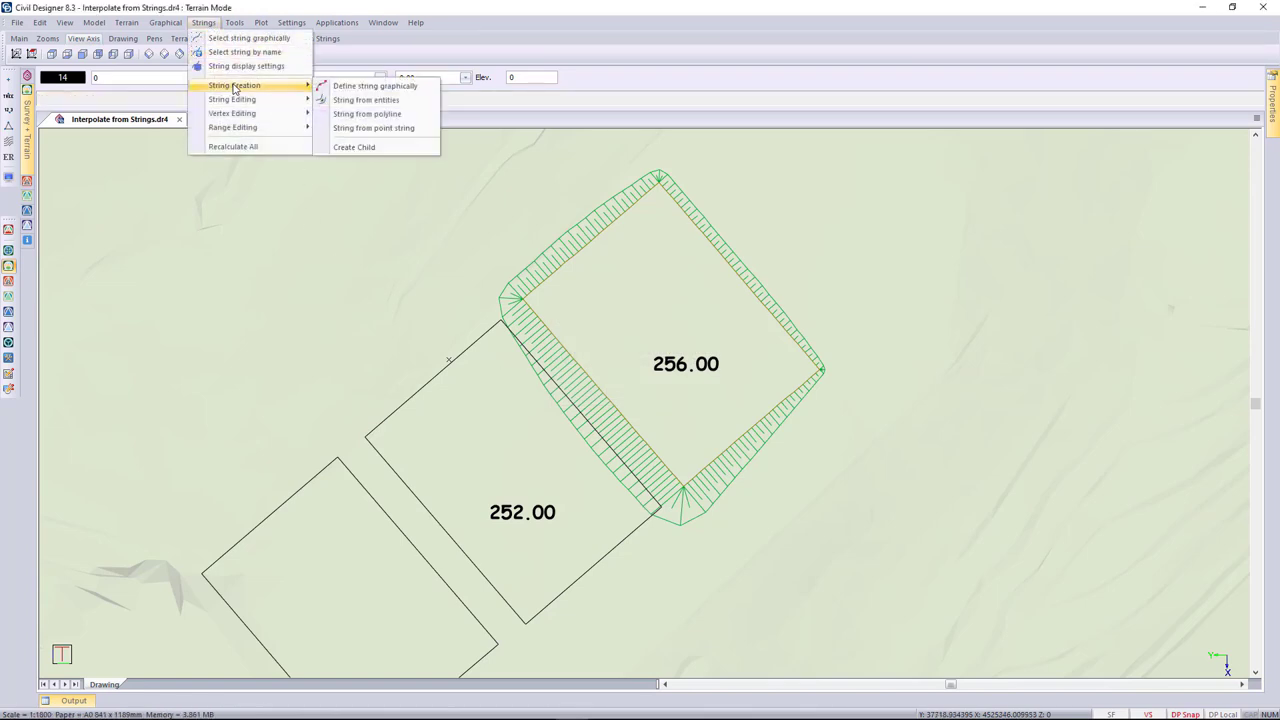
click(383, 149)
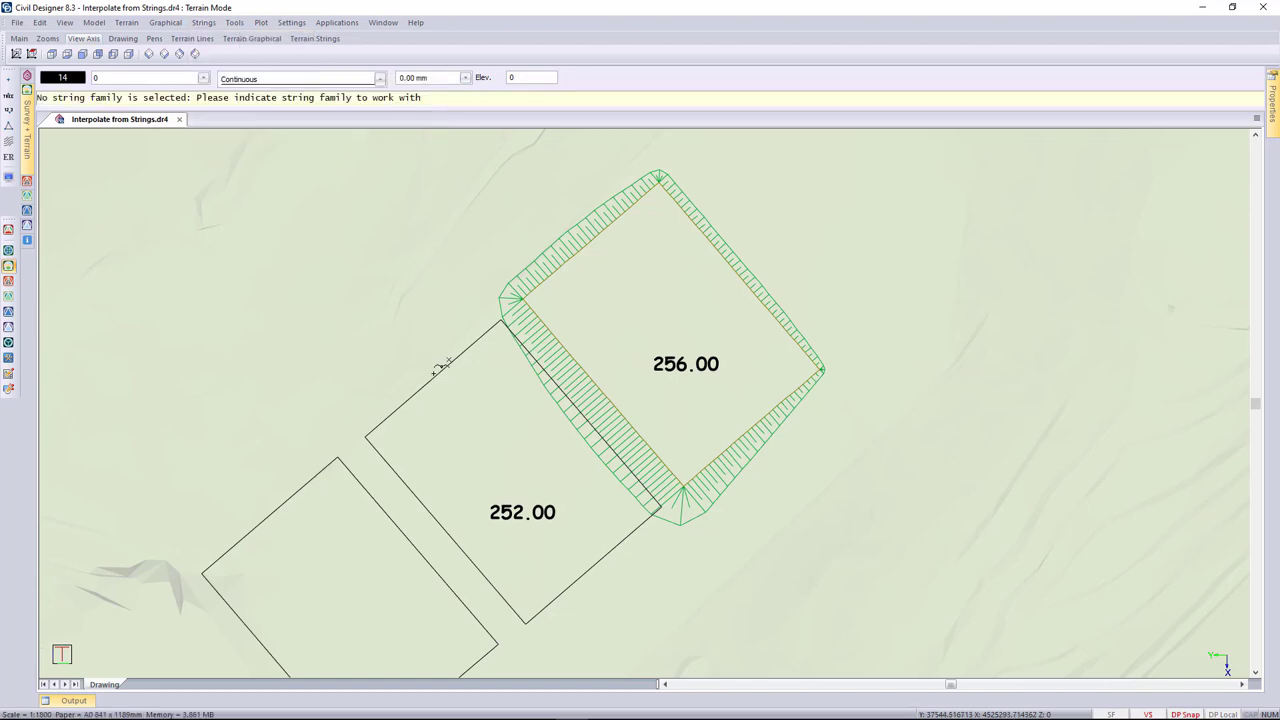
click(436, 373)
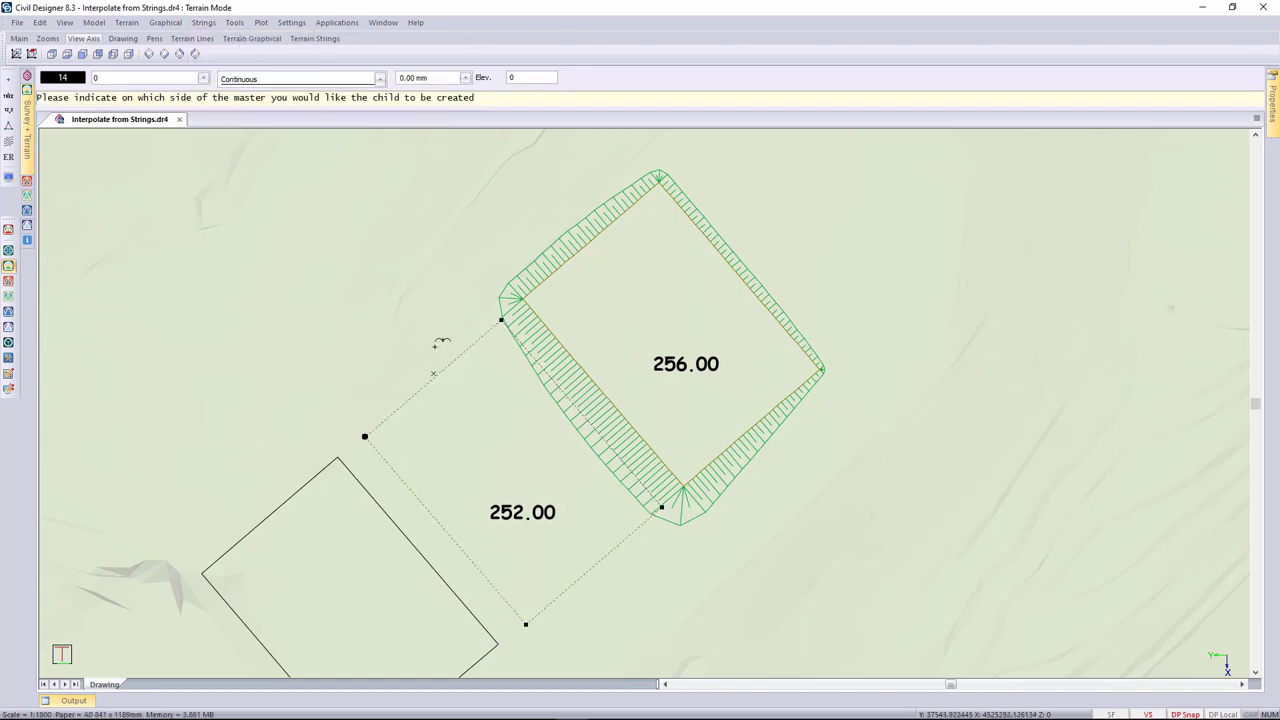
click(441, 343)
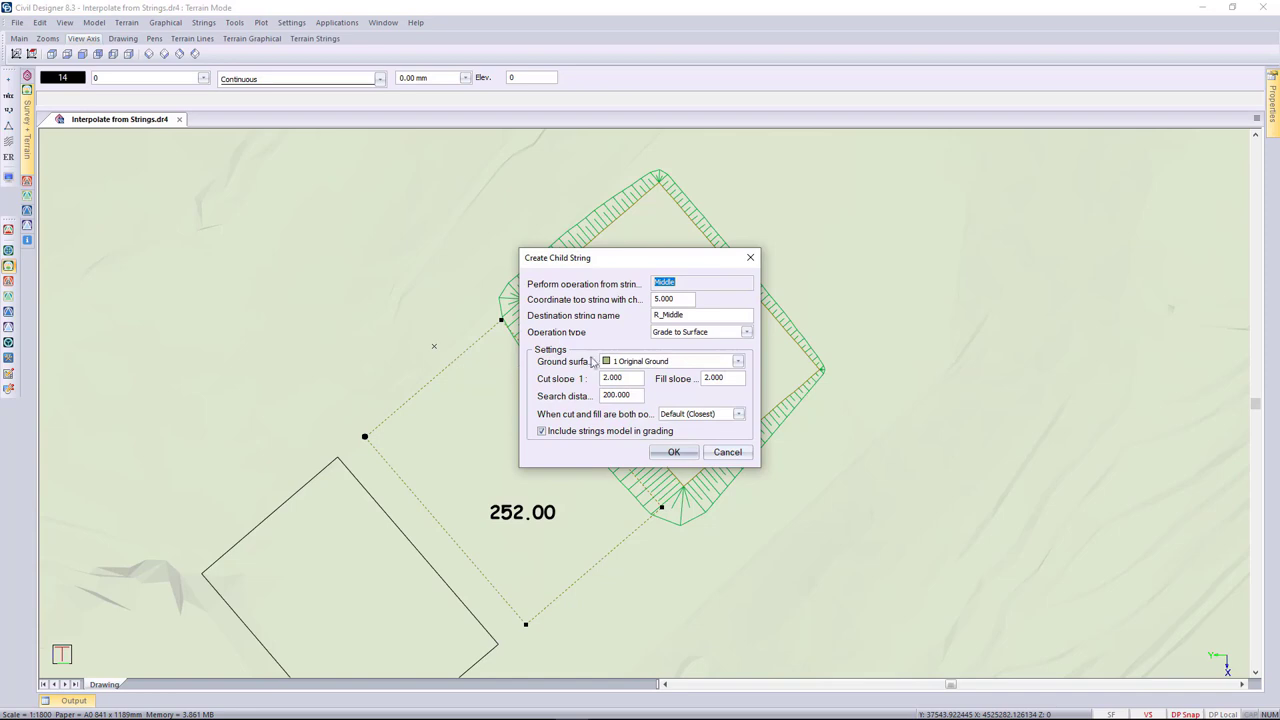
click(716, 340)
click(558, 443)
click(572, 444)
click(671, 453)
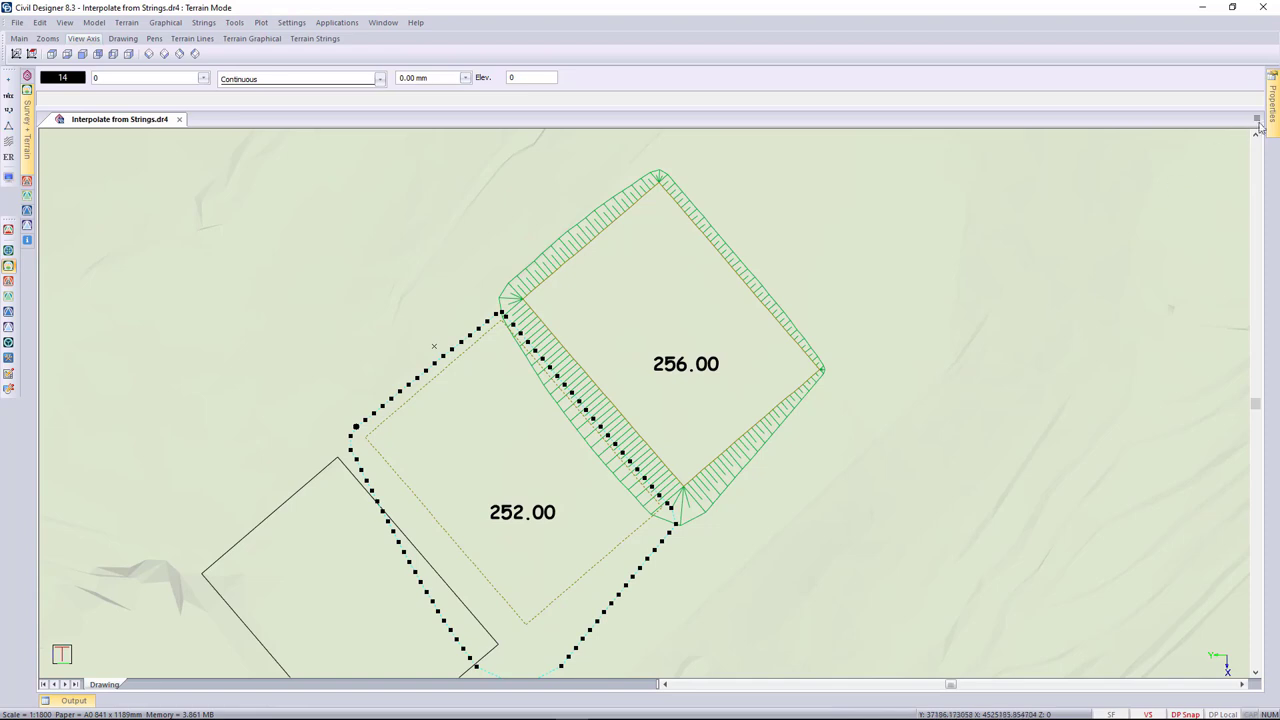
mouse_move(1273, 114)
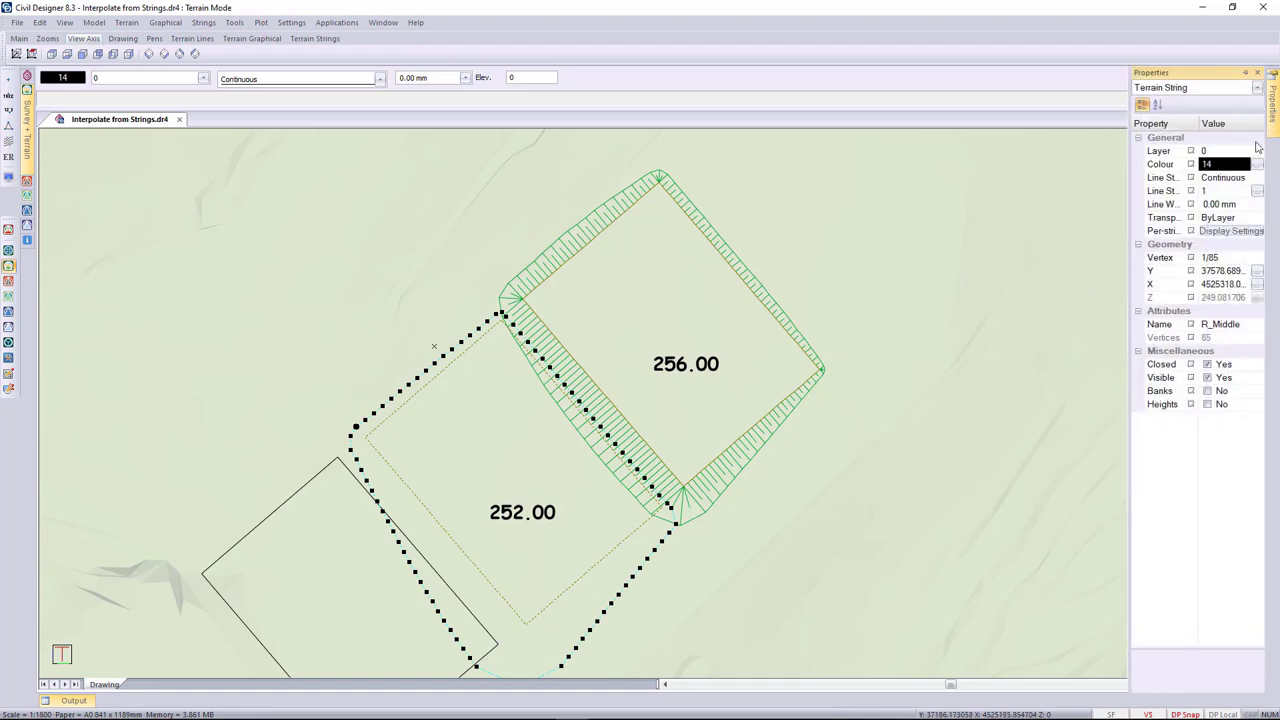
click(1207, 391)
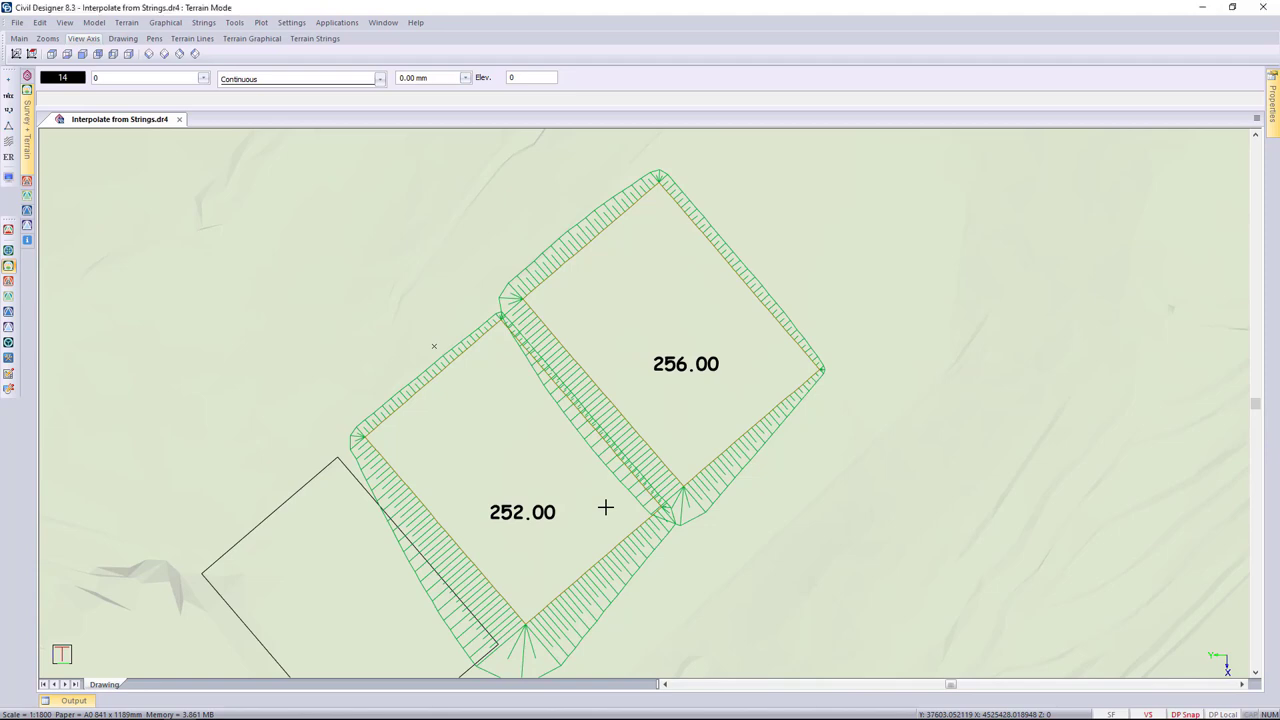
- Examine in the 3D Render View how the banks of the 252.00 and 256.00 platforms meet
scroll(605, 508, down, 2)
right_click(621, 453)
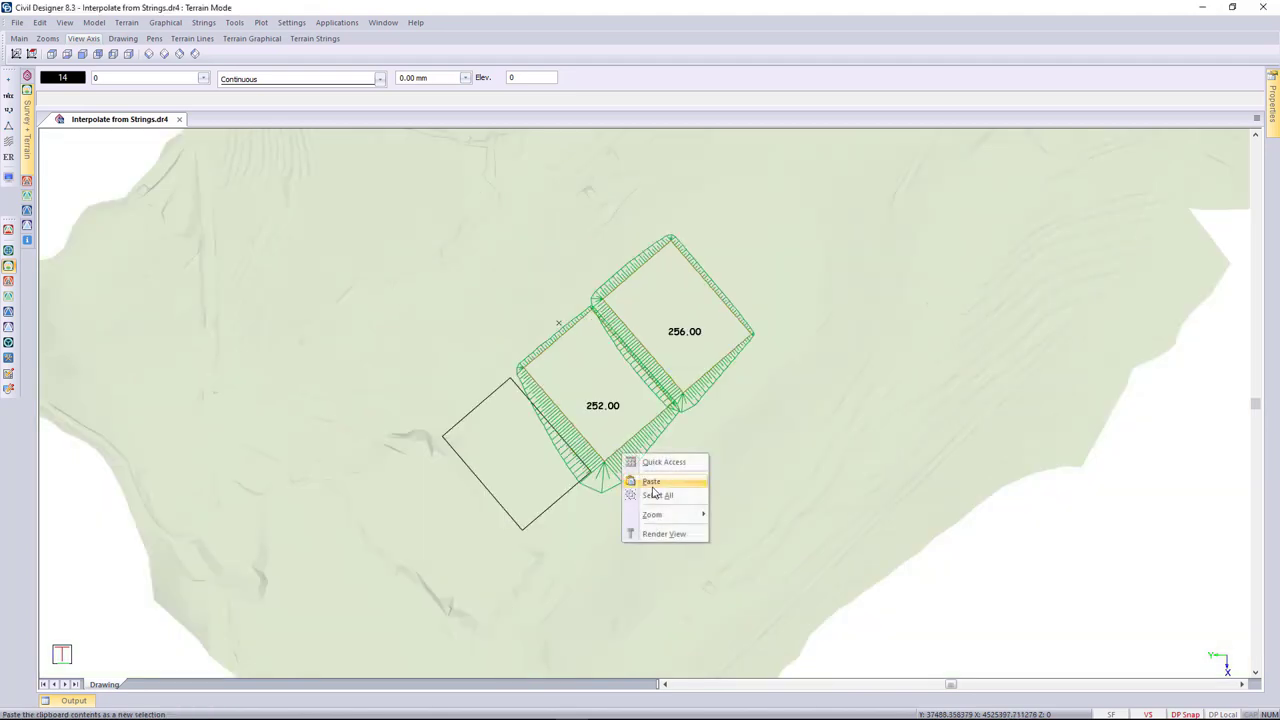
click(665, 535)
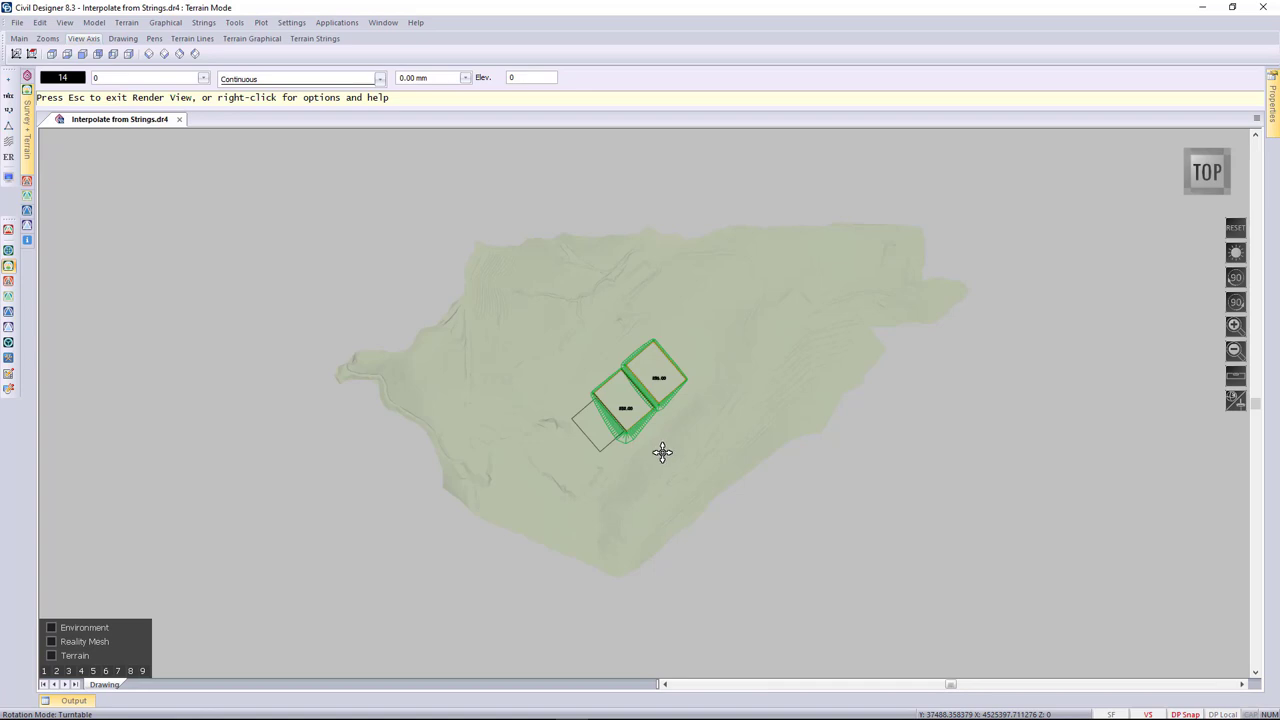
drag(671, 441, 597, 301)
scroll(686, 394, up, 5)
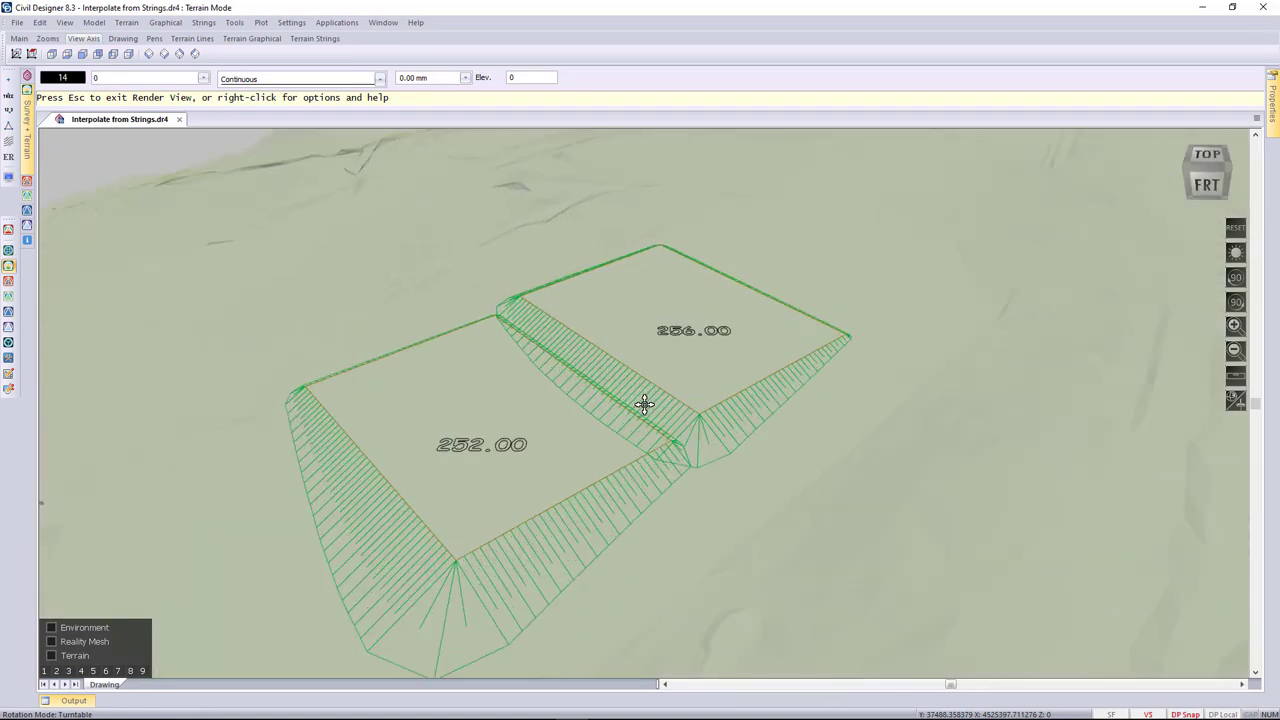
scroll(640, 420, up, 5)
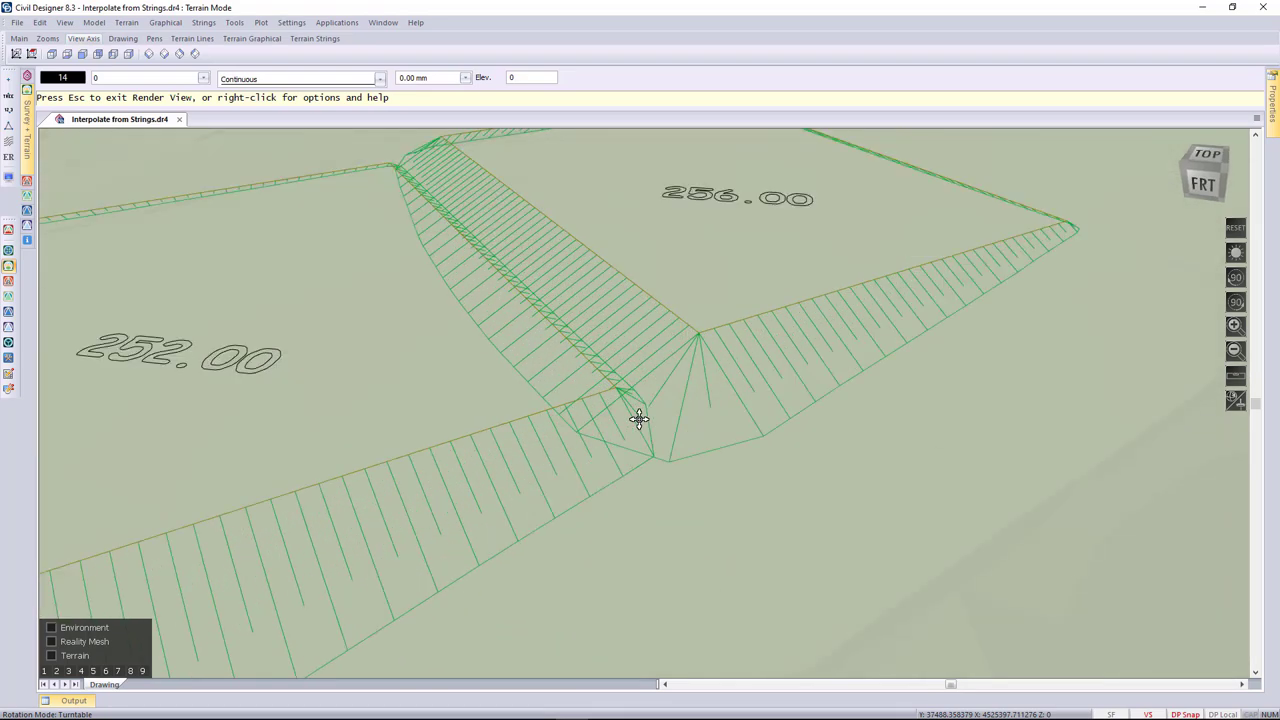
drag(606, 455, 431, 309)
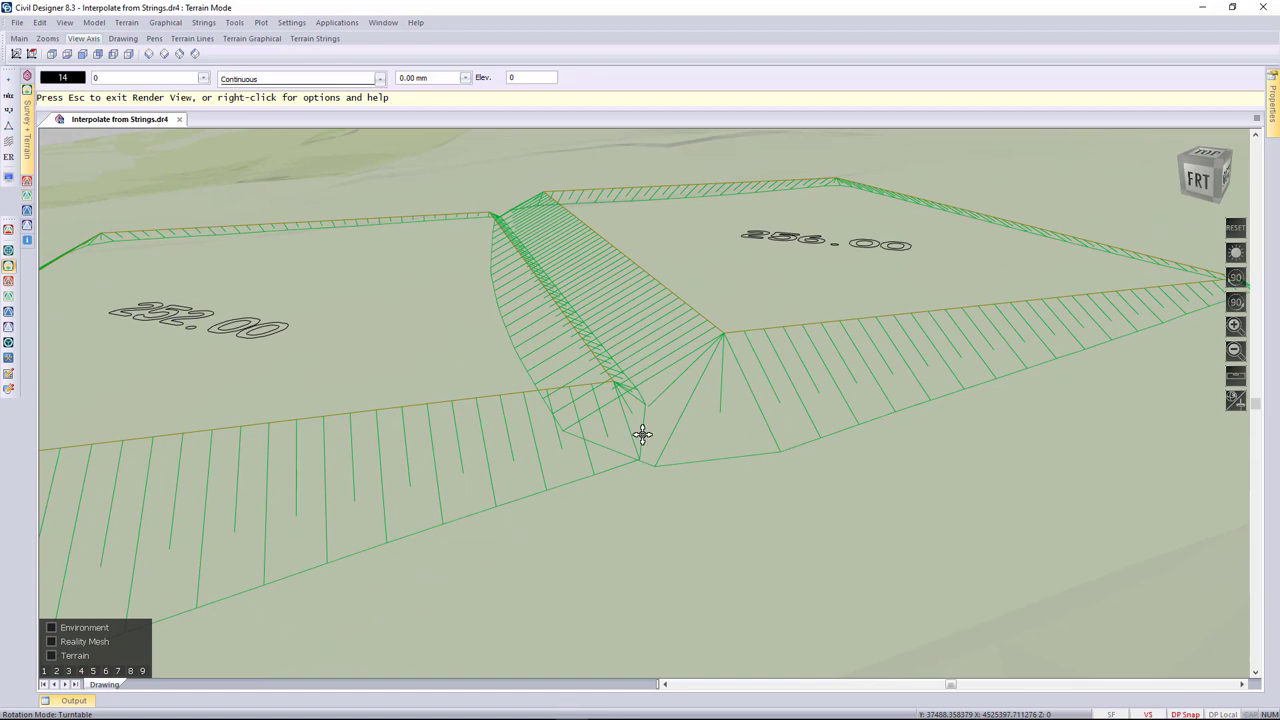
key(Escape)
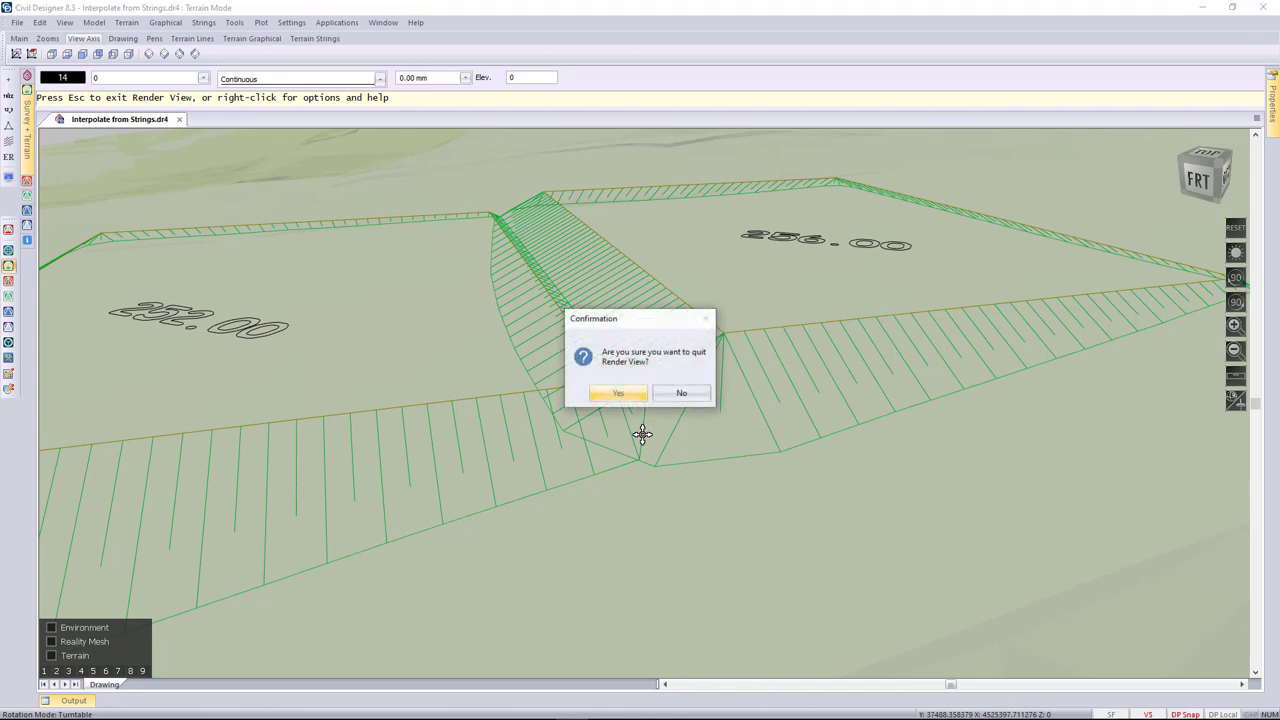
click(631, 399)
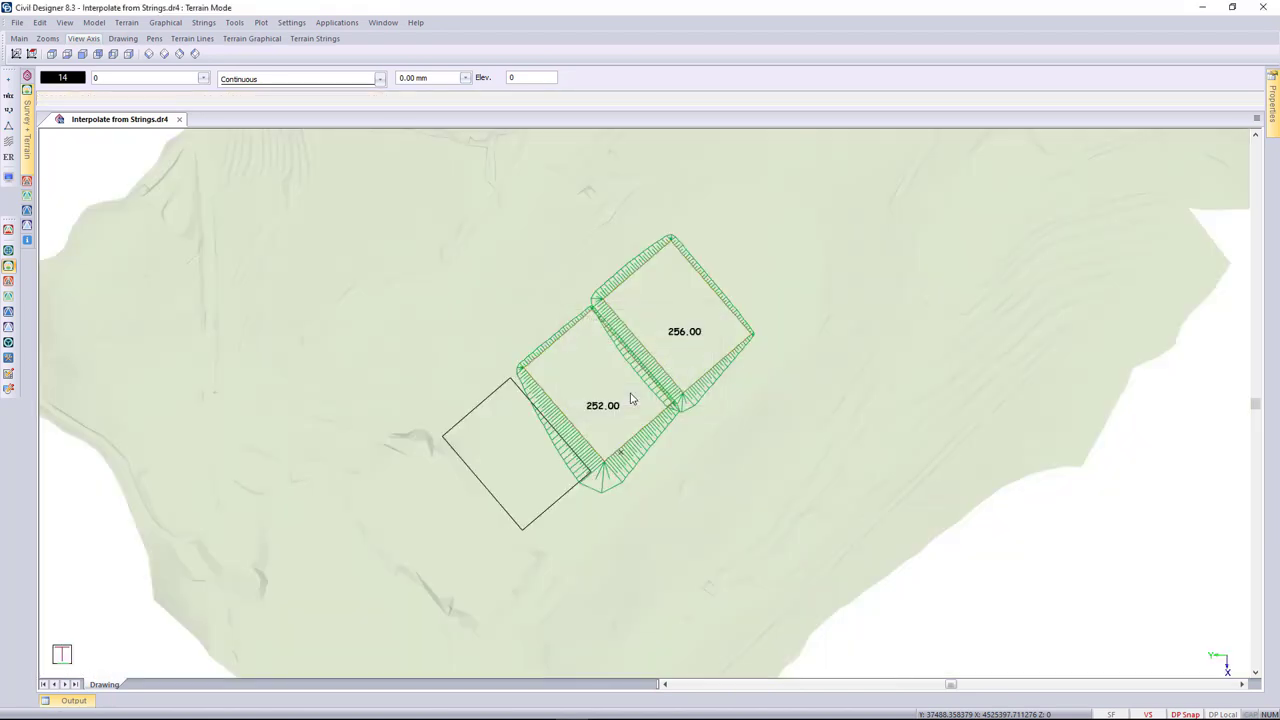
- Create a string named Bottom from the unlabelled platform polyline, interpolating heights on Original Ground with the strings model, and delete the polyline
scroll(580, 429, up, 2)
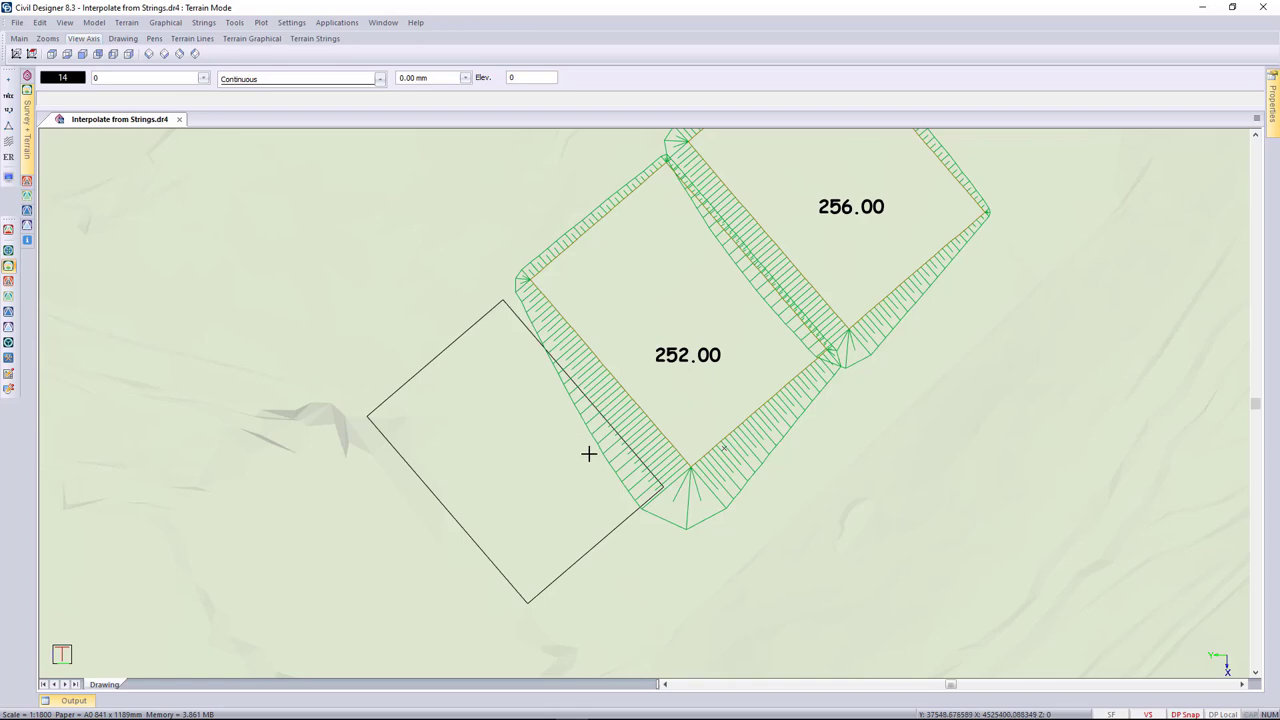
click(204, 22)
mouse_move(249, 87)
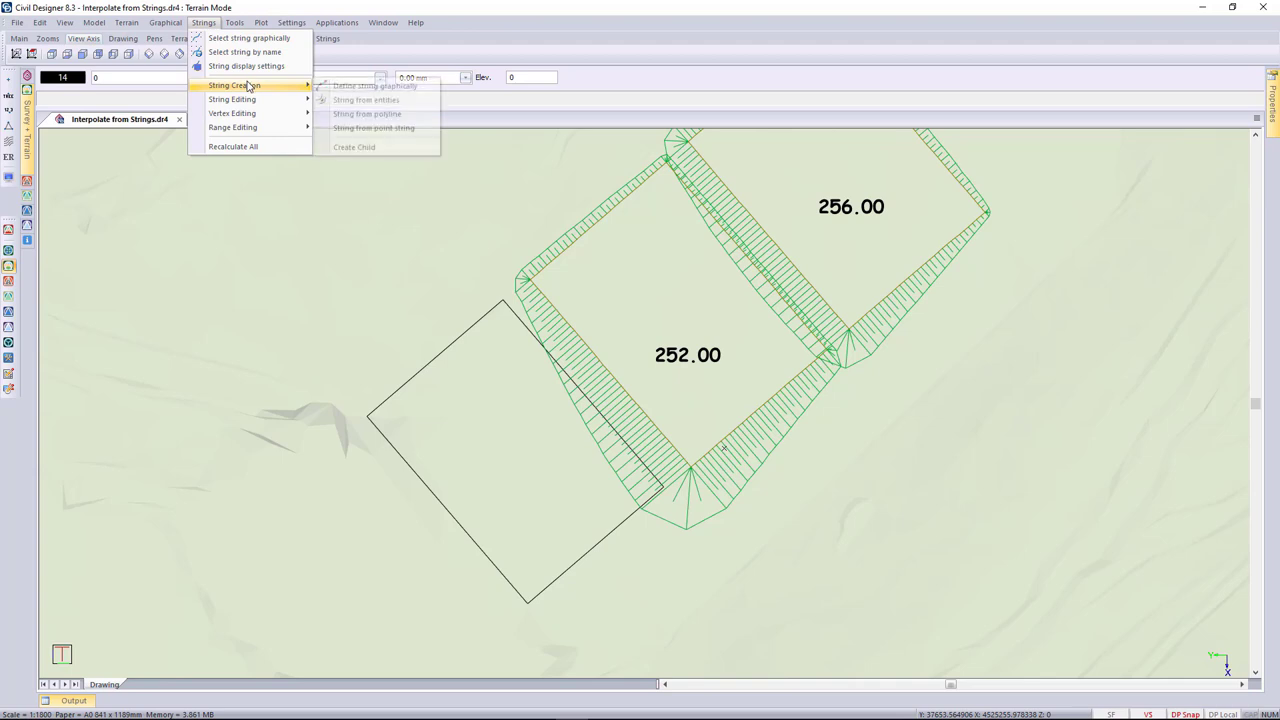
click(370, 116)
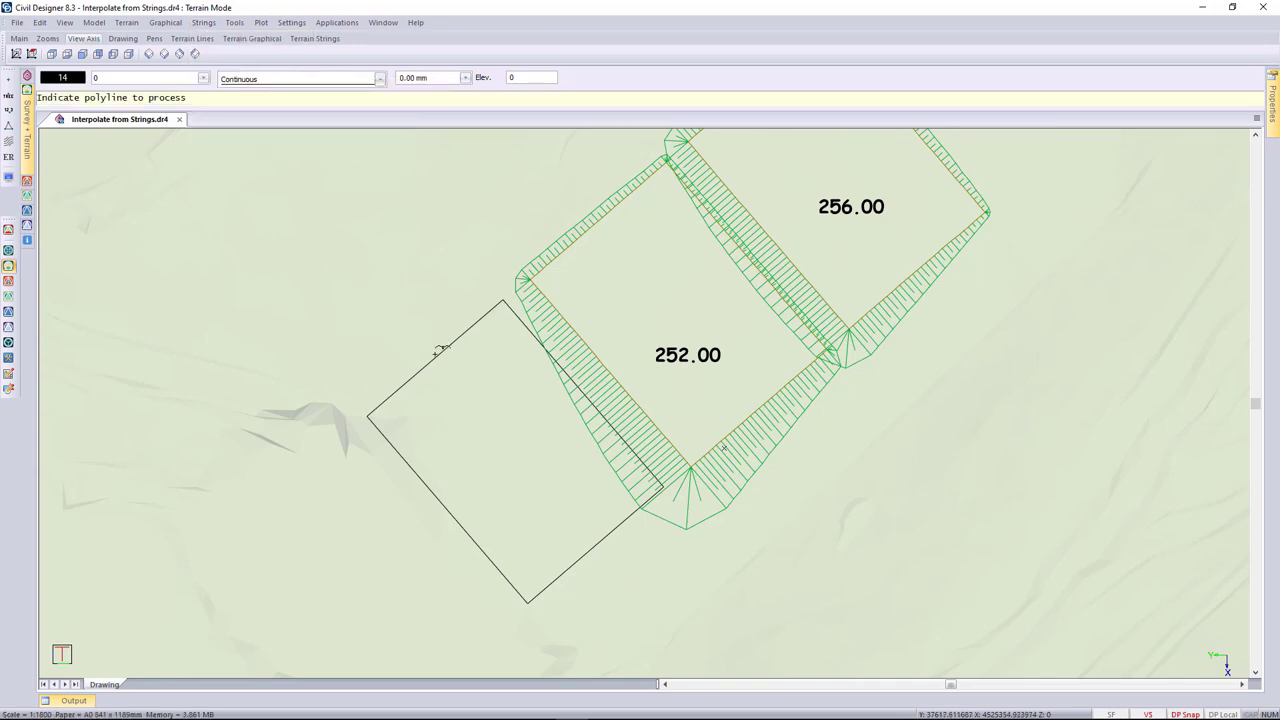
click(440, 349)
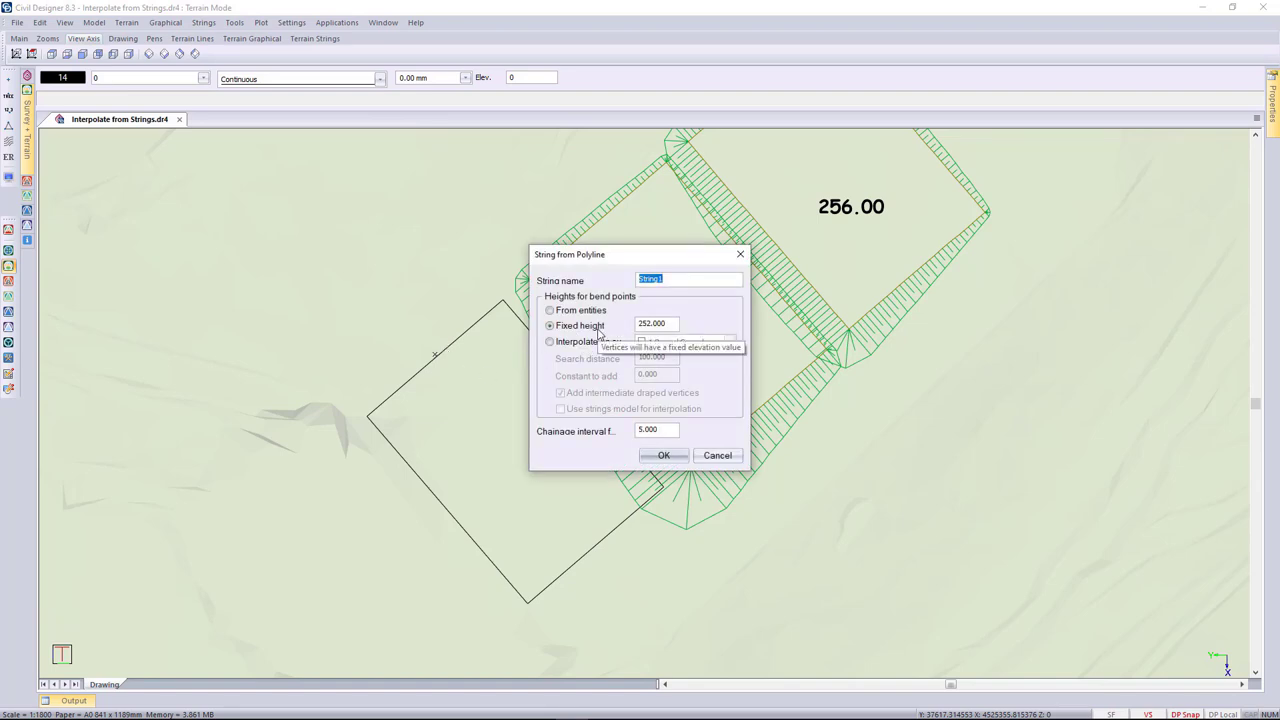
text(Bottom)
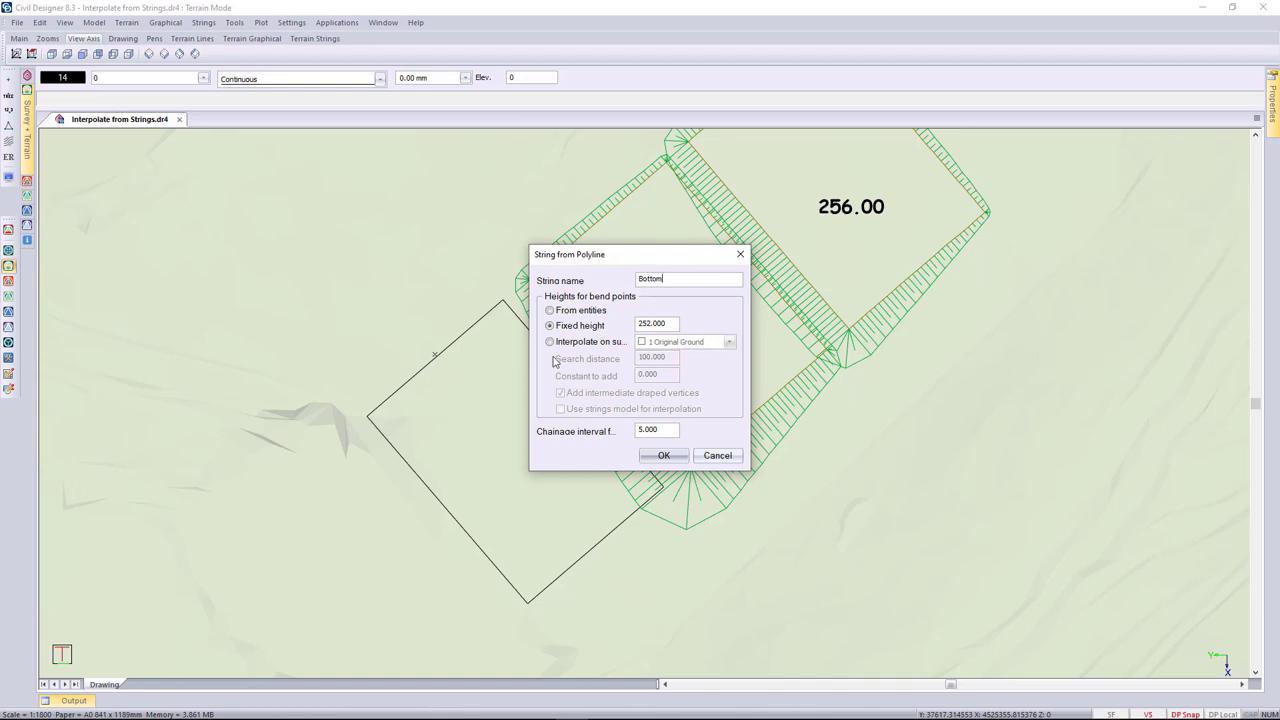
click(553, 343)
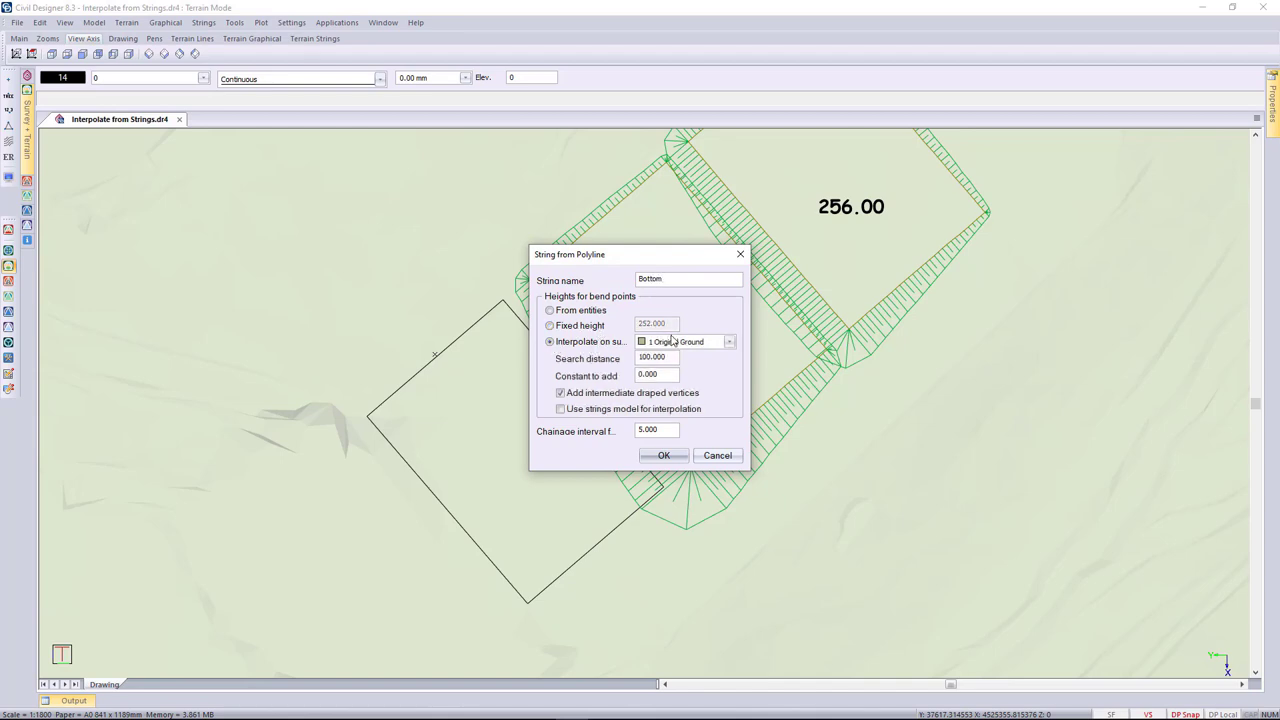
click(586, 412)
click(663, 456)
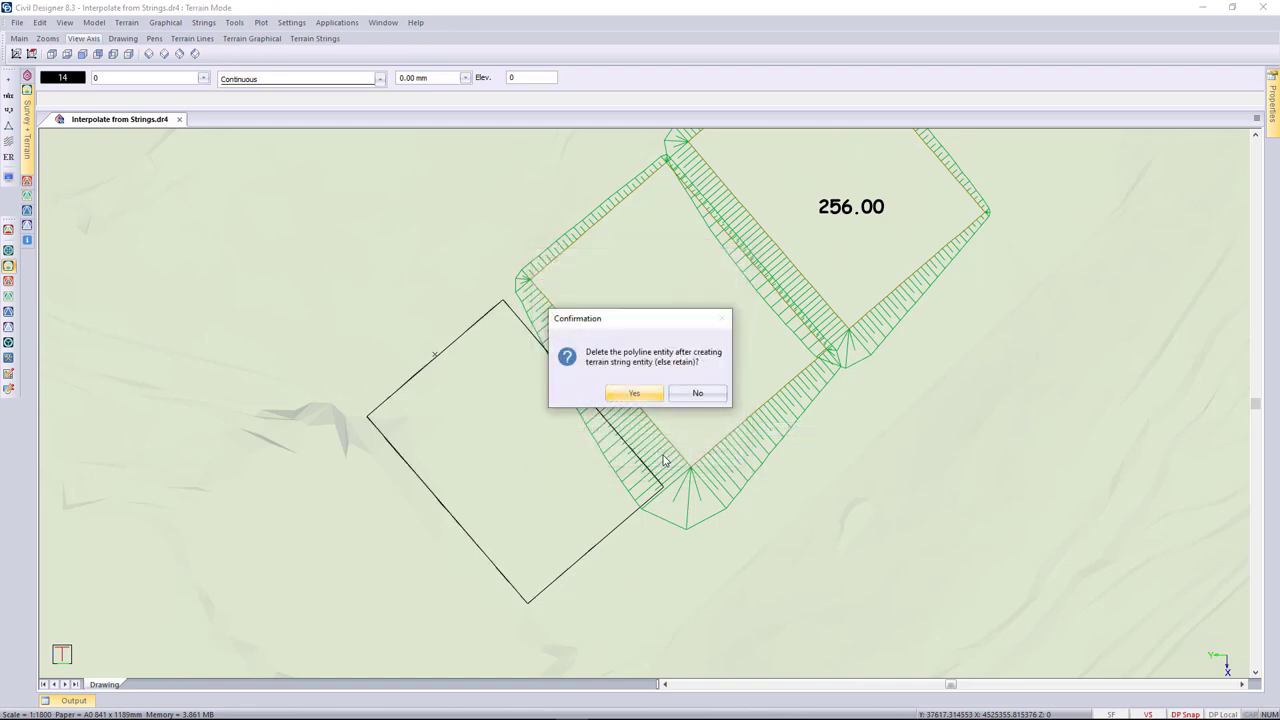
click(634, 394)
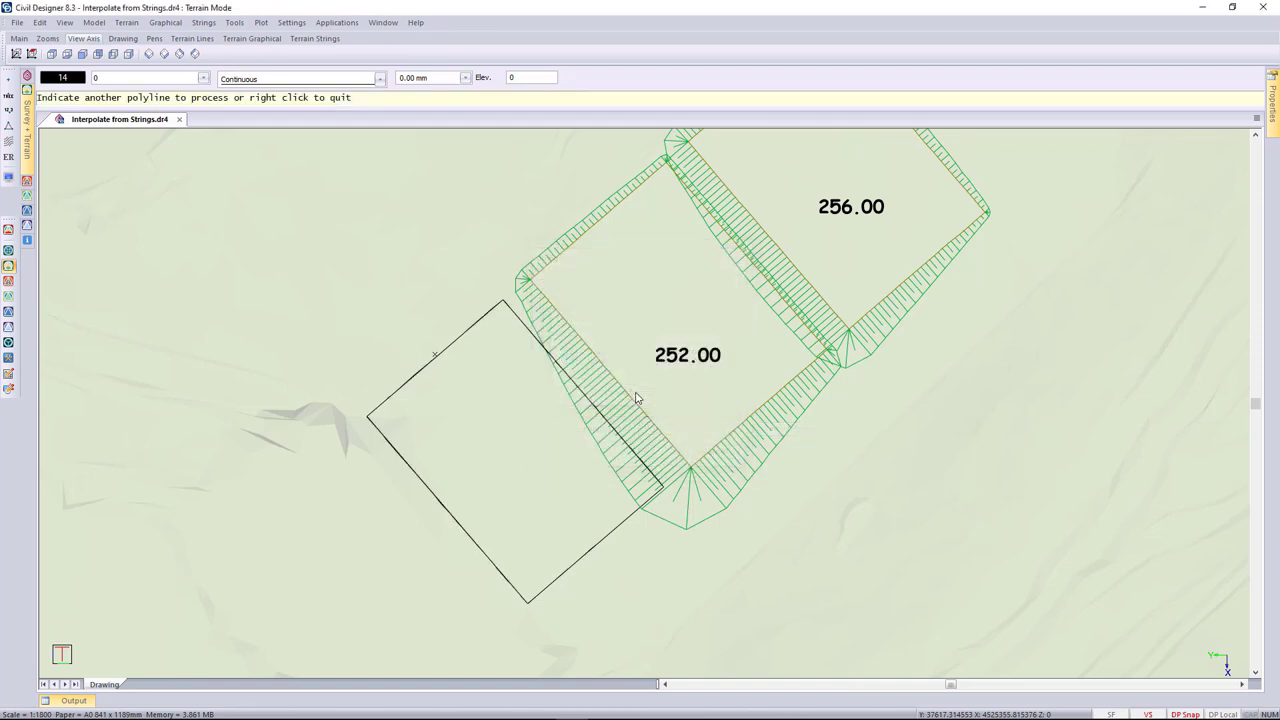
right_click(652, 365)
click(675, 380)
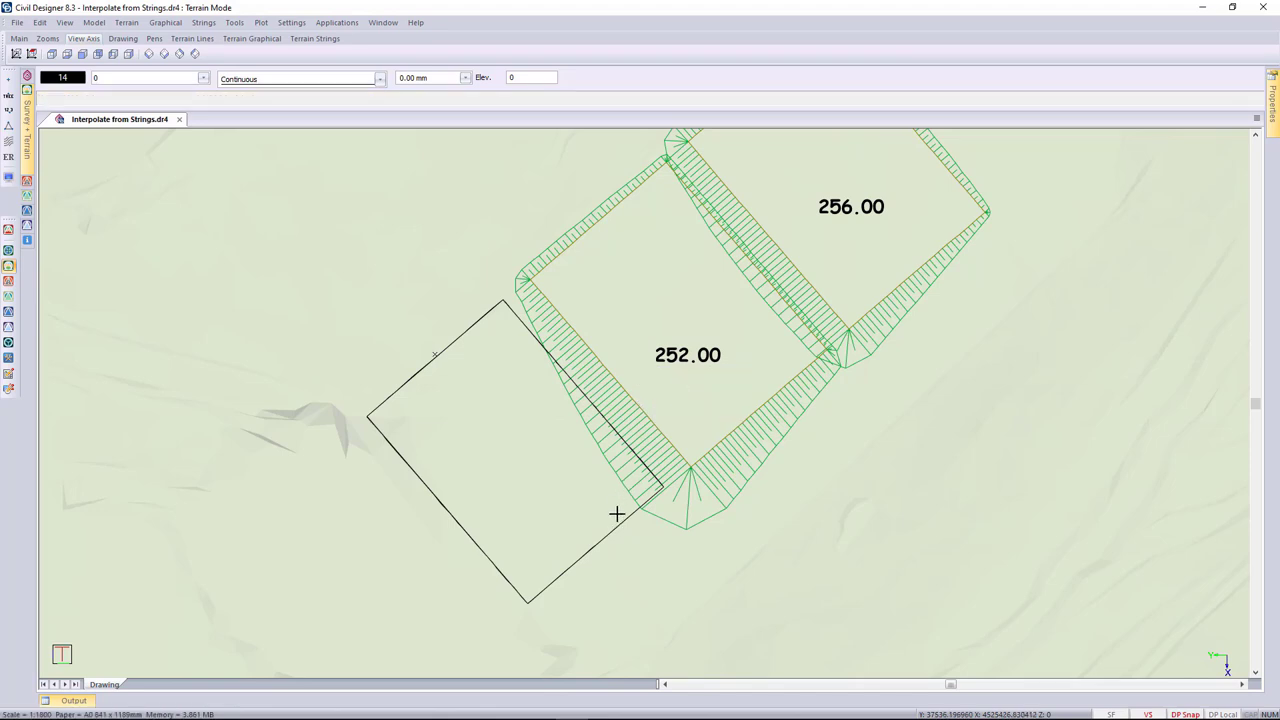
- Examine in the 3D Render View how the Bottom string follows the ground and the 252.00 platform's banks
right_click(652, 565)
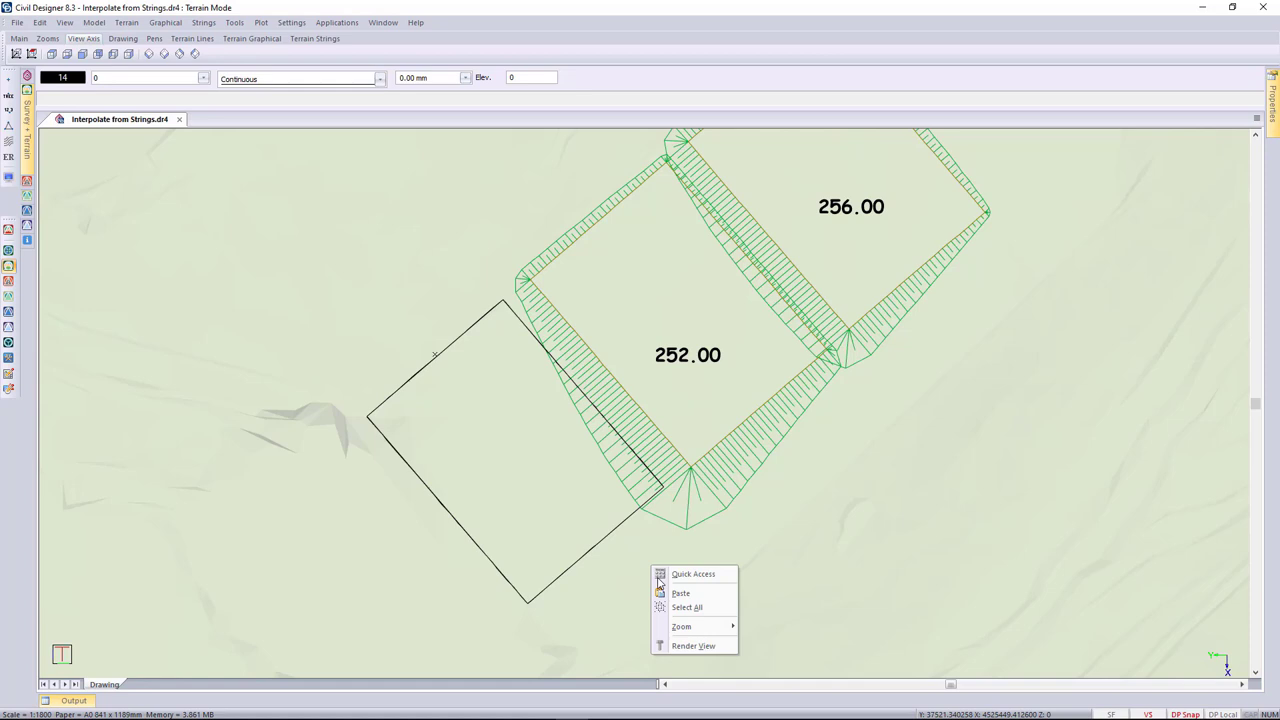
click(688, 646)
drag(606, 432, 531, 350)
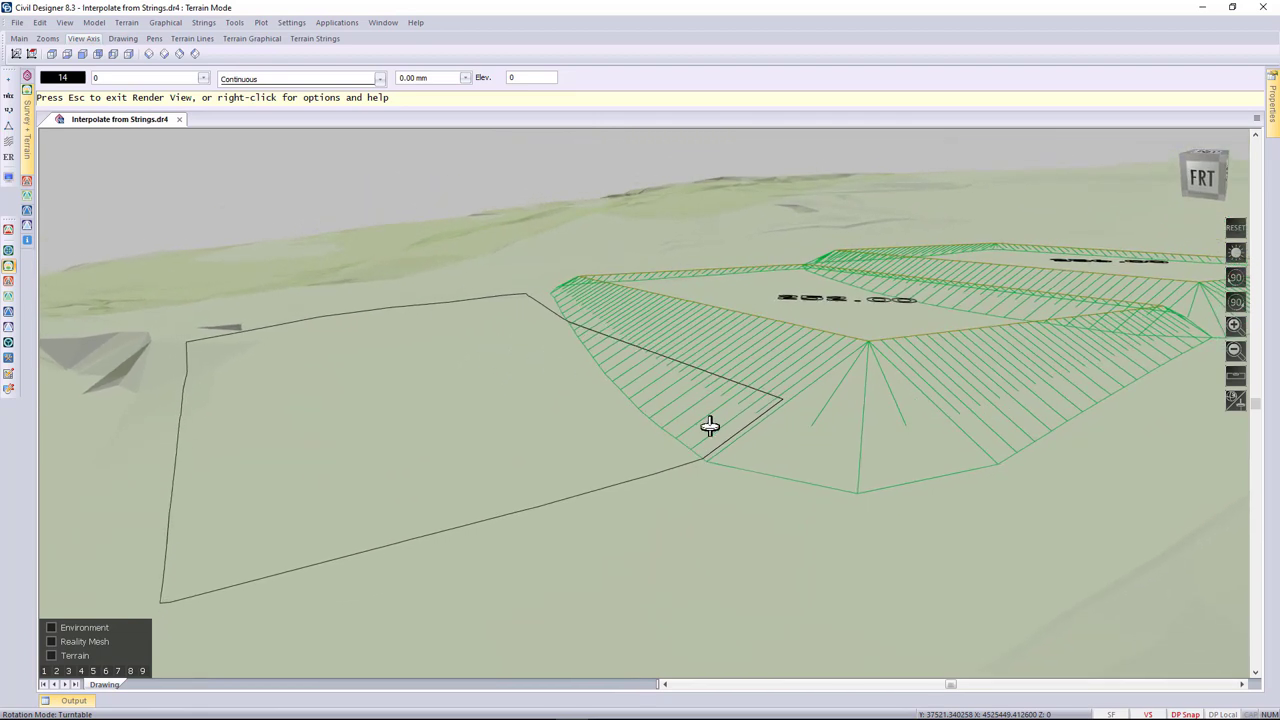
drag(706, 423, 600, 420)
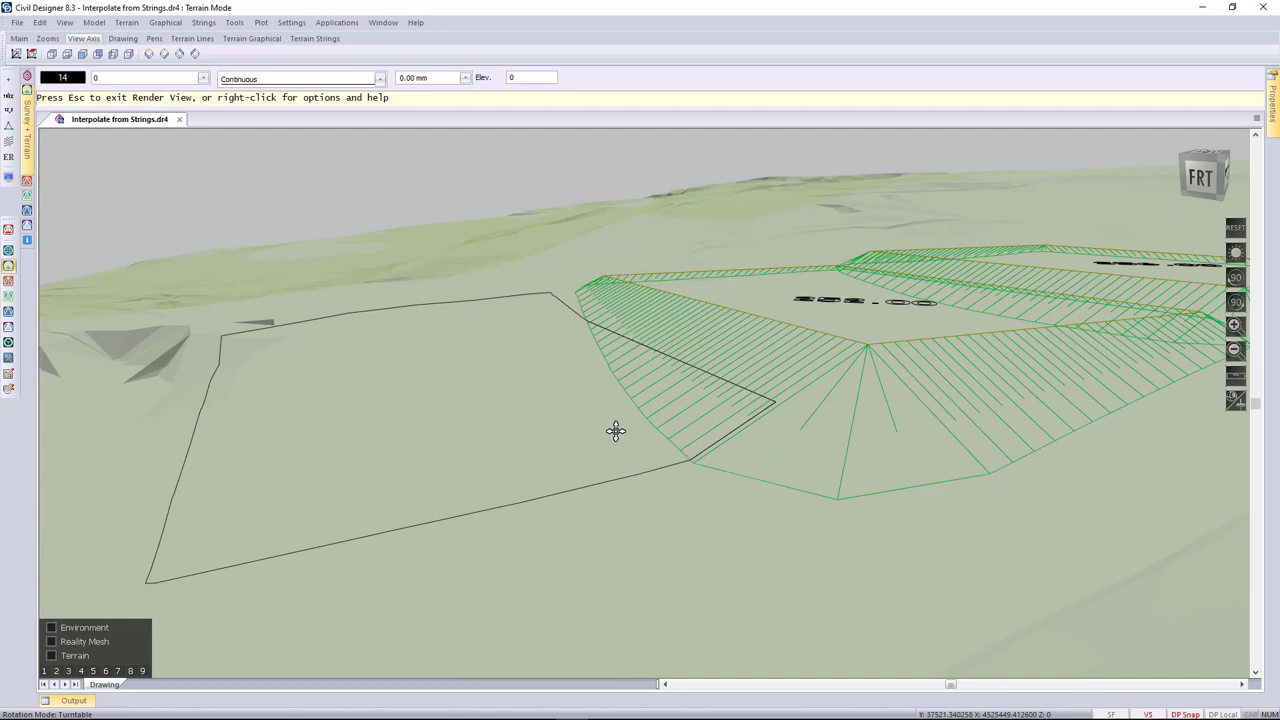
key(Escape)
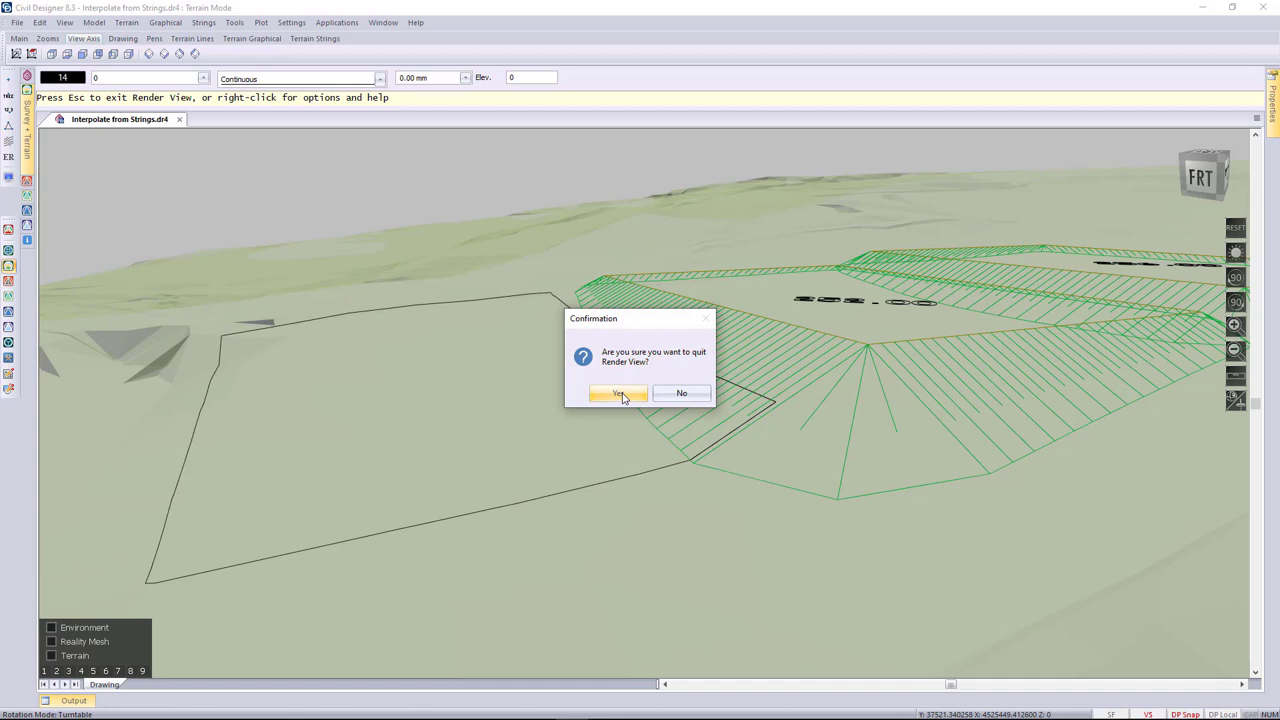
click(619, 394)
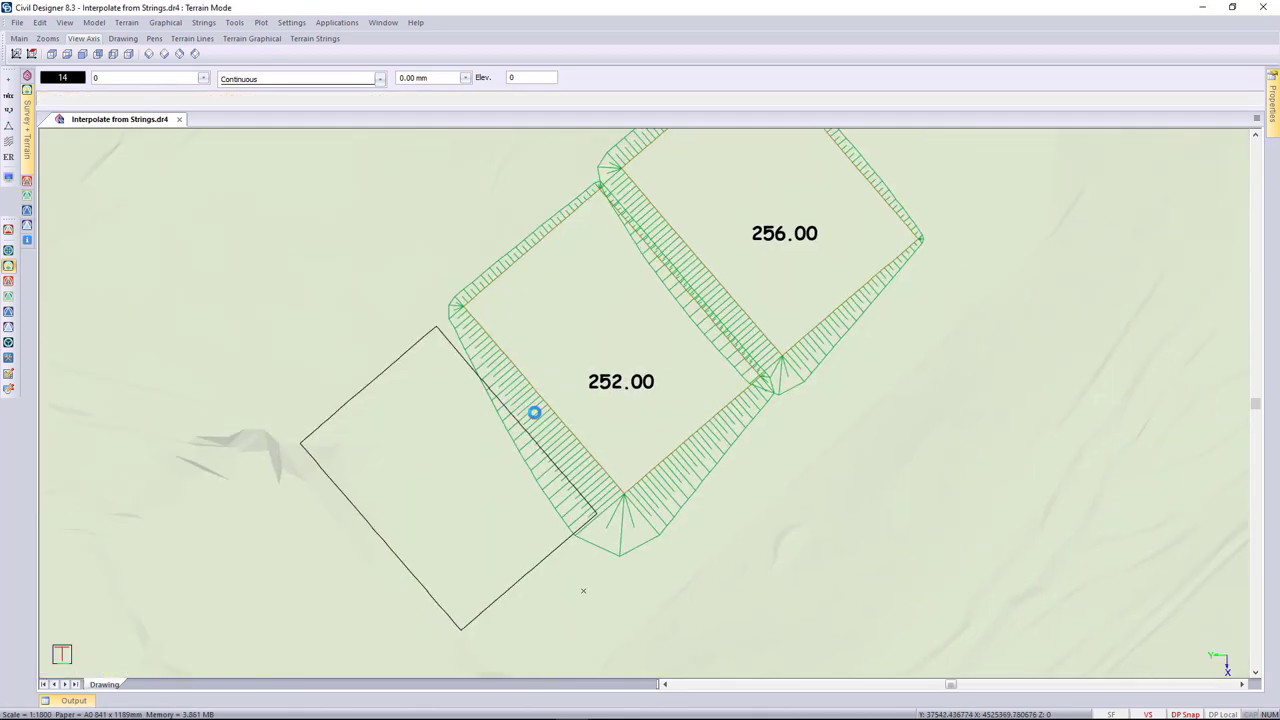
- Keep the Survey + Terrain list docked open and hide the Bottom string
middle_drag(534, 412, 479, 410)
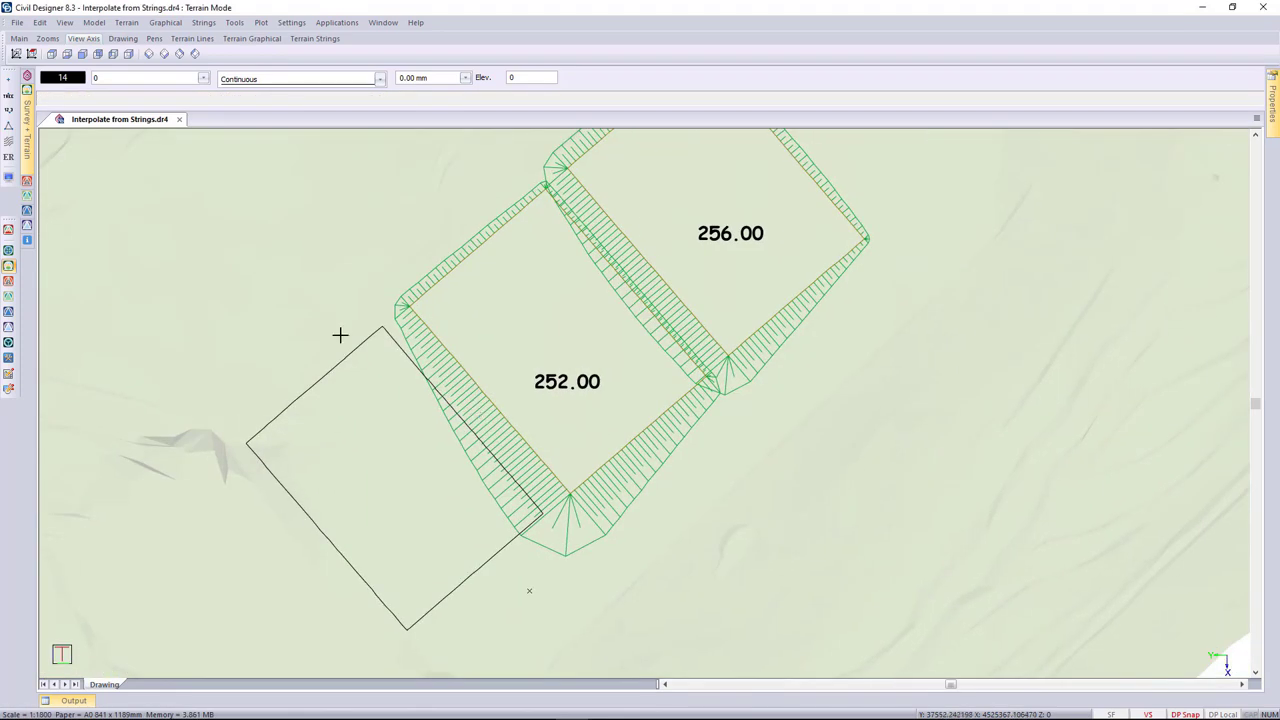
click(30, 153)
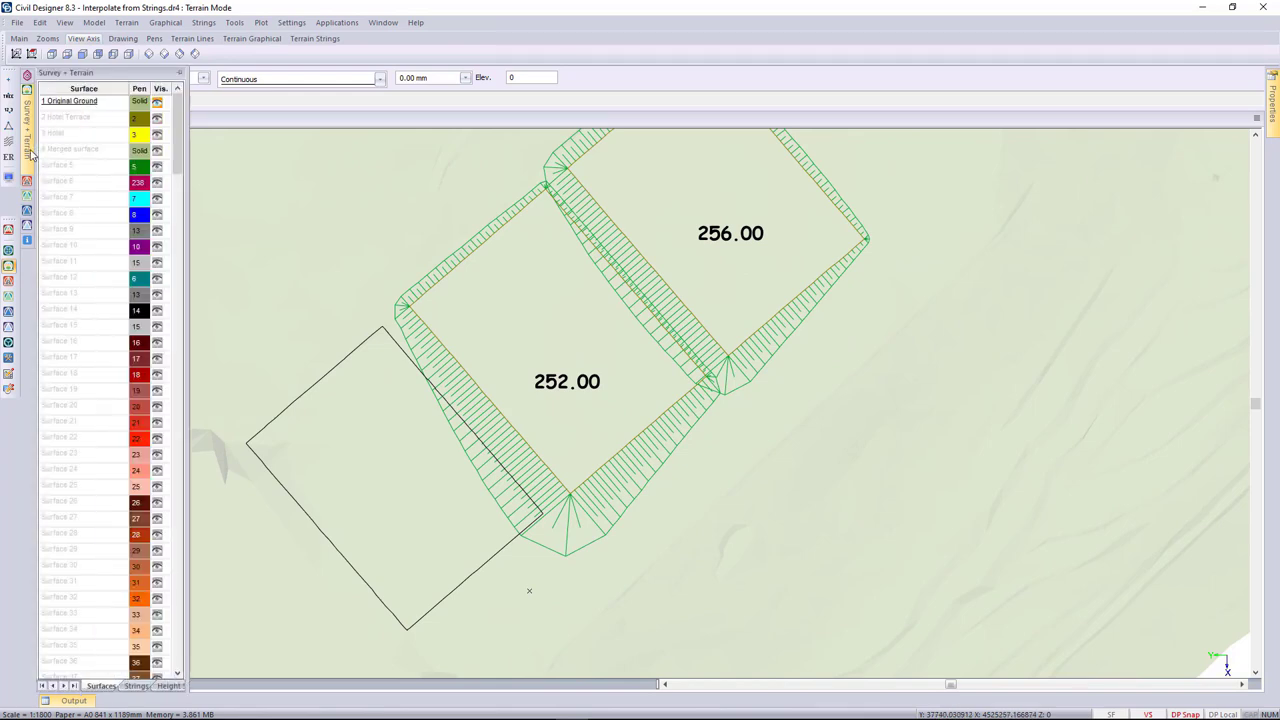
click(179, 74)
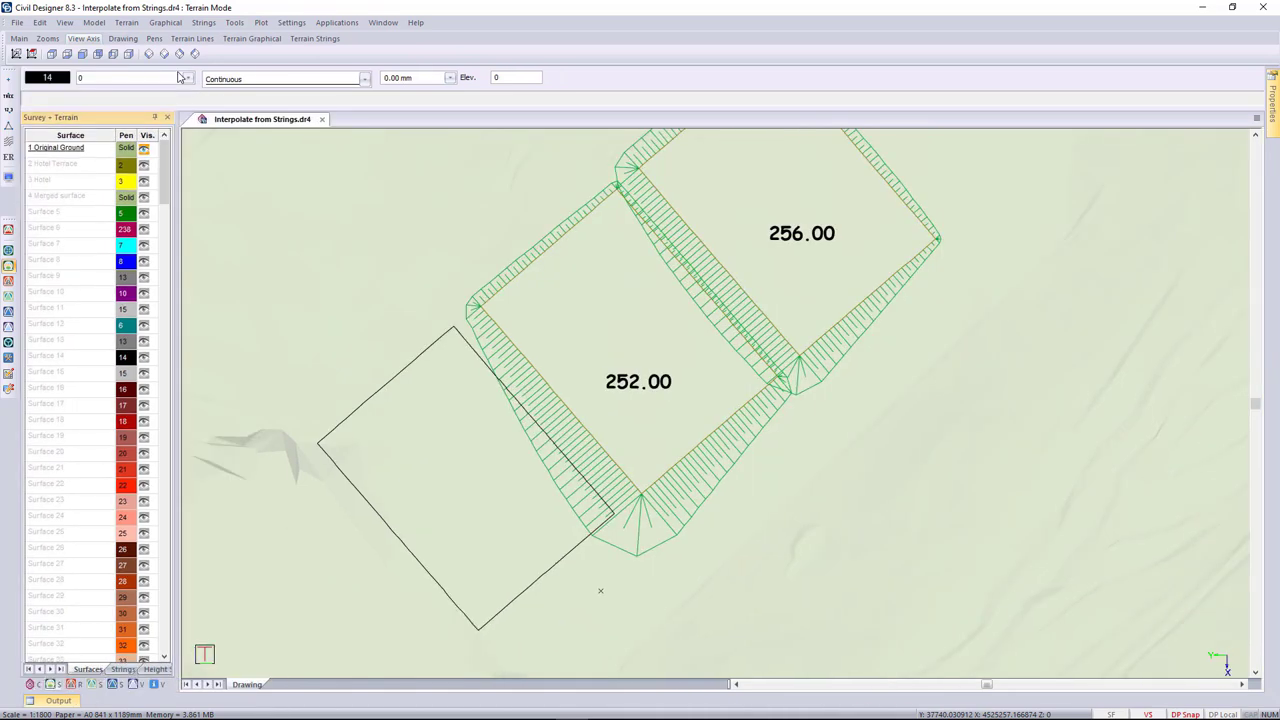
click(123, 670)
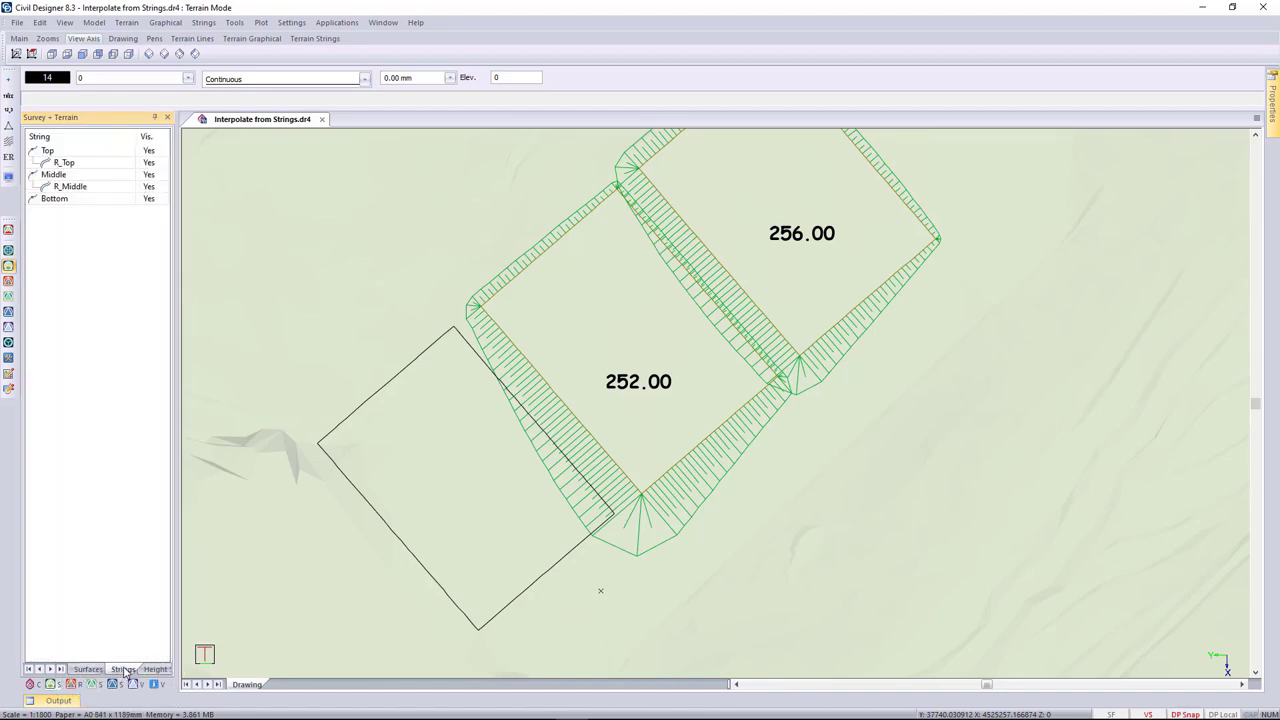
click(149, 199)
mouse_move(371, 286)
middle_down()
mouse_move(426, 389)
mouse_move(394, 400)
middle_up()
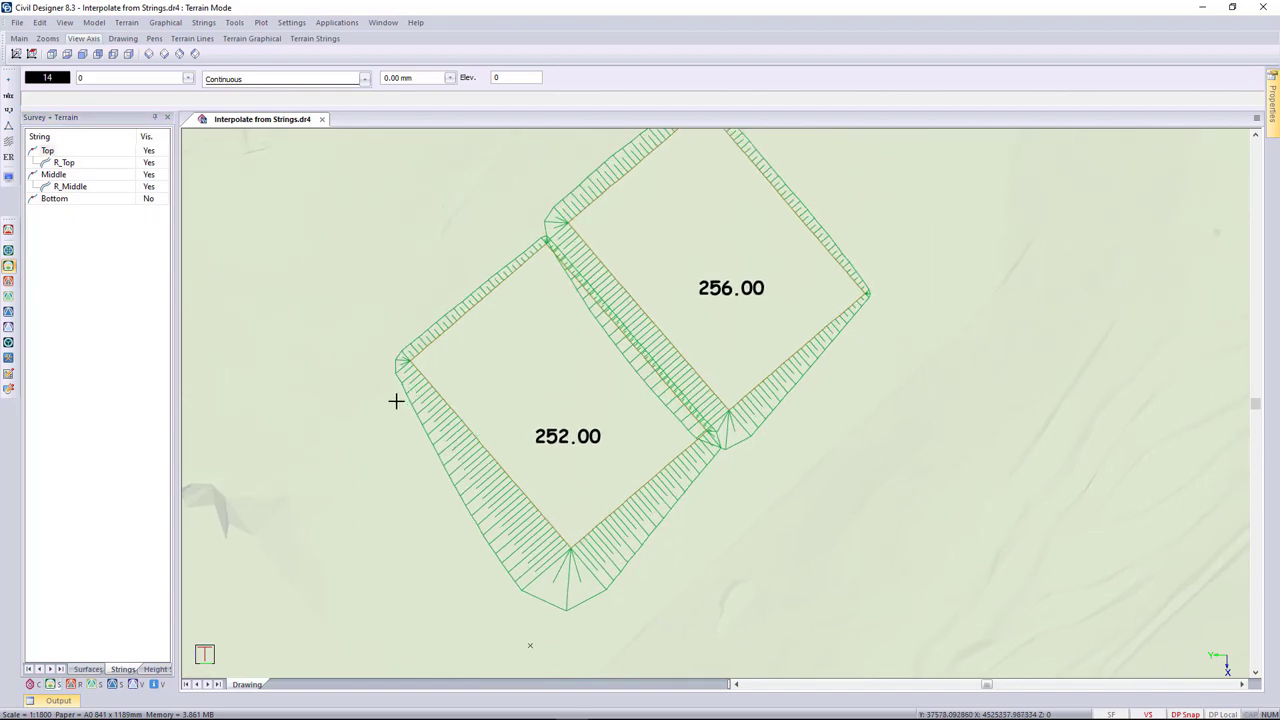
- Make the 01 Sports Road road visible alongside the 252.00 and 256.00 platforms
click(72, 684)
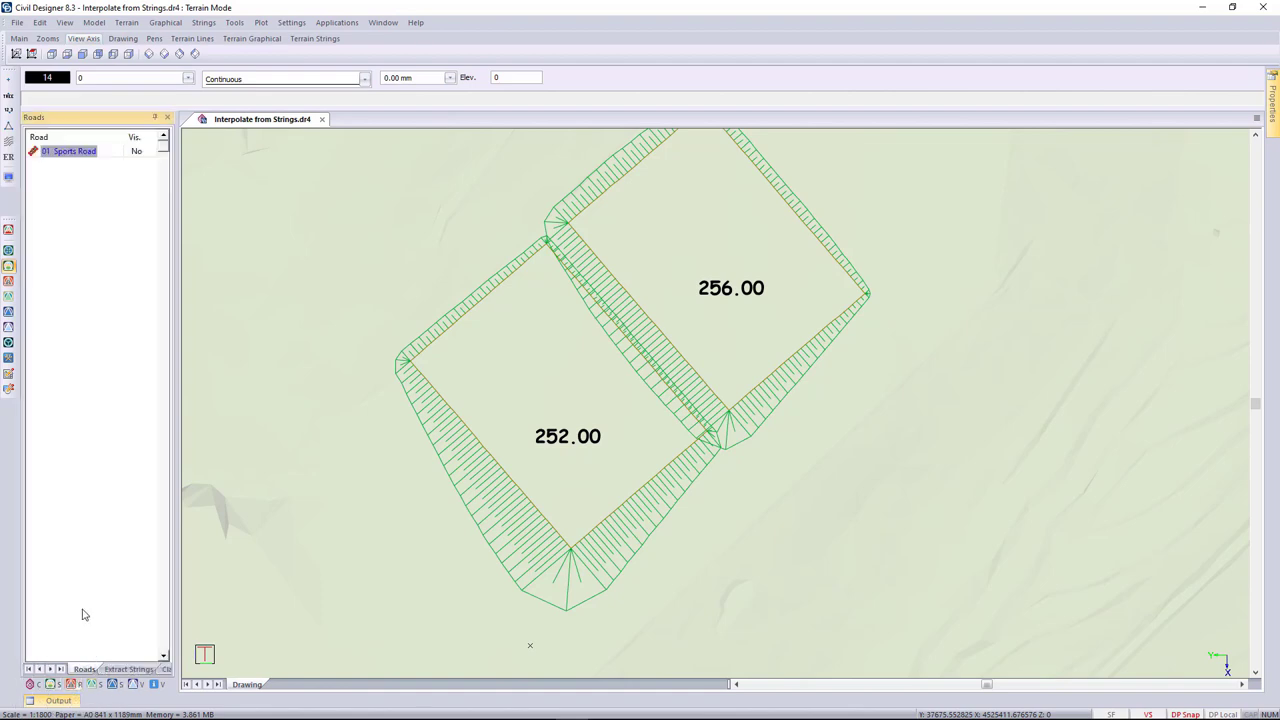
click(137, 152)
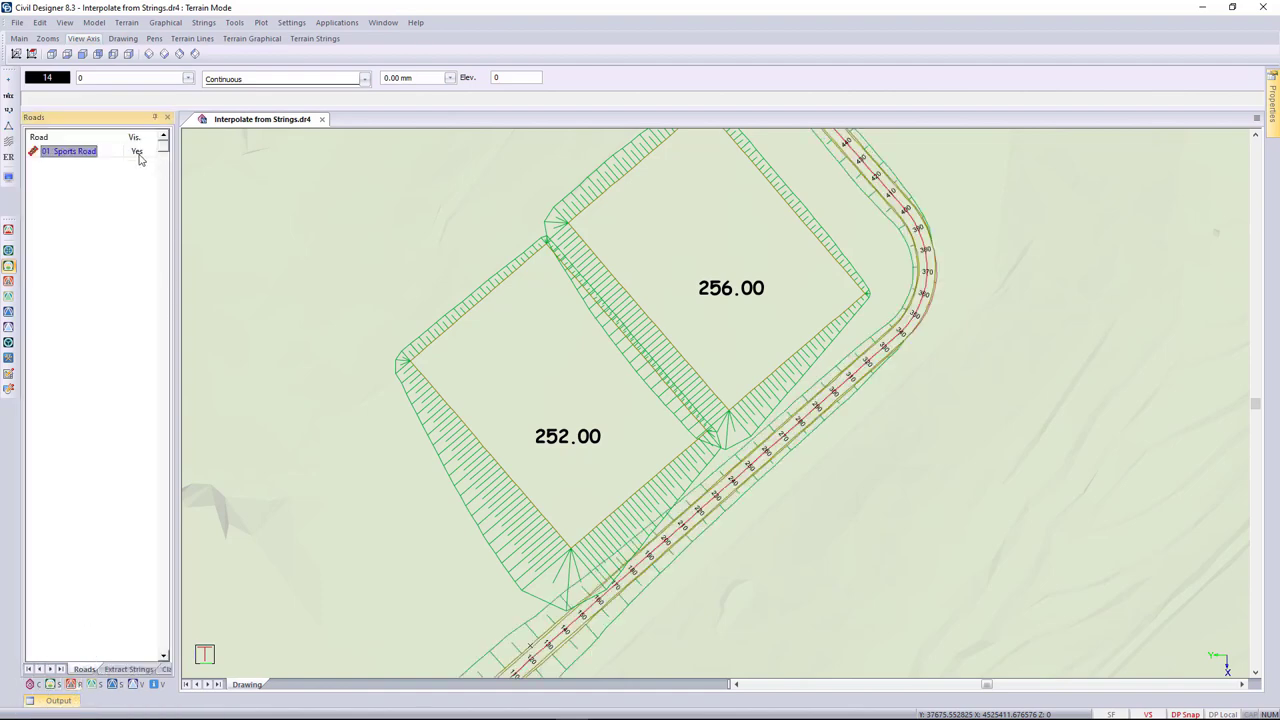
middle_drag(503, 491, 622, 335)
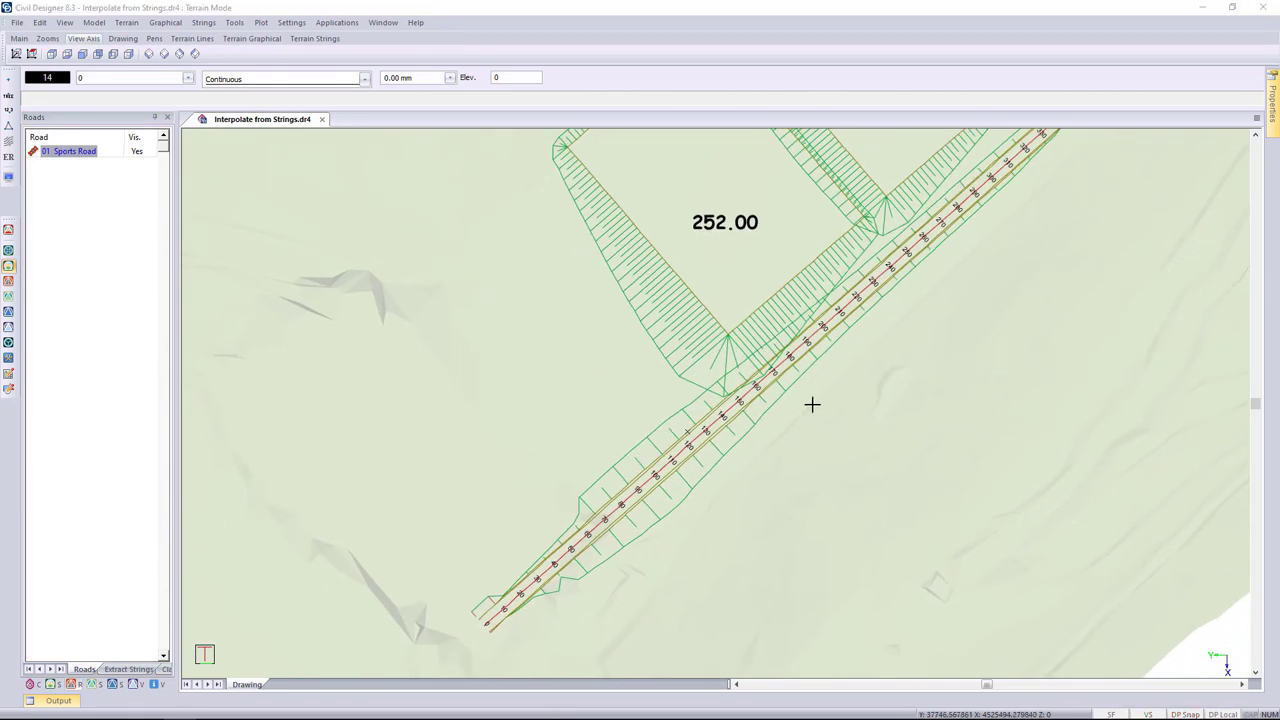
middle_drag(811, 403, 777, 413)
scroll(777, 413, down, 5)
scroll(705, 418, up, 3)
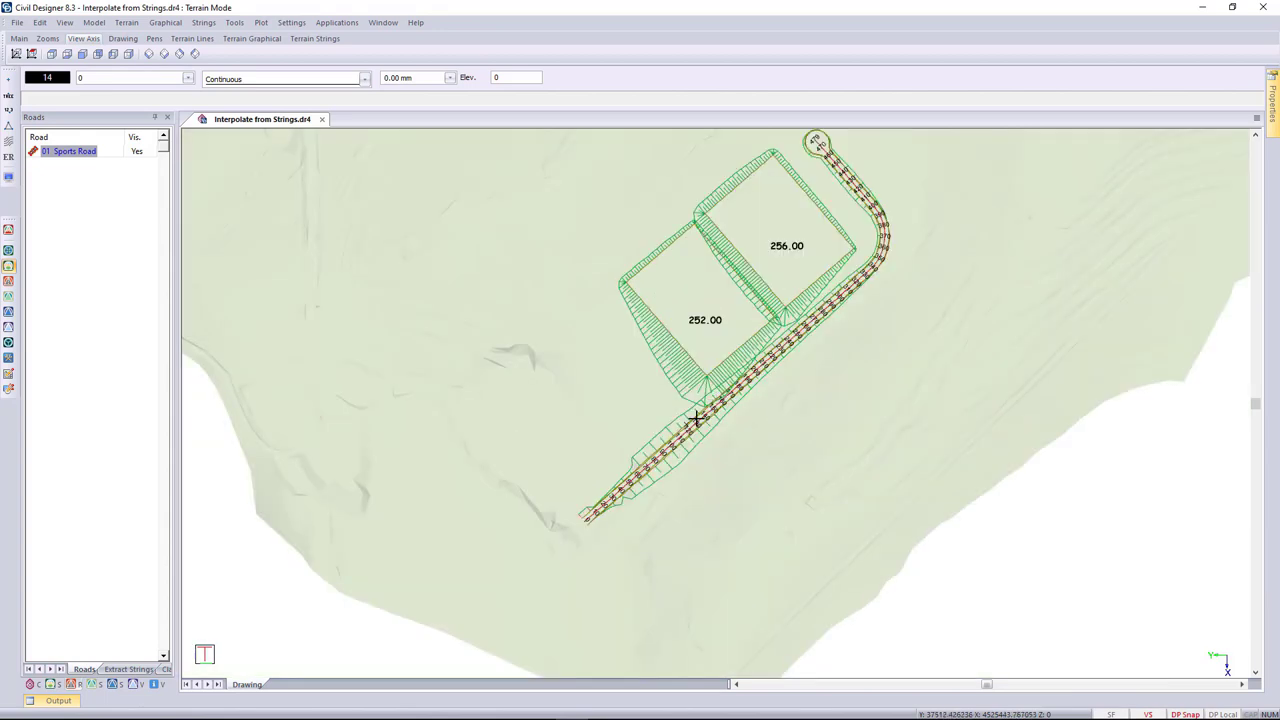
- Examine in the 3D Render View where the 252.00 platform's banks meet the sports road
right_click(739, 426)
click(775, 508)
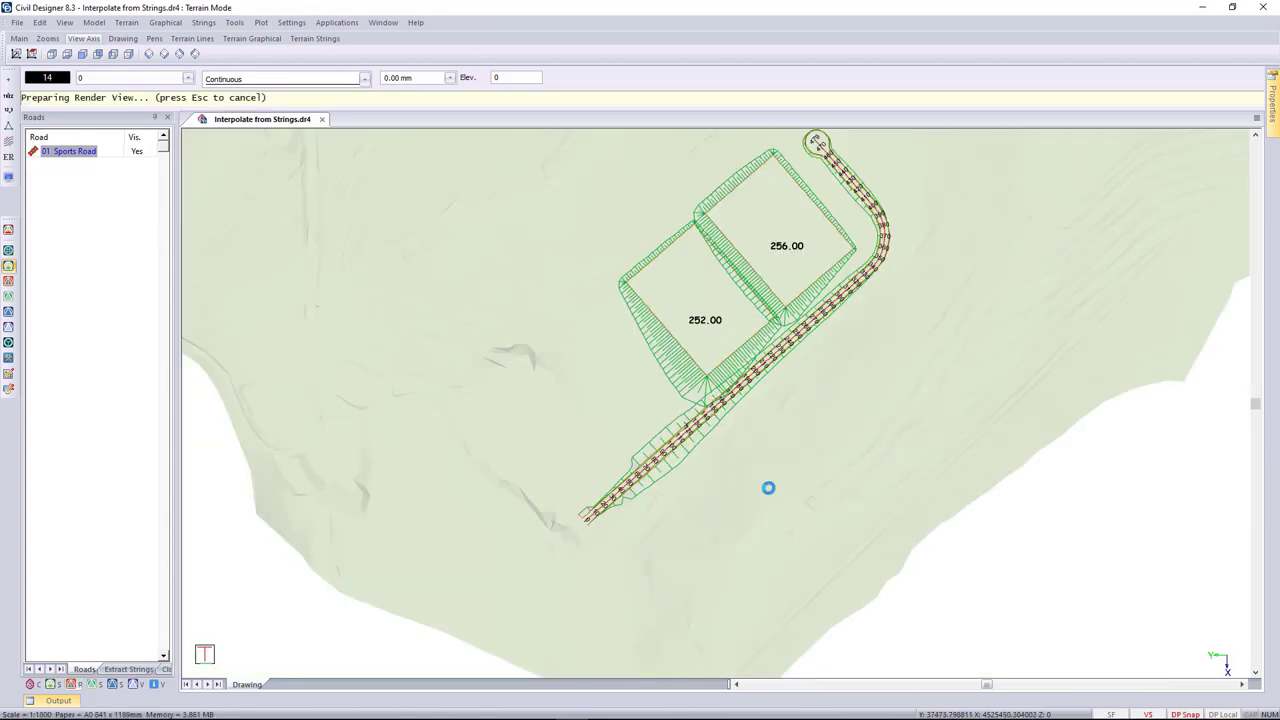
drag(731, 366, 761, 305)
scroll(714, 400, up, 5)
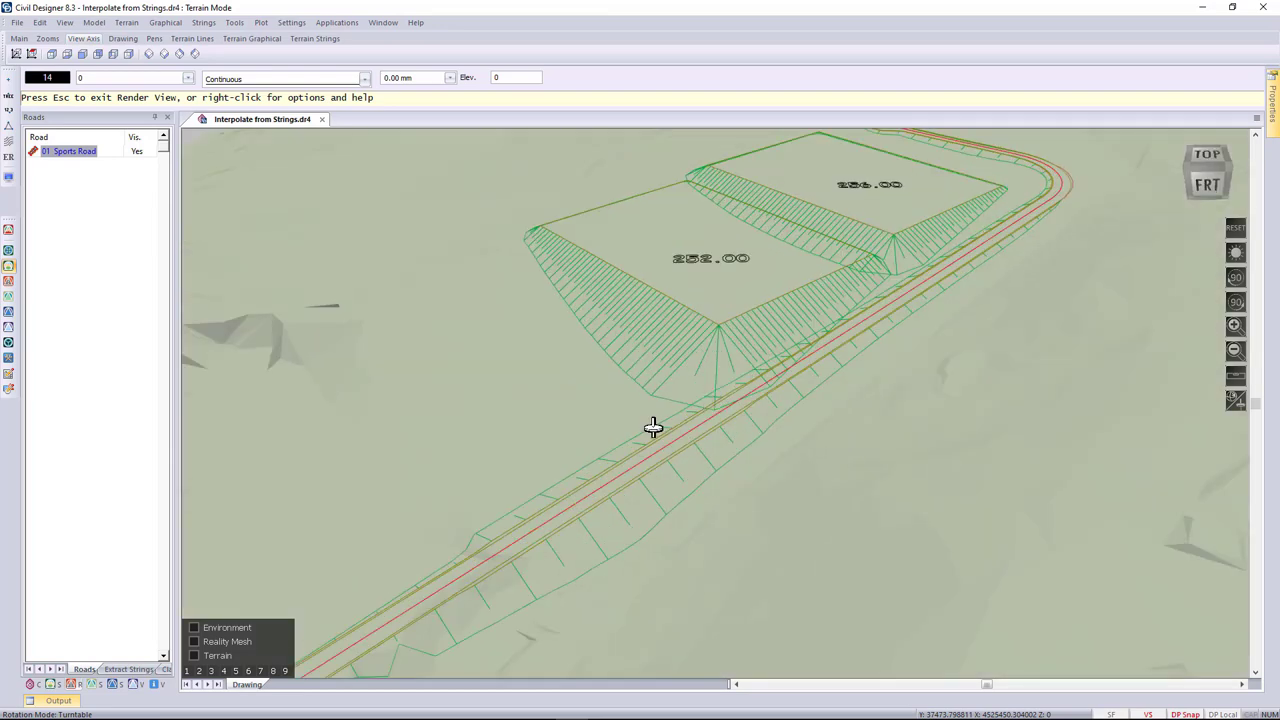
drag(700, 500, 694, 460)
scroll(720, 403, up, 3)
scroll(680, 460, up, 3)
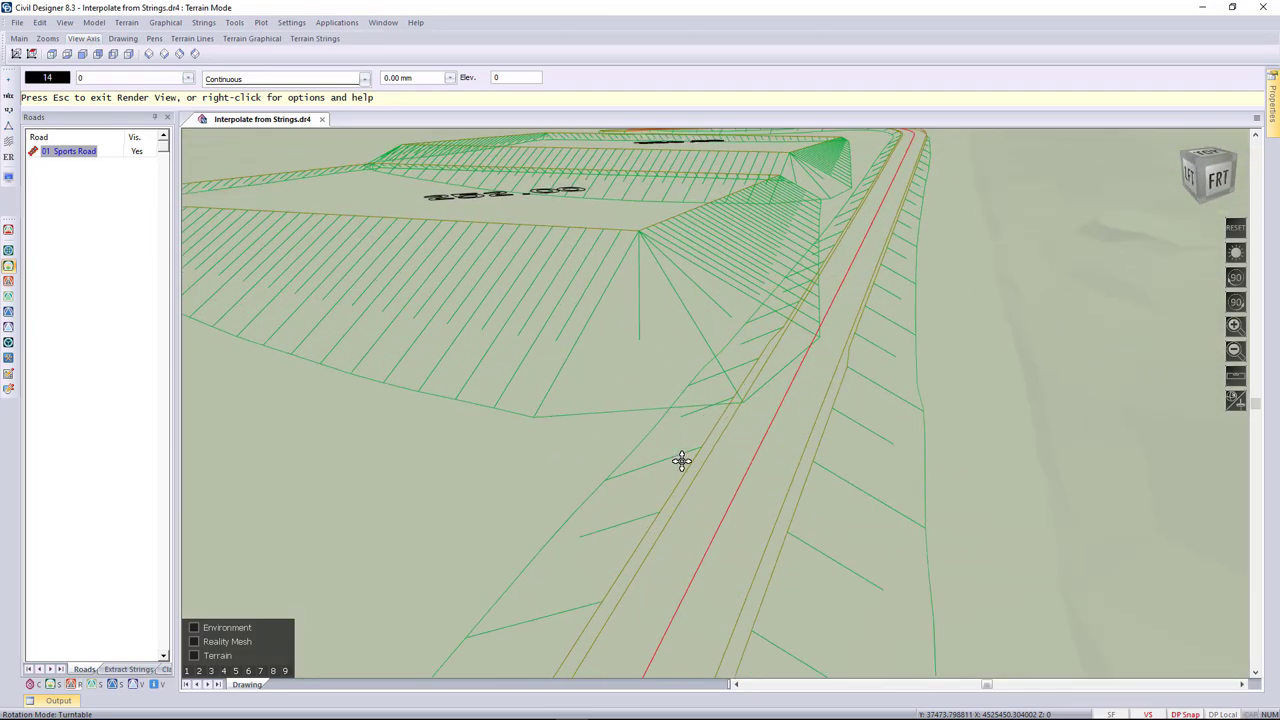
drag(750, 398, 754, 360)
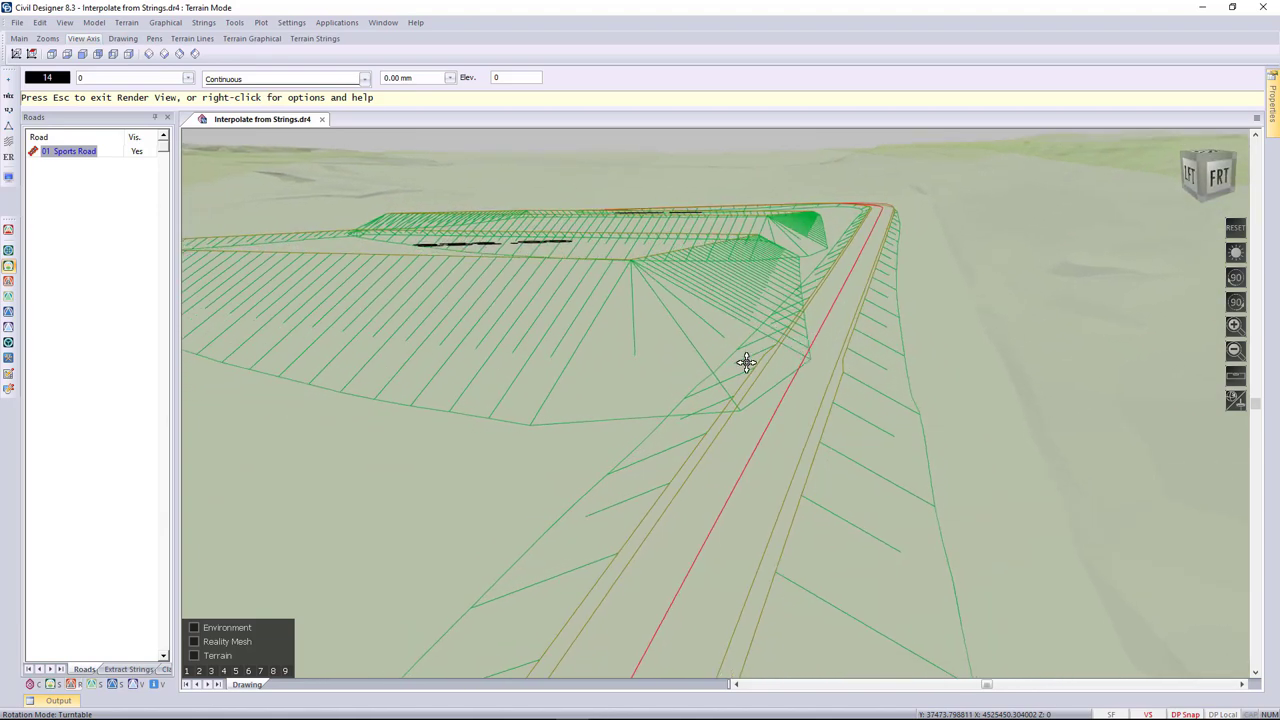
key(Escape)
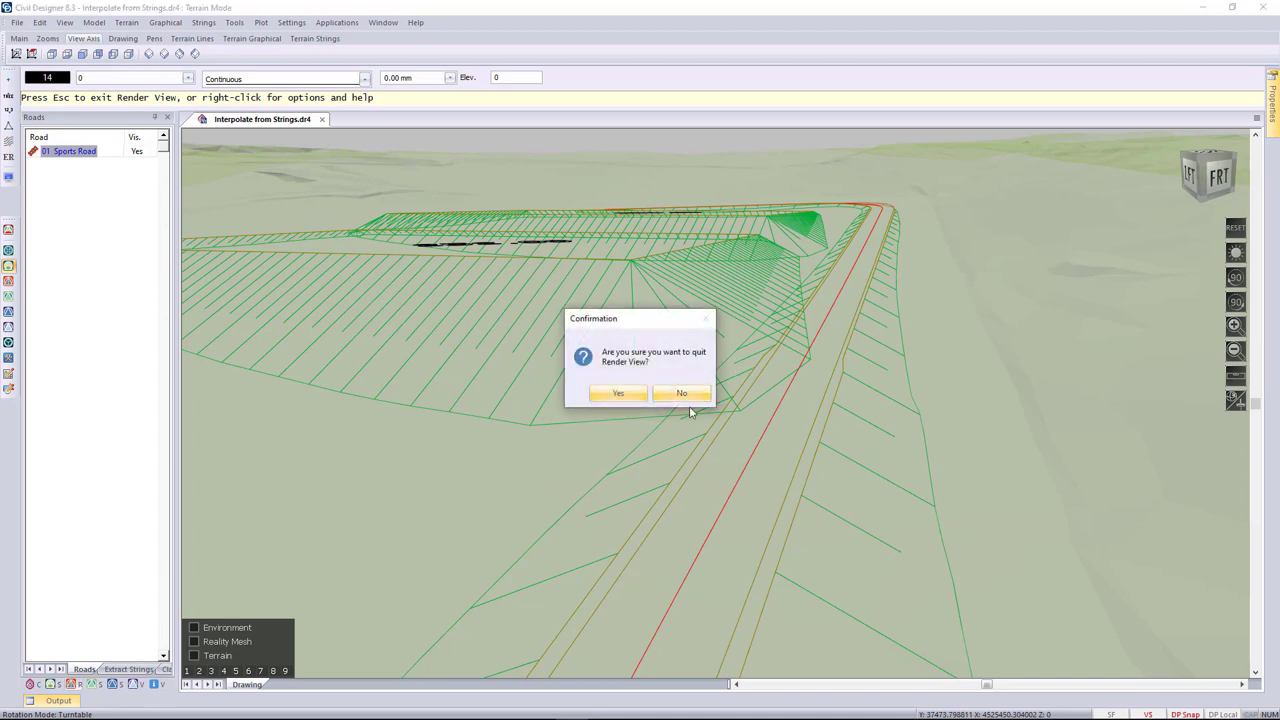
click(626, 395)
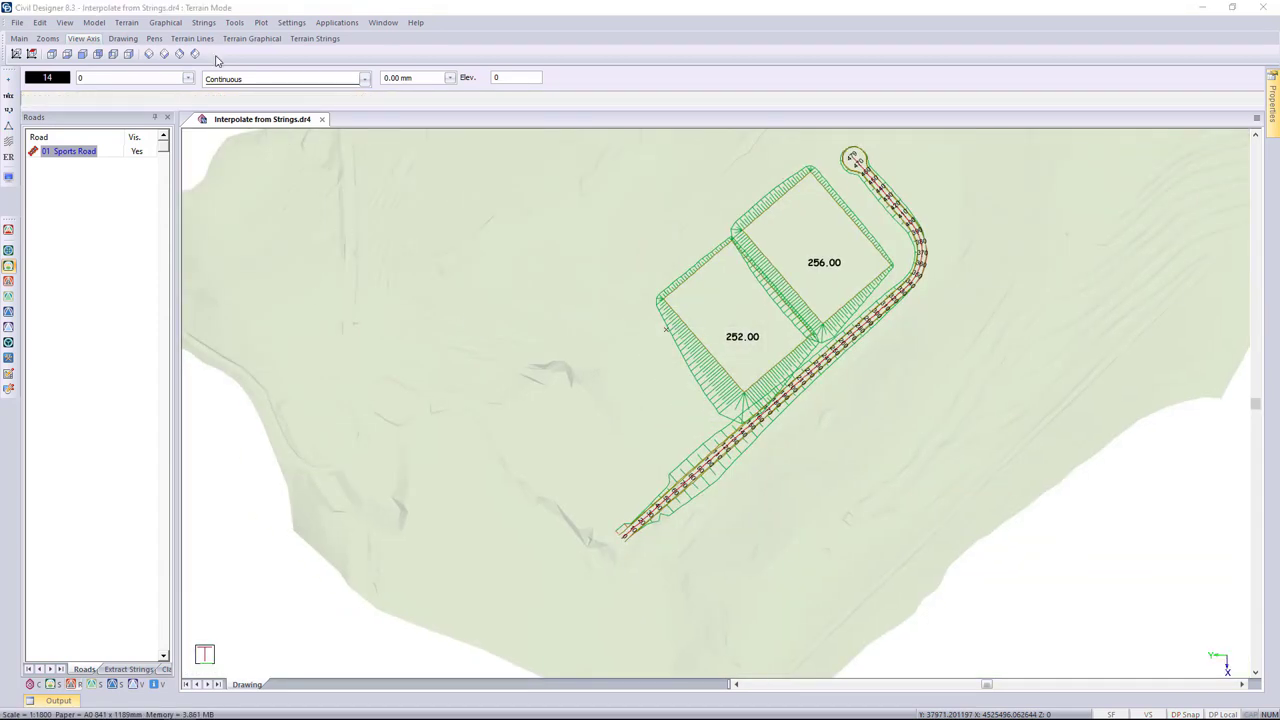
- Reheight the R_Middle string by interpolating on Original Ground with search distance 100.000 and the strings model included, and clear the selection
click(203, 22)
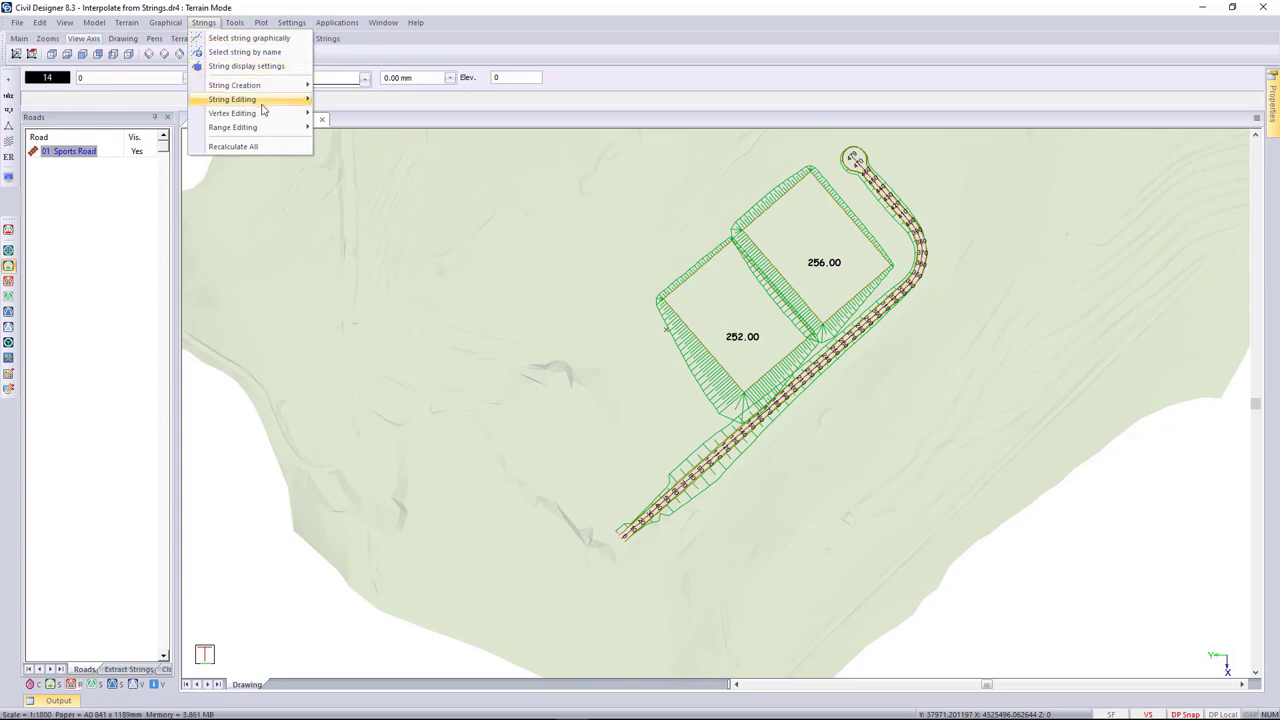
mouse_move(265, 100)
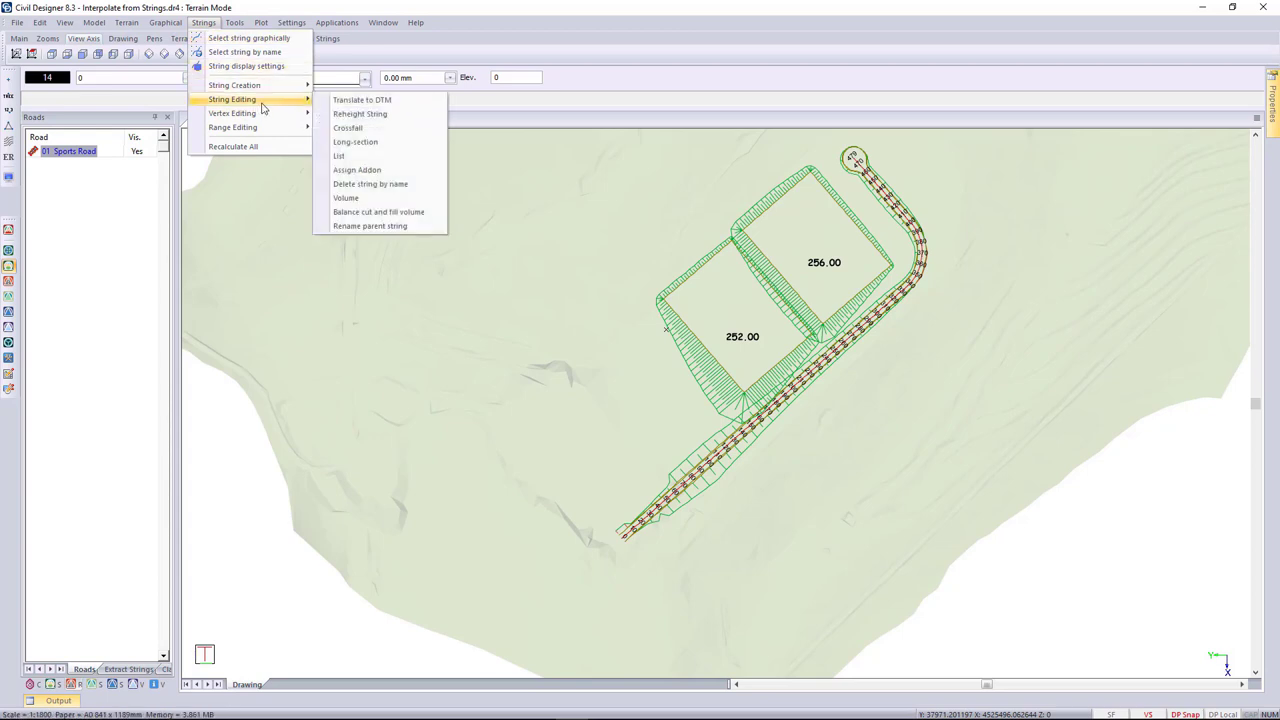
click(361, 116)
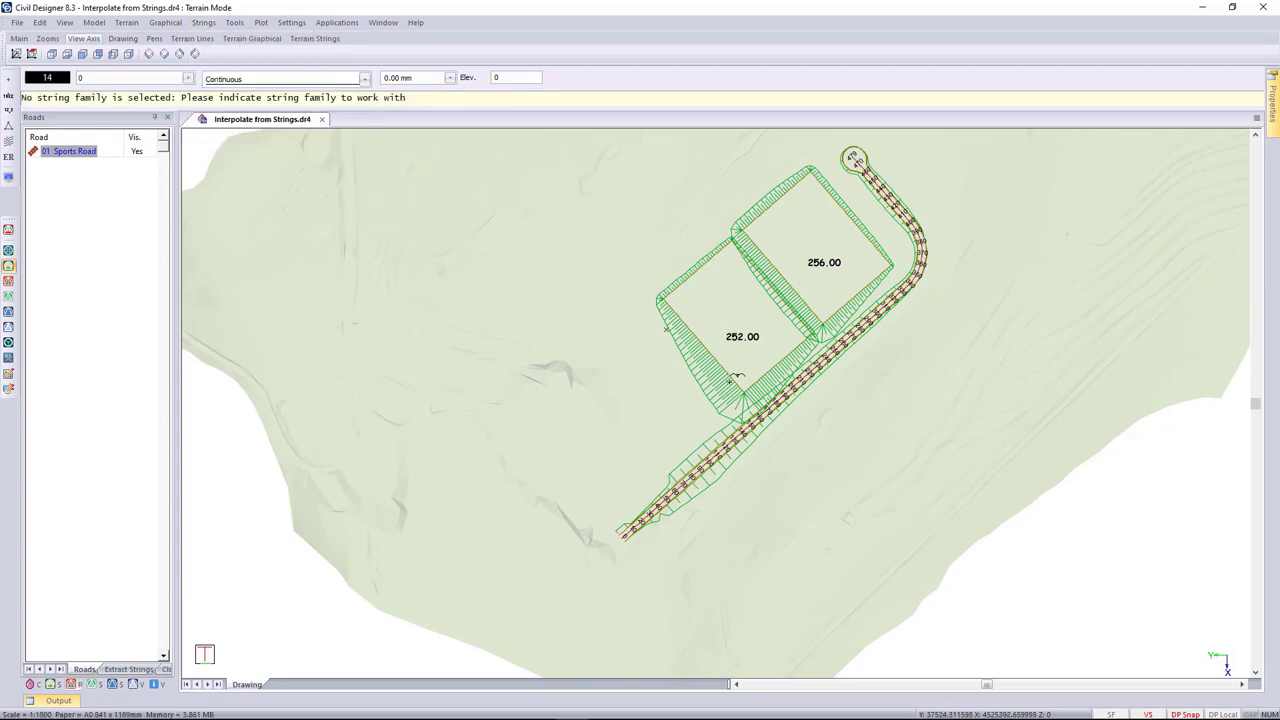
click(736, 410)
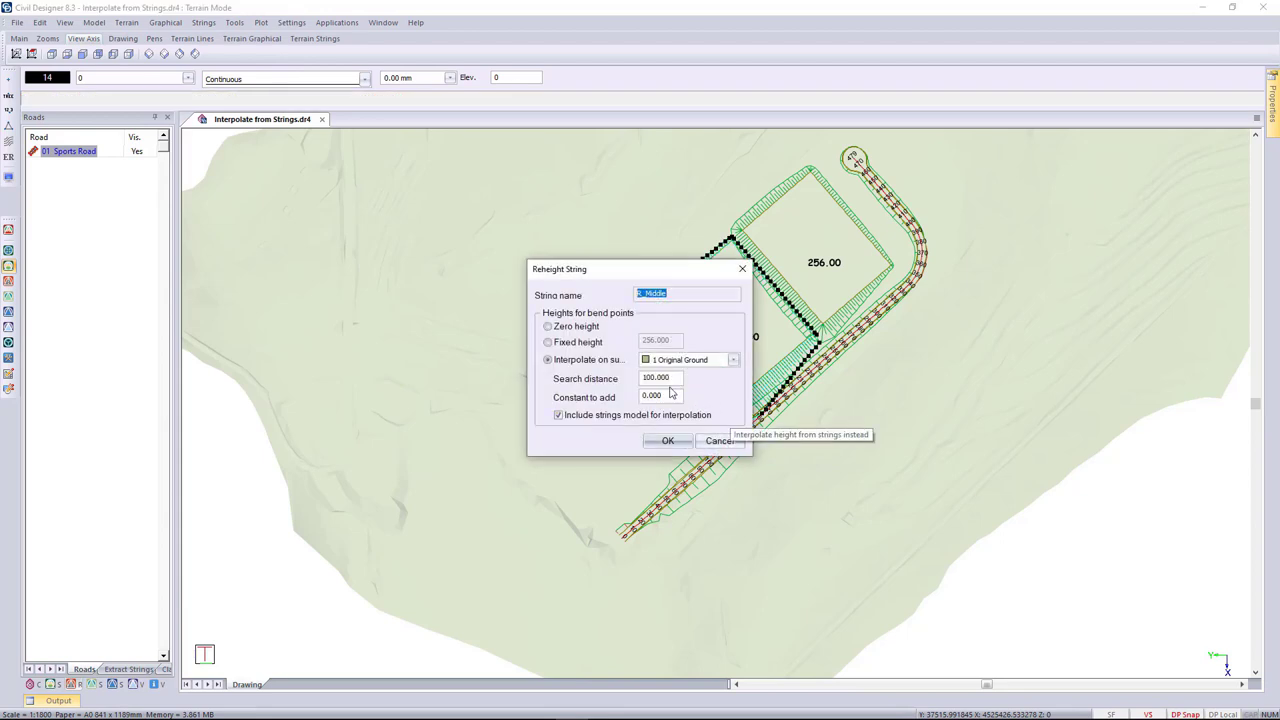
click(668, 441)
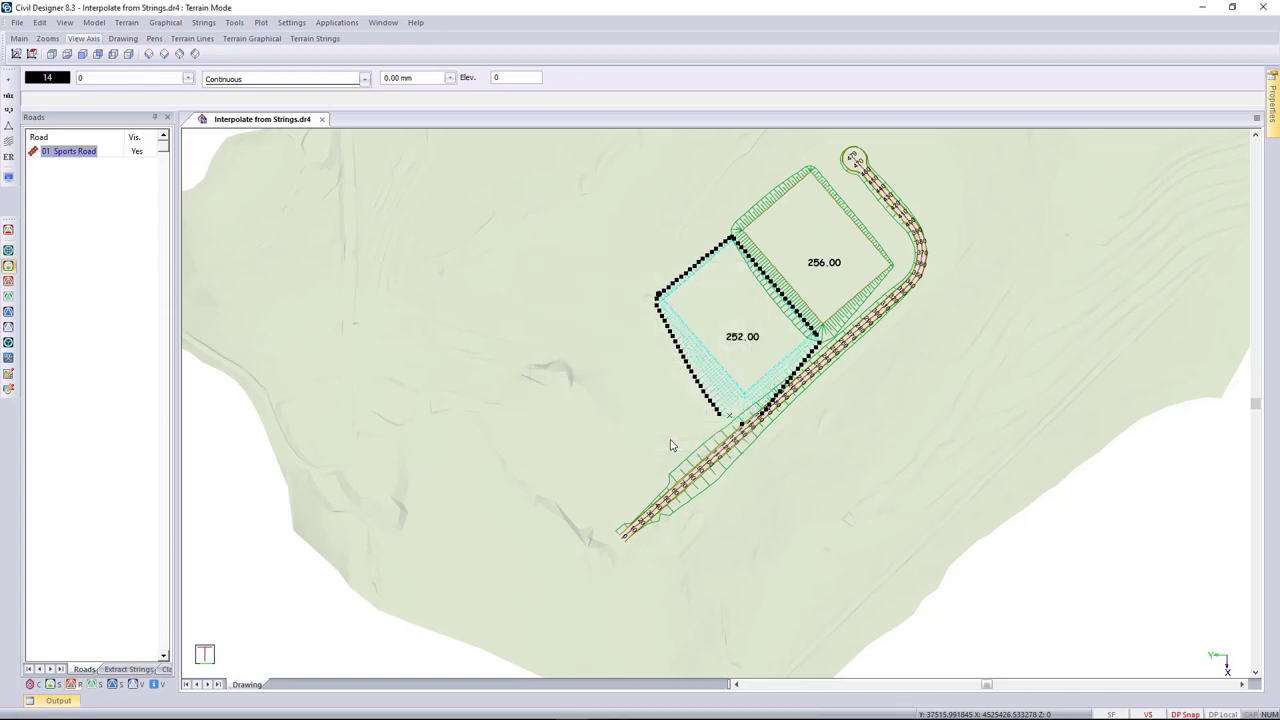
right_click(649, 417)
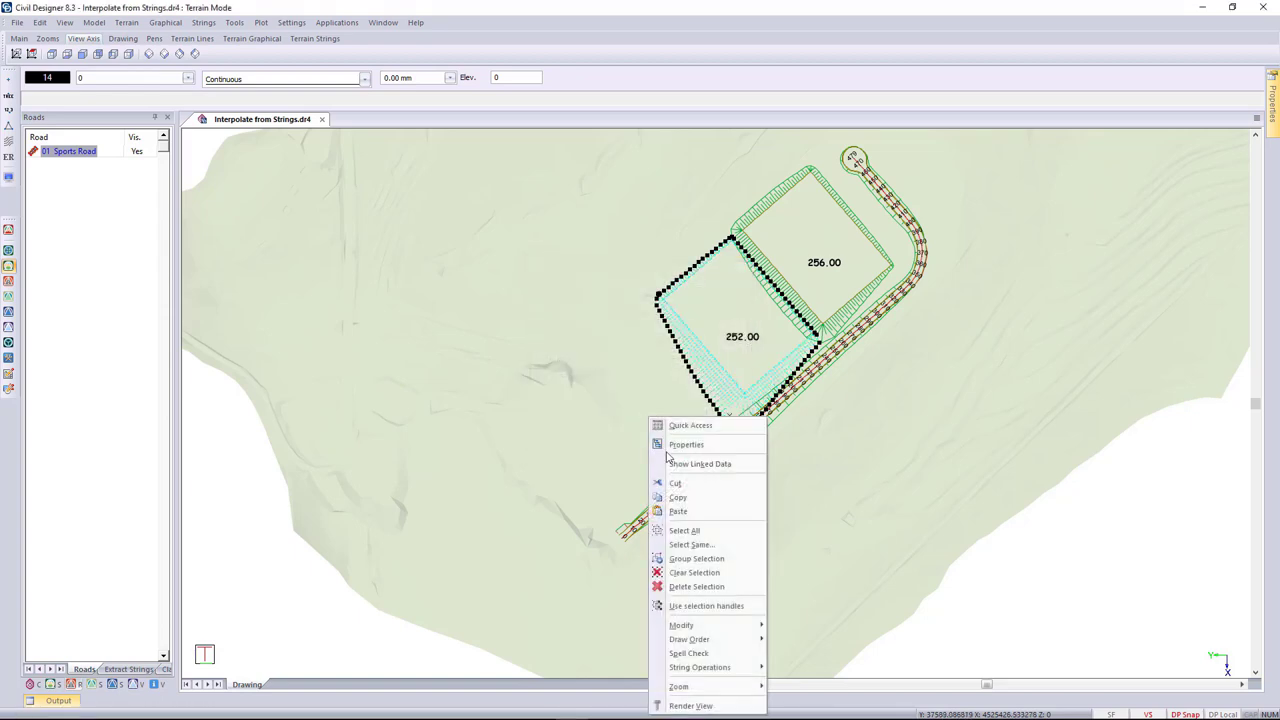
click(694, 574)
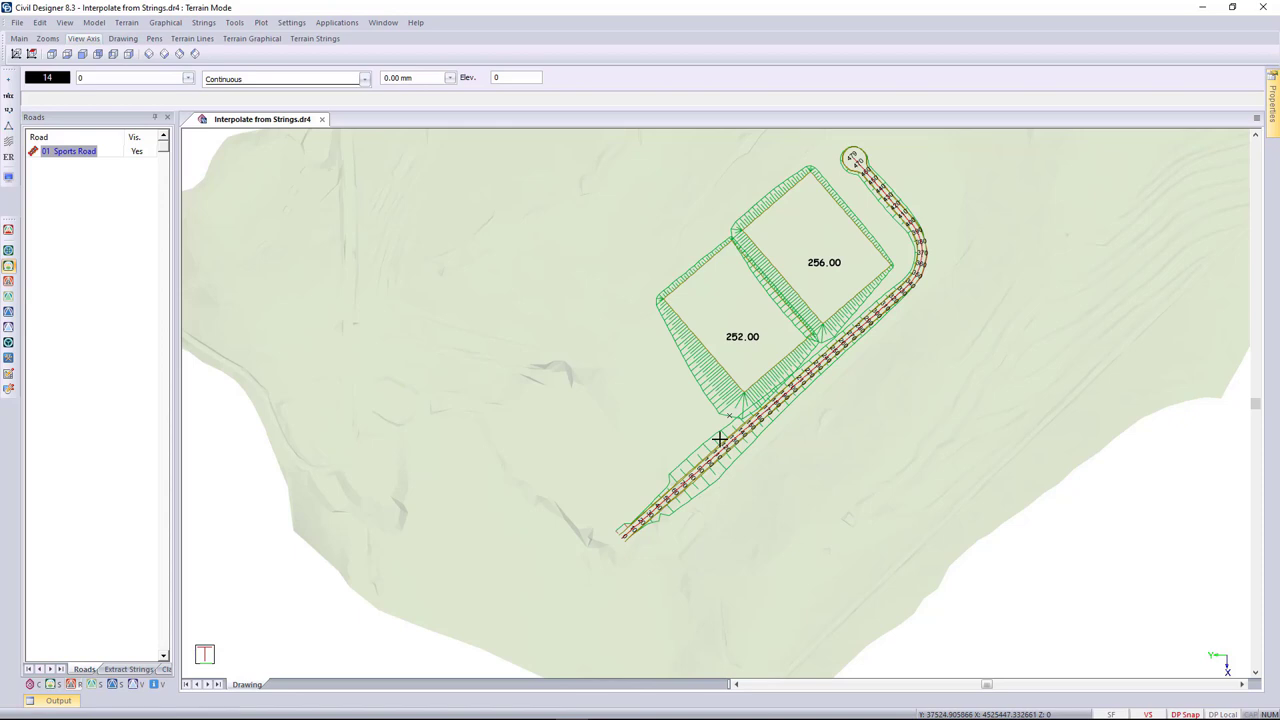
- Inspect the reheighted R_Middle string against the road banks in the 3D Render View
right_click(638, 453)
click(680, 531)
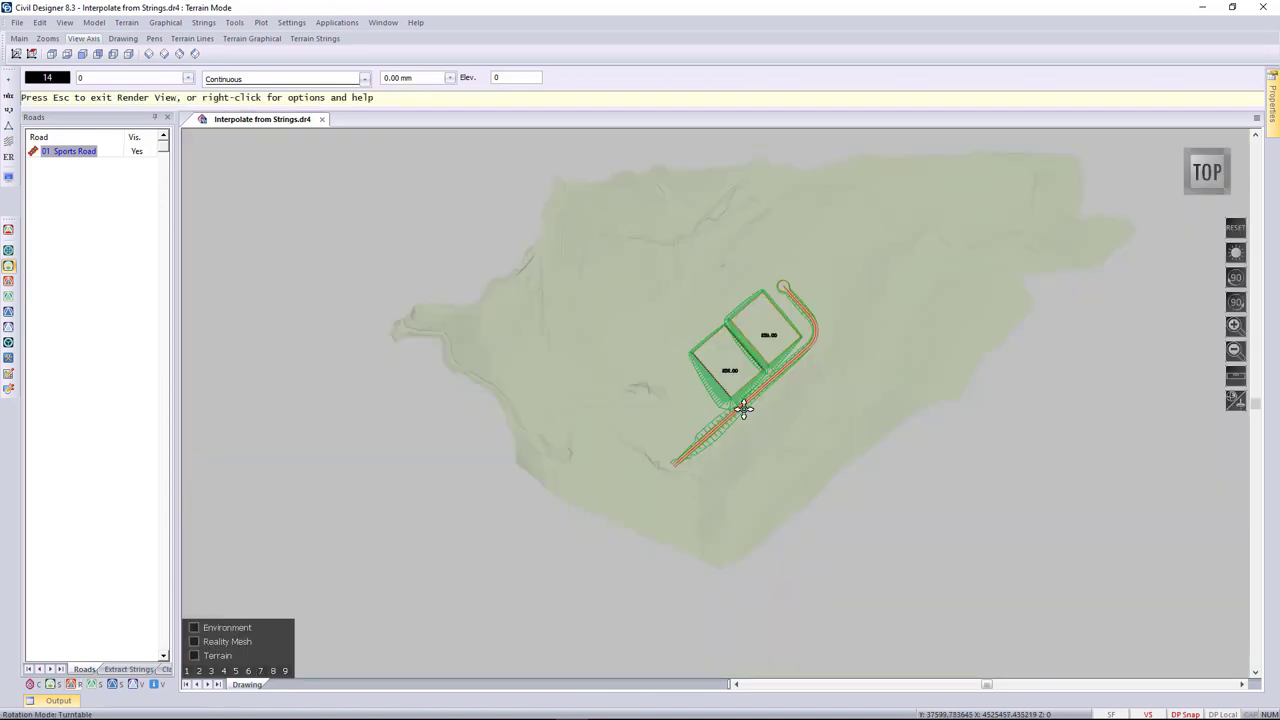
drag(717, 425, 814, 223)
scroll(706, 402, up, 5)
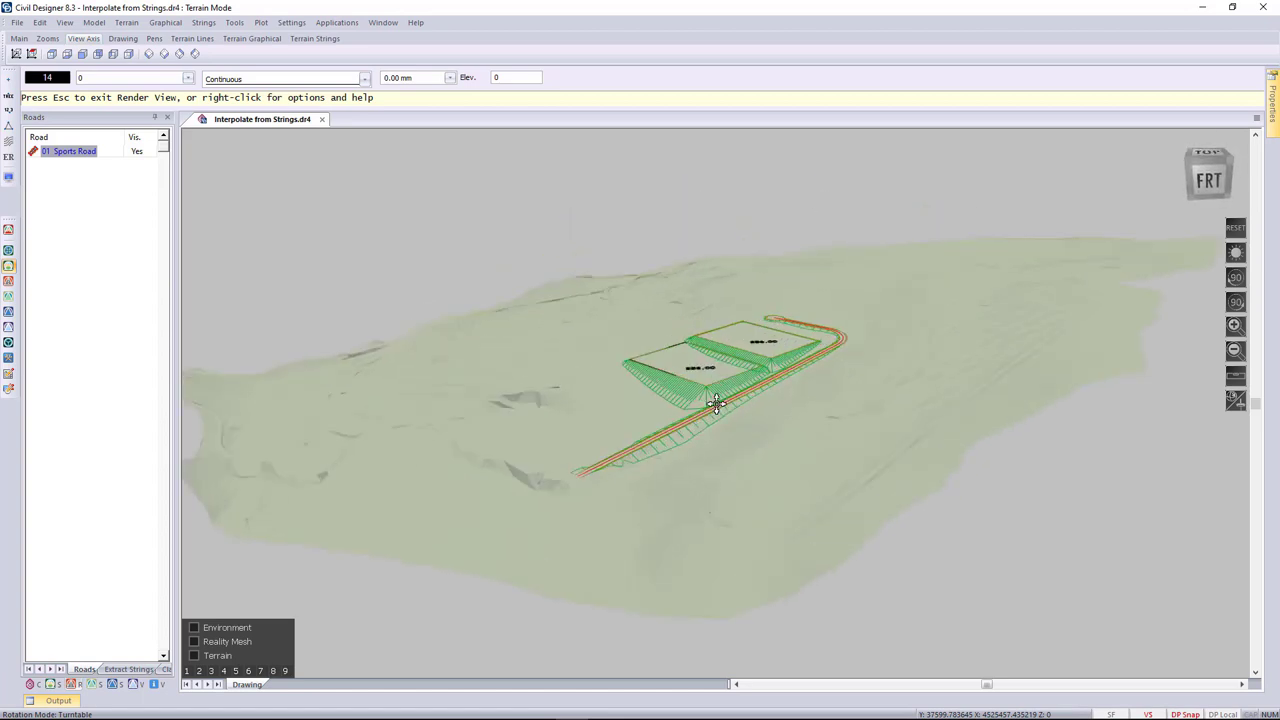
drag(706, 402, 664, 488)
scroll(721, 411, up, 2)
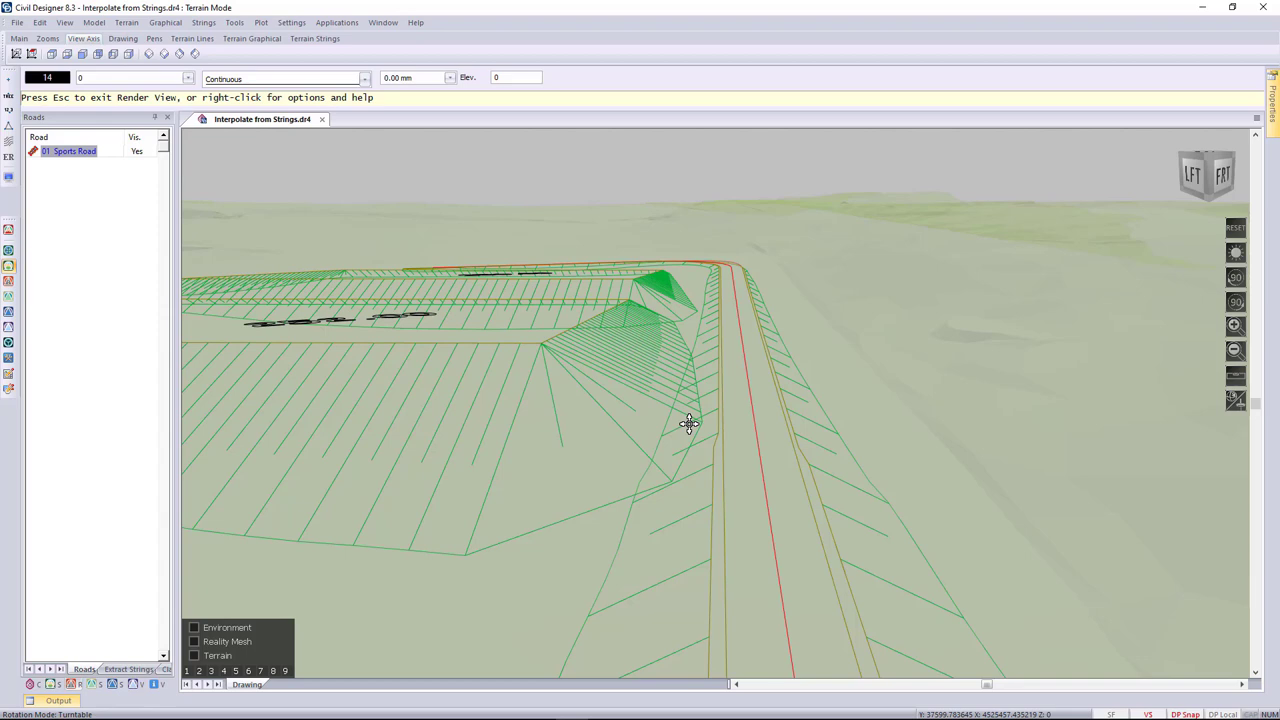
key(Escape)
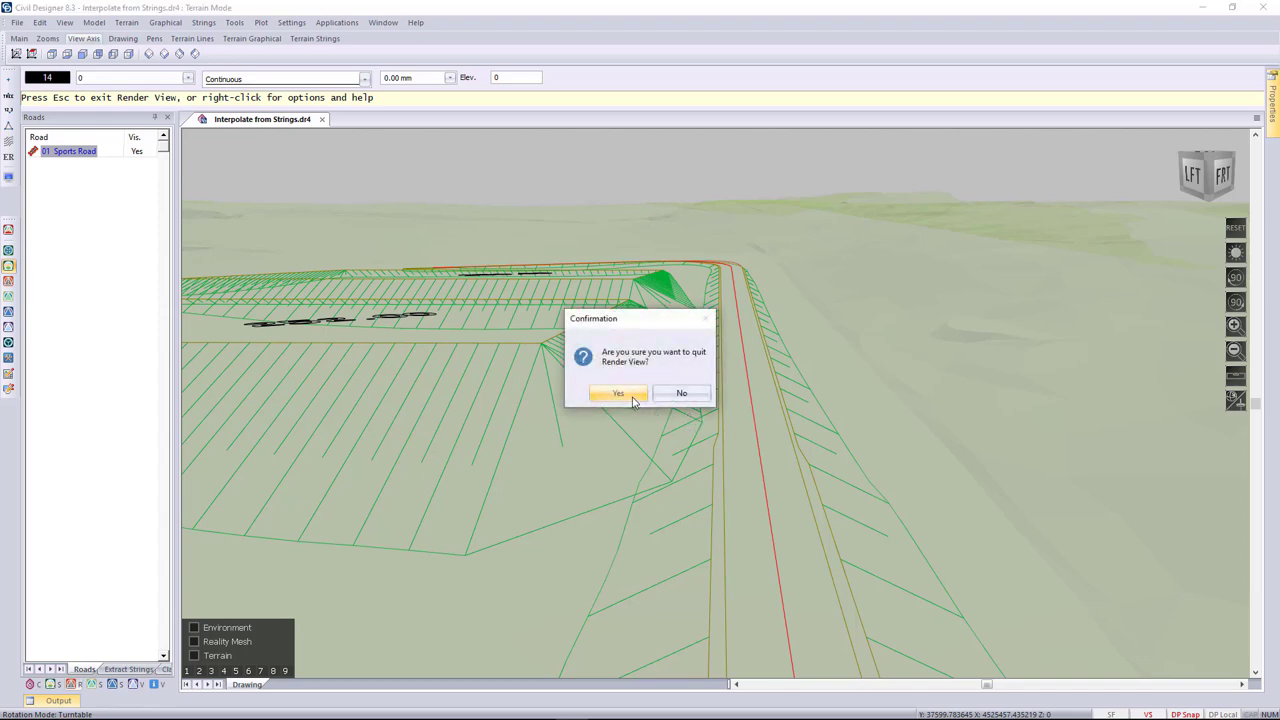
click(620, 394)
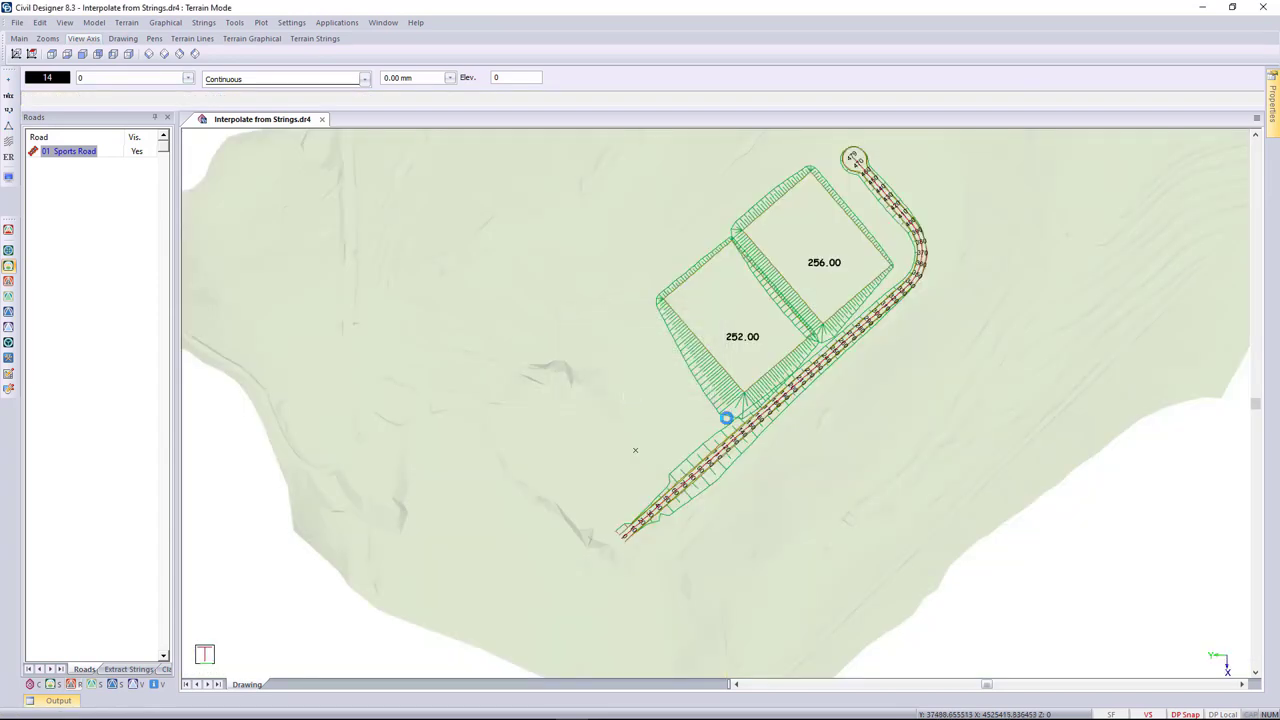
- View a quick profile across the sports road and 252.00 platform on 1 Original Ground, using search distance 100.000 and the strings model
middle_drag(723, 420, 586, 453)
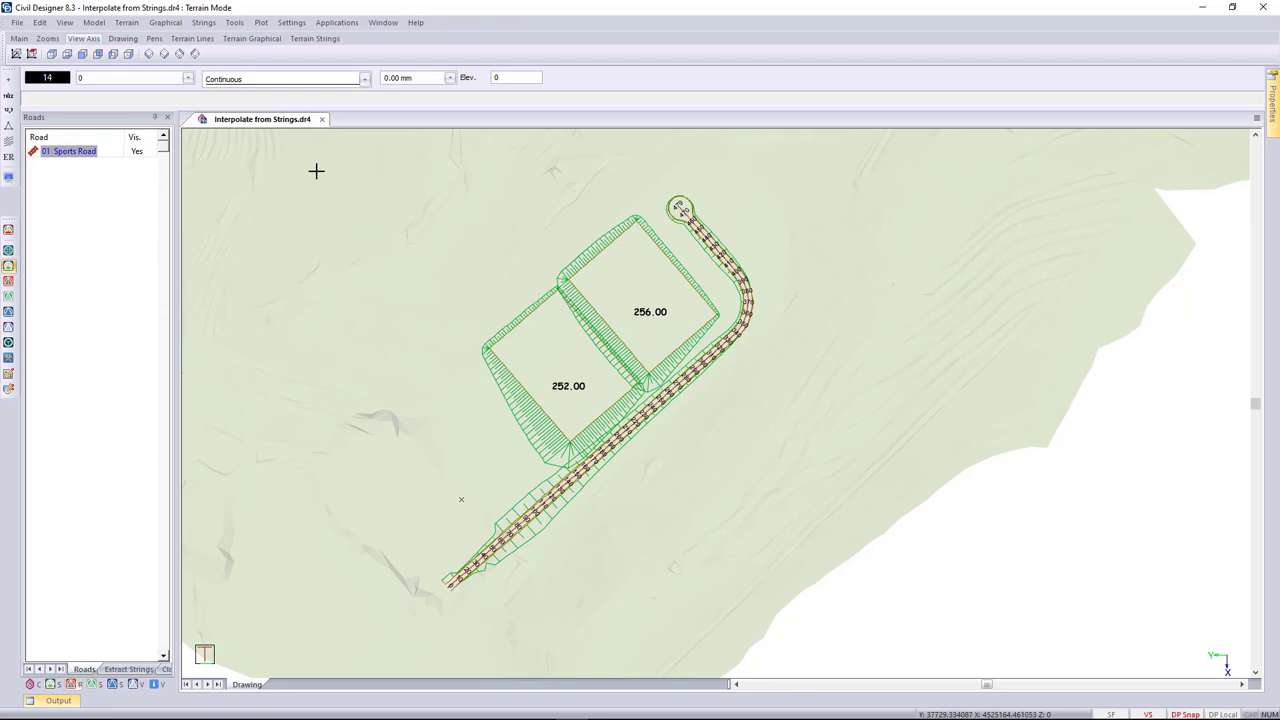
click(127, 23)
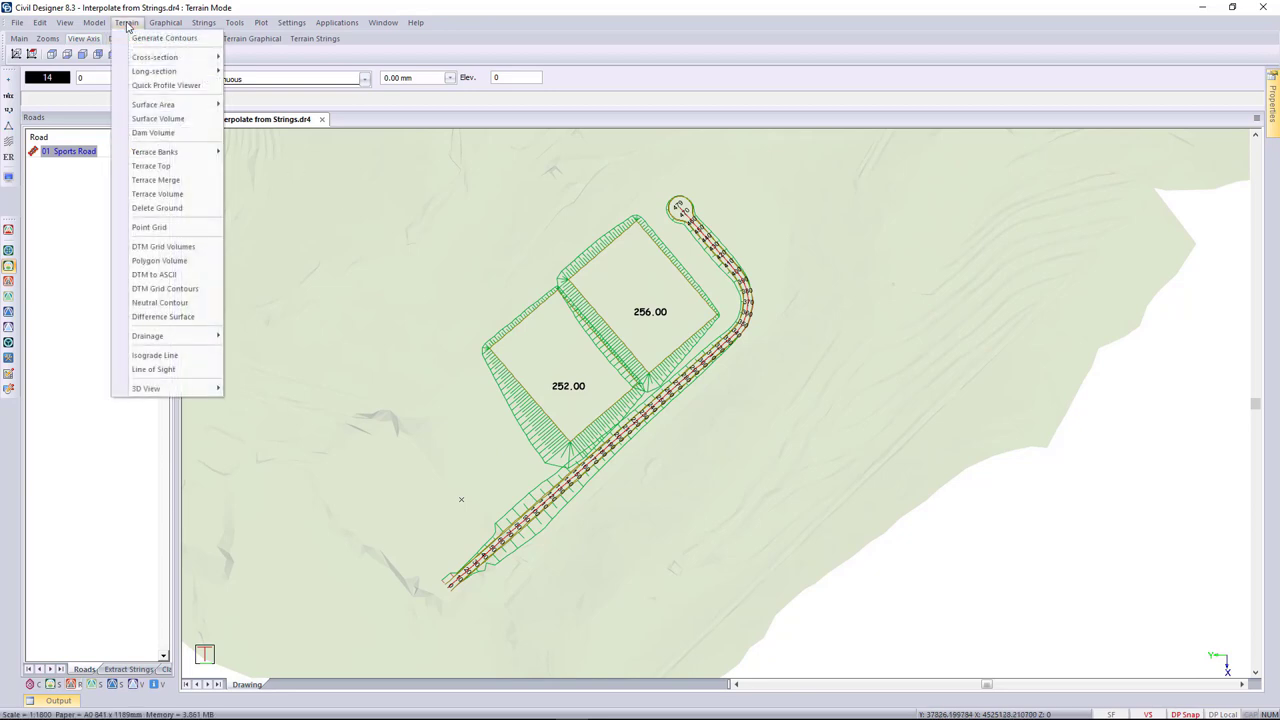
click(166, 86)
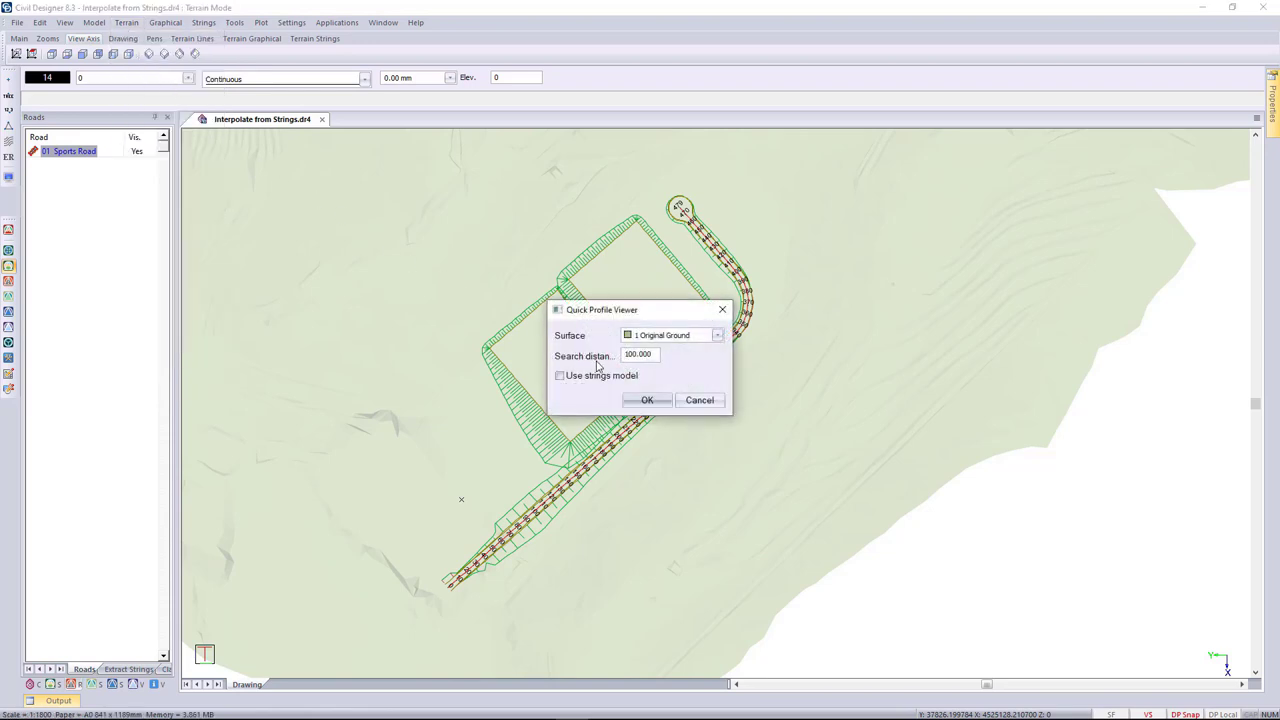
click(560, 378)
click(647, 401)
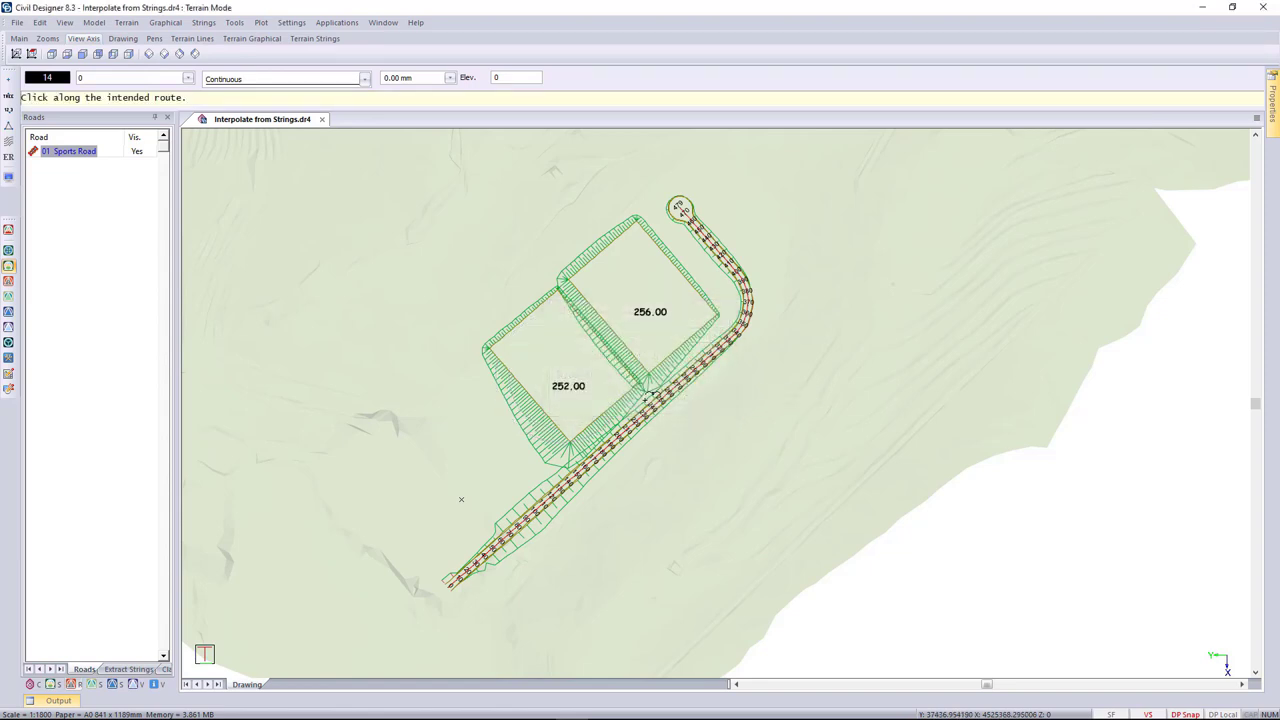
click(617, 470)
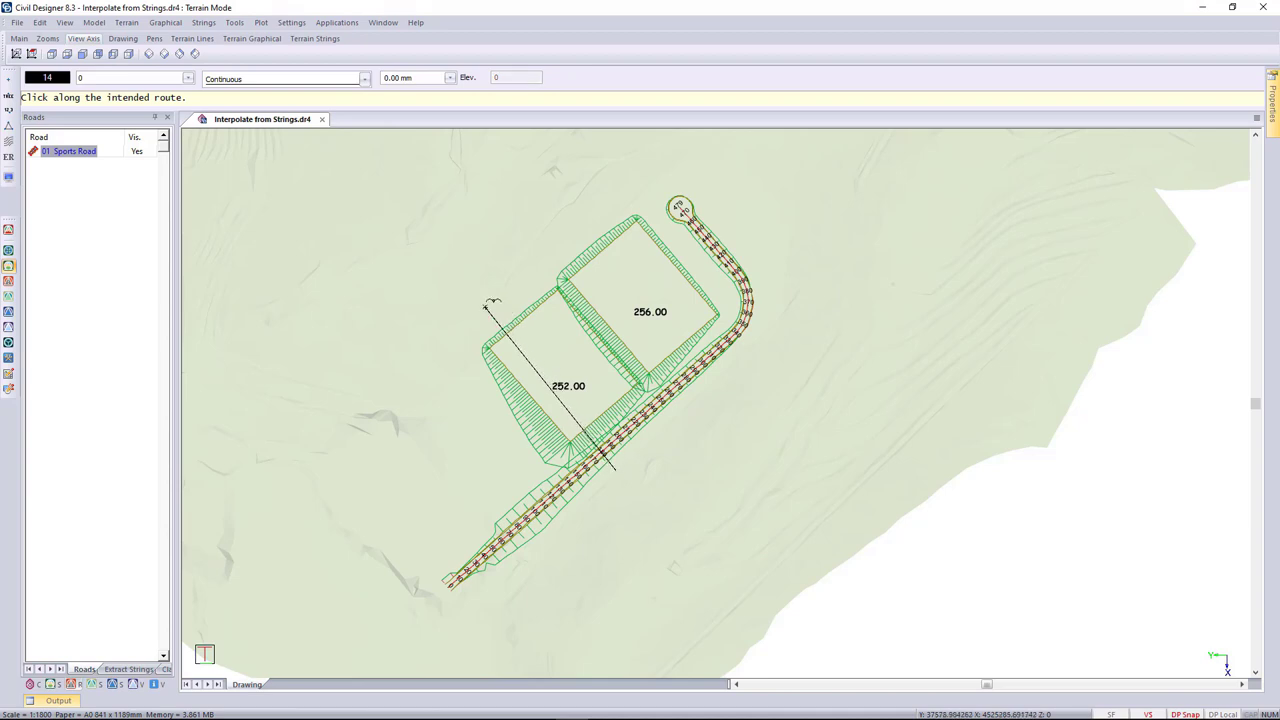
click(487, 305)
right_click(487, 305)
click(506, 322)
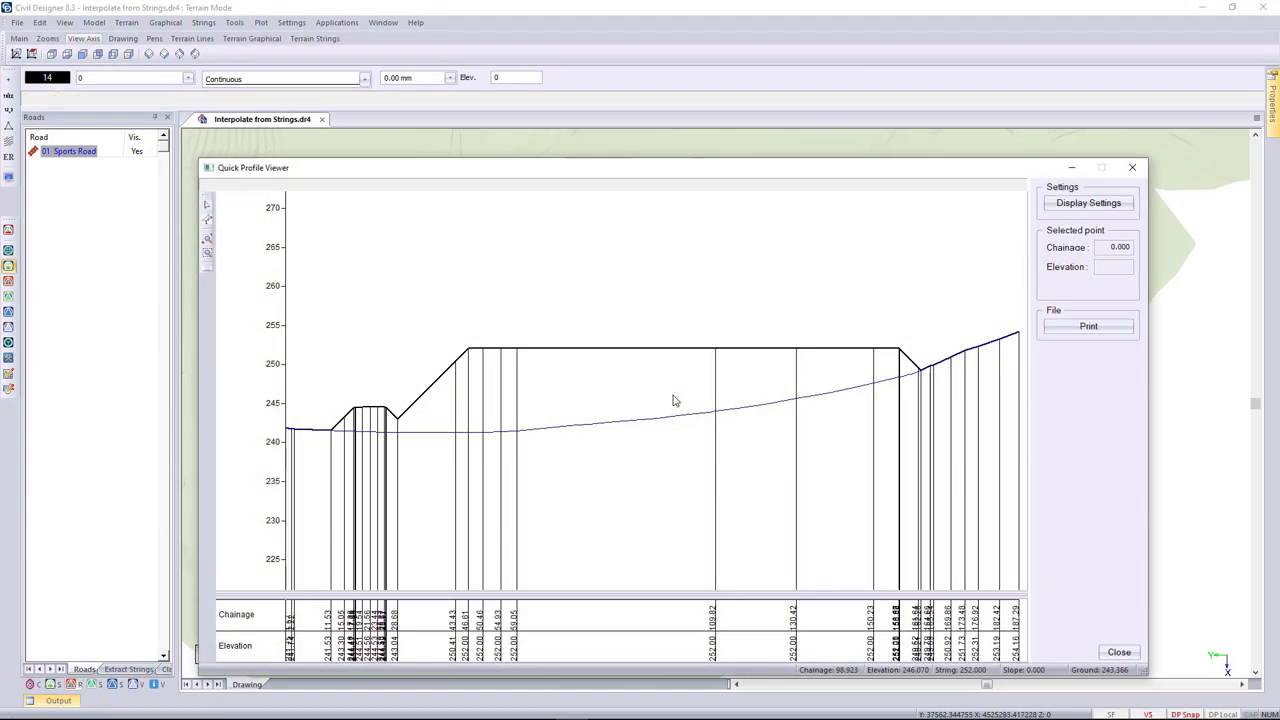
click(404, 424)
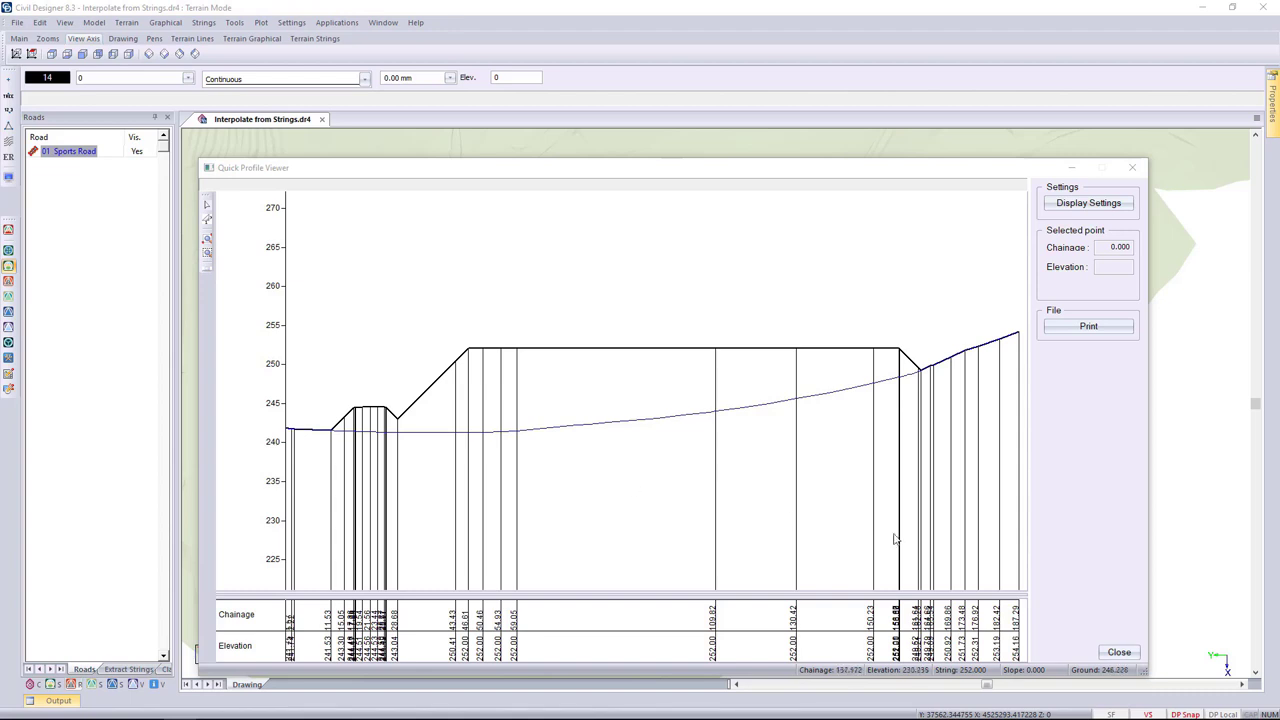
click(1118, 653)
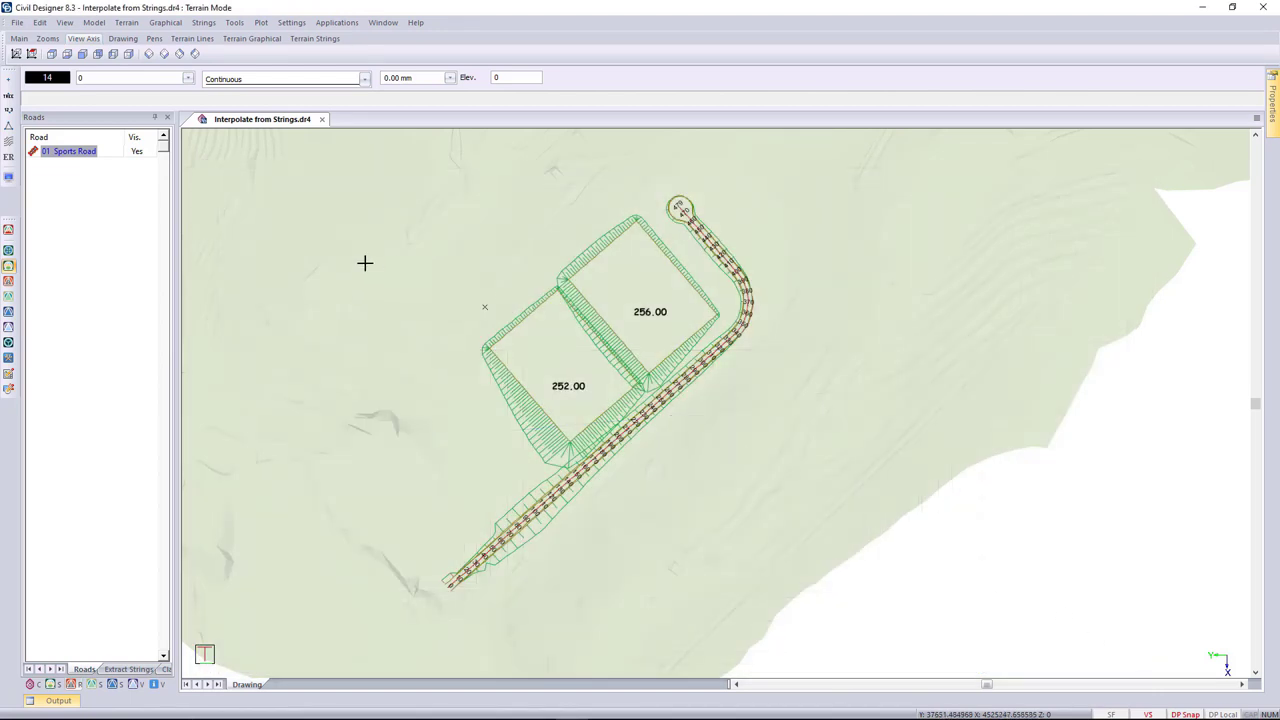
- Set up Grade point from another for adding new points with Grade 1: 50.000, Grade format, Chained mode and feature lines added
click(154, 117)
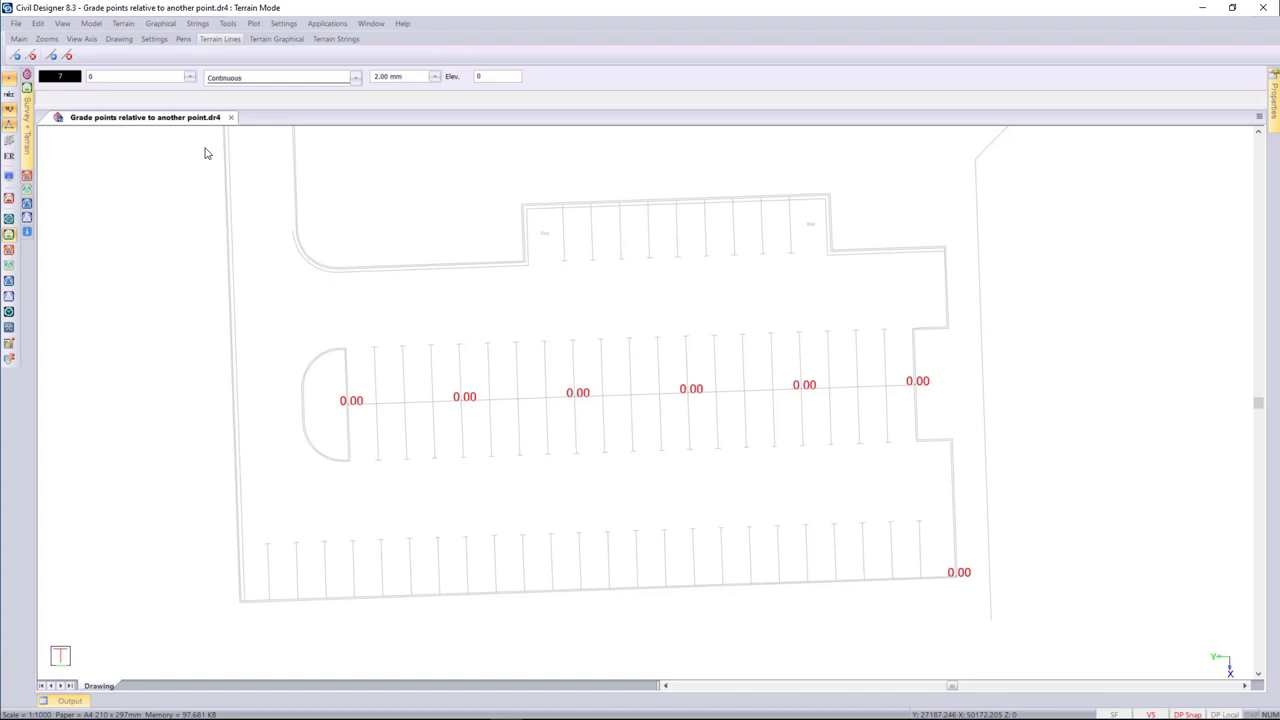
click(156, 24)
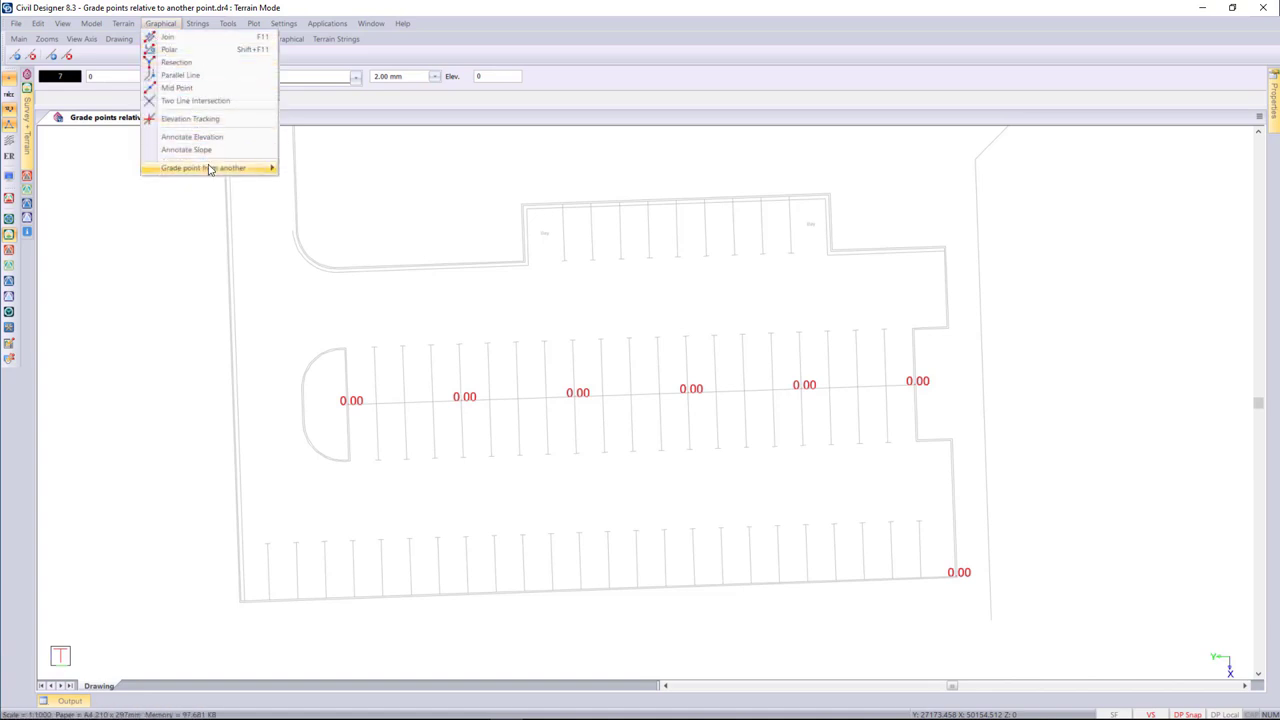
mouse_move(211, 170)
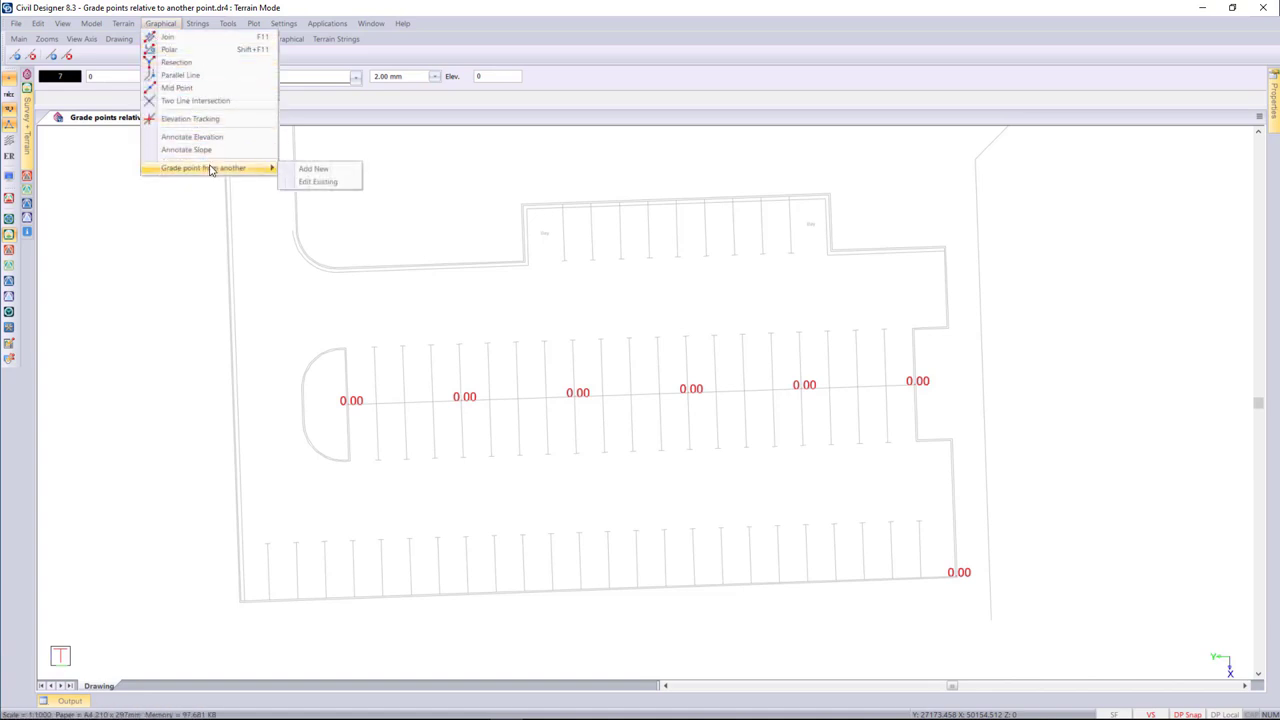
click(291, 174)
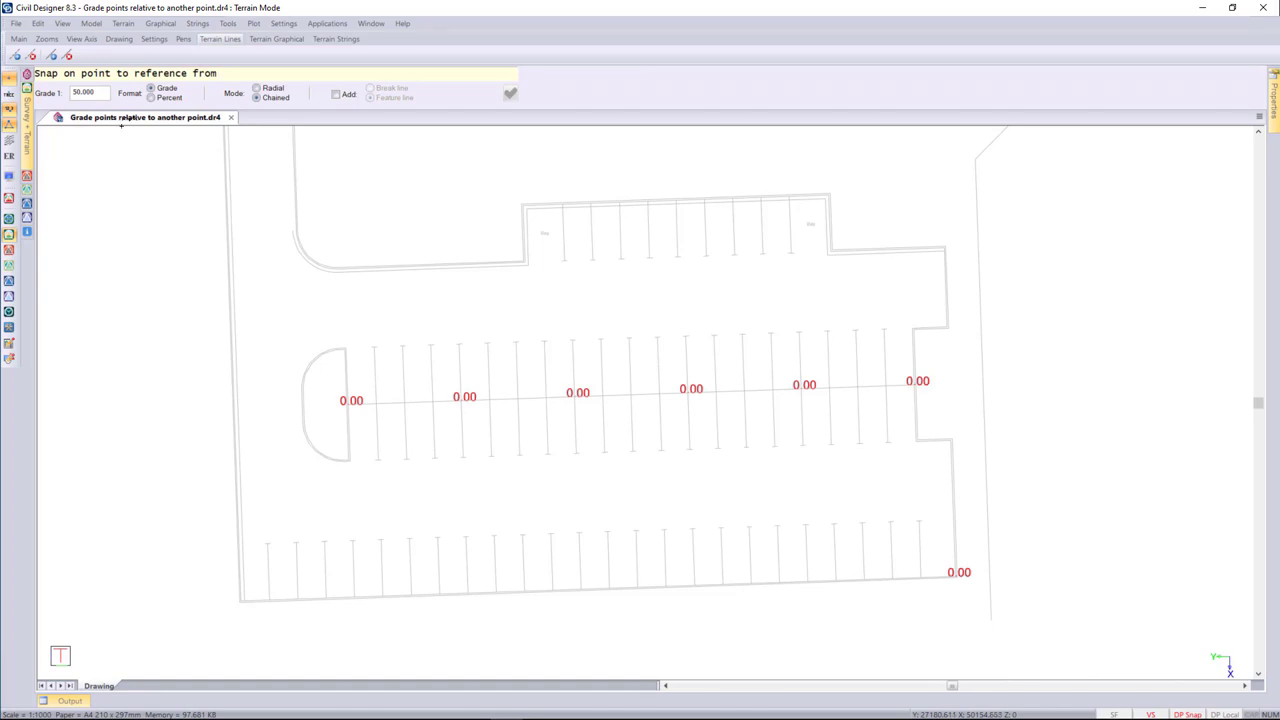
click(153, 97)
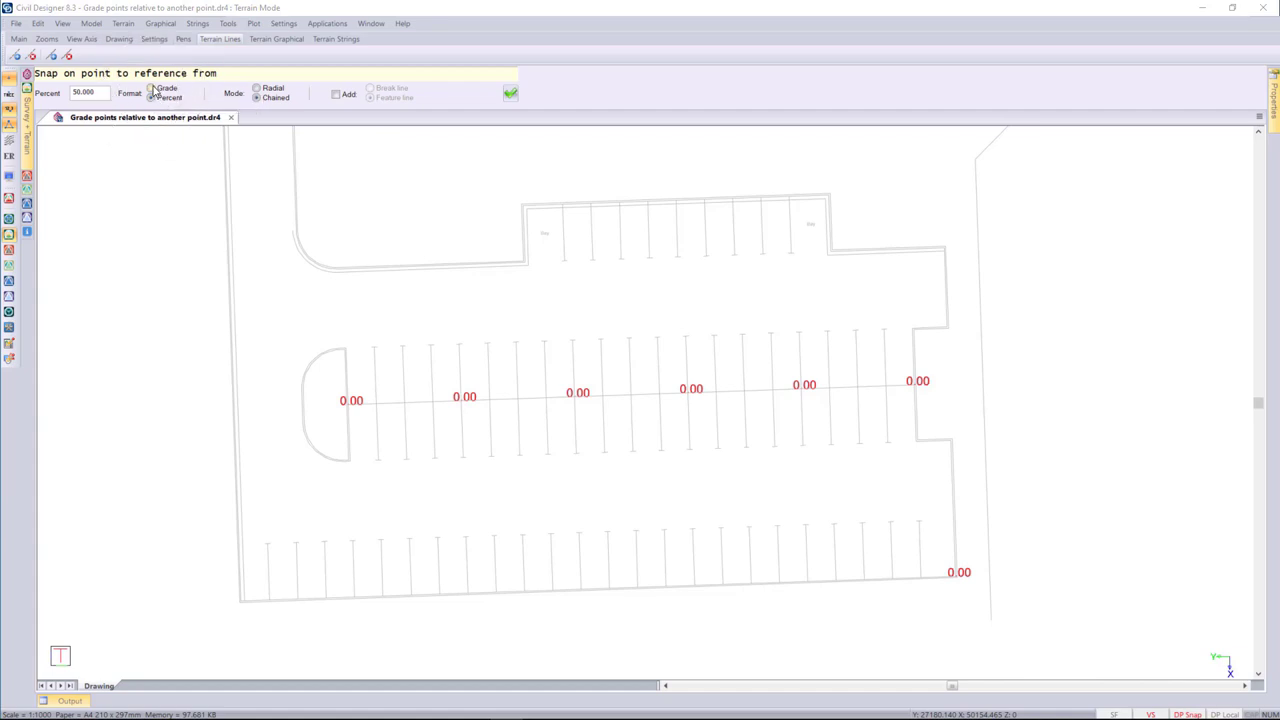
click(258, 90)
click(257, 98)
click(338, 100)
click(377, 90)
click(86, 100)
click(511, 96)
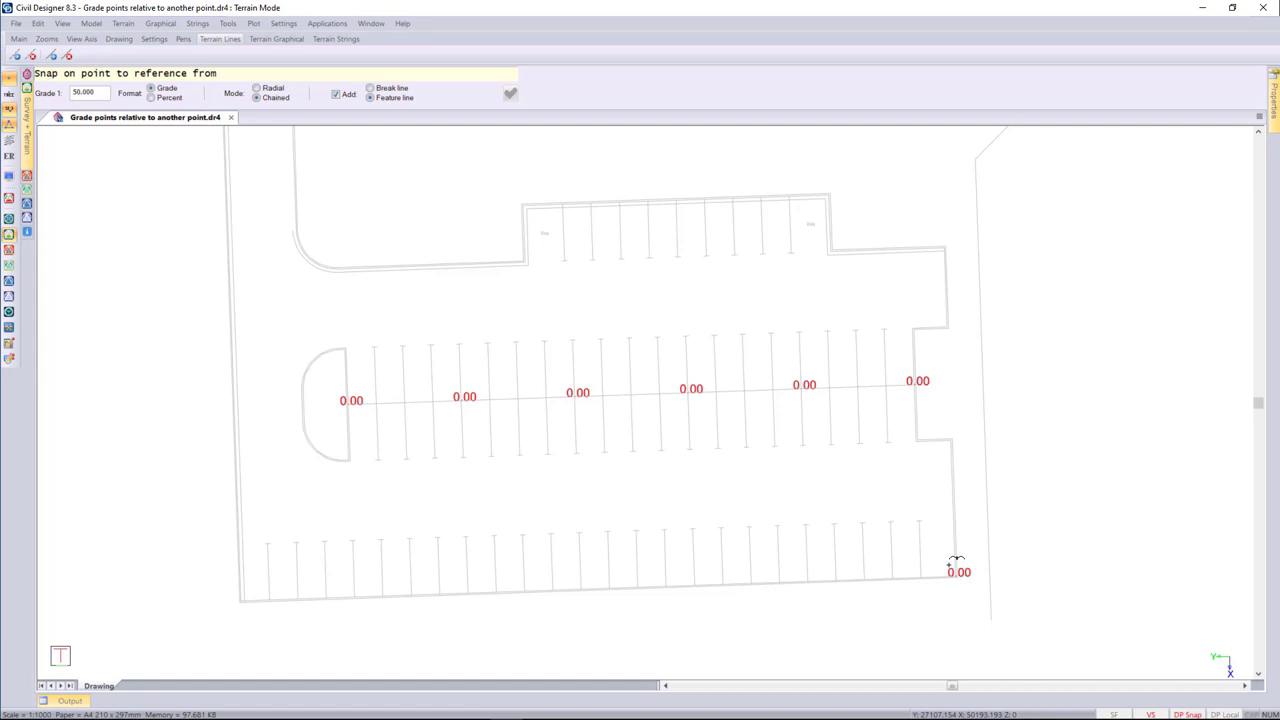
- Reference the lower-right 0.00 corner point and add graded points along the parking lot's lower edge at the fifth and ninth bay lines
click(955, 568)
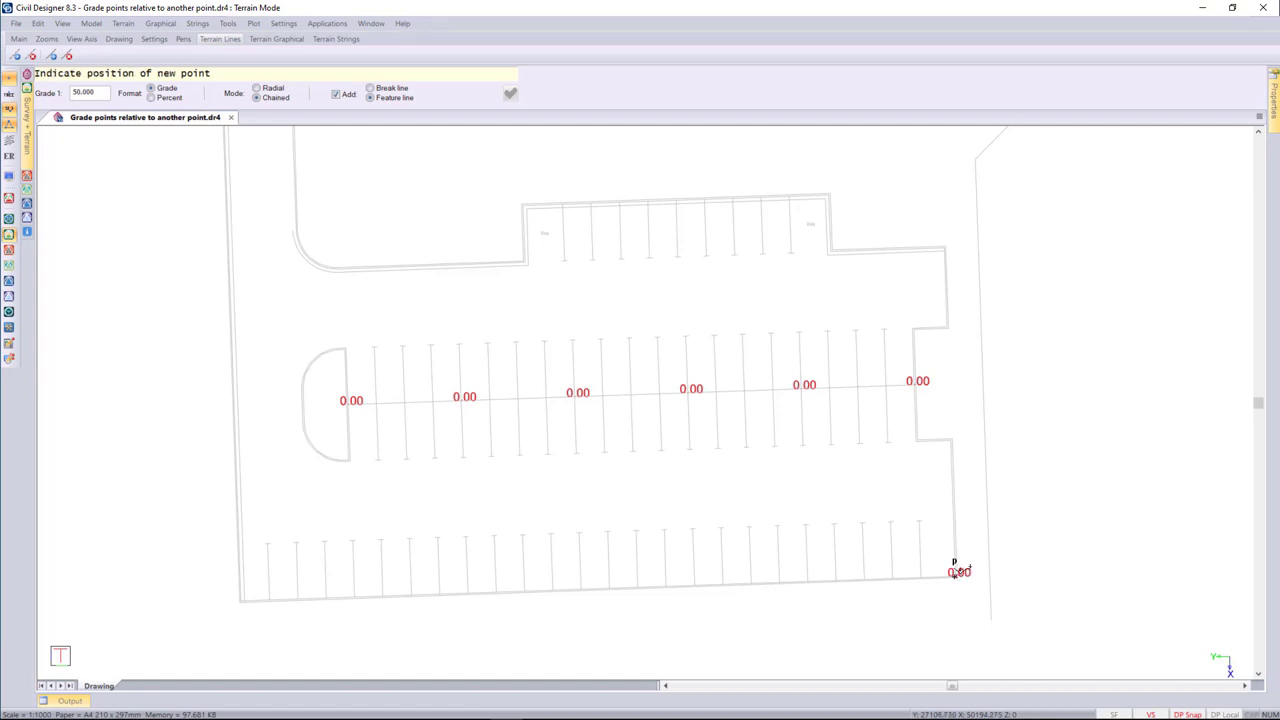
click(810, 578)
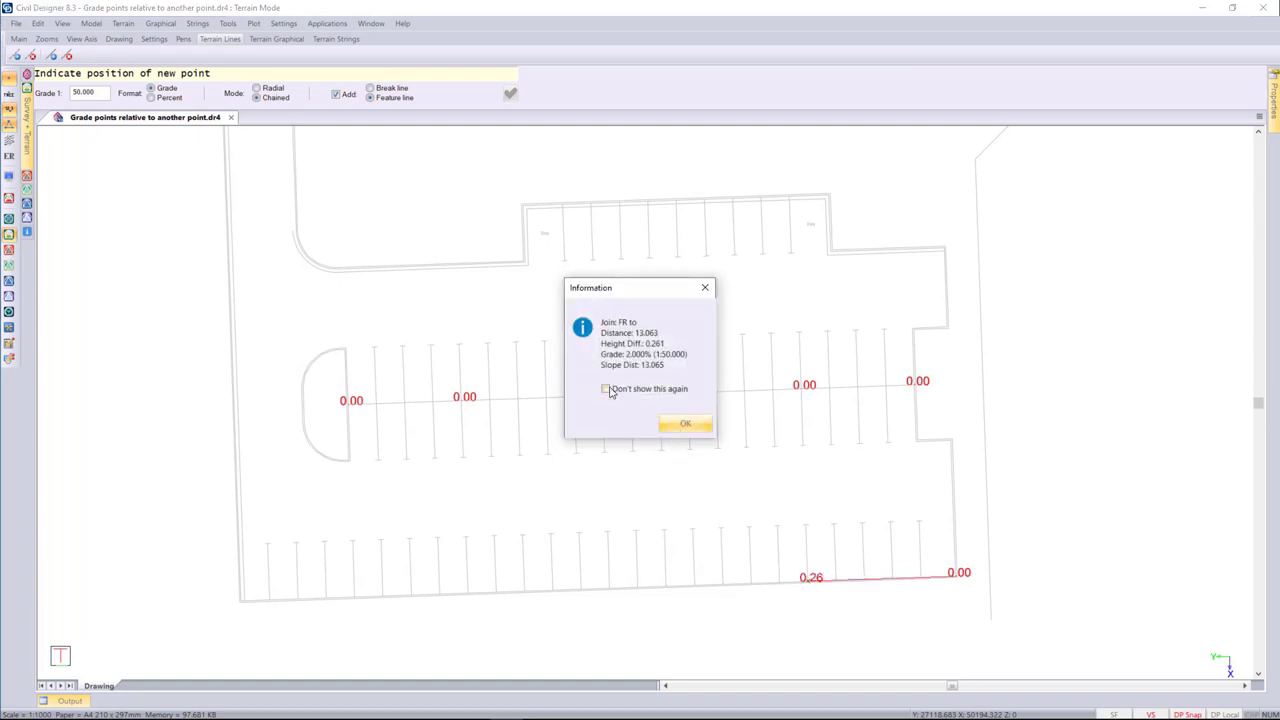
click(686, 424)
click(694, 585)
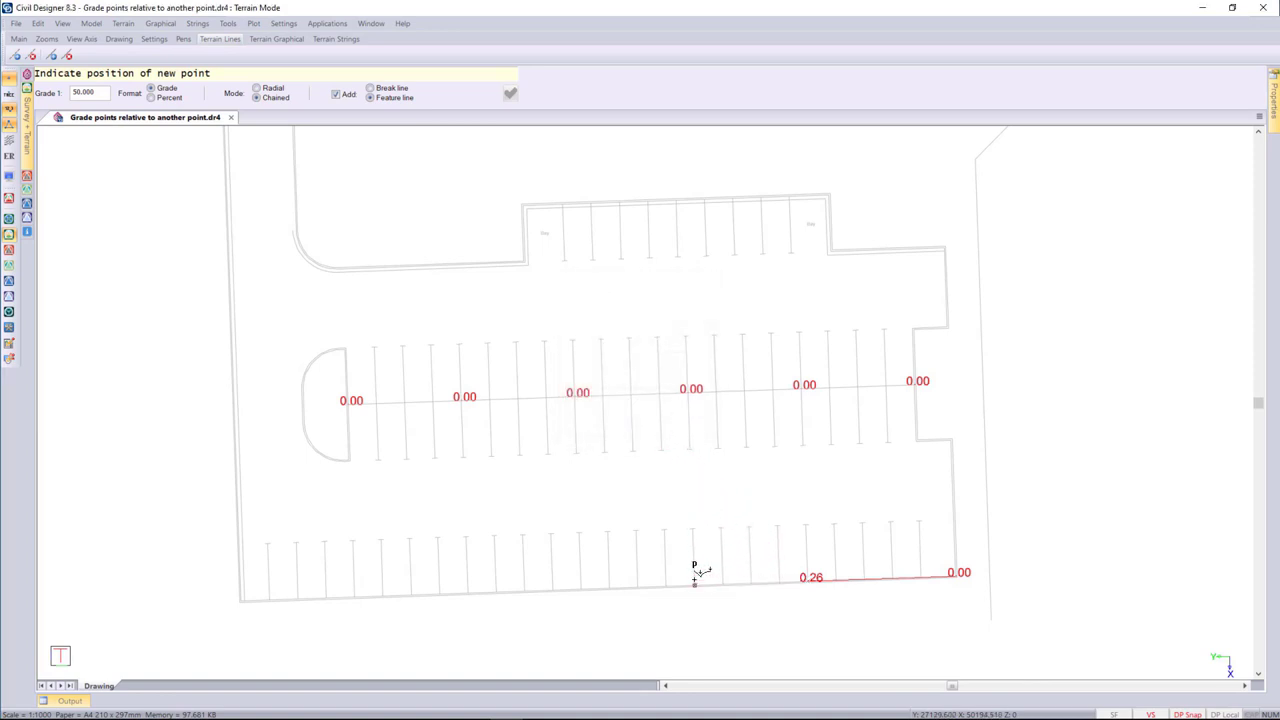
click(642, 427)
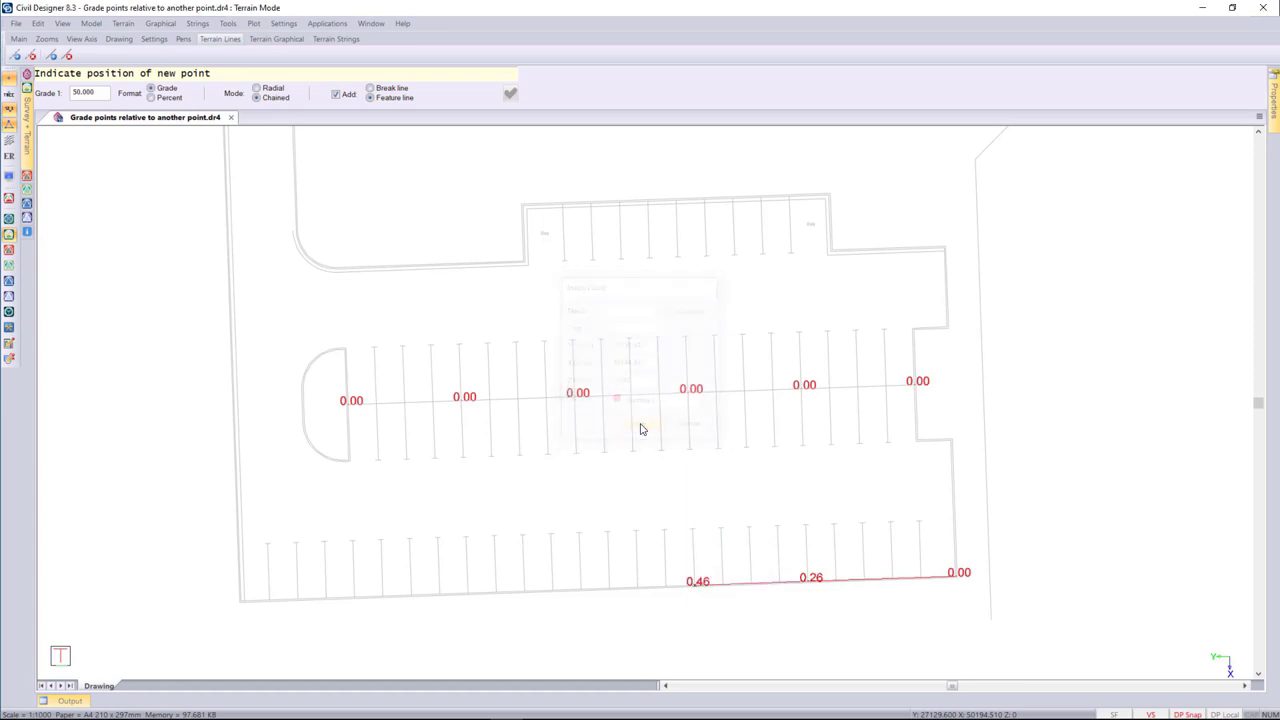
- Continue the graded chain along the lower edge with three points at every fourth bay line and one at the far corner
click(575, 578)
key(Return)
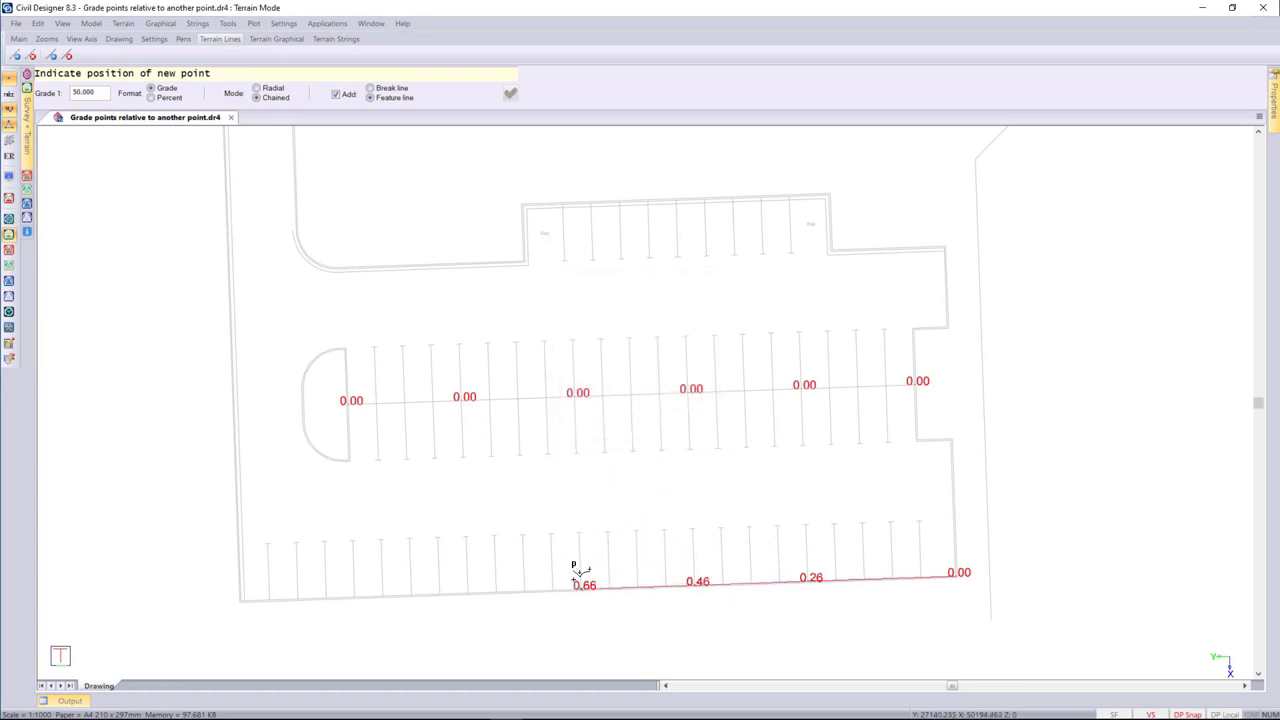
click(467, 585)
key(Return)
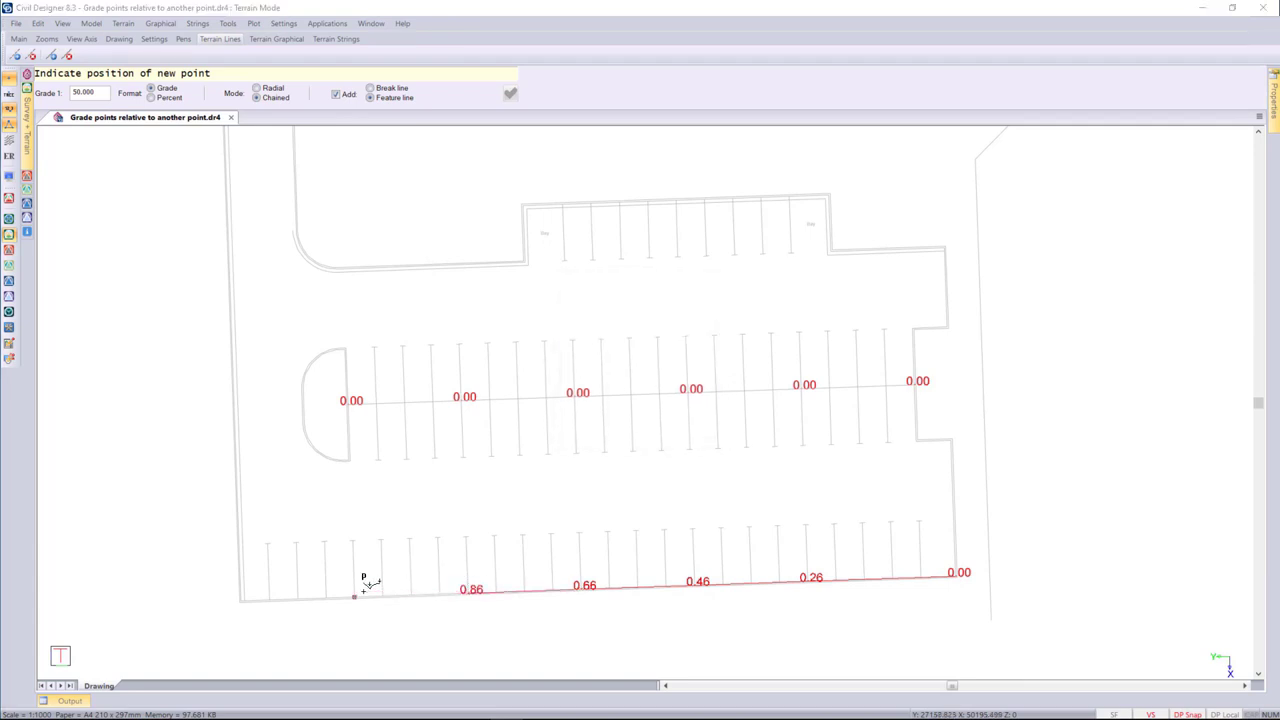
click(366, 584)
key(Return)
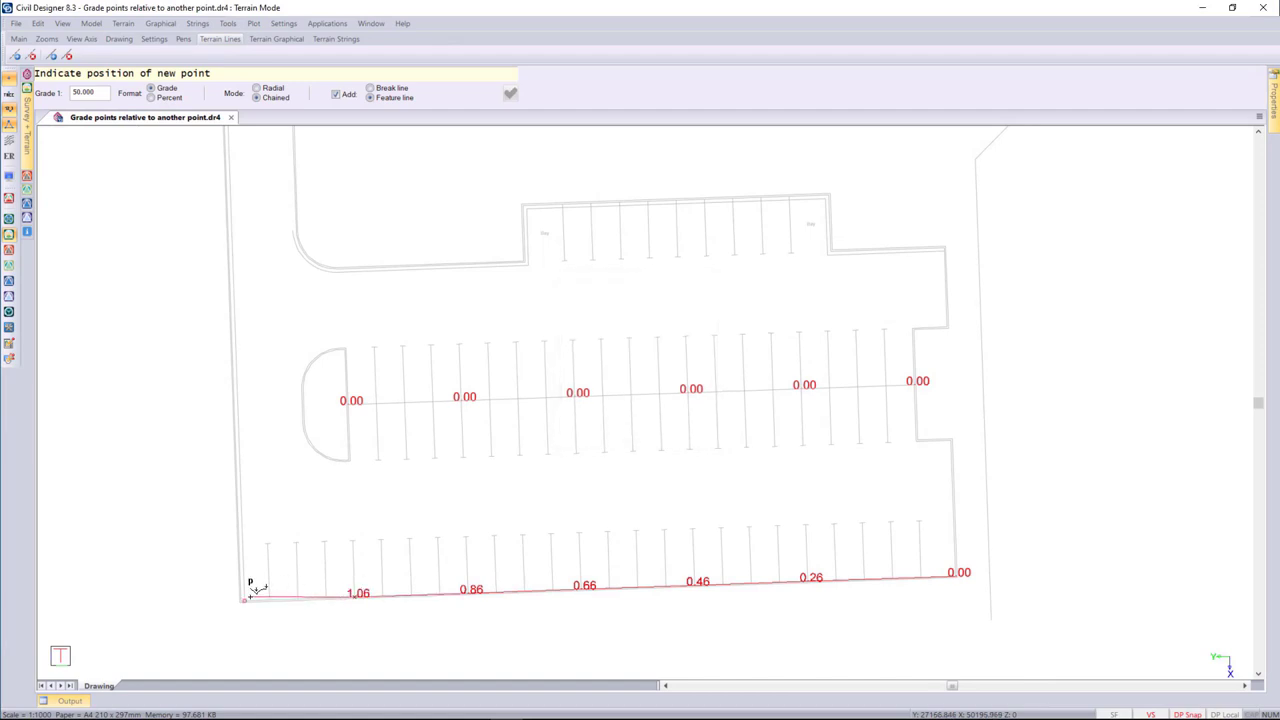
click(254, 590)
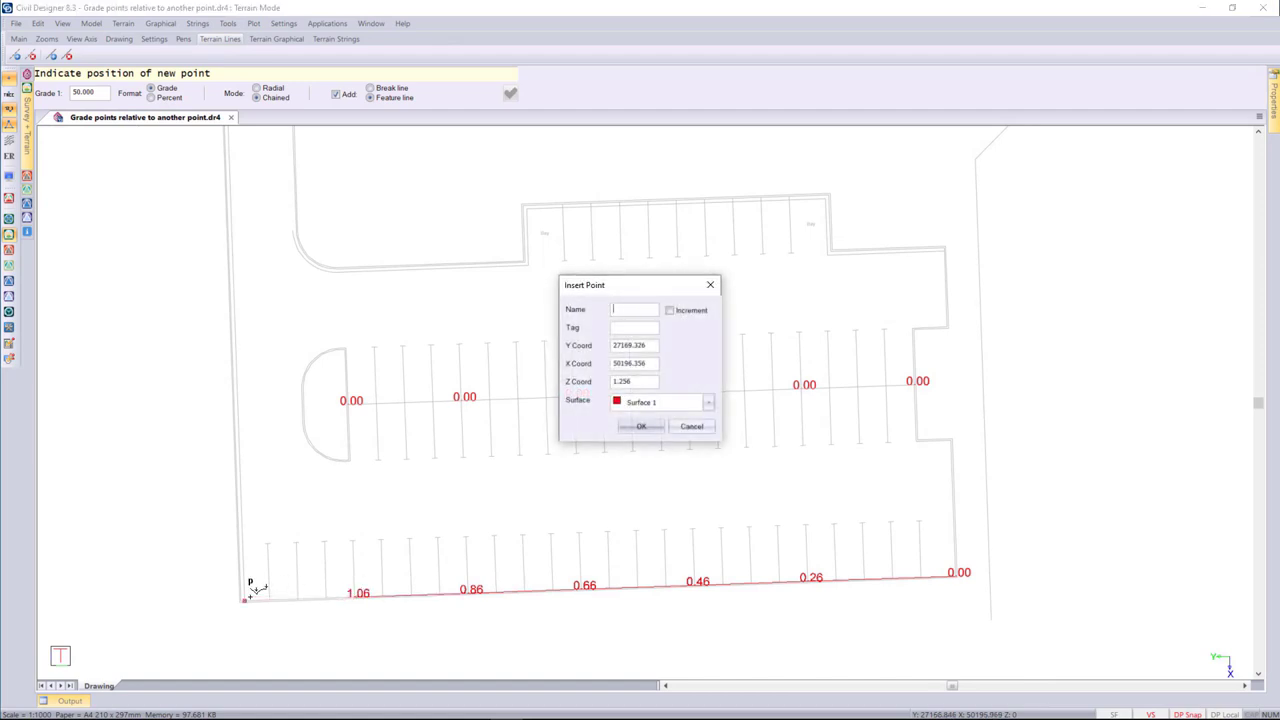
key(Return)
key(Escape)
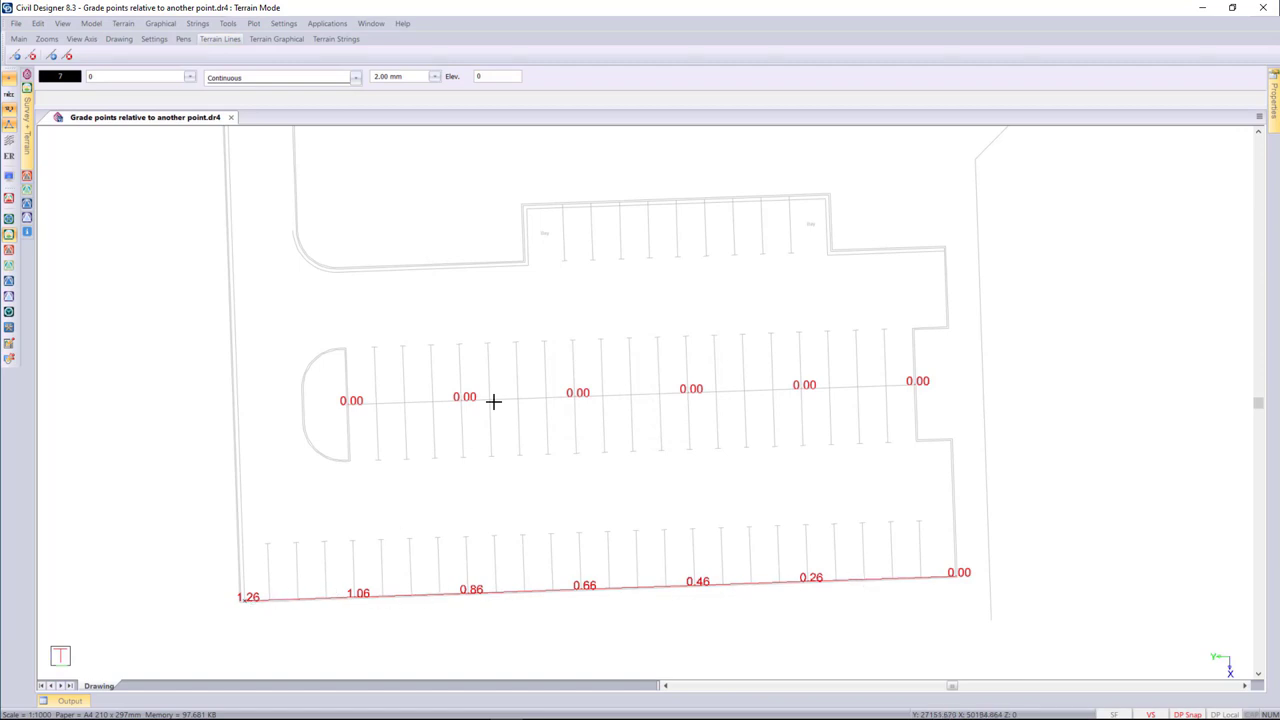
- Set up Grade point from another for adding new points with Grade 1: 20, Radial mode and no connecting lines
click(160, 24)
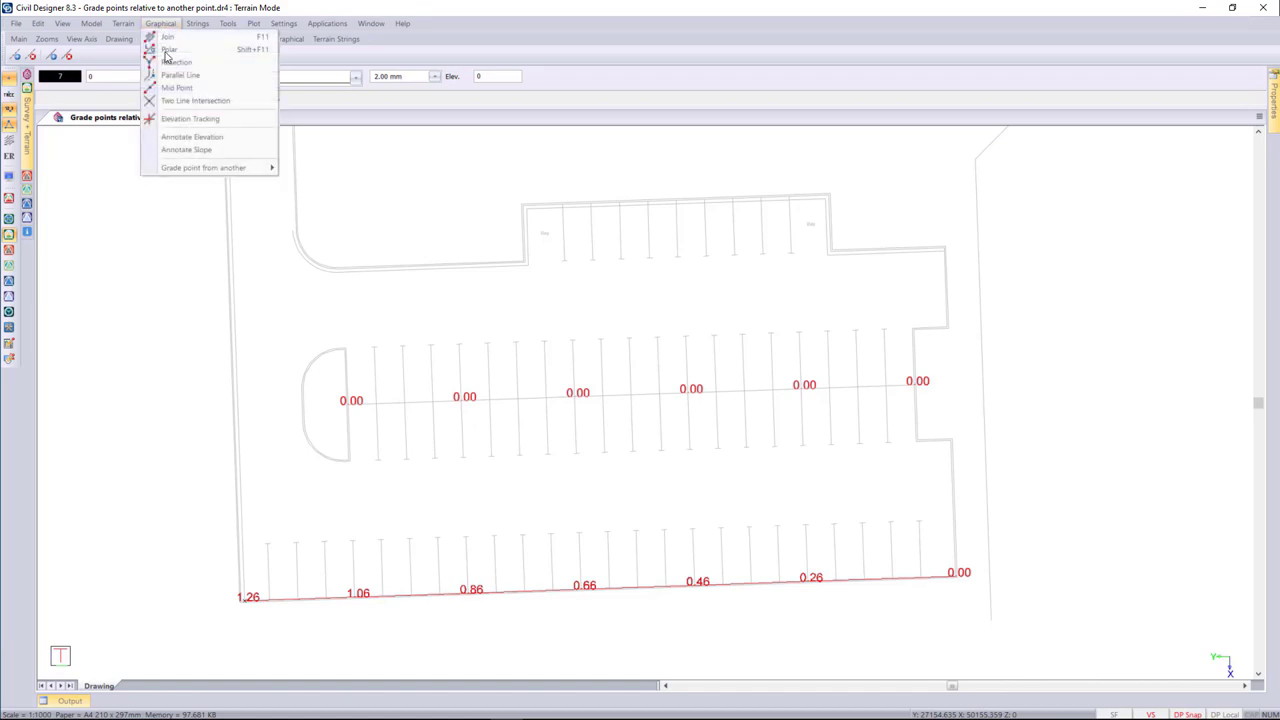
mouse_move(236, 170)
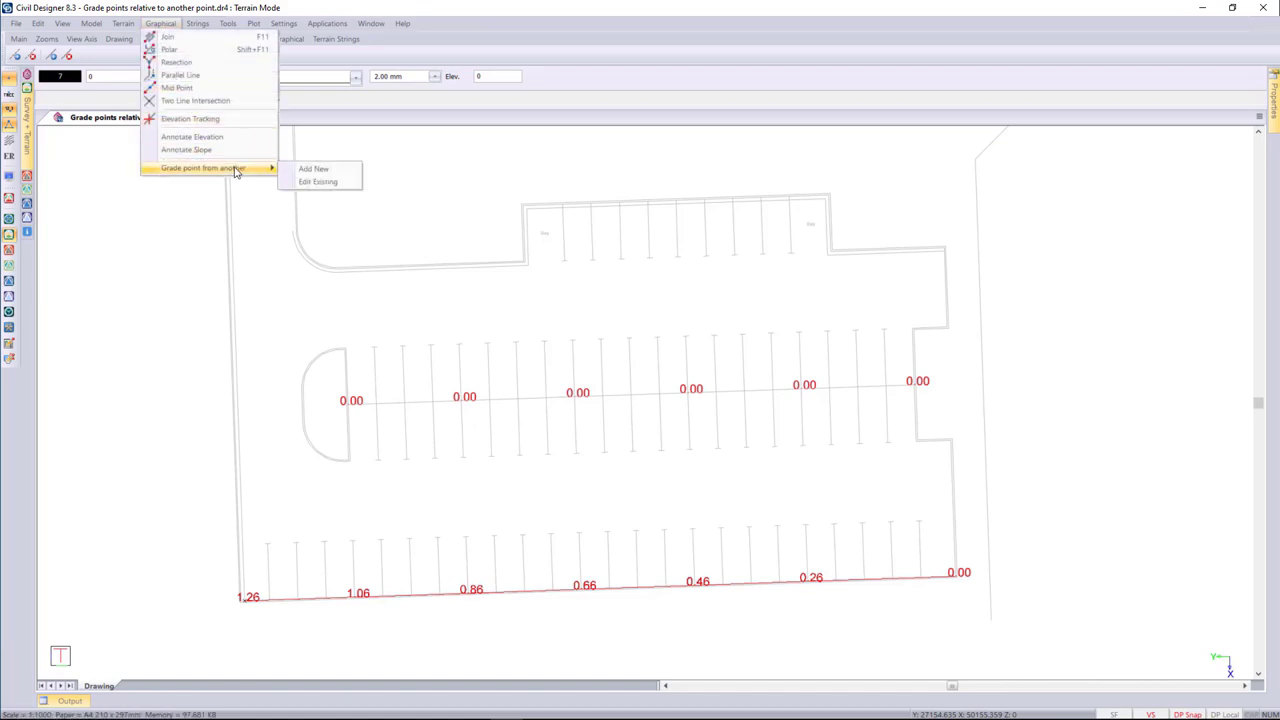
click(307, 170)
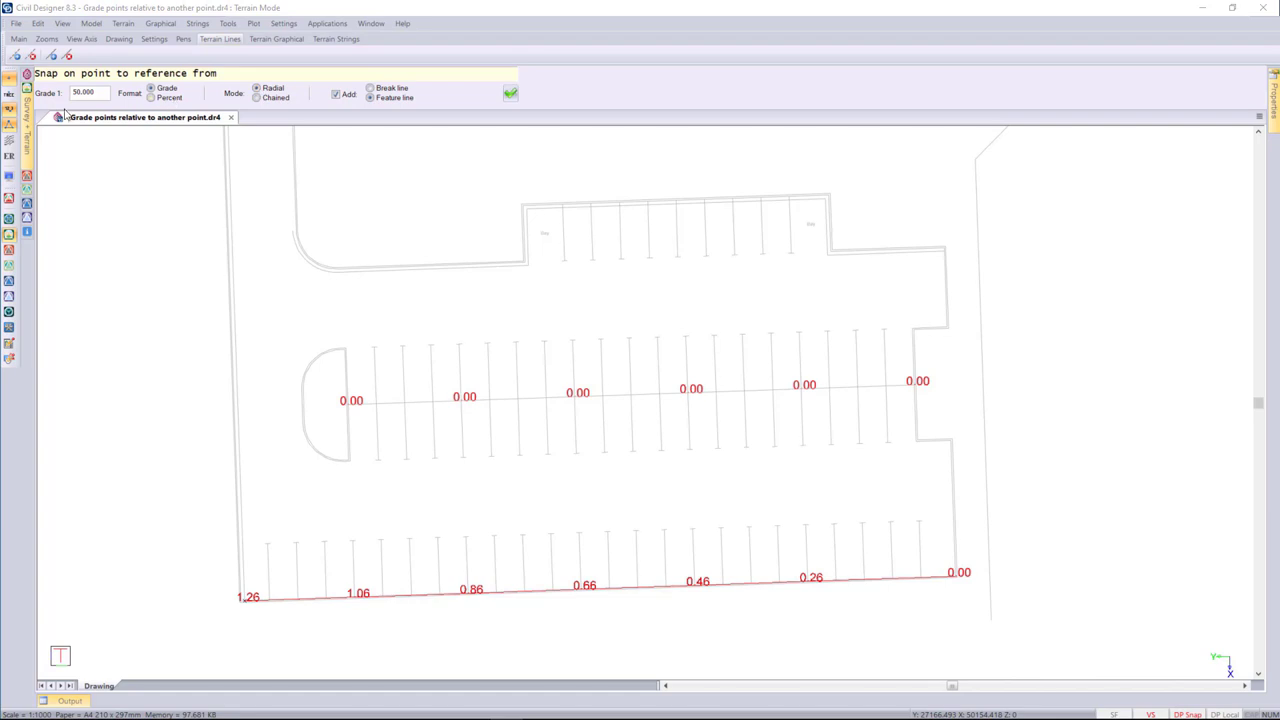
double_click(101, 90)
text(20)
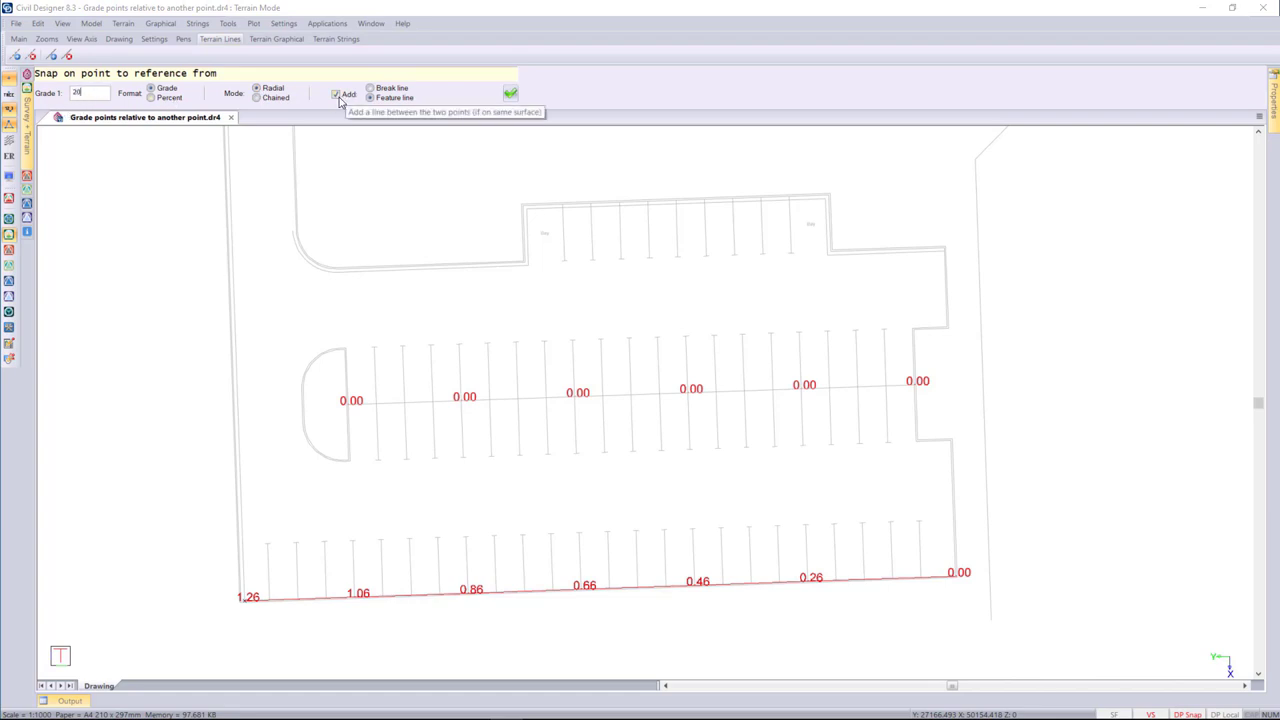
click(344, 95)
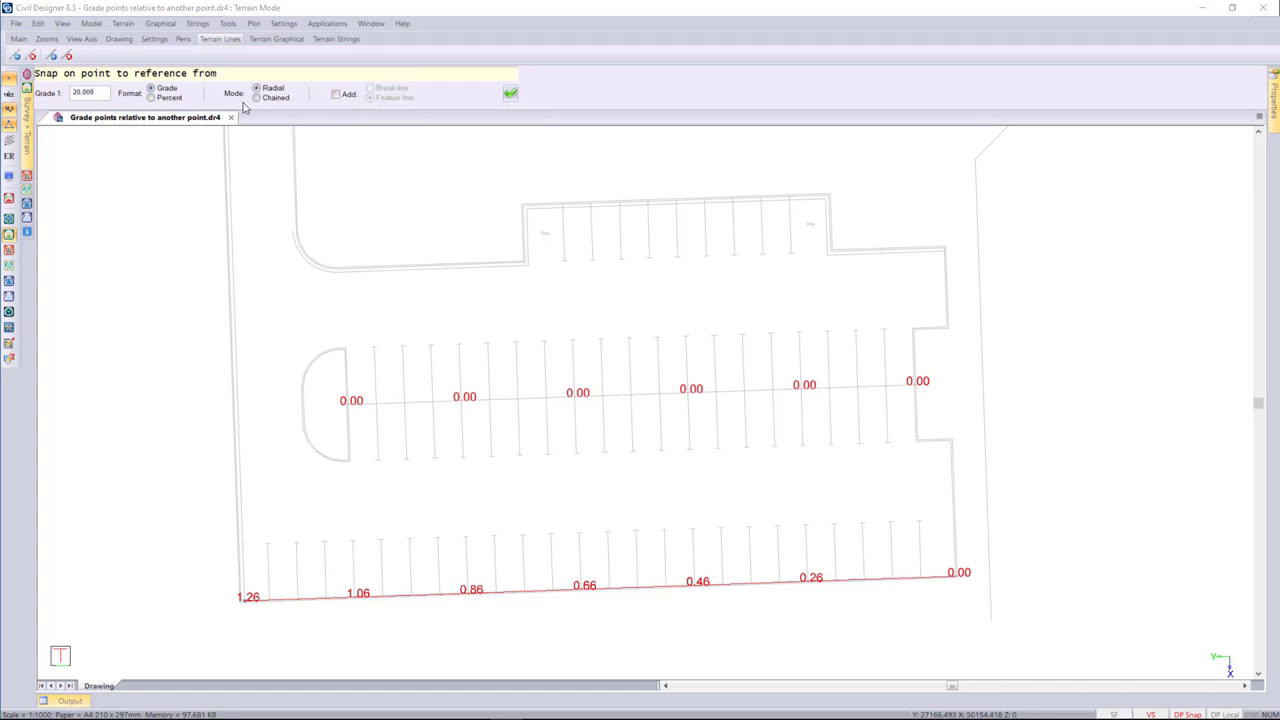
click(511, 95)
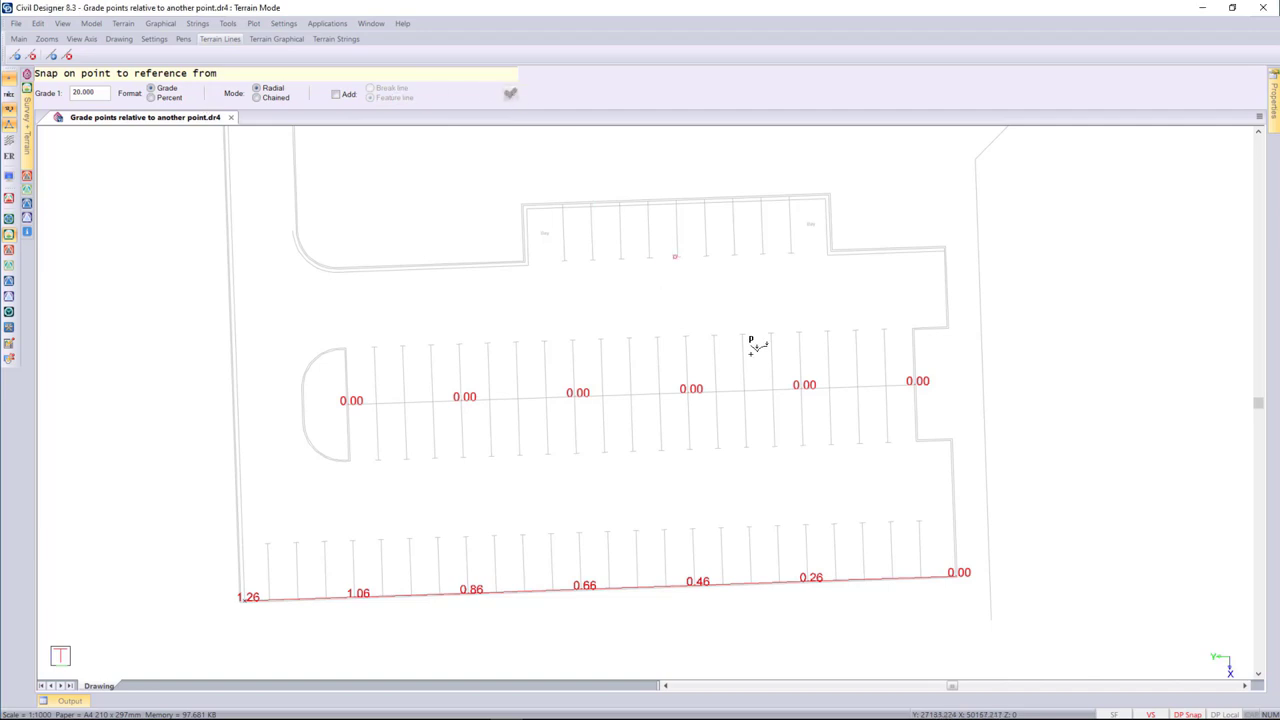
- Add a point at the parking lot's upper-right corner, graded from the lower-right 0.00 corner point
click(957, 564)
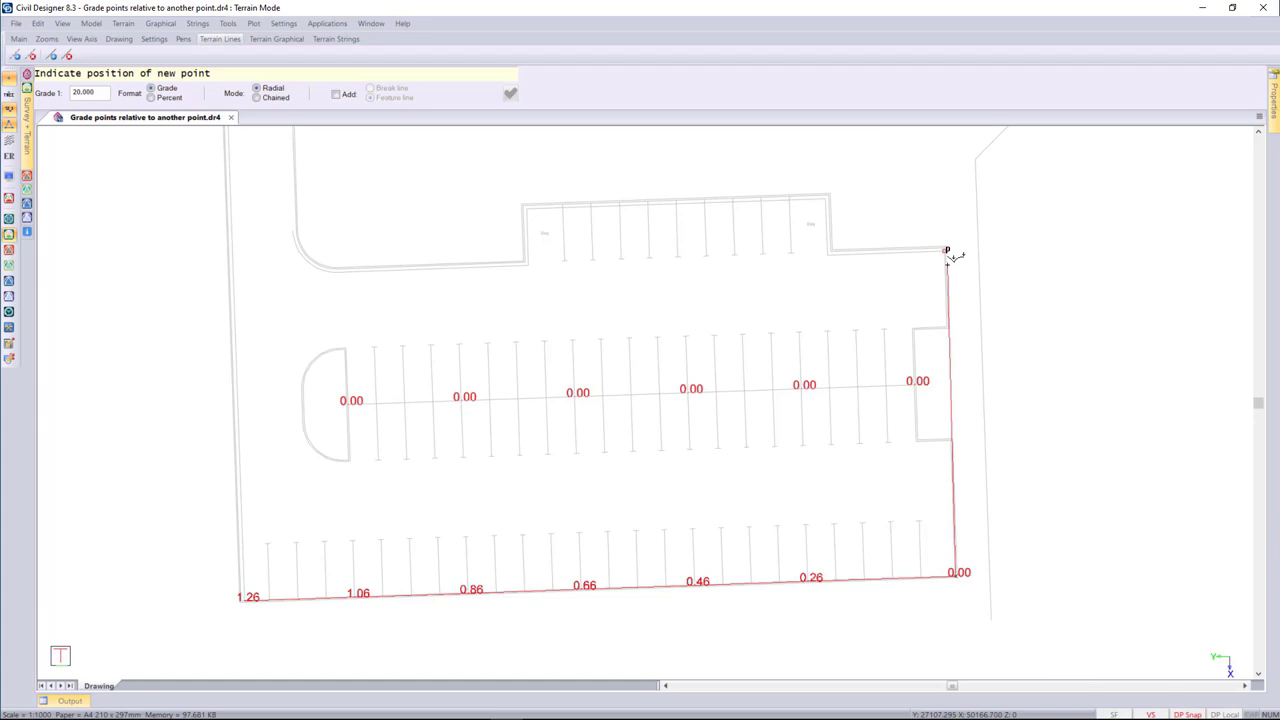
click(953, 256)
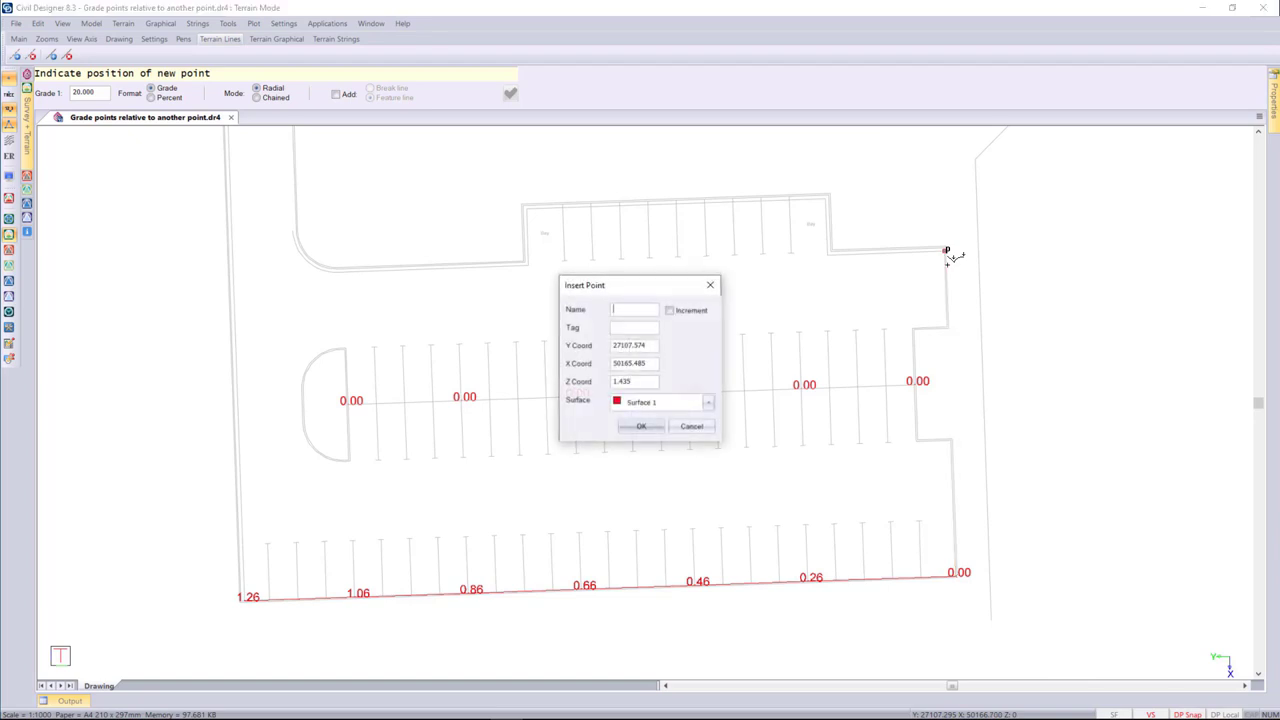
click(655, 430)
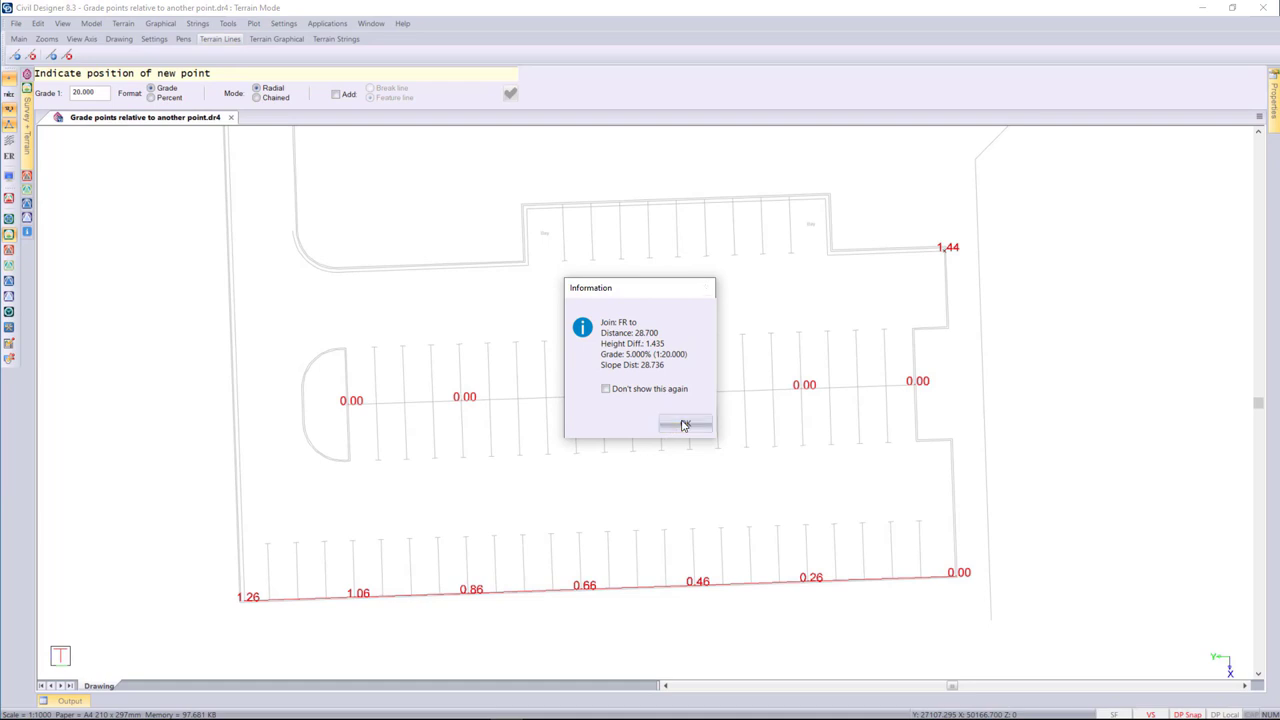
click(682, 426)
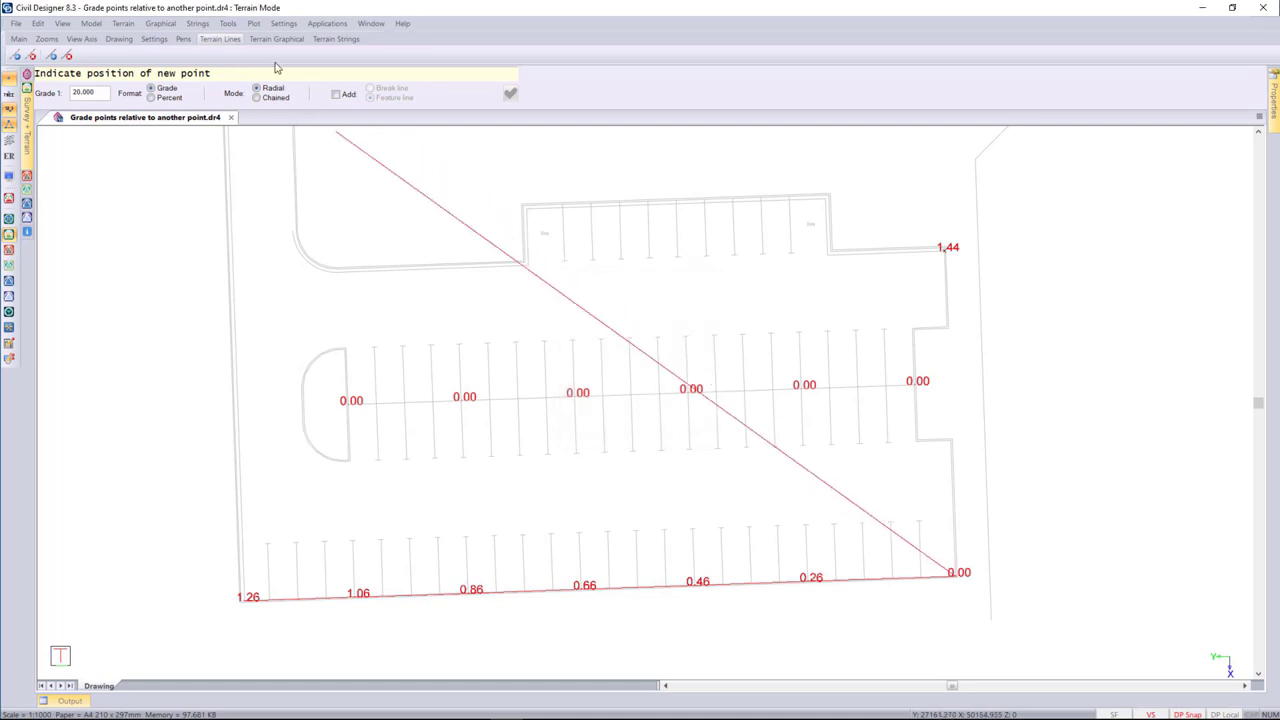
- Regrade the existing point at the right end of the middle bay row from the lower-right 0.00 corner point at 1:20
click(160, 23)
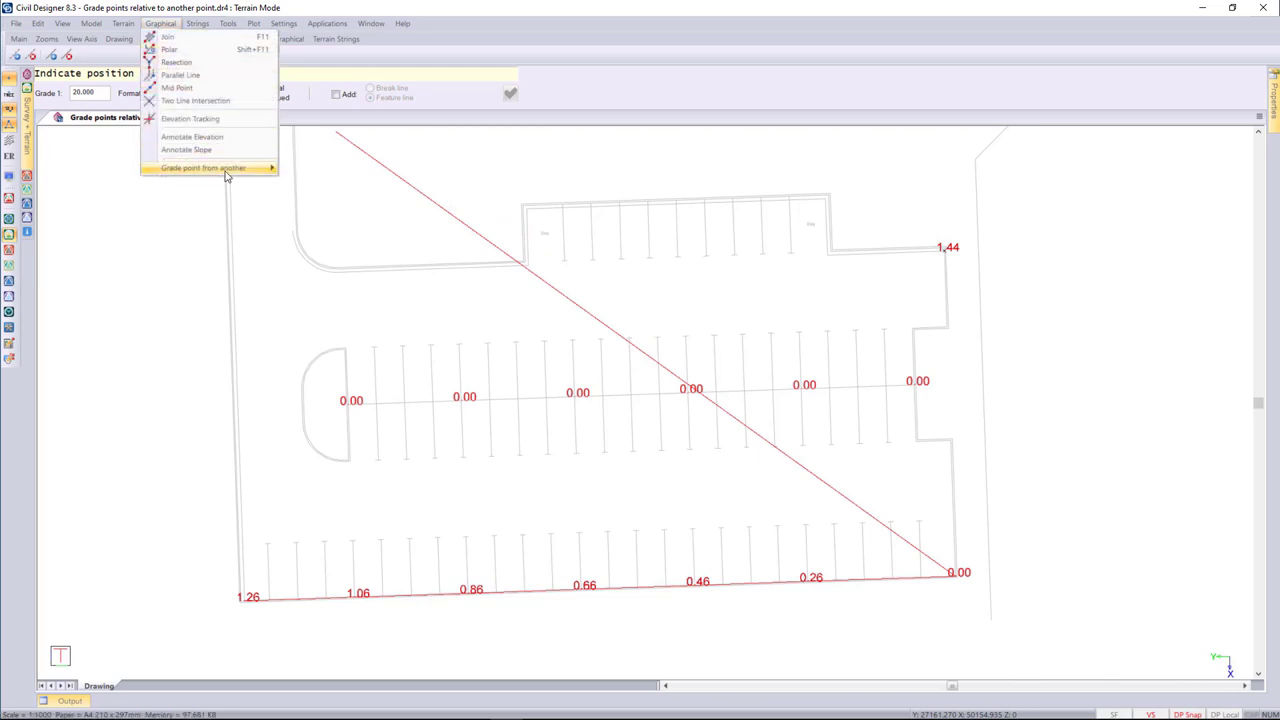
mouse_move(250, 168)
click(312, 182)
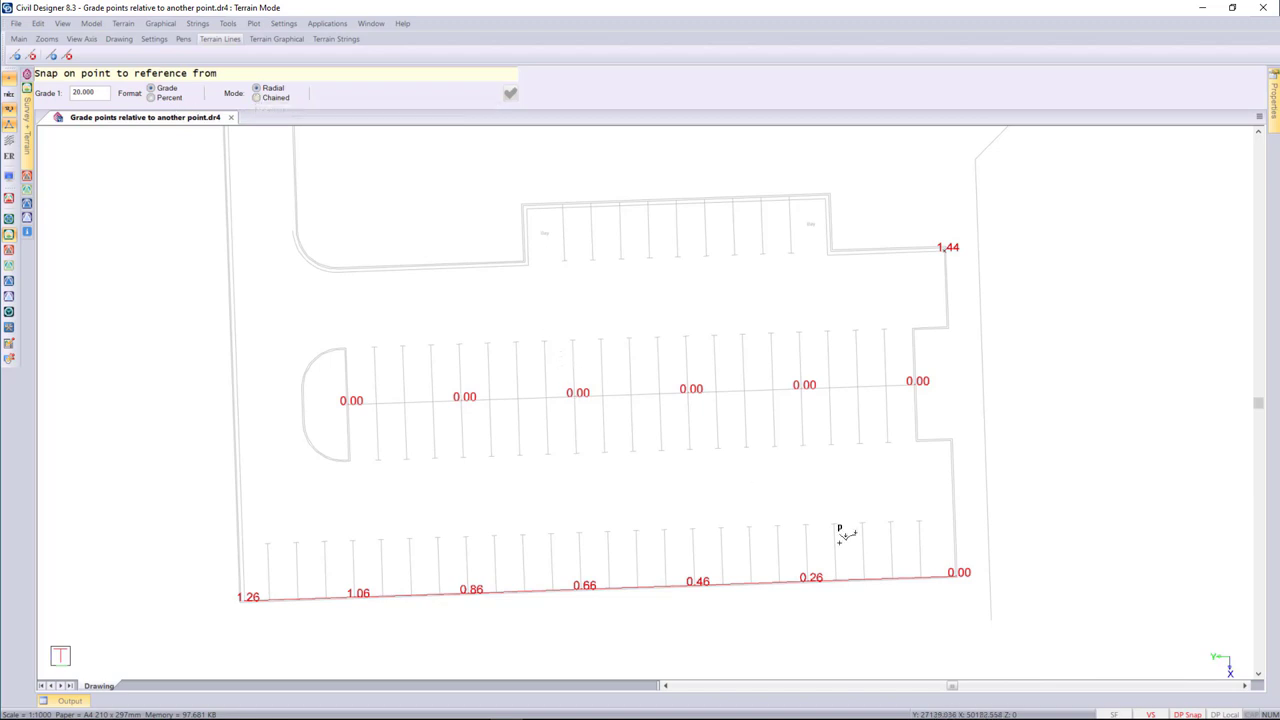
click(951, 571)
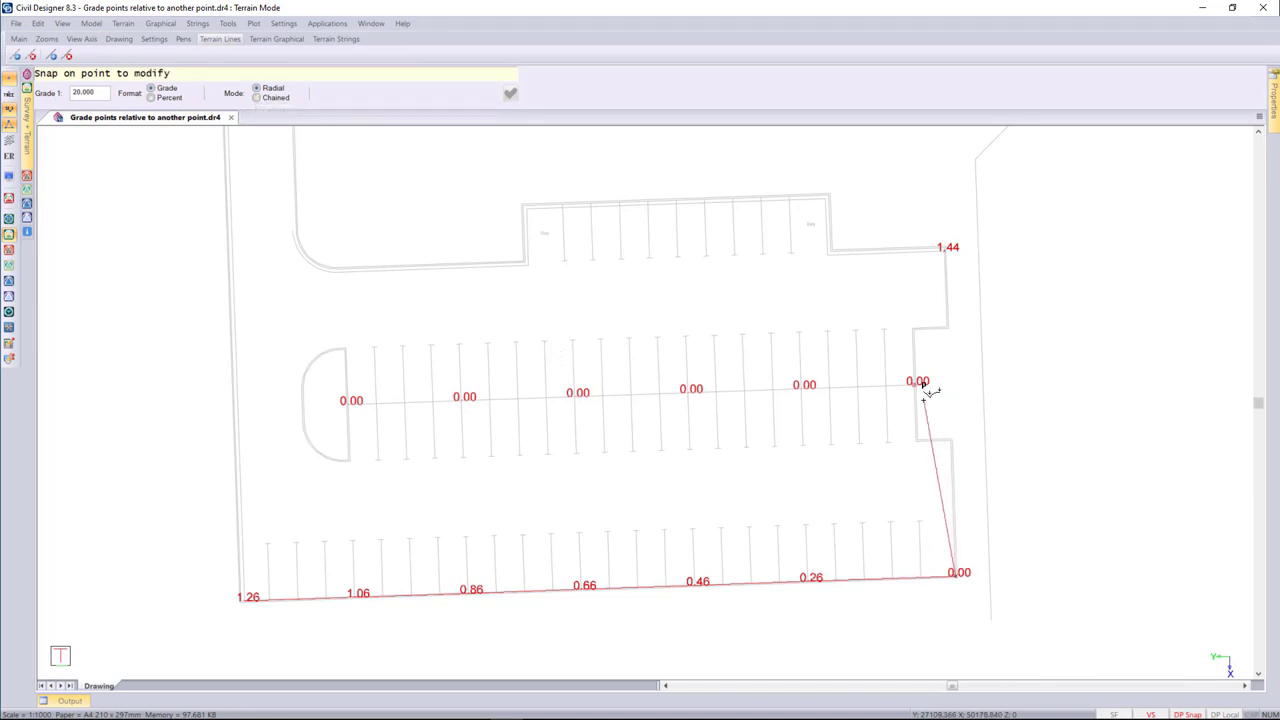
click(920, 381)
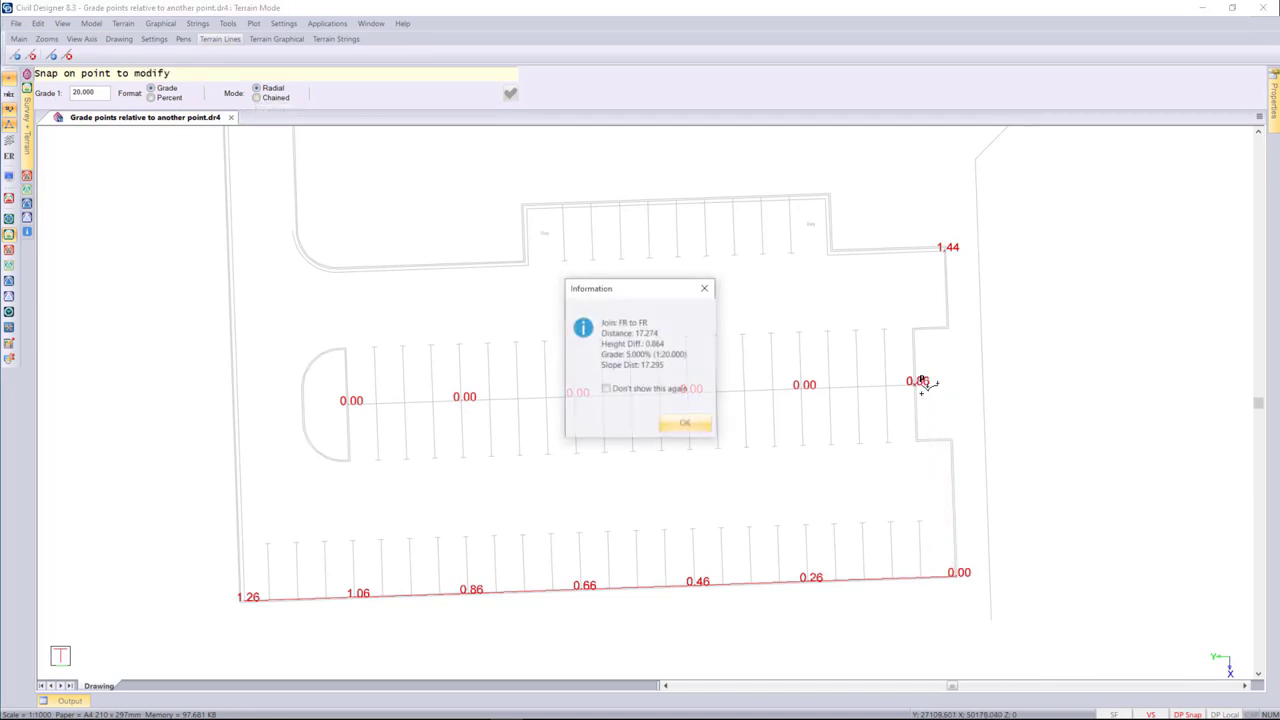
click(688, 424)
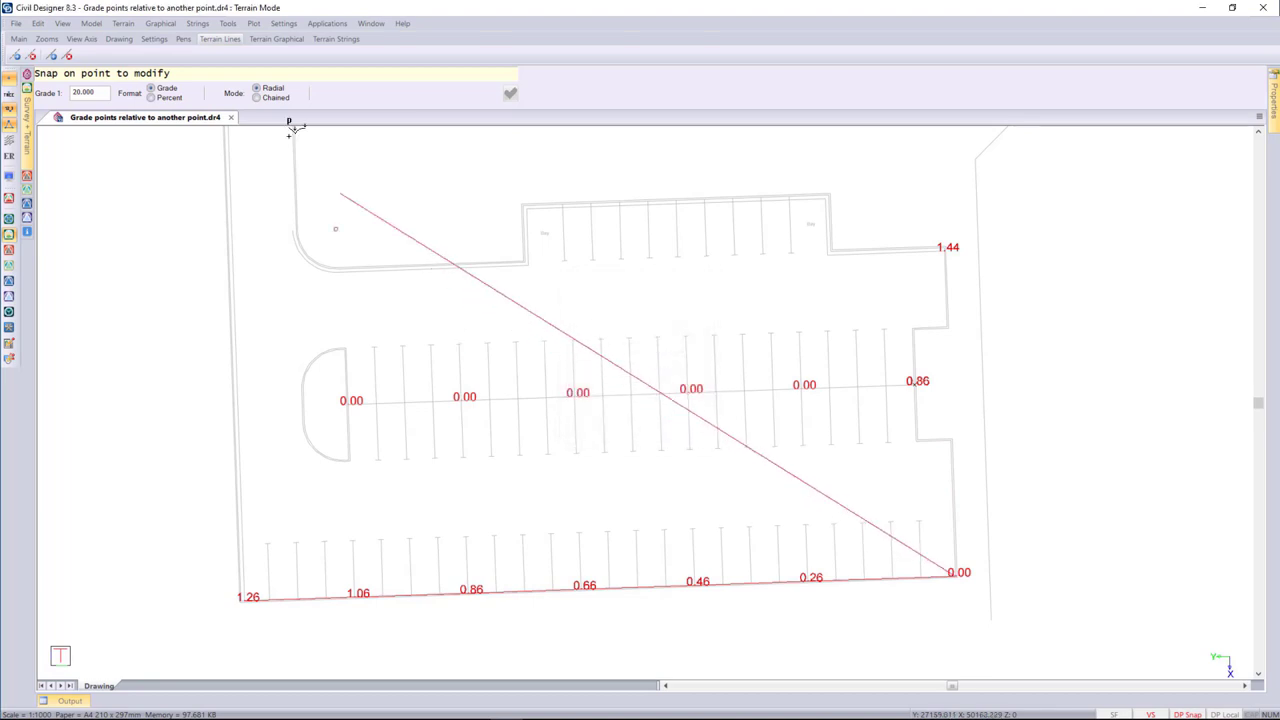
- Set up Grade point from another for editing existing points with Grade 1: 50 in Chained mode
click(160, 23)
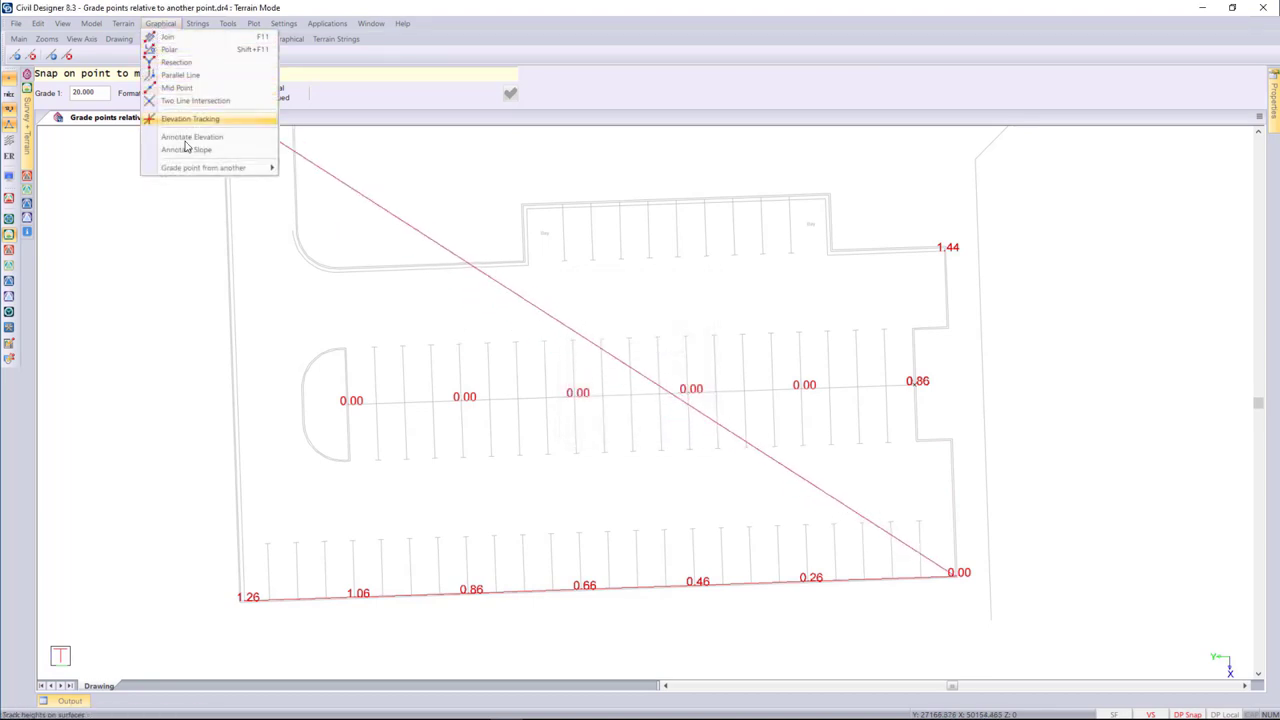
mouse_move(268, 167)
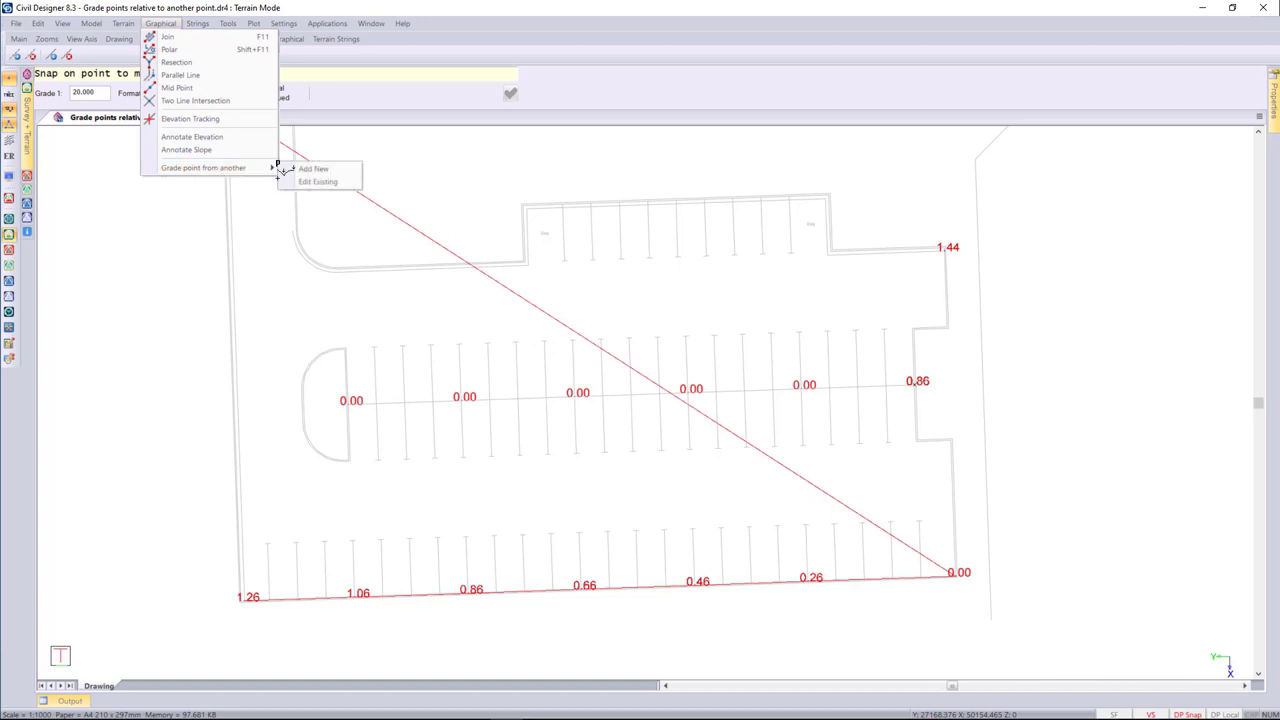
click(330, 190)
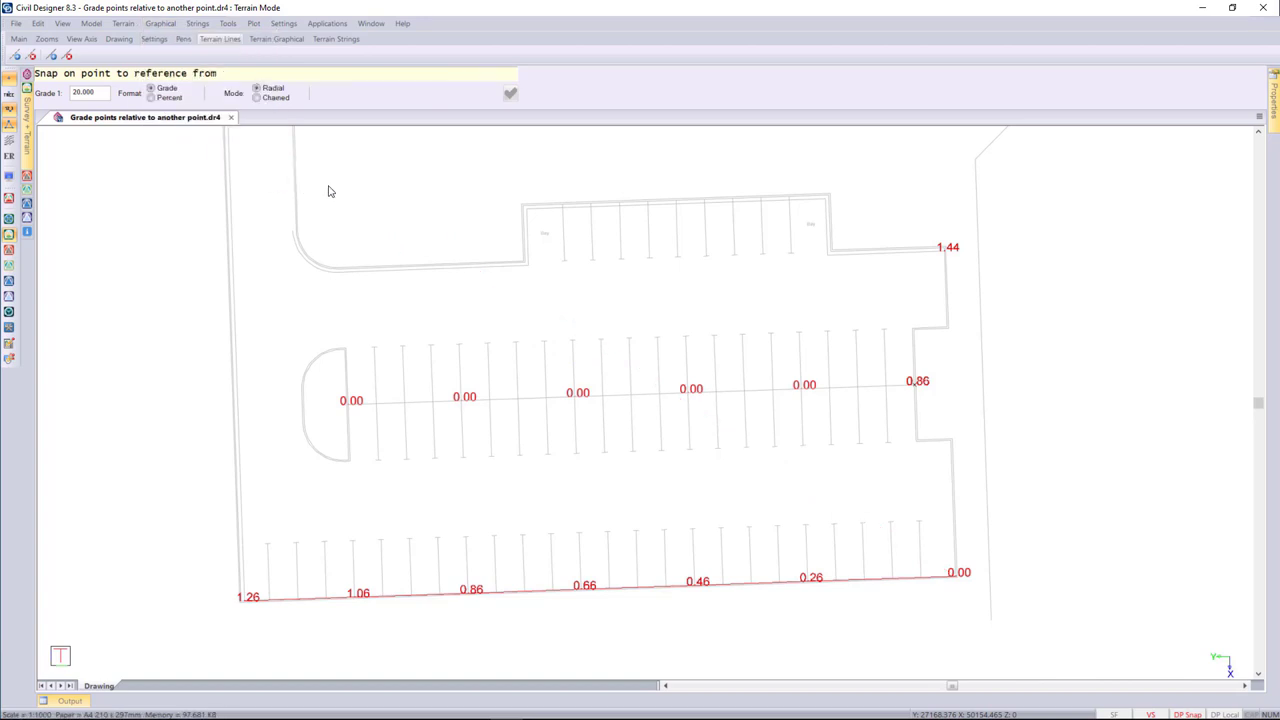
drag(105, 95, 55, 105)
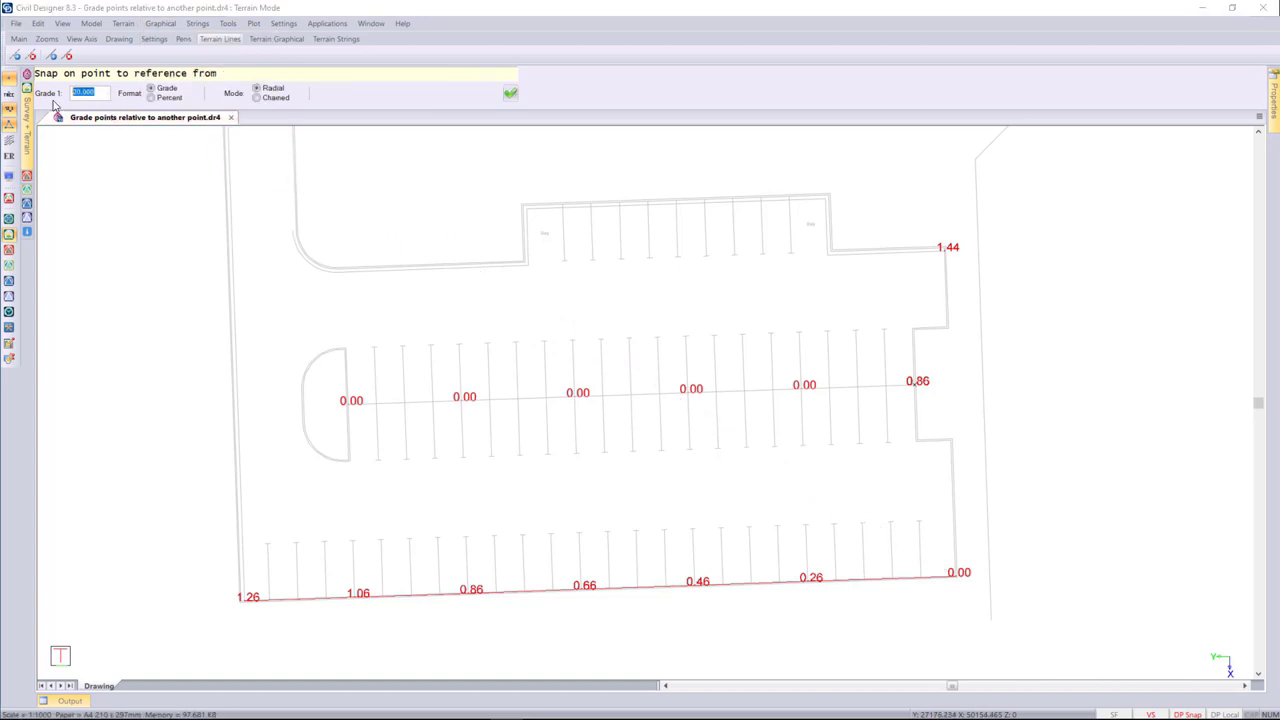
text(50)
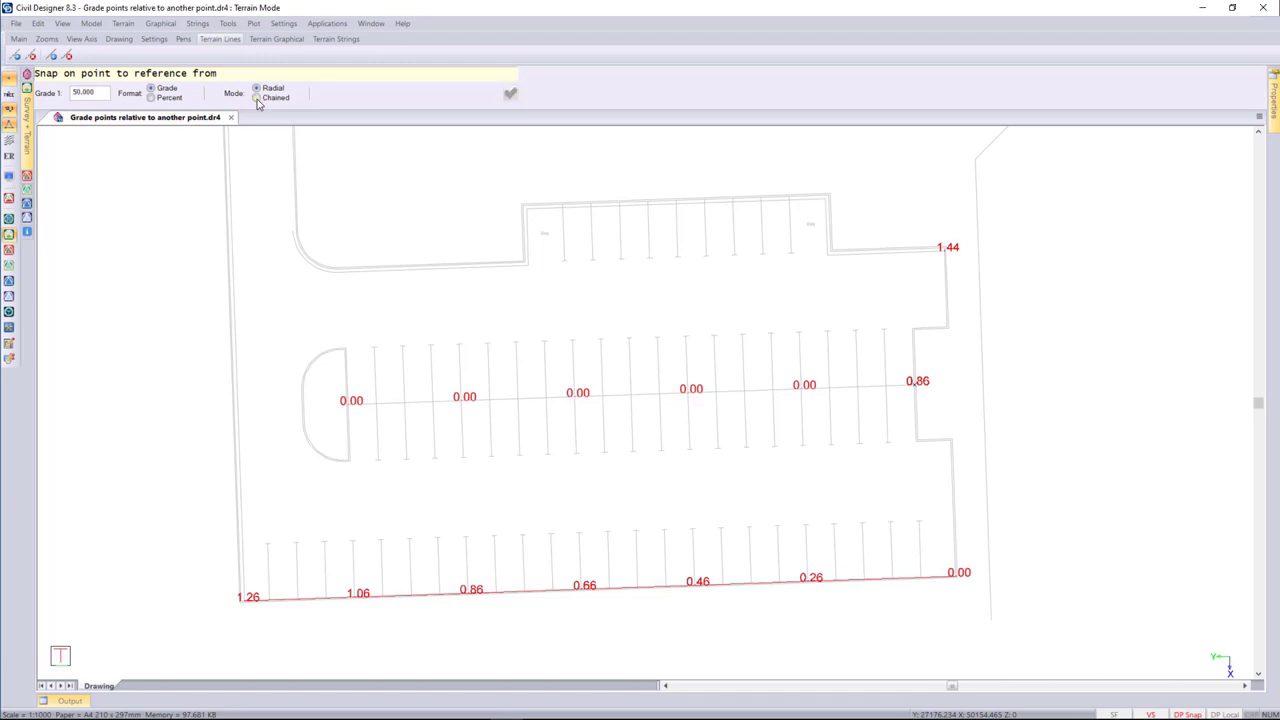
click(257, 97)
click(511, 94)
- Regrade the existing points along the middle bay row as a chain, starting from the 0.86 point at its right end
click(908, 377)
click(805, 385)
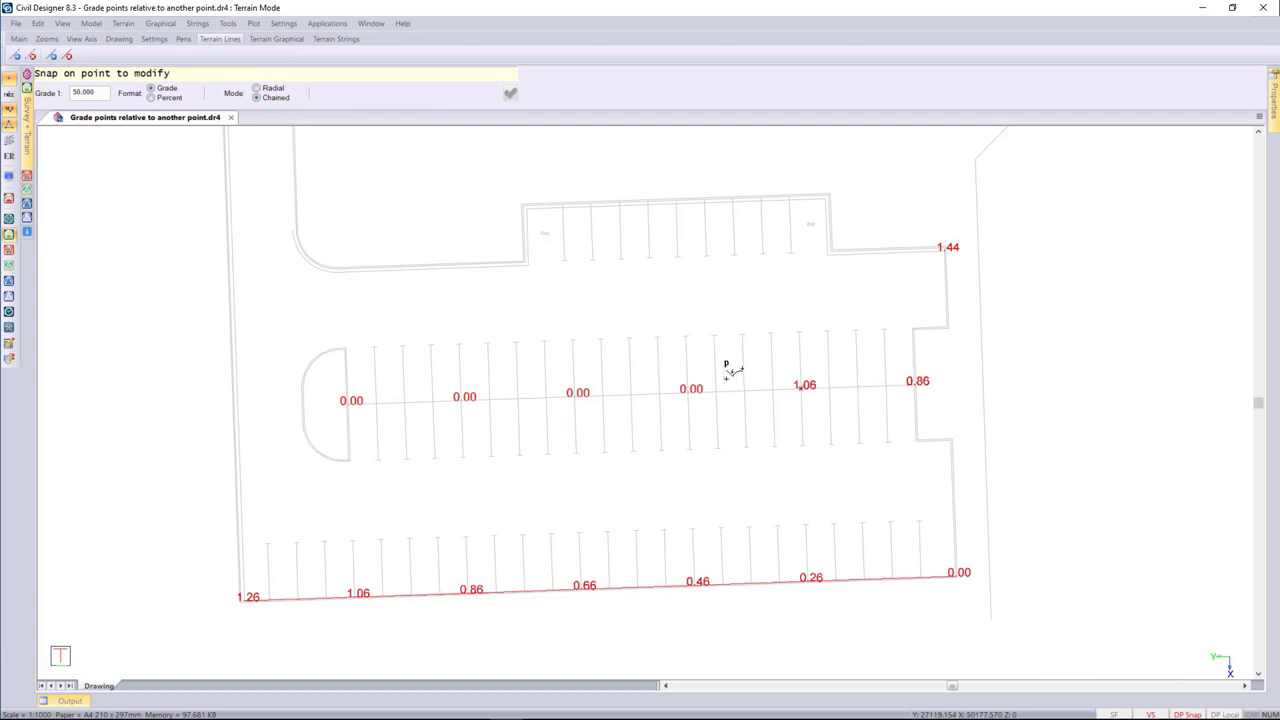
click(691, 389)
click(588, 392)
click(485, 395)
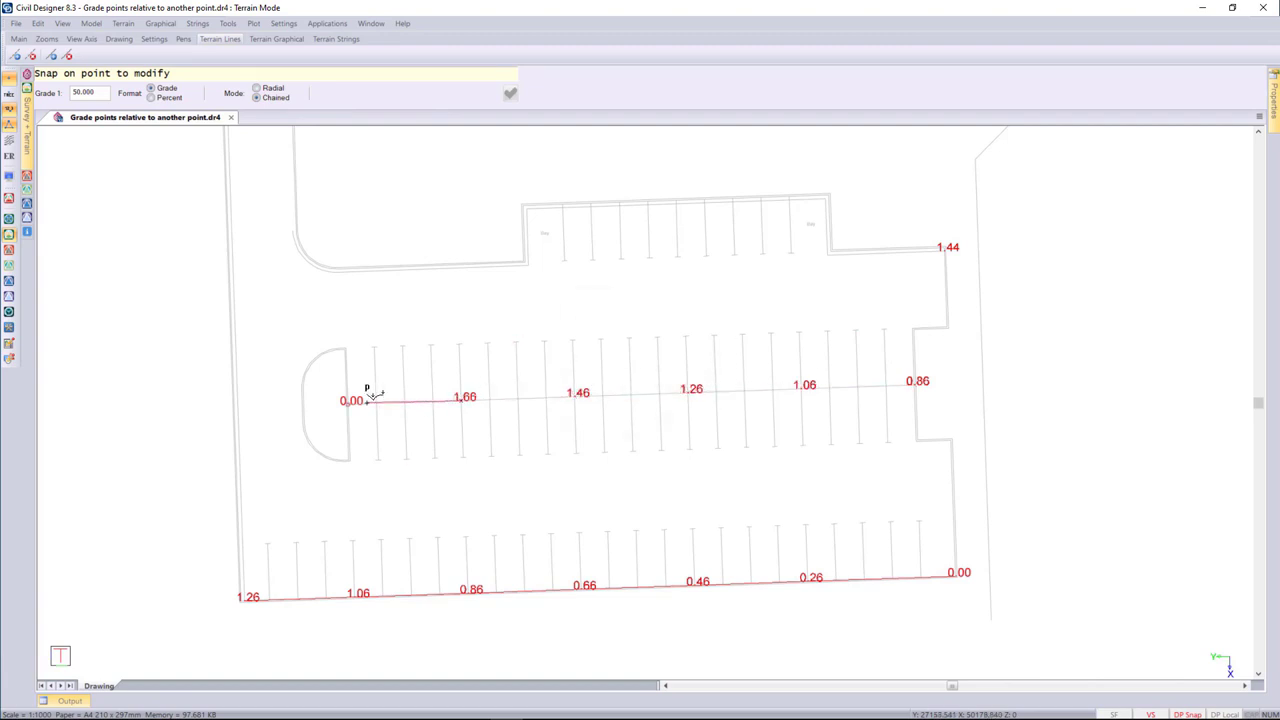
click(367, 400)
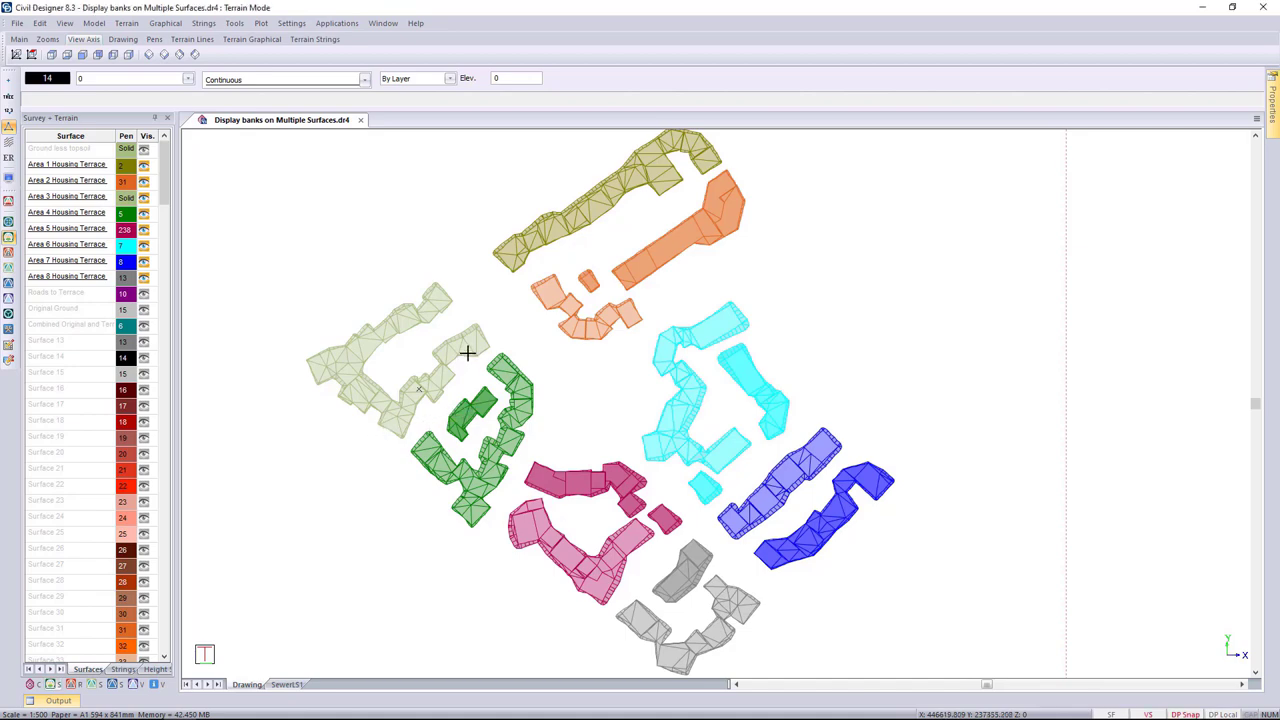
- Examine the triangulated housing terrace surfaces across the site in plan
scroll(466, 351, up, 2)
scroll(548, 358, up, 1)
scroll(839, 466, up, 1)
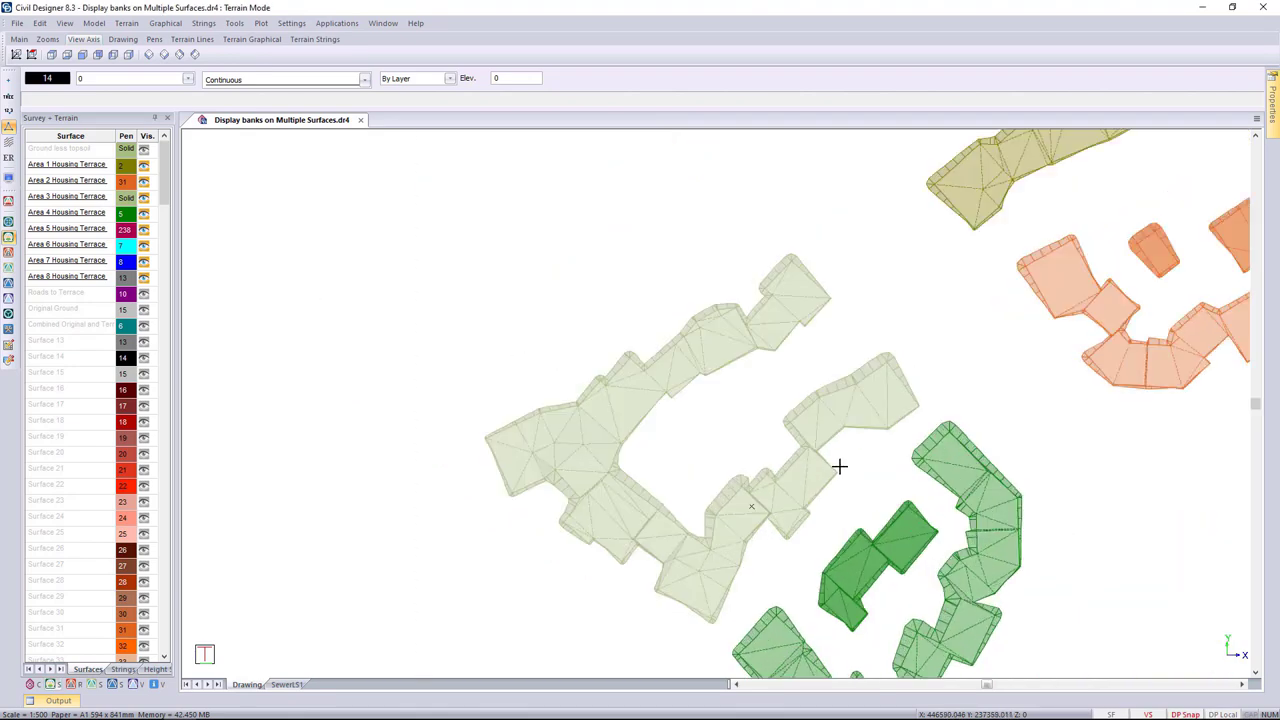
middle_drag(1029, 534, 657, 449)
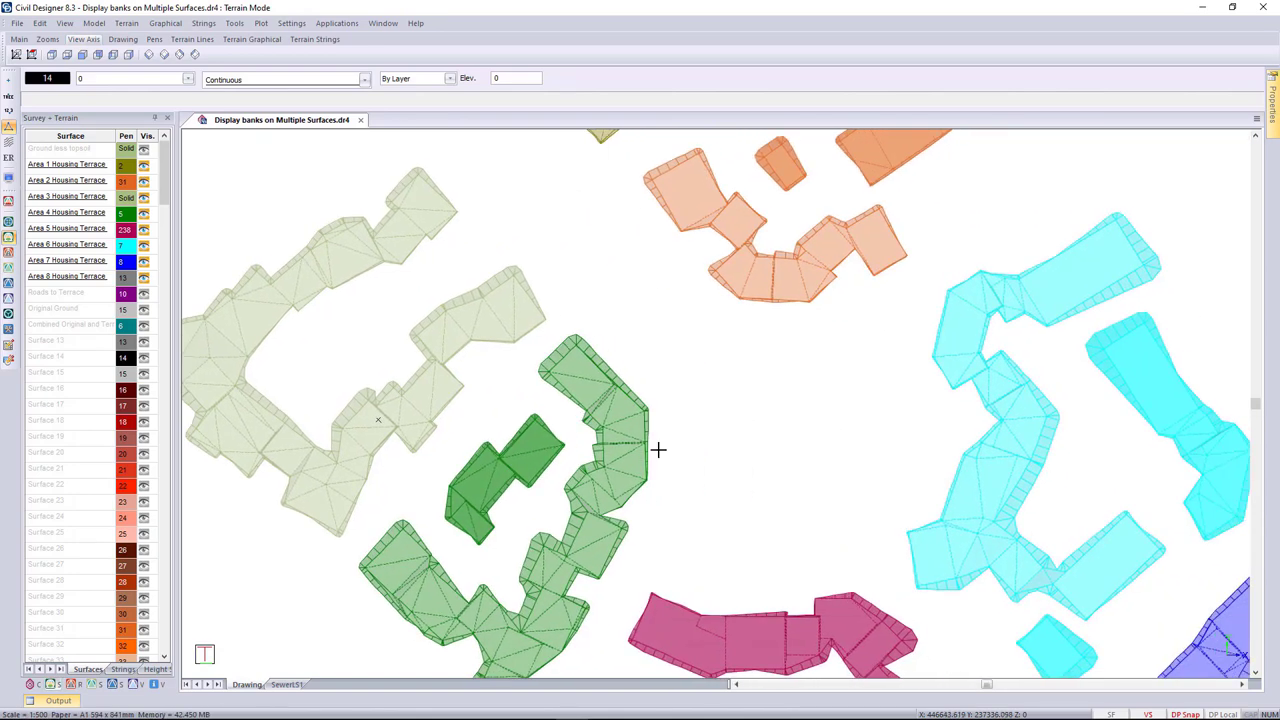
middle_drag(714, 523, 757, 397)
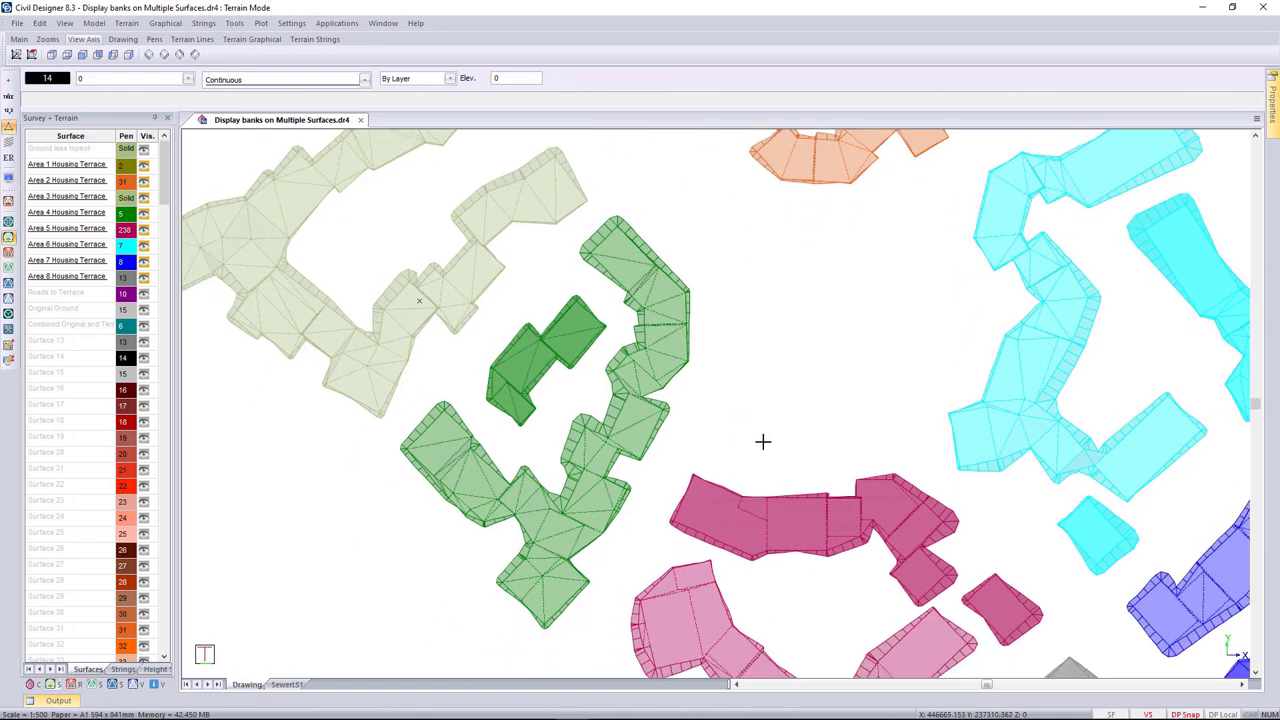
scroll(763, 440, down, 1)
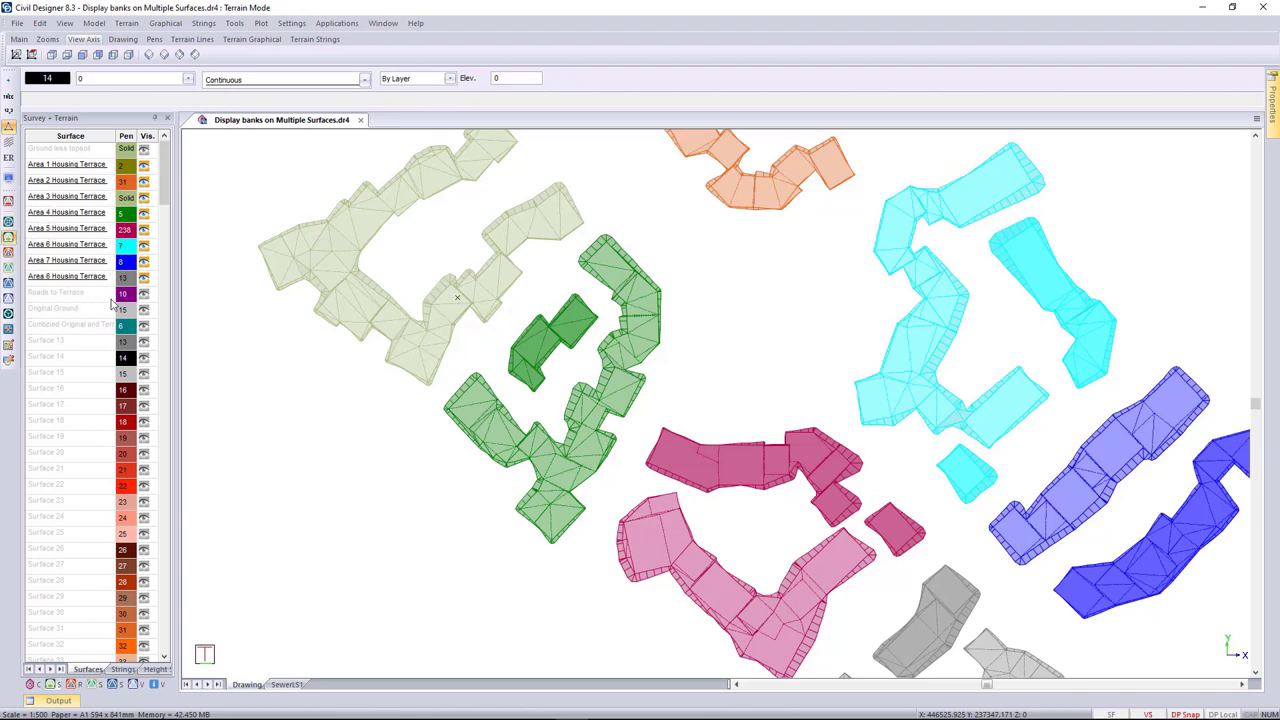
scroll(352, 370, down, 1)
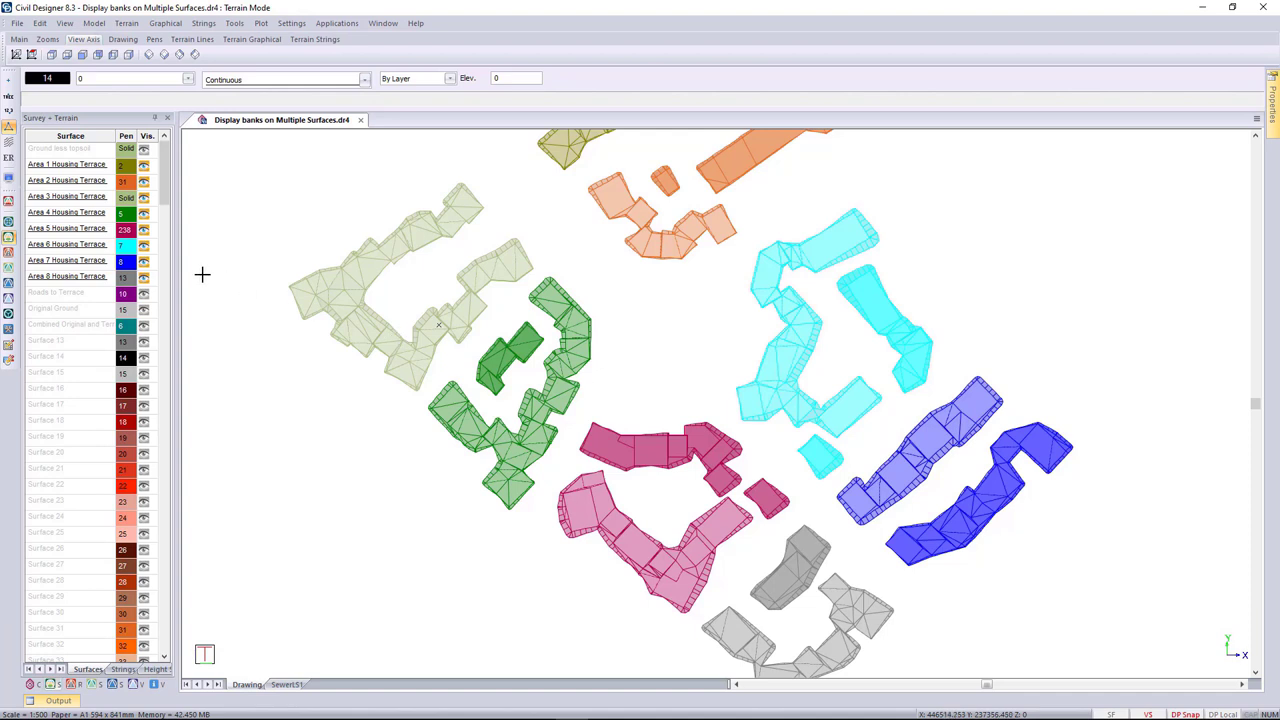
- Hide the surface triangulation and enable the display of terrain banks in the bank display settings
click(9, 129)
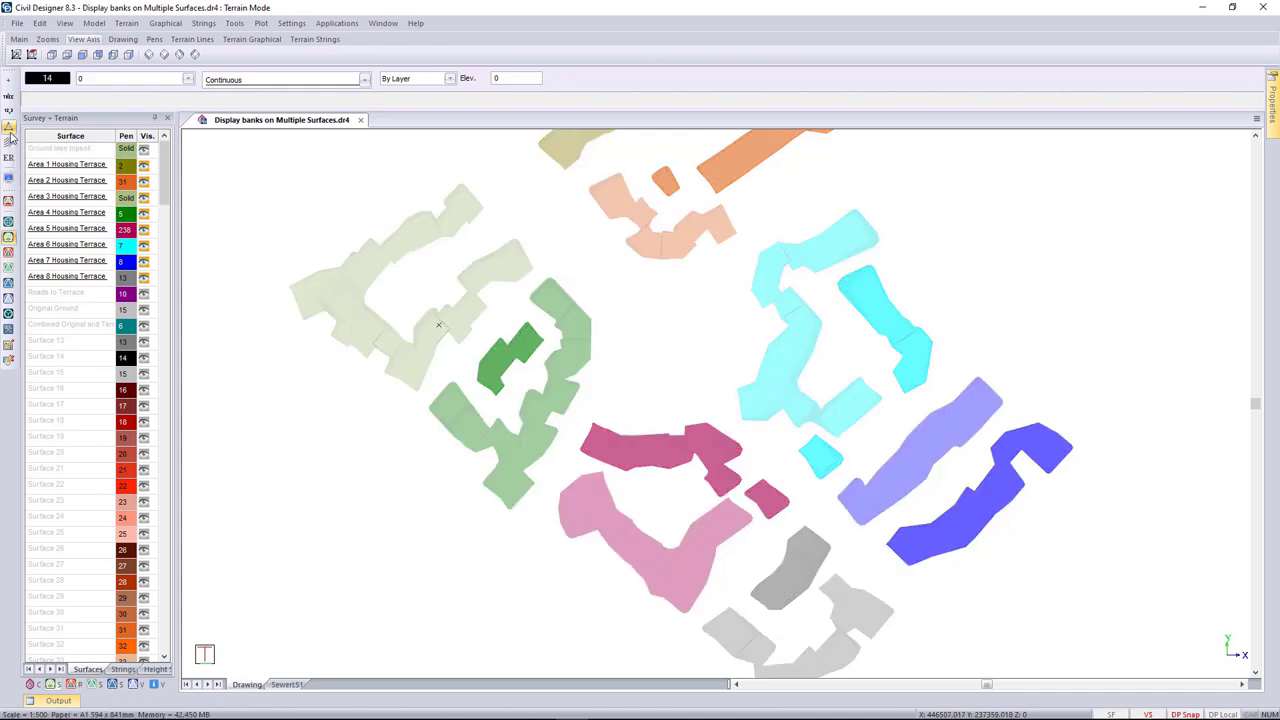
click(10, 179)
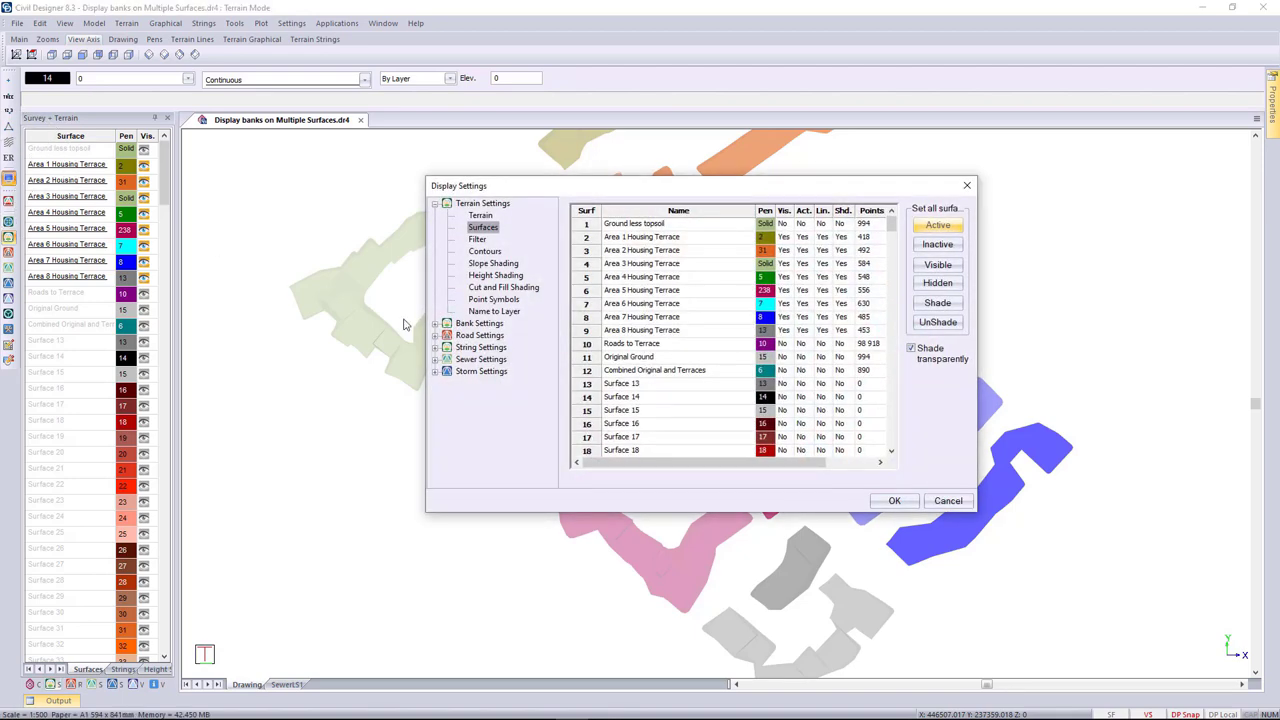
click(472, 326)
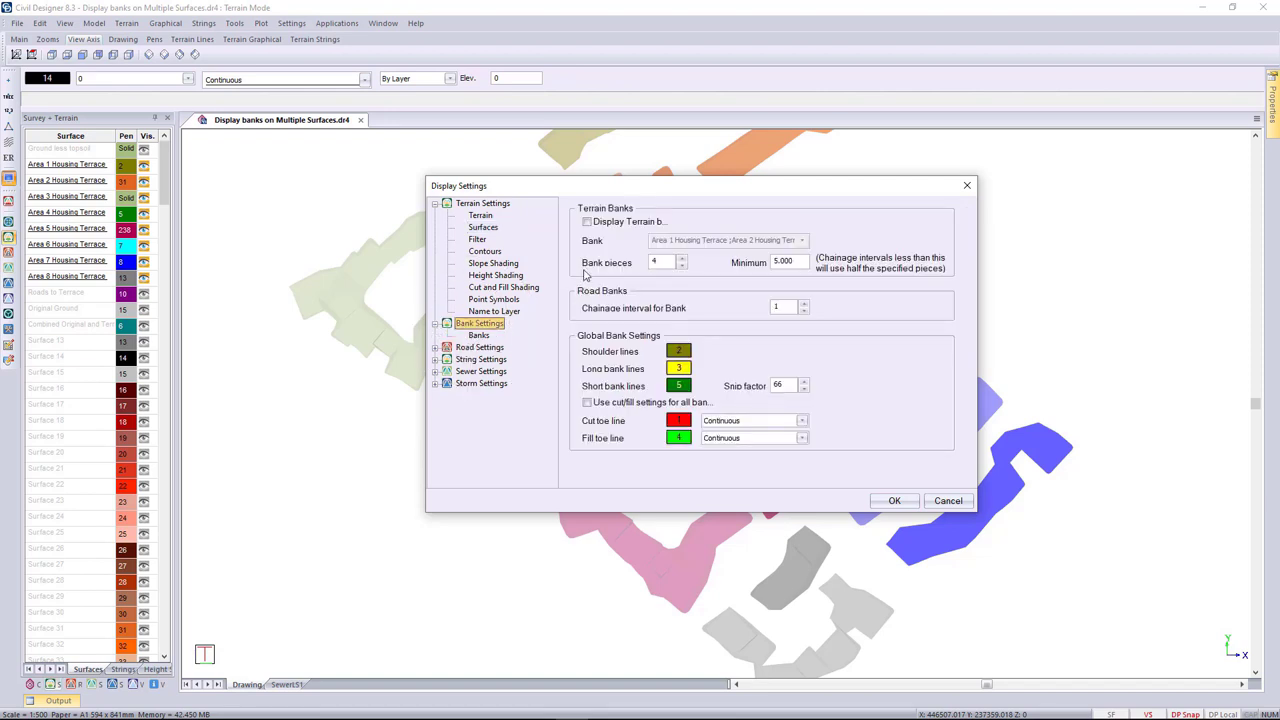
click(587, 222)
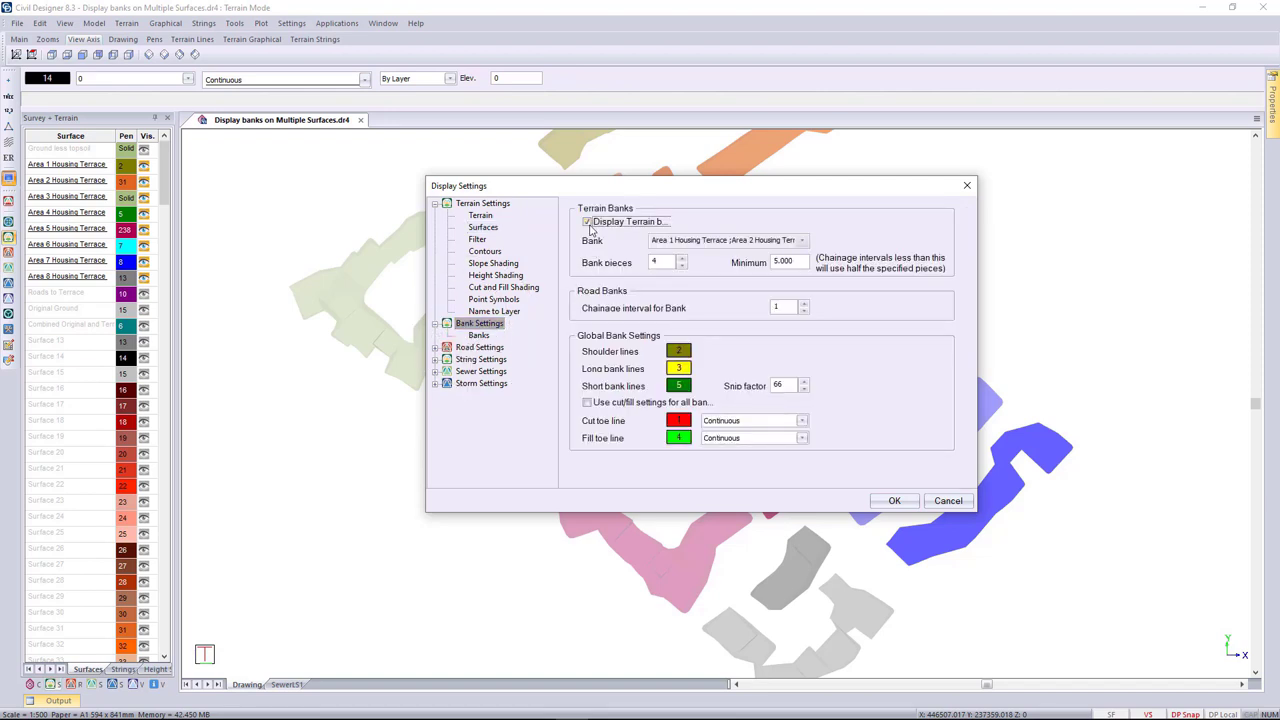
- Add Area 7 Housing Terrace and Area 8 Housing Terrace to the surfaces that display banks, and apply the display settings
click(803, 241)
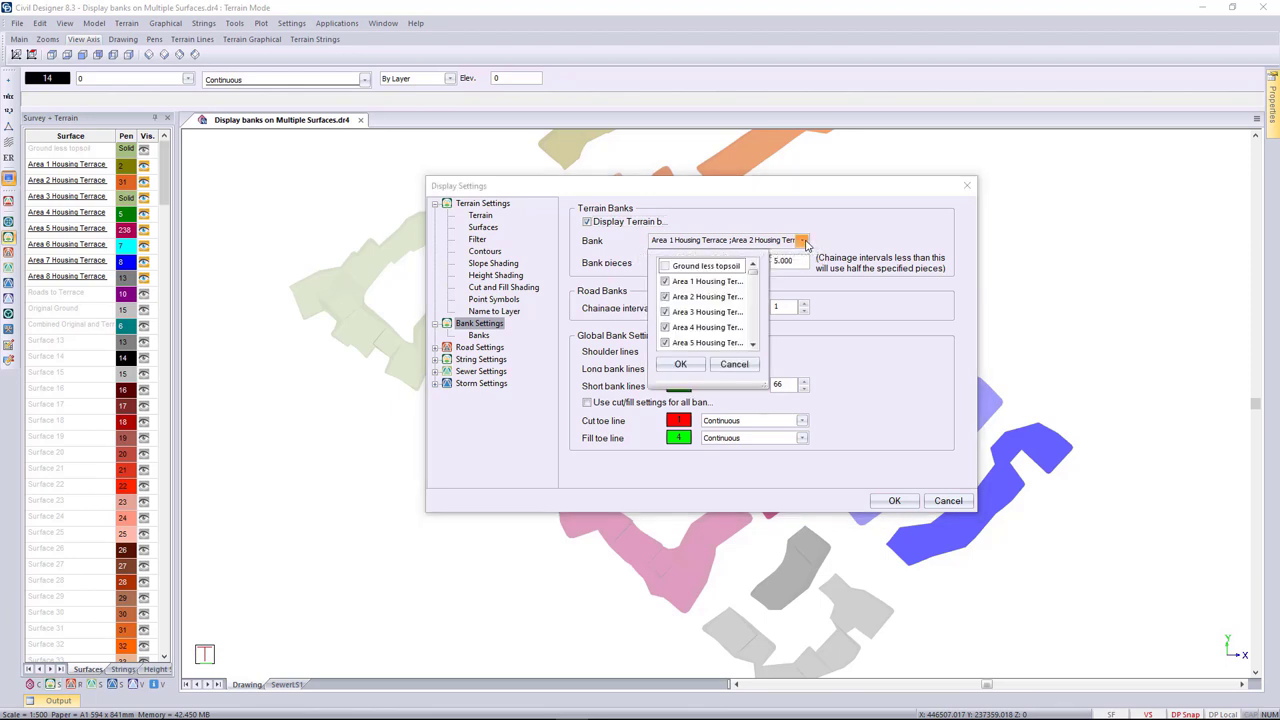
drag(762, 385, 866, 460)
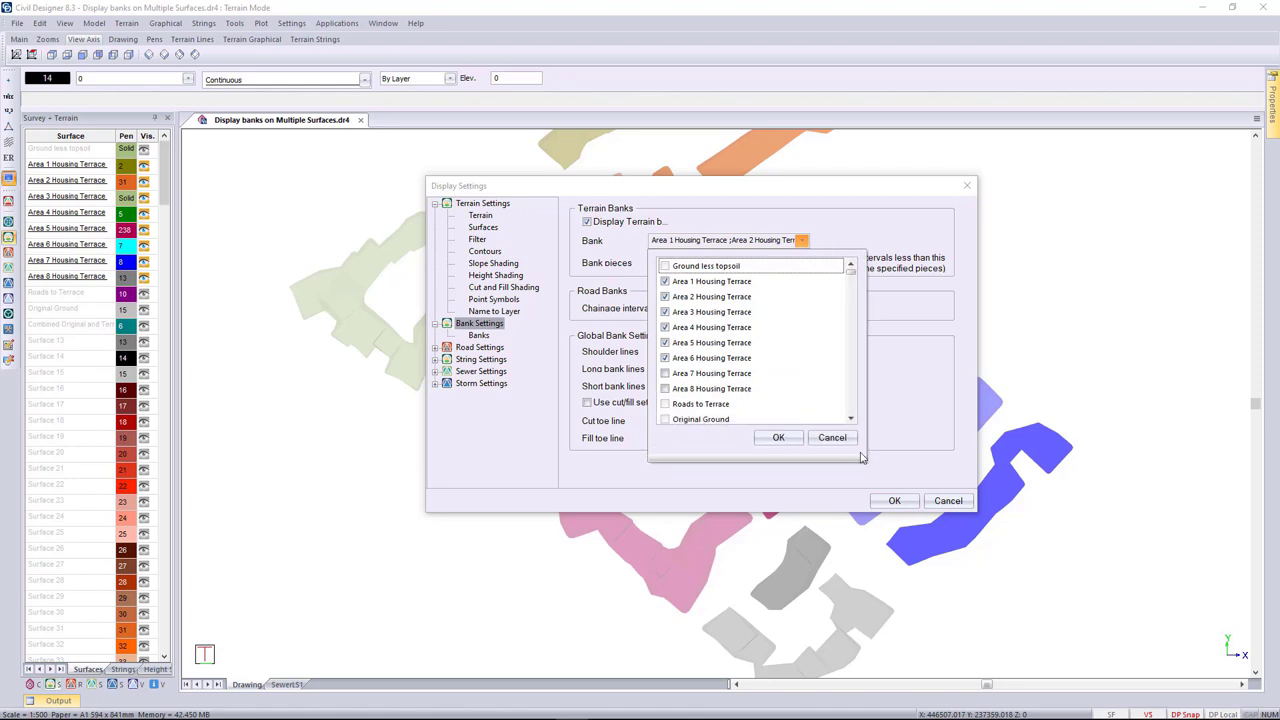
click(666, 374)
click(666, 389)
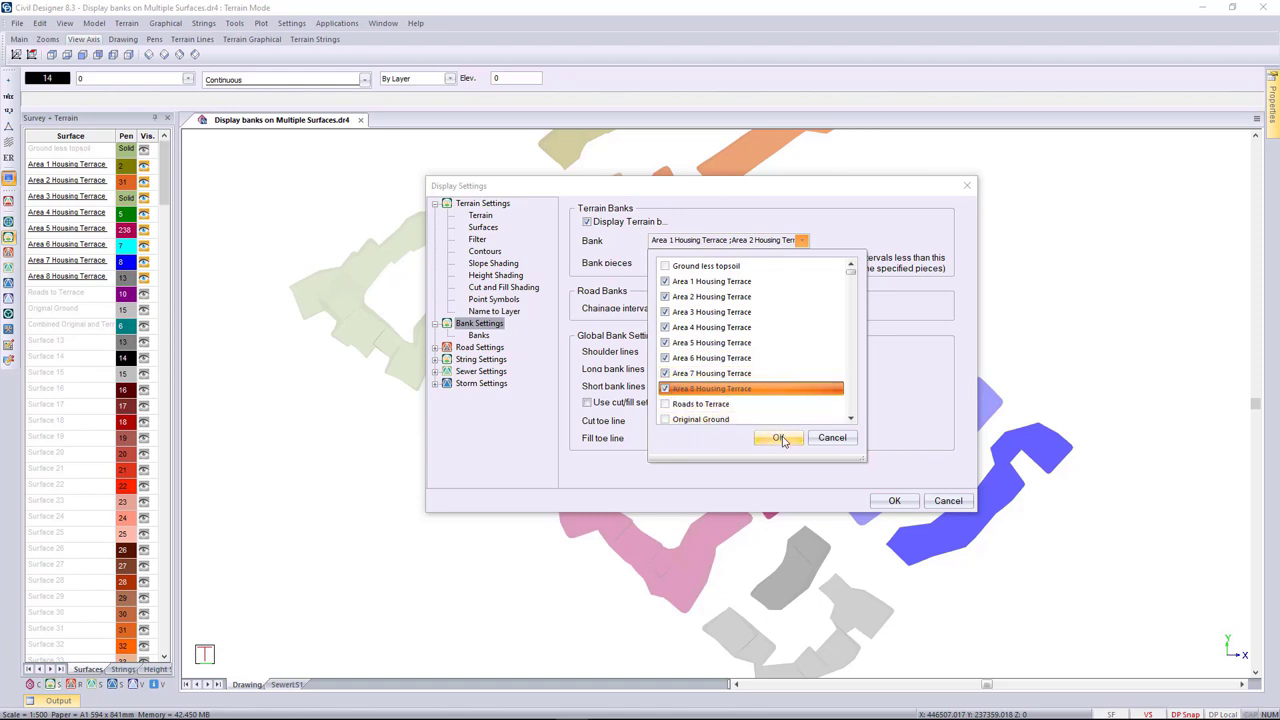
click(779, 438)
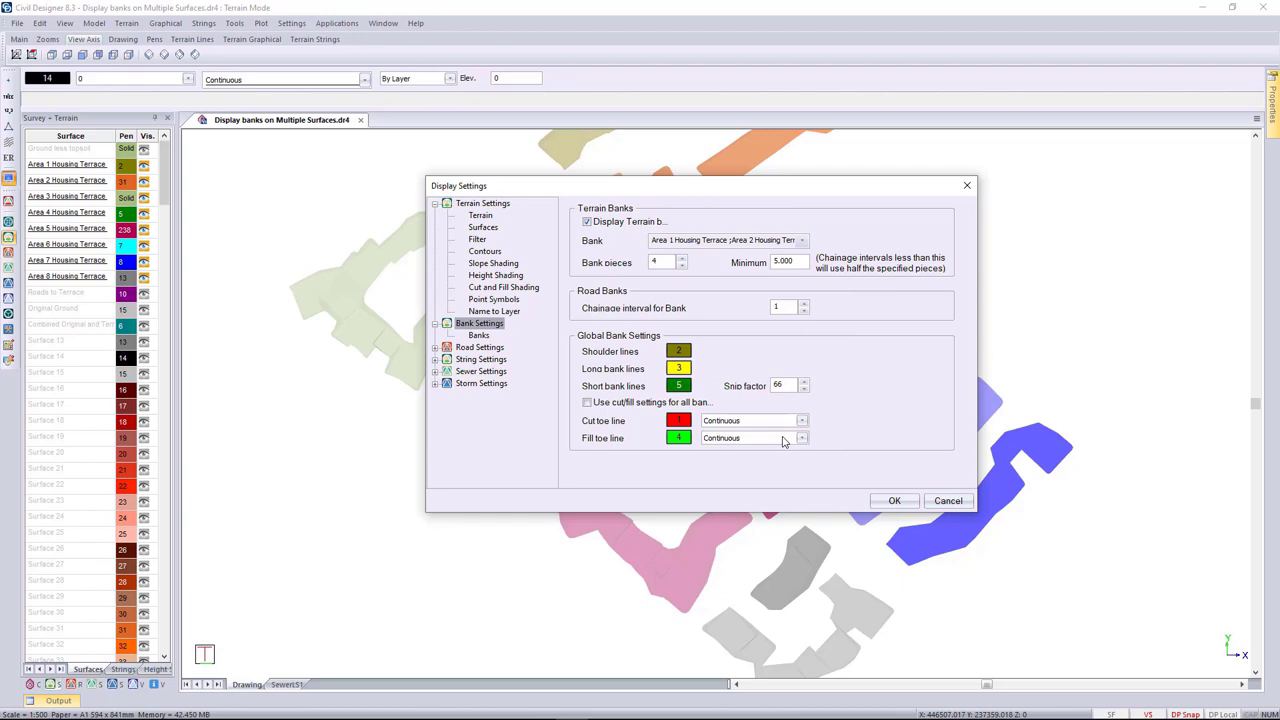
click(892, 500)
- Examine the bank lines around the housing terraces in plan and in a tilted 3D Render View, with the surface list collapsed
scroll(766, 457, up, 4)
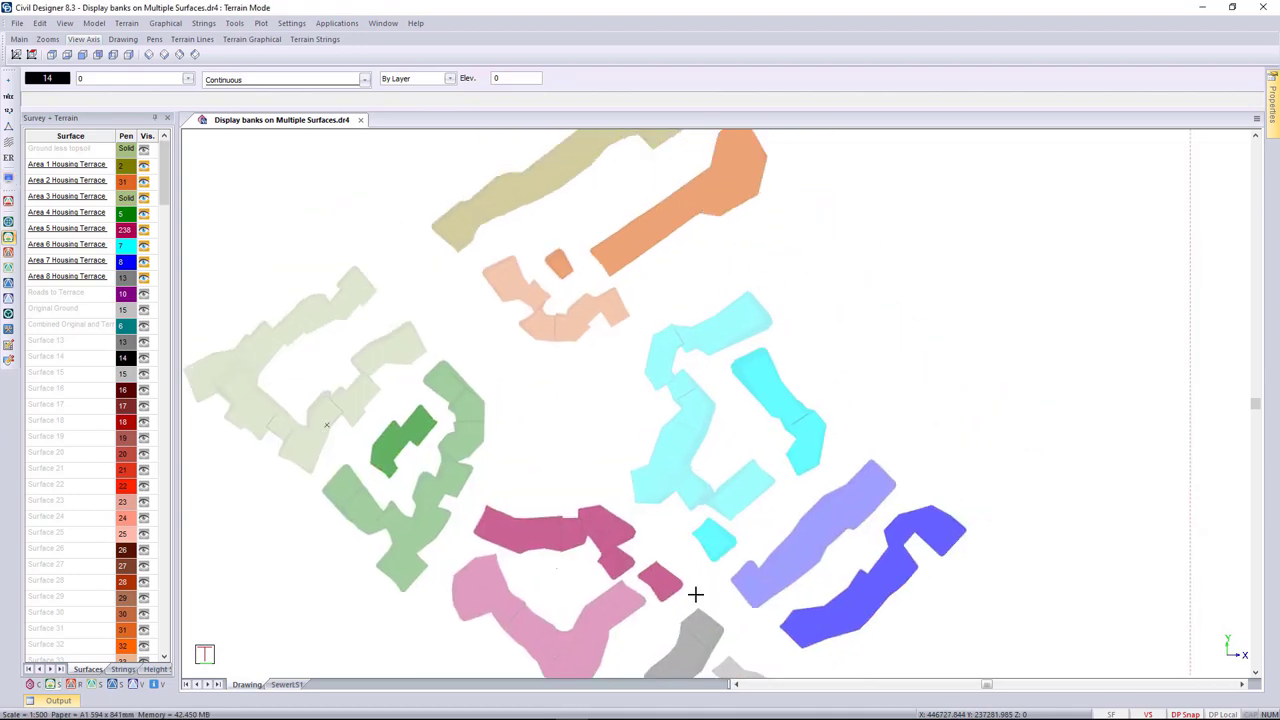
middle_drag(546, 417, 766, 394)
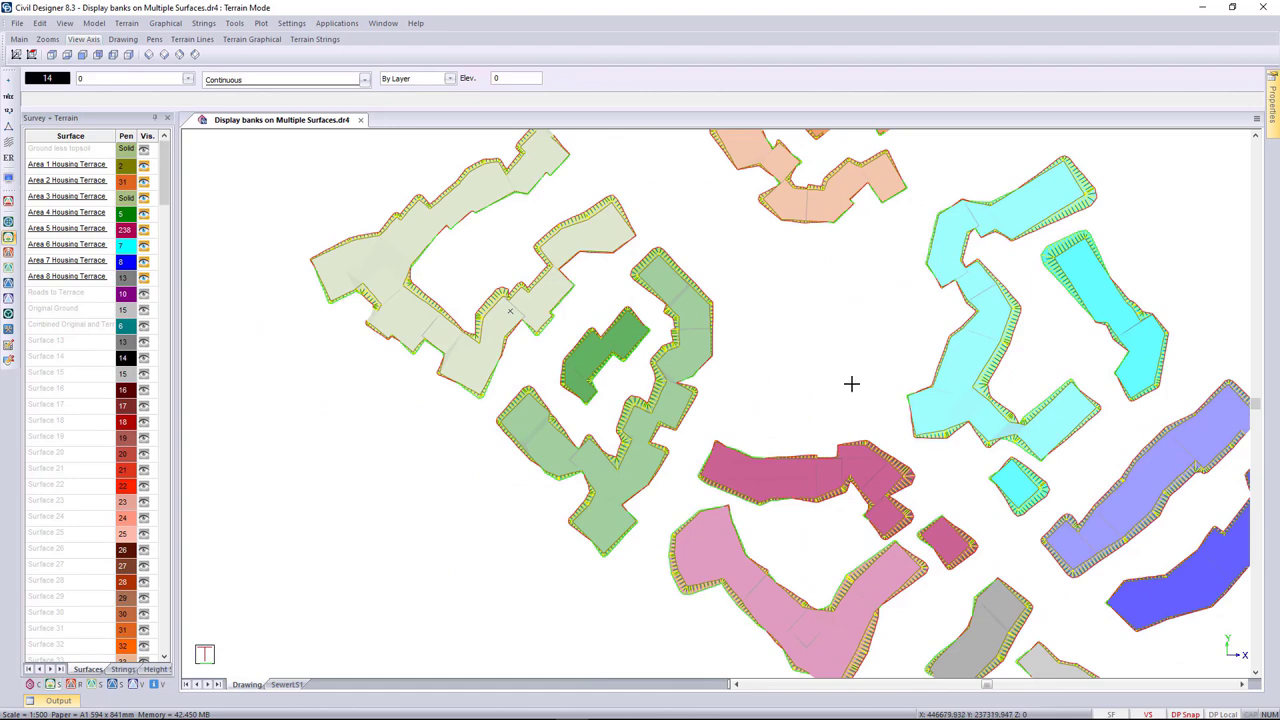
scroll(849, 380, down, 2)
middle_drag(617, 357, 589, 320)
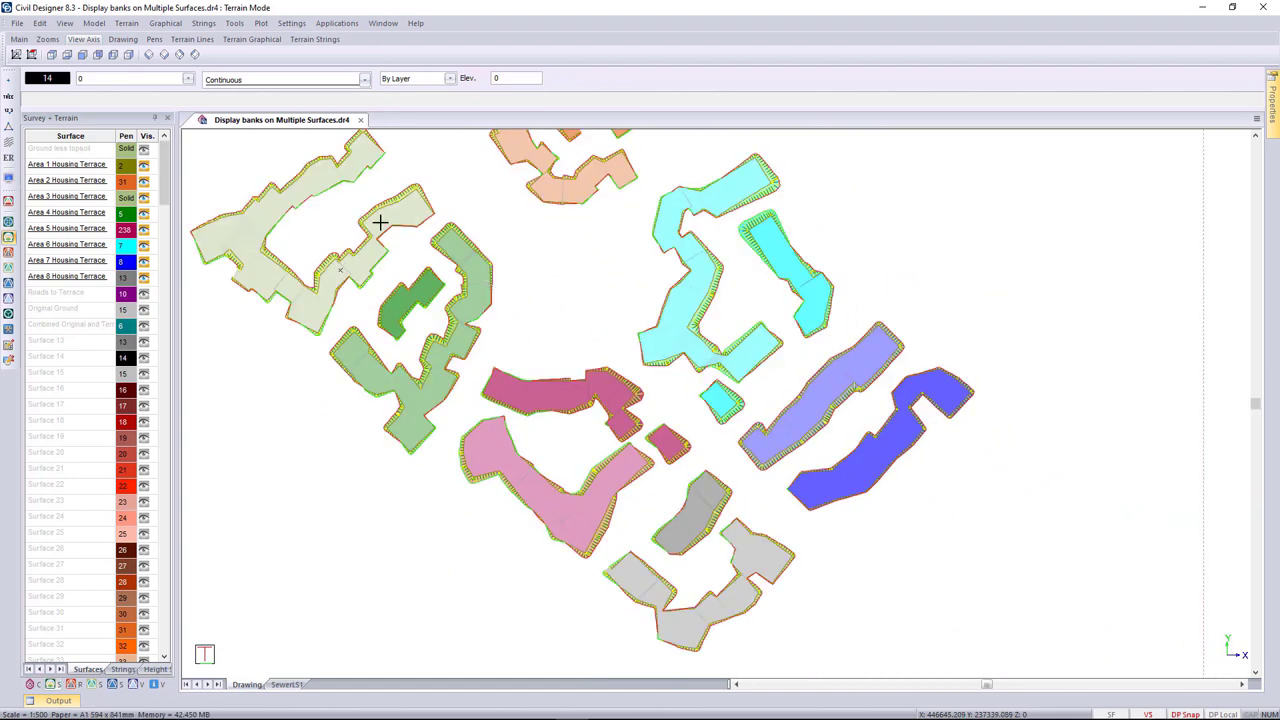
click(155, 118)
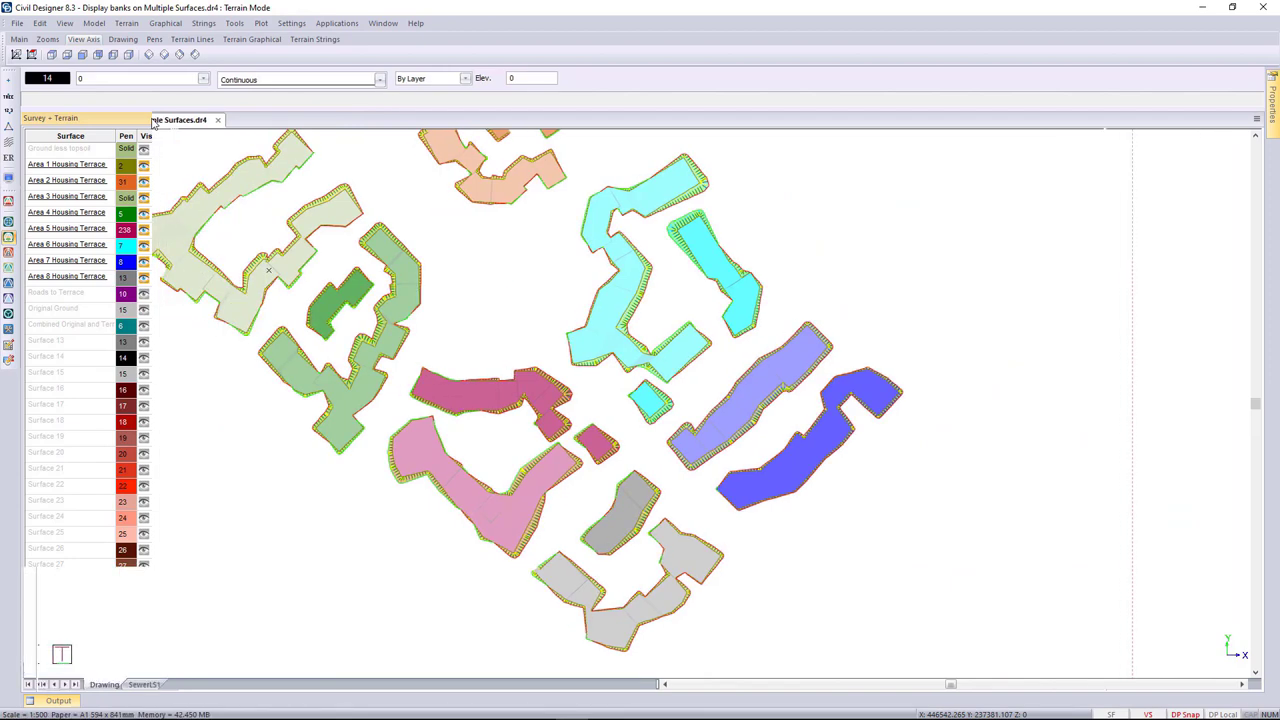
right_click(532, 292)
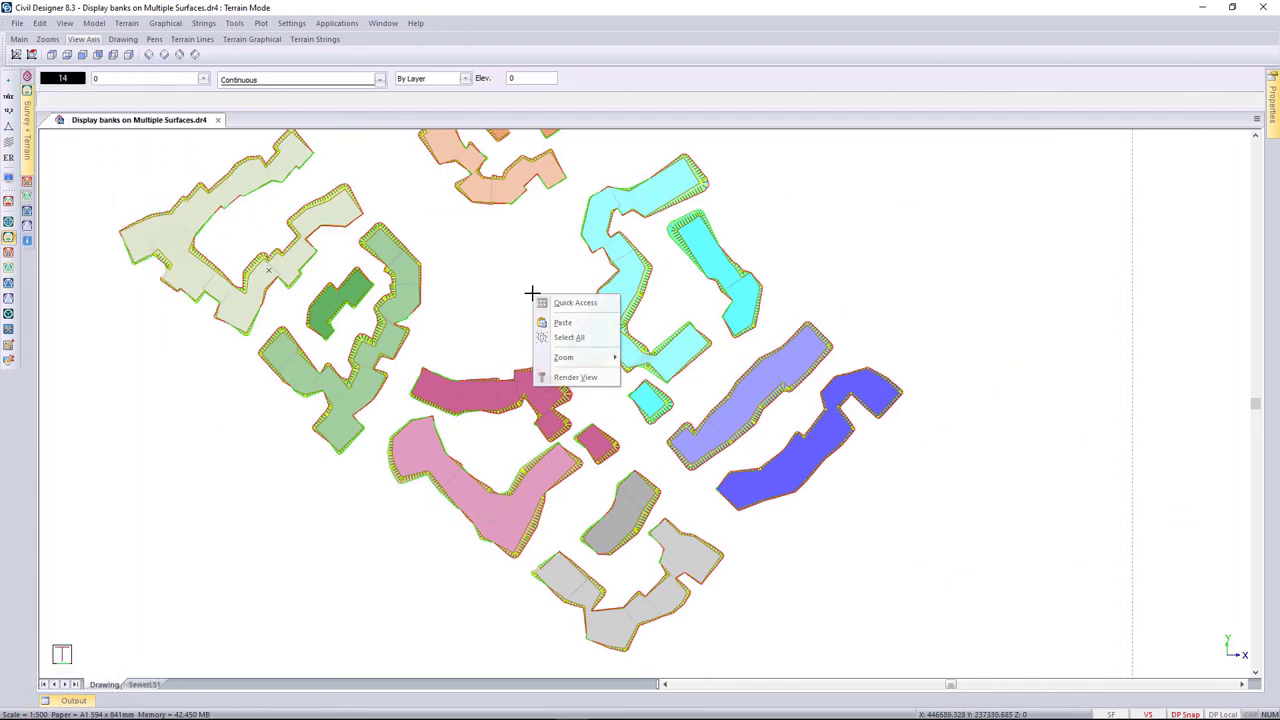
click(566, 376)
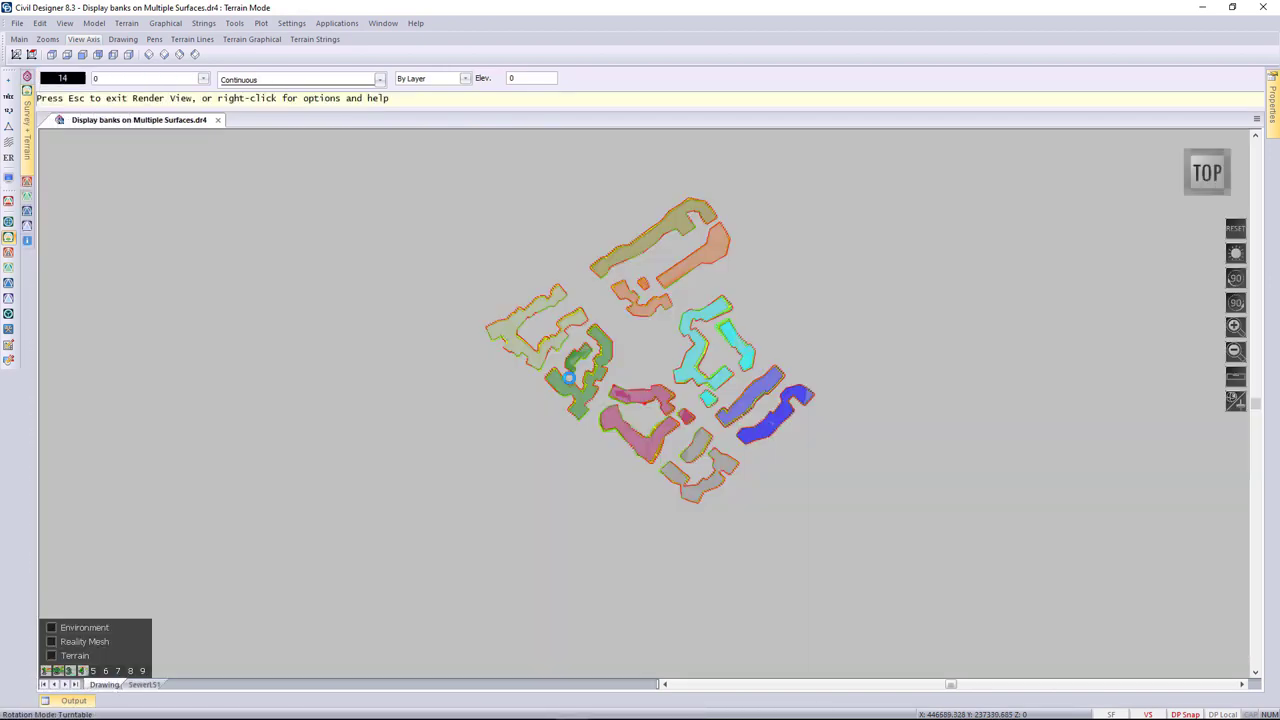
drag(572, 400, 622, 186)
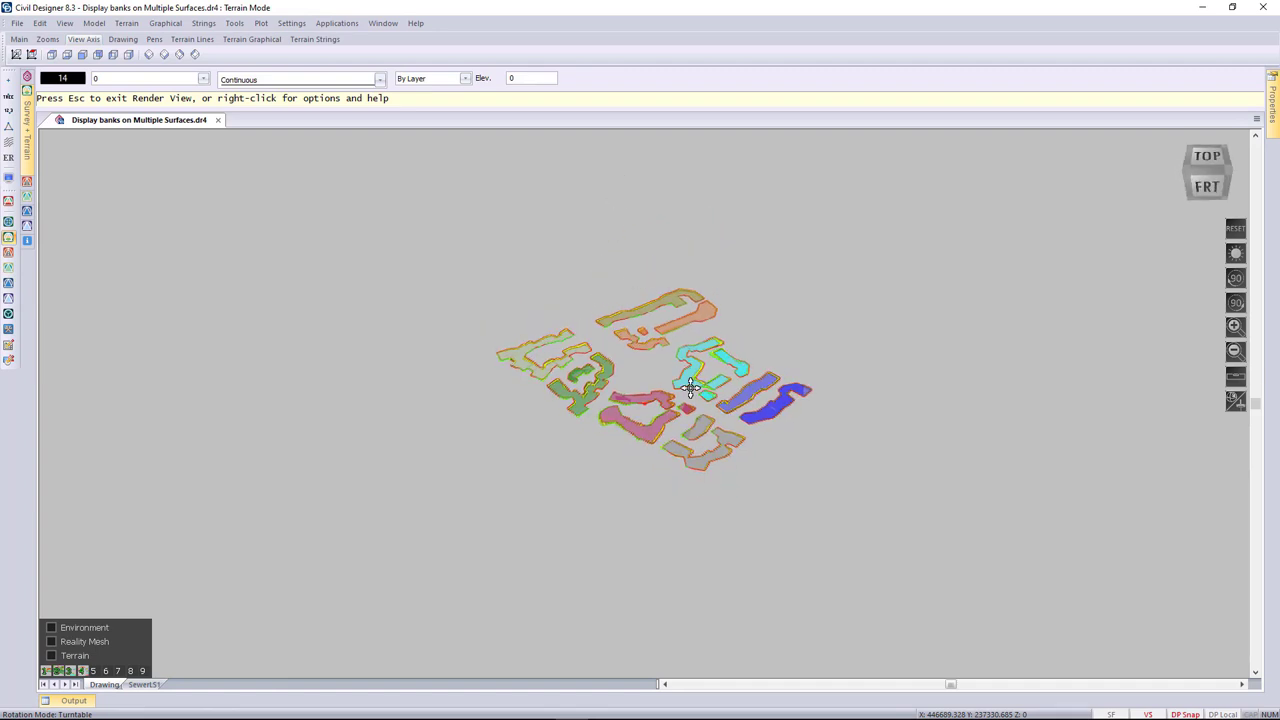
scroll(689, 380, up, 5)
scroll(643, 403, up, 1)
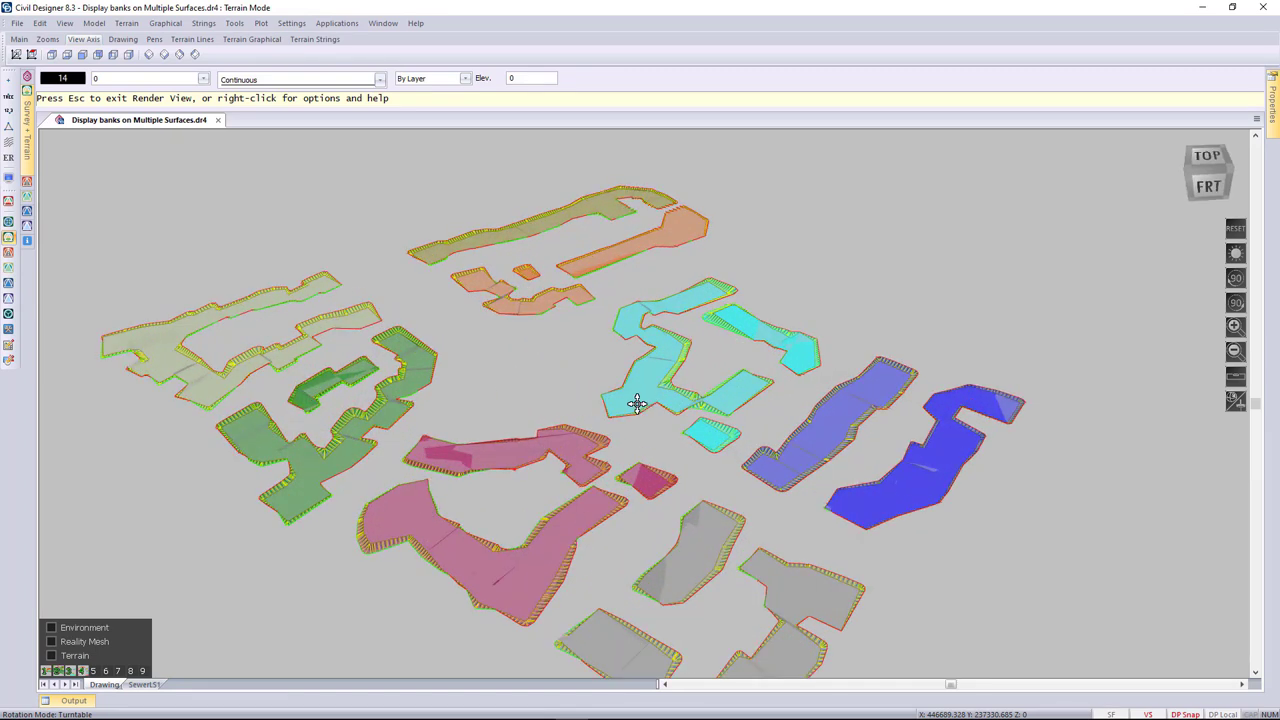
scroll(506, 449, up, 2)
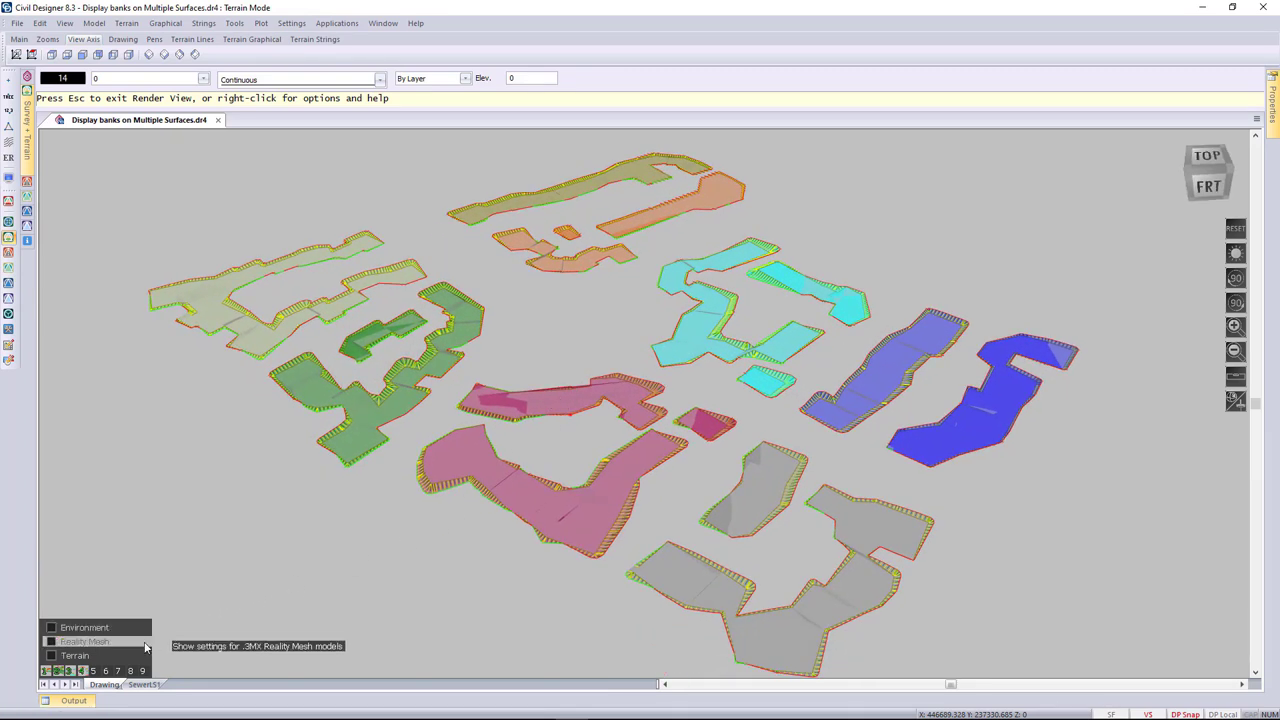
- Examine the terrace bank lines closely by recalling saved views 4 and 3 in the Render View
click(81, 672)
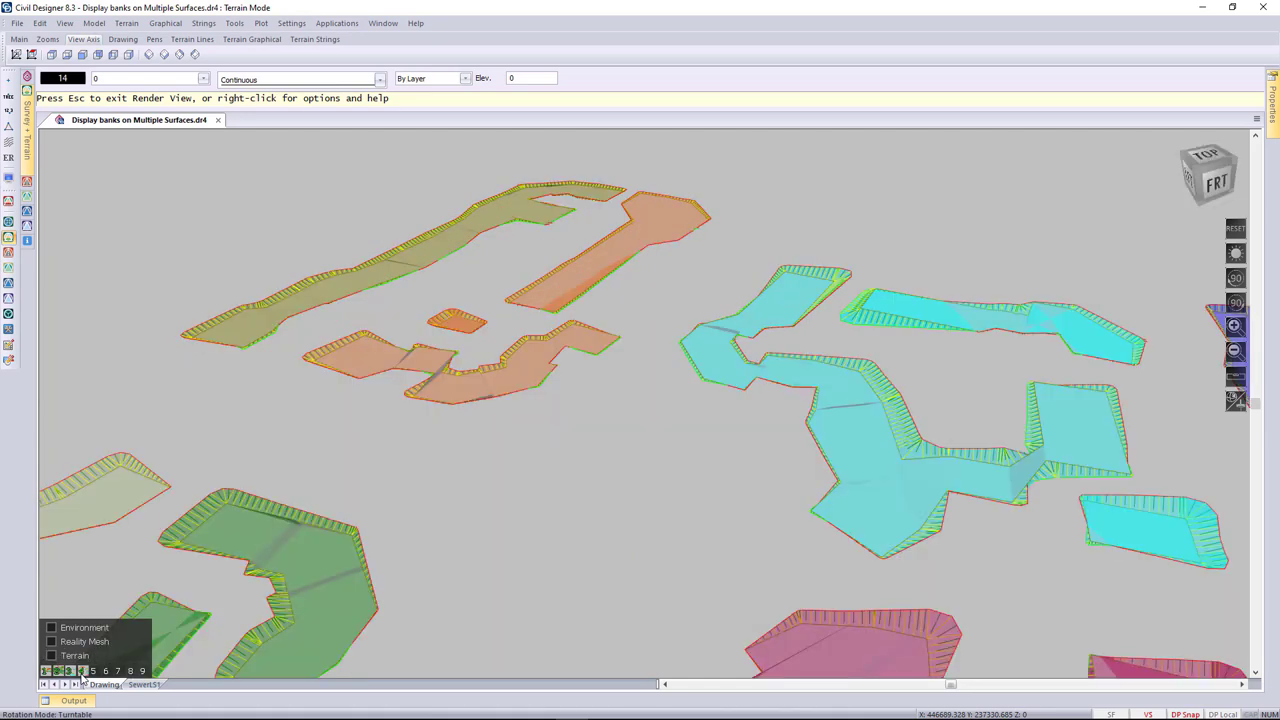
click(71, 674)
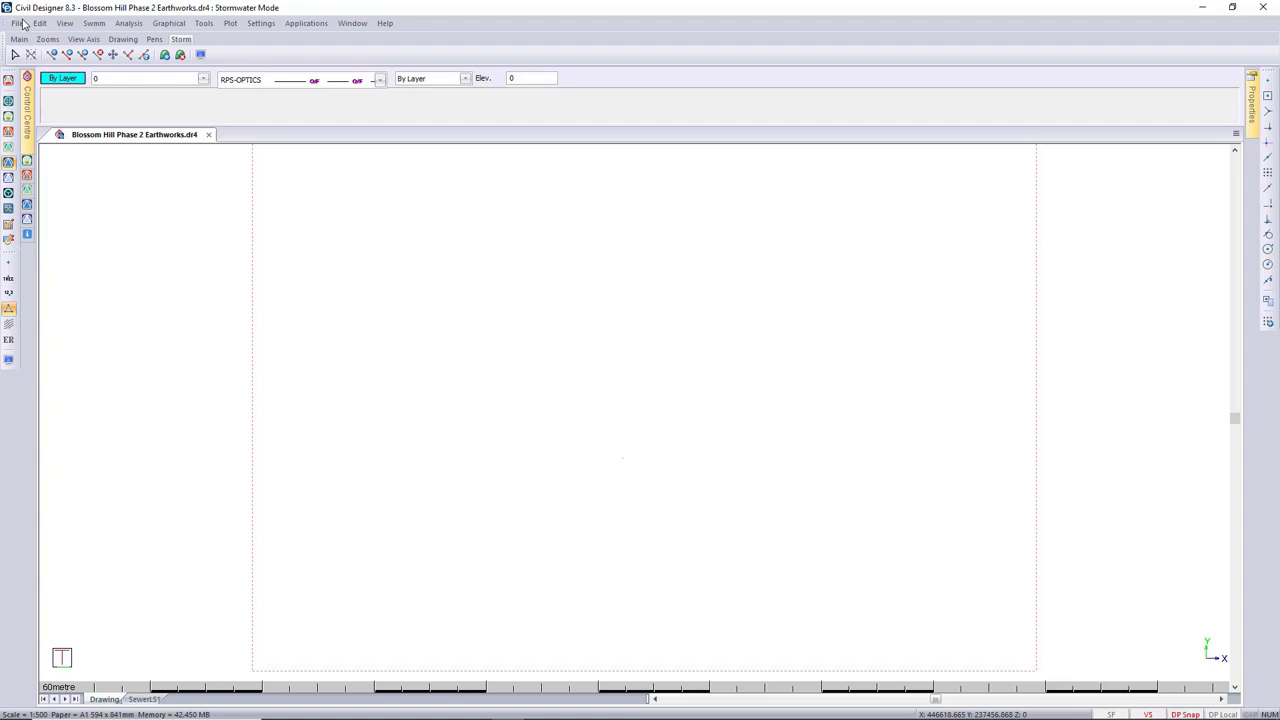
- Check the project settings of the Blossom Hill Phase 2 Earthworks drawing for its linked files and projection system
click(18, 23)
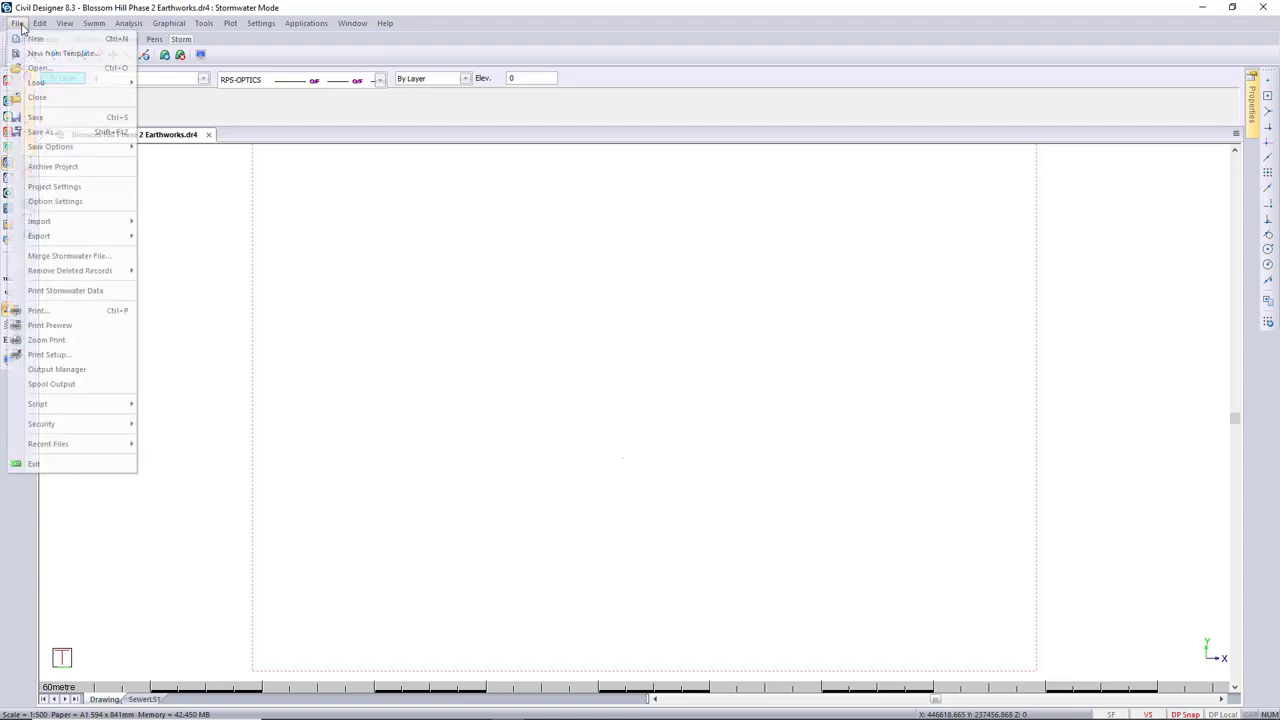
click(55, 187)
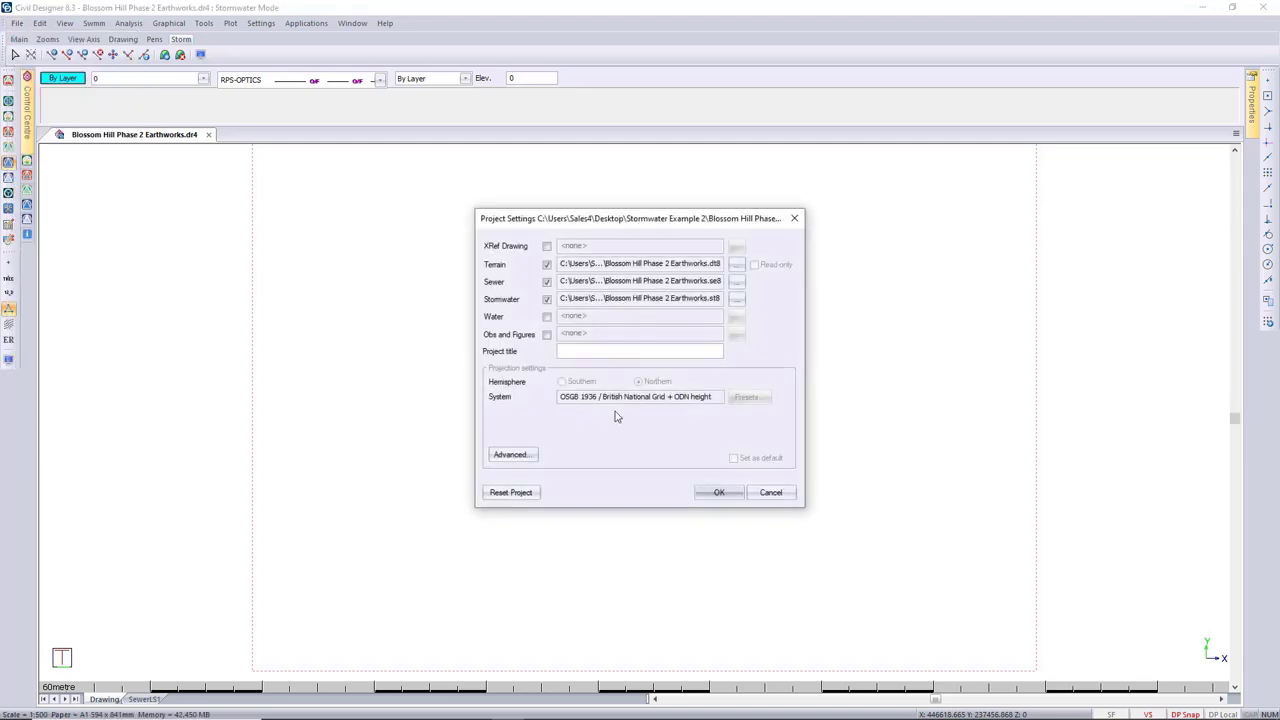
click(735, 494)
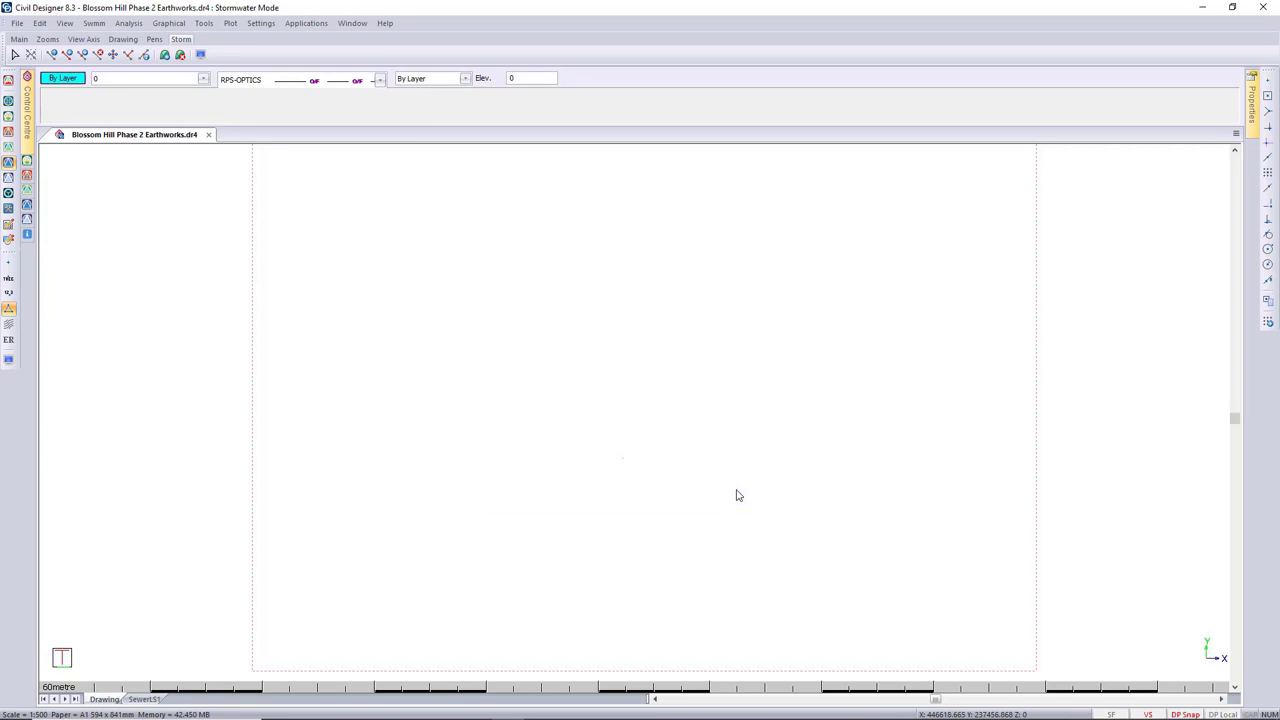
- Start the Greenfields Runoff analysis, try the IH124 calculation method, and set the method back to FEH
click(128, 23)
click(193, 95)
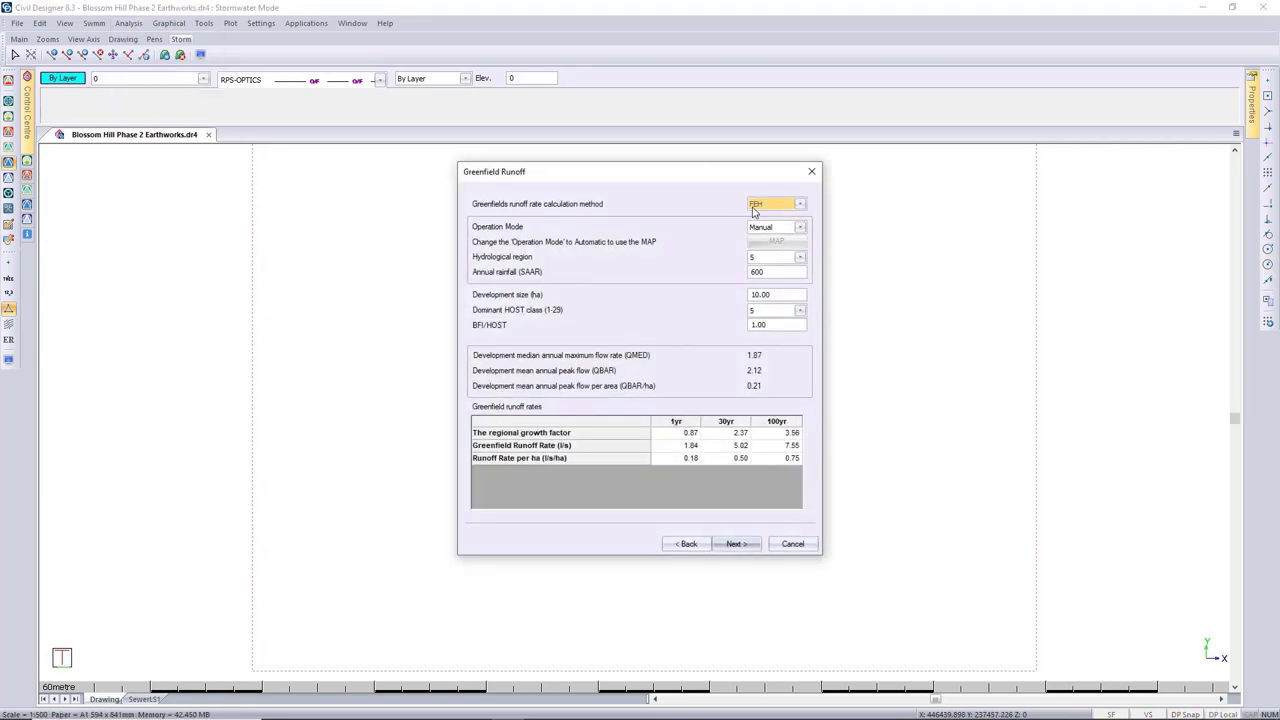
click(801, 205)
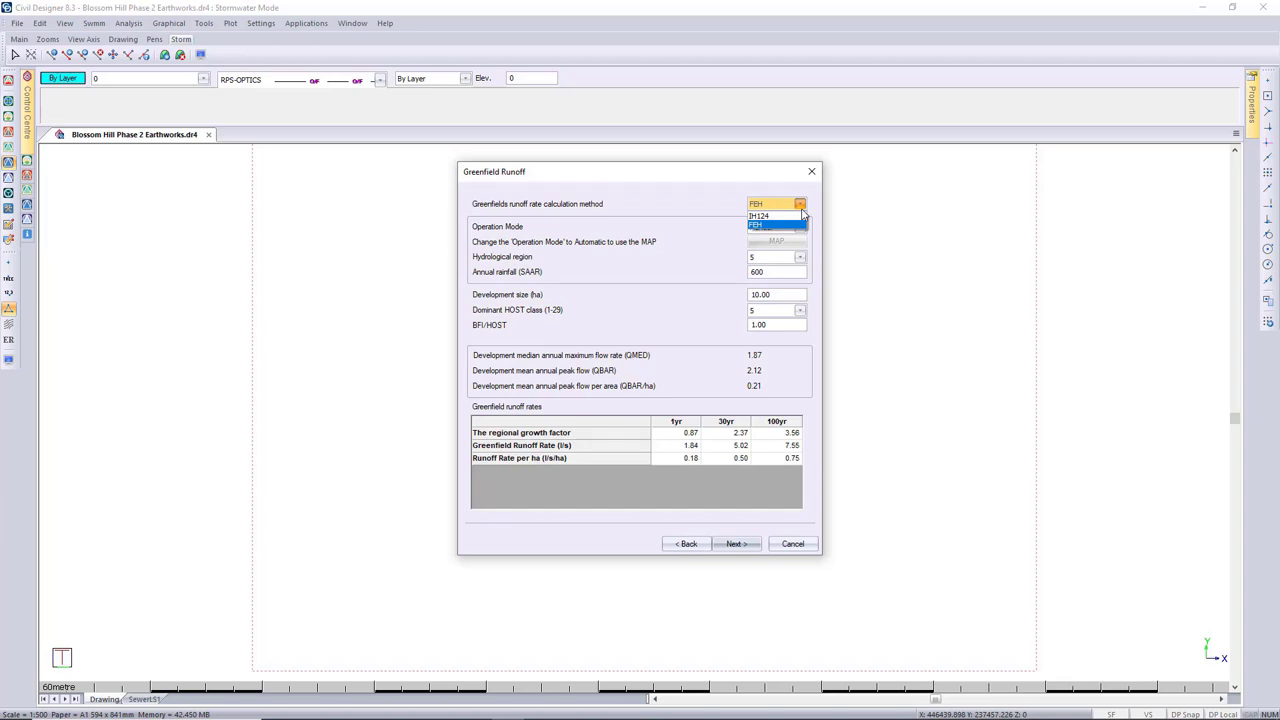
click(797, 216)
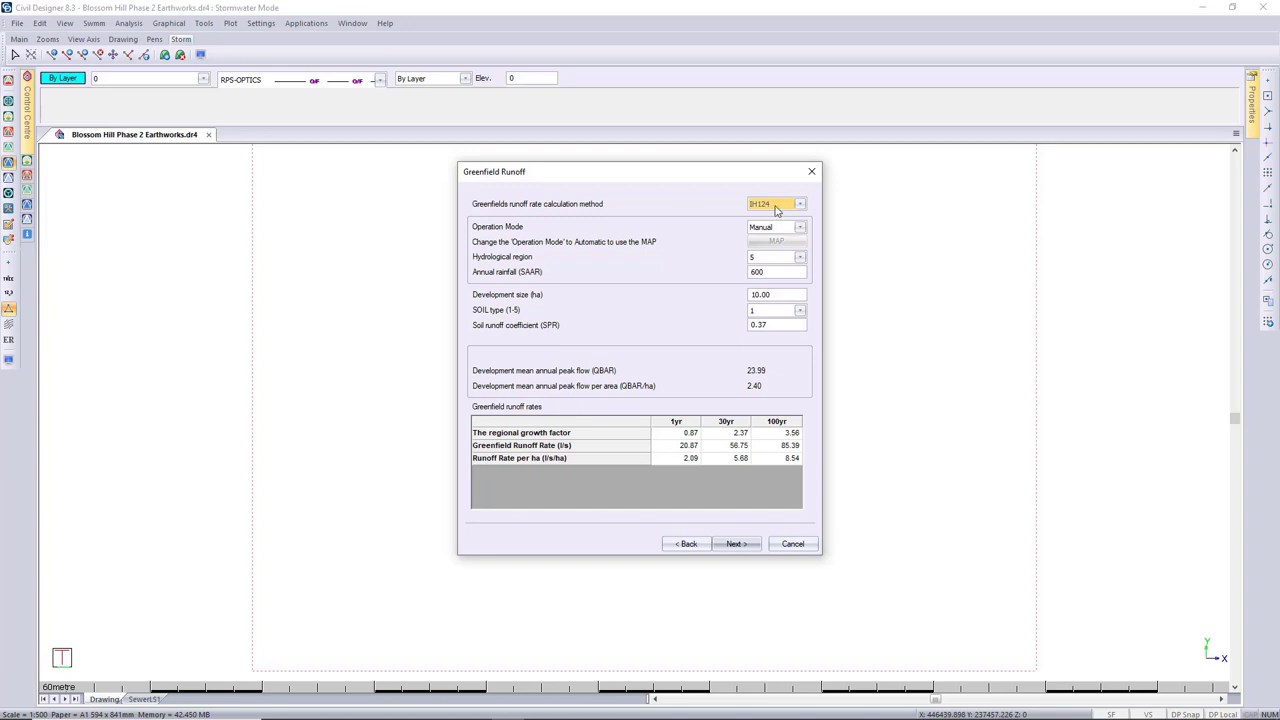
click(775, 204)
click(770, 220)
- Set the operation mode to Automatic, with the site picked beside Cotefield Farm on the map and the average of the found FEH locations
click(800, 229)
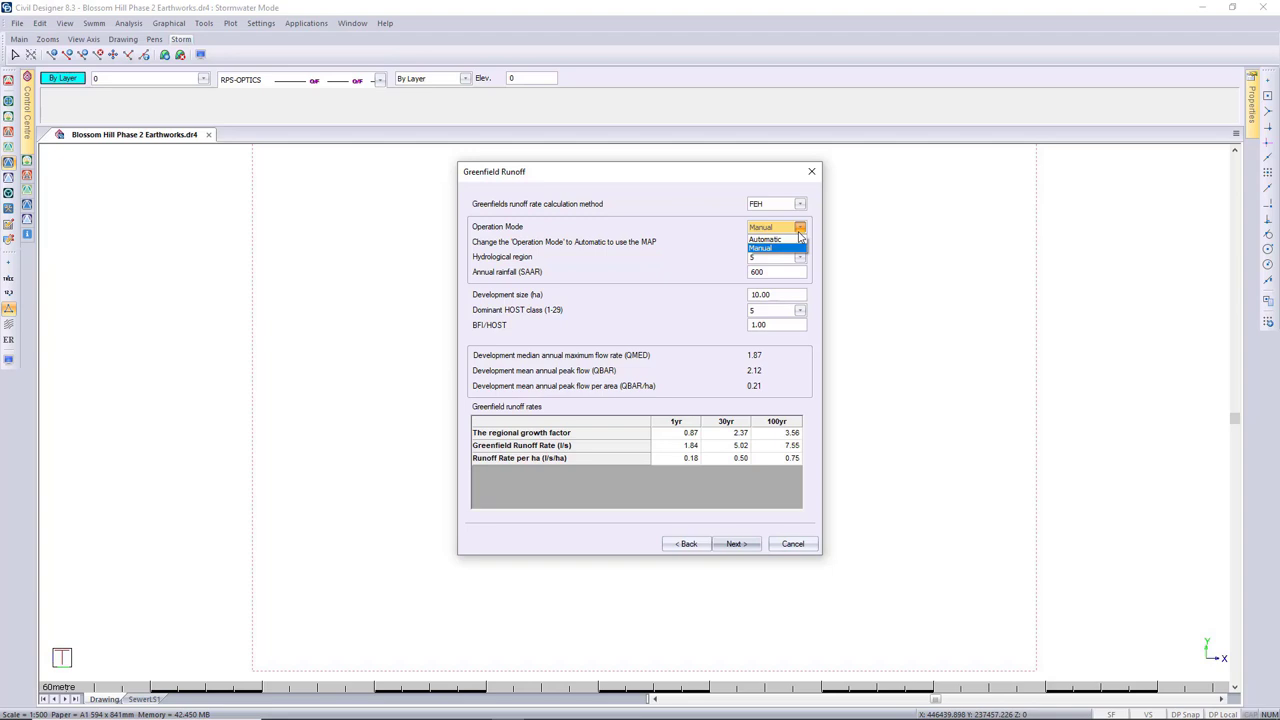
click(785, 240)
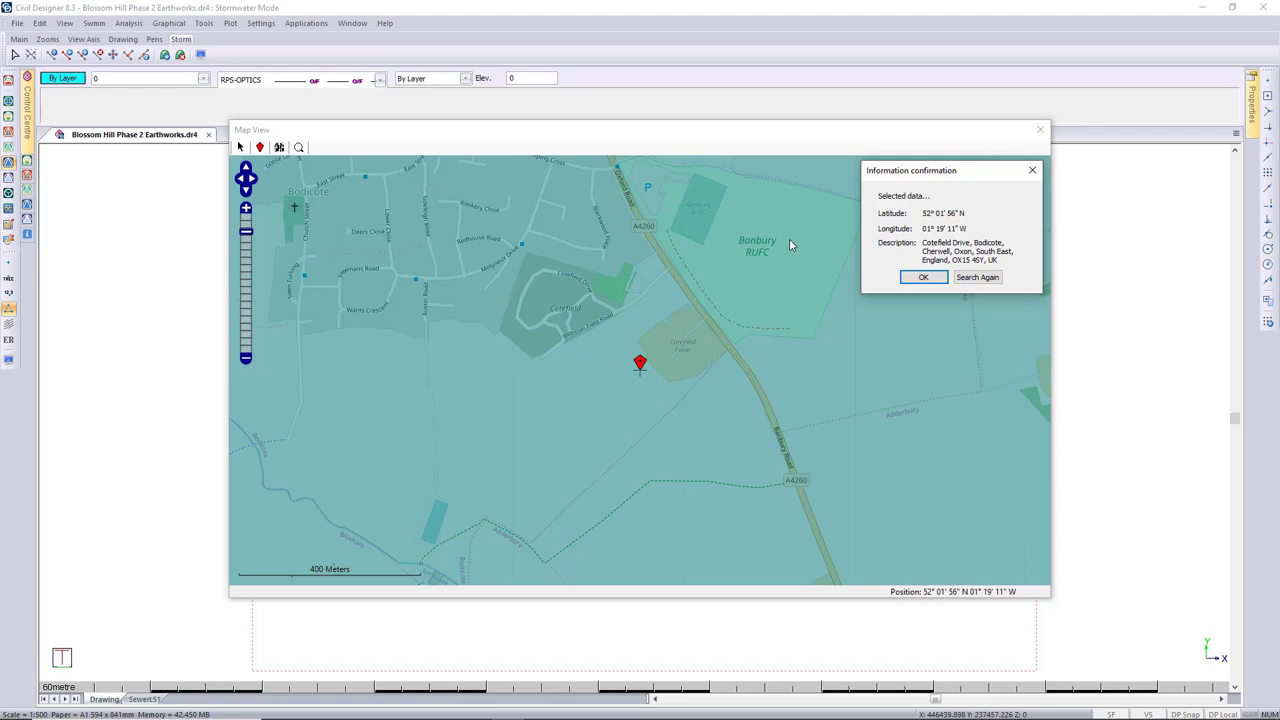
click(974, 278)
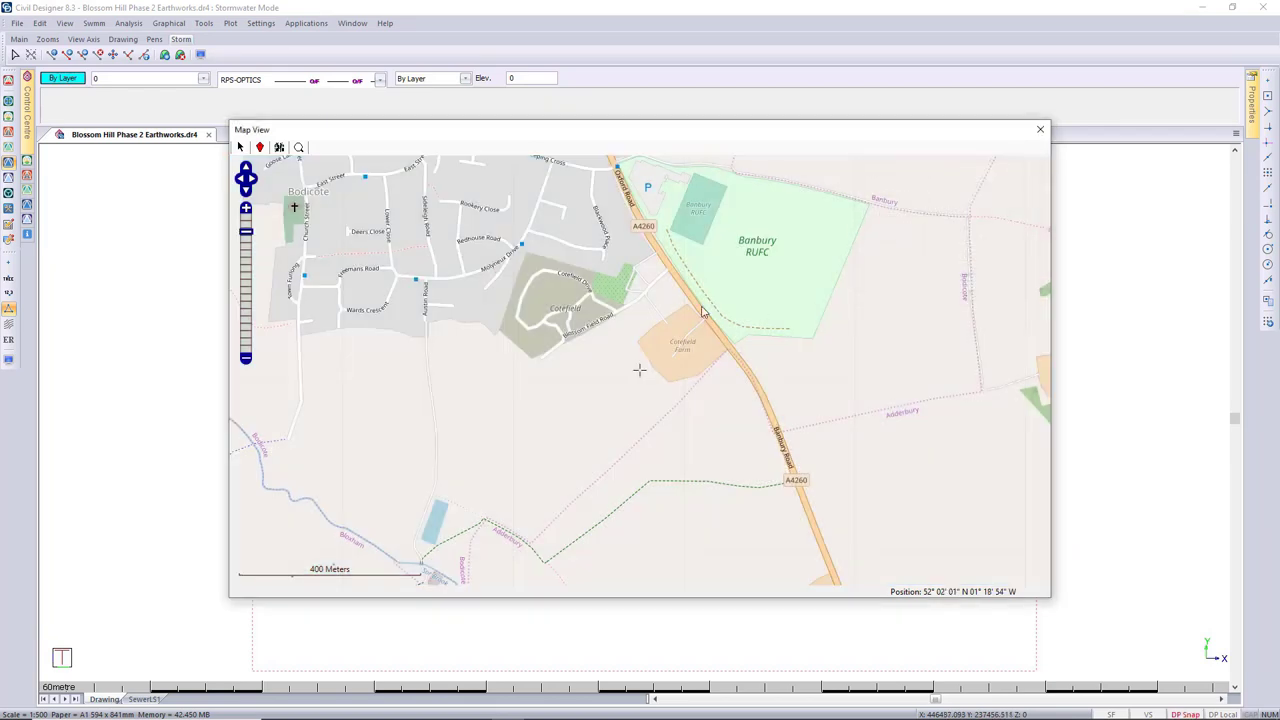
click(637, 347)
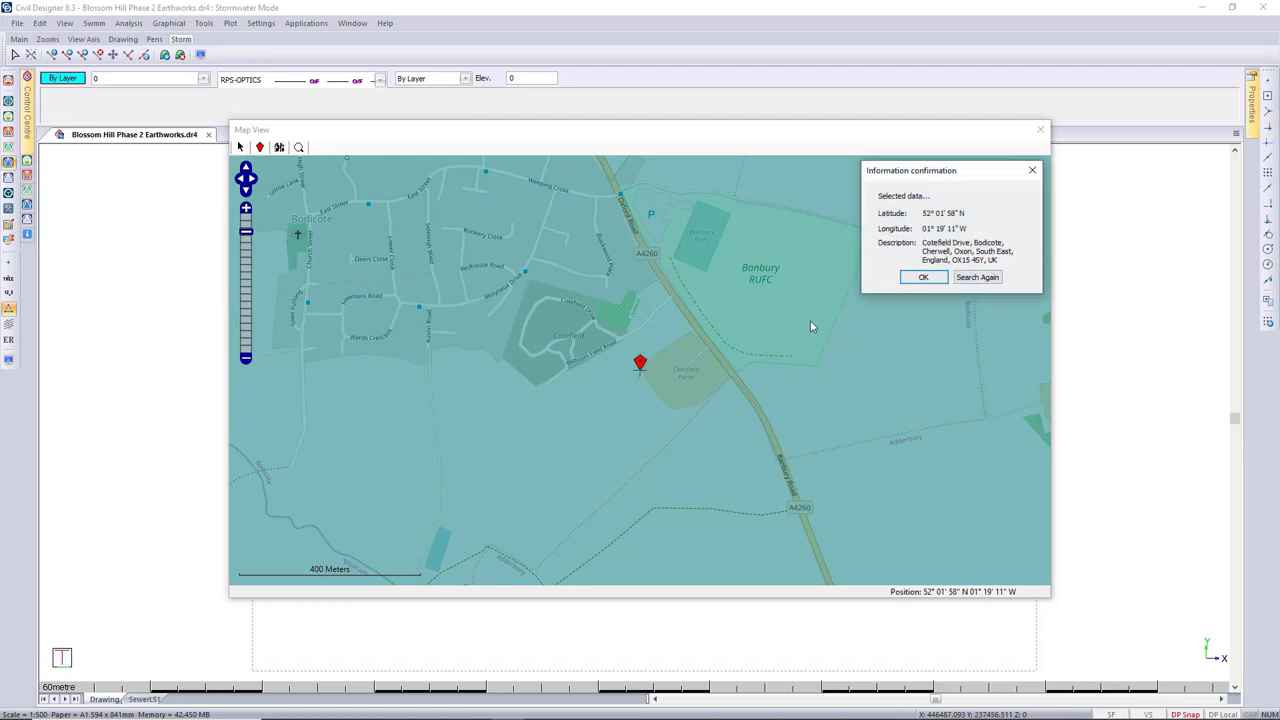
click(933, 279)
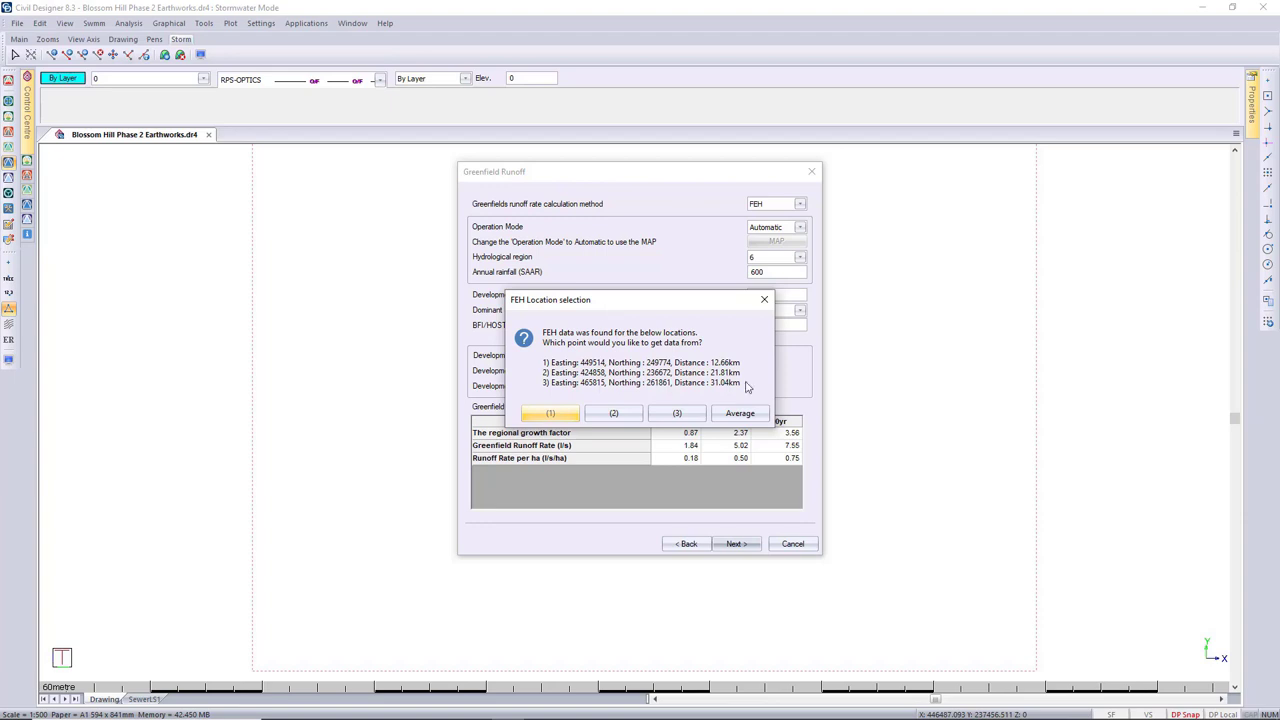
click(740, 413)
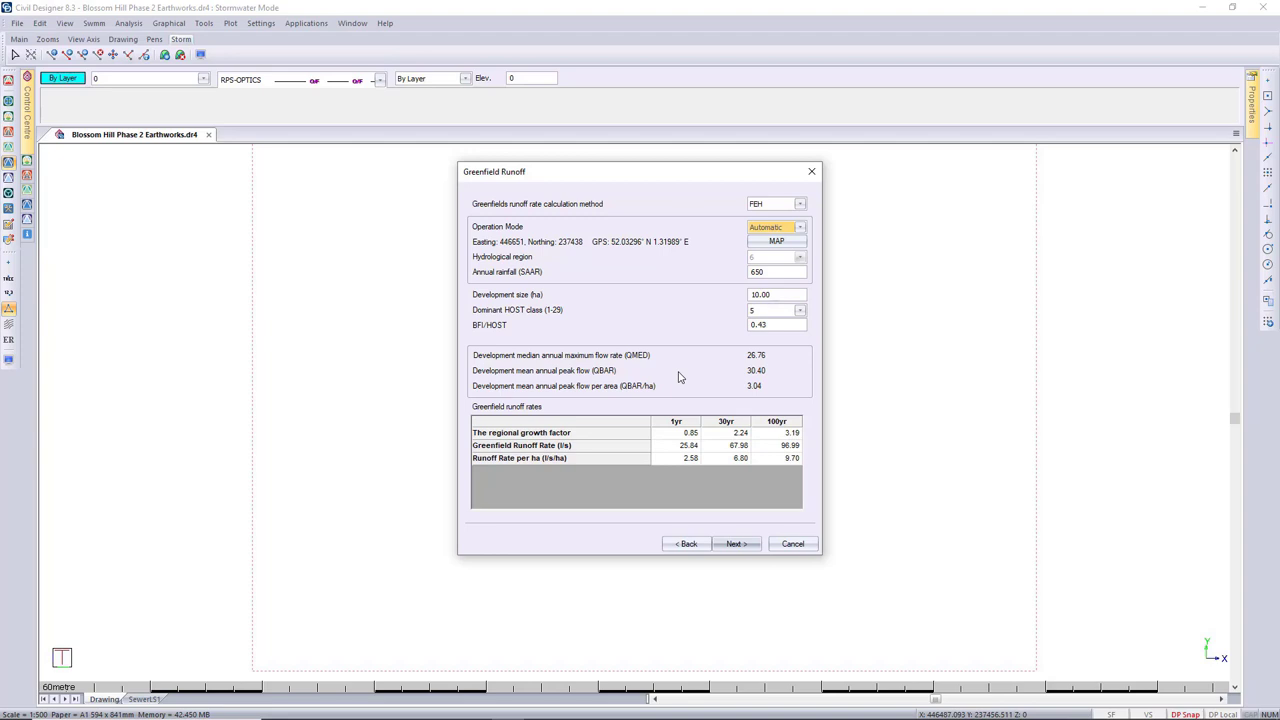
- Set the runoff calculation method to IH124 and continue through the Attenuation Storage and Long Term Storage pages to Treatment Storage
click(777, 204)
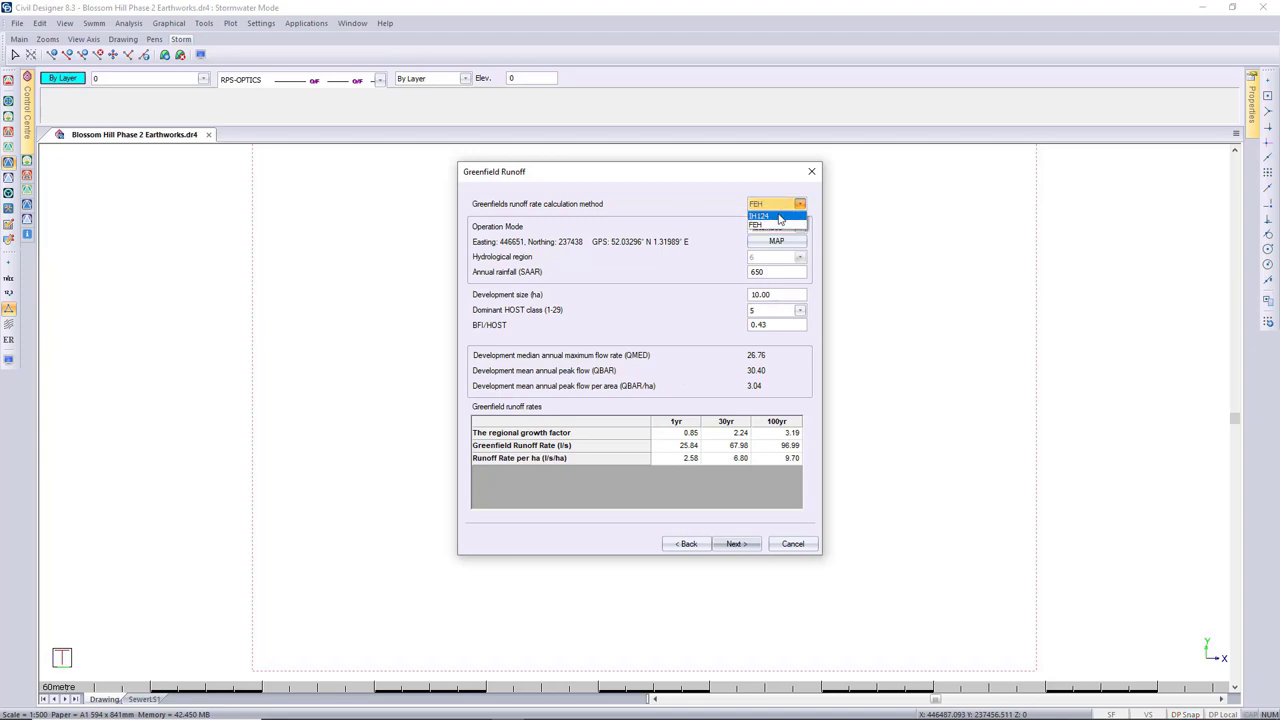
click(763, 216)
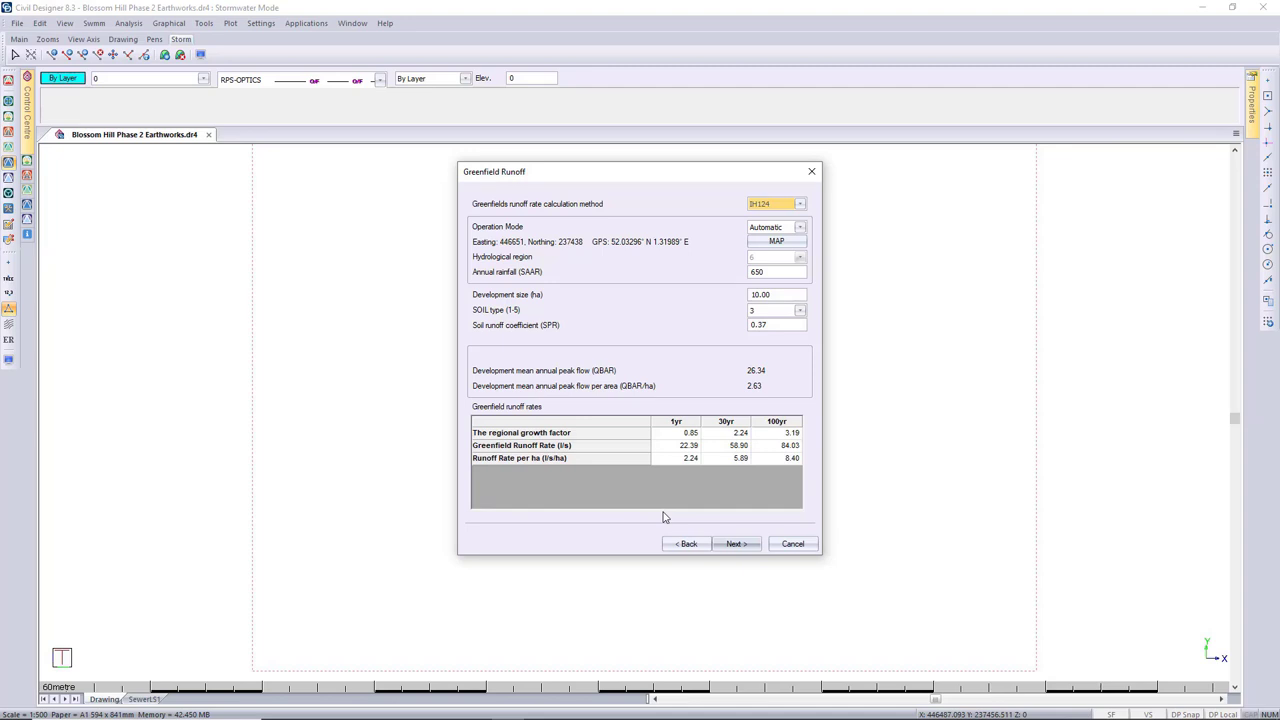
click(738, 547)
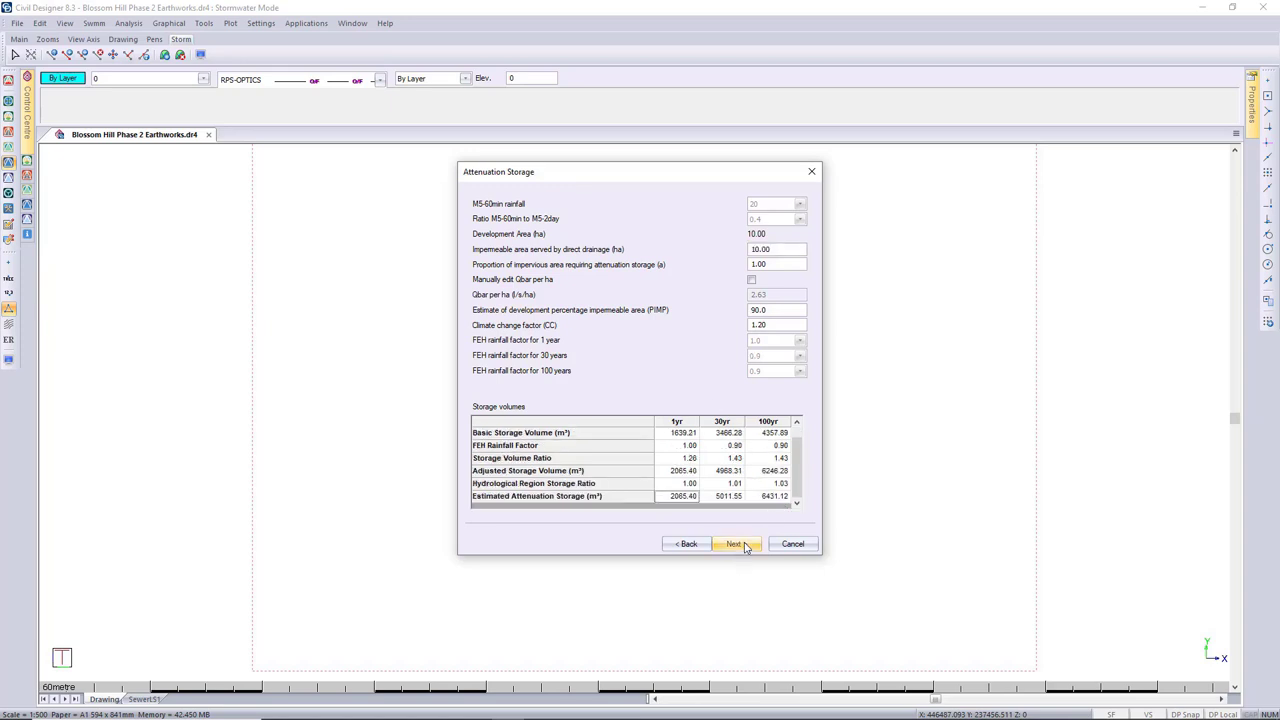
click(745, 545)
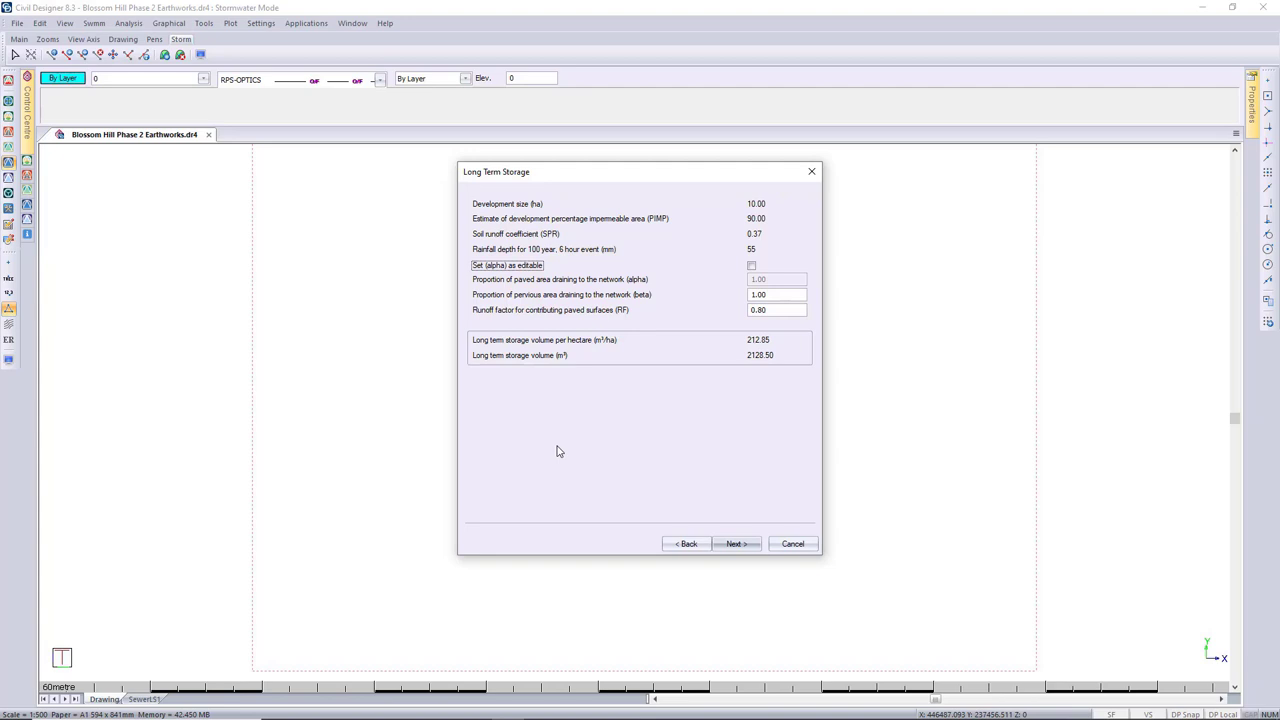
click(756, 545)
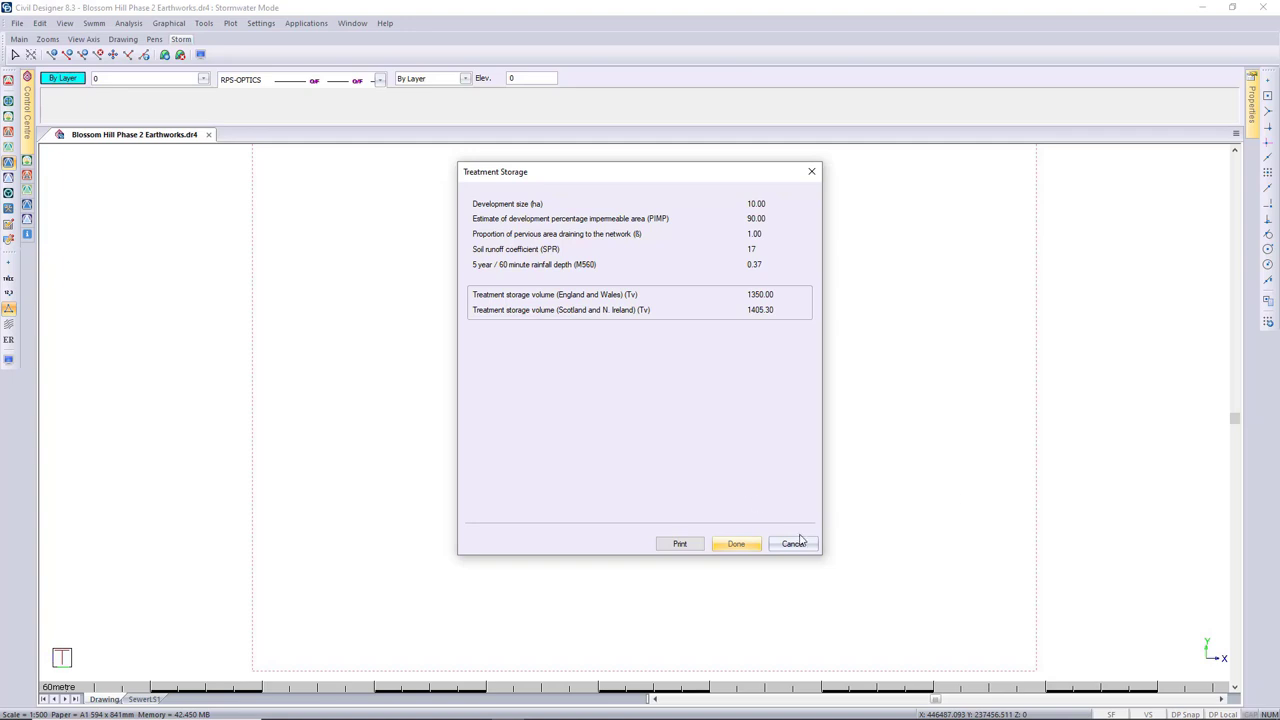
- Print the greenfield runoff results with Microsoft Print to PDF as "test" on the Desktop, and finish the runoff calculation
click(680, 544)
click(690, 296)
click(625, 342)
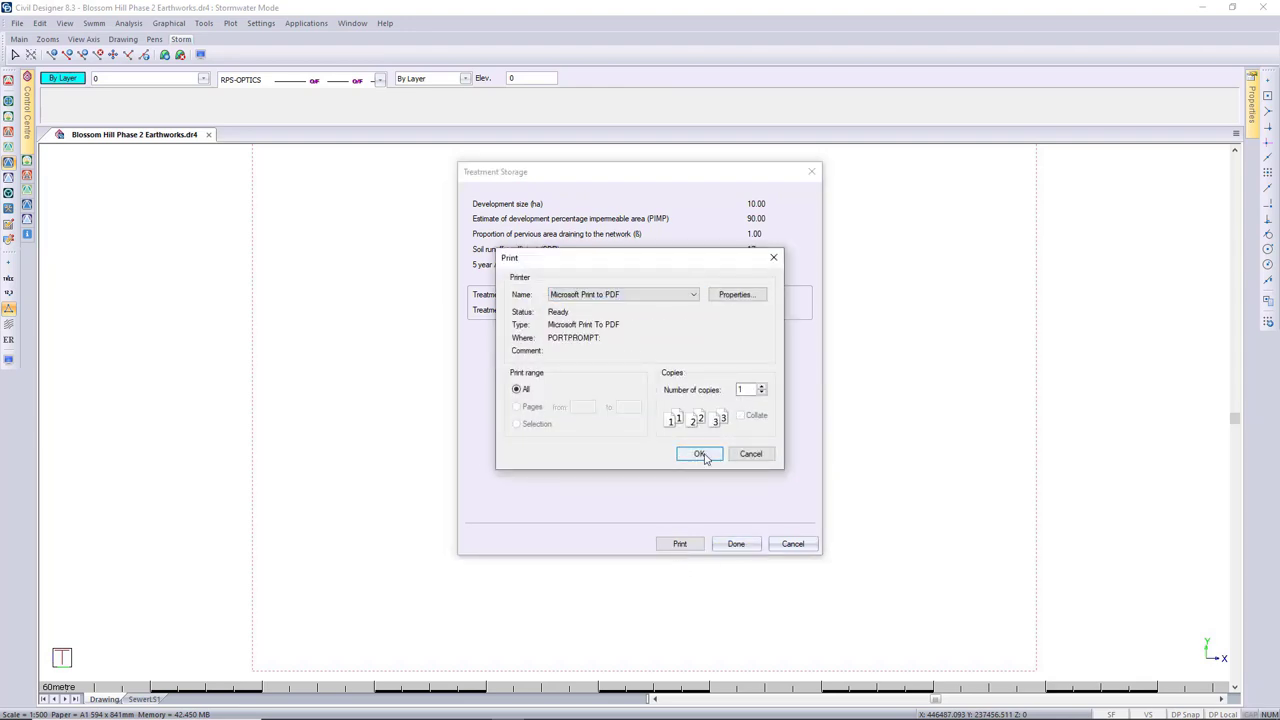
click(697, 453)
click(513, 291)
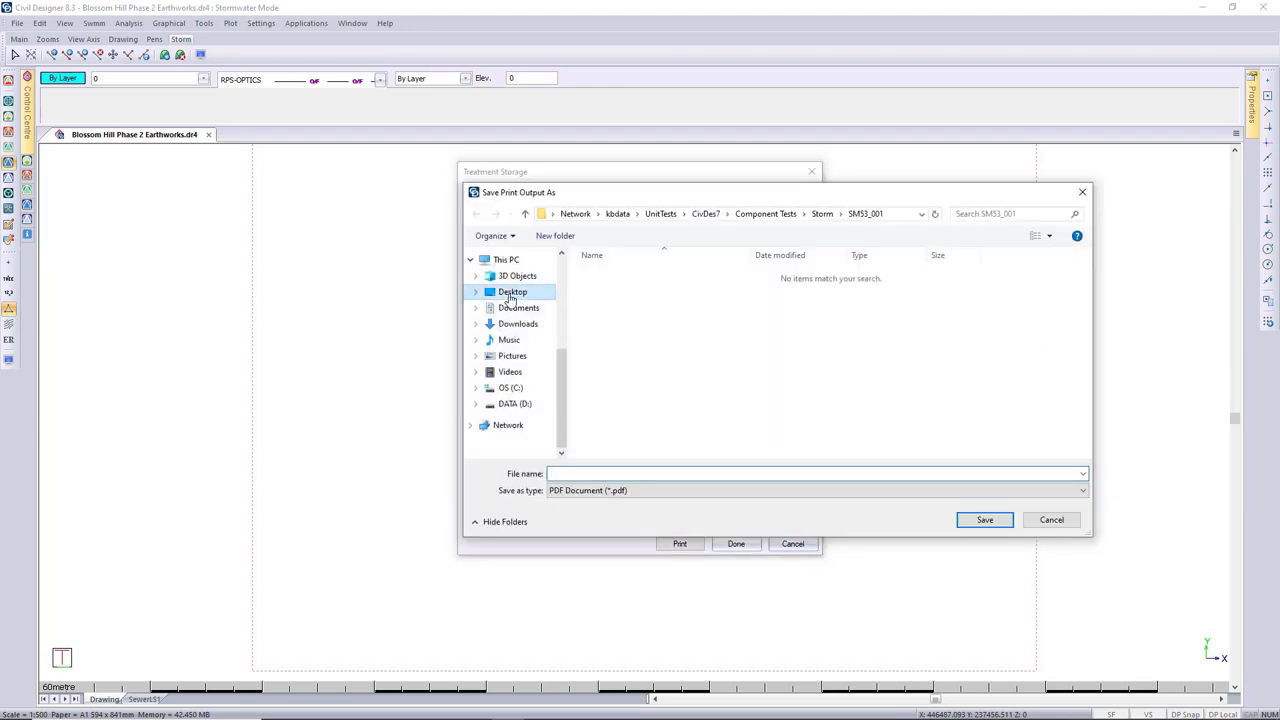
text(test)
key(Return)
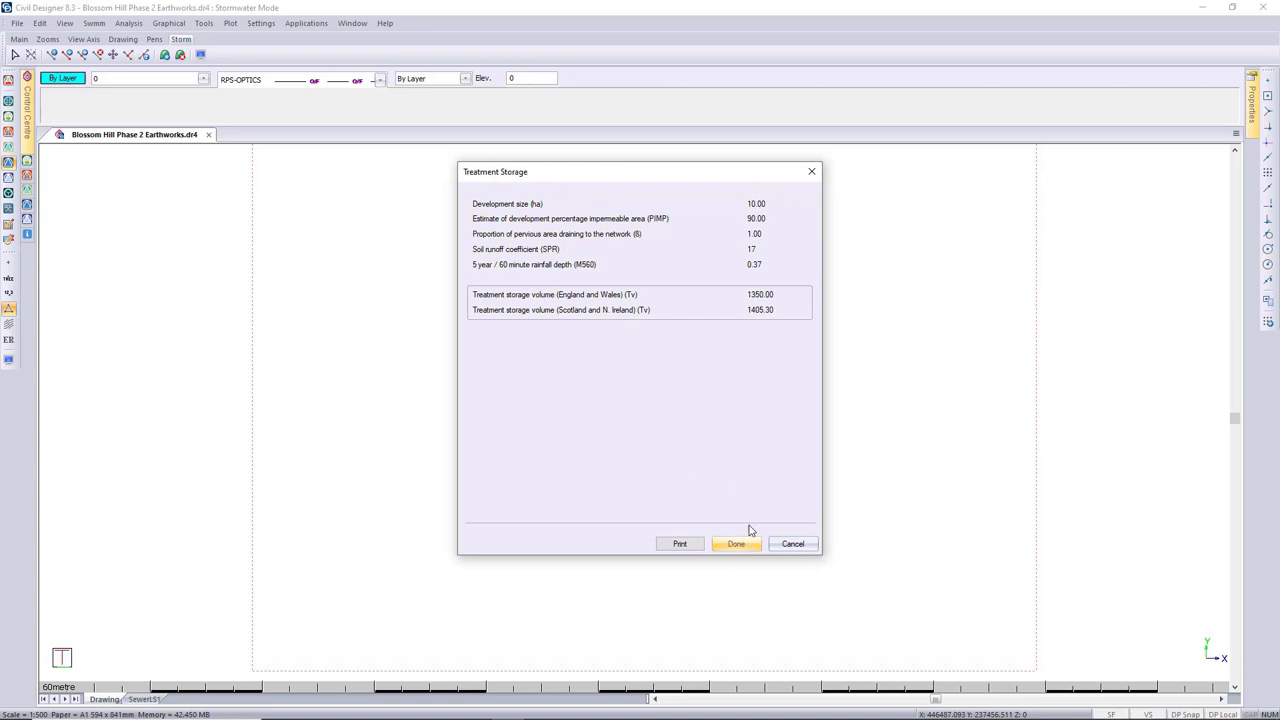
click(745, 544)
- Switch to File Explorer, open the test PDF from the Desktop to review the runoff report, and return to Civil Designer
key(alt+Tab)
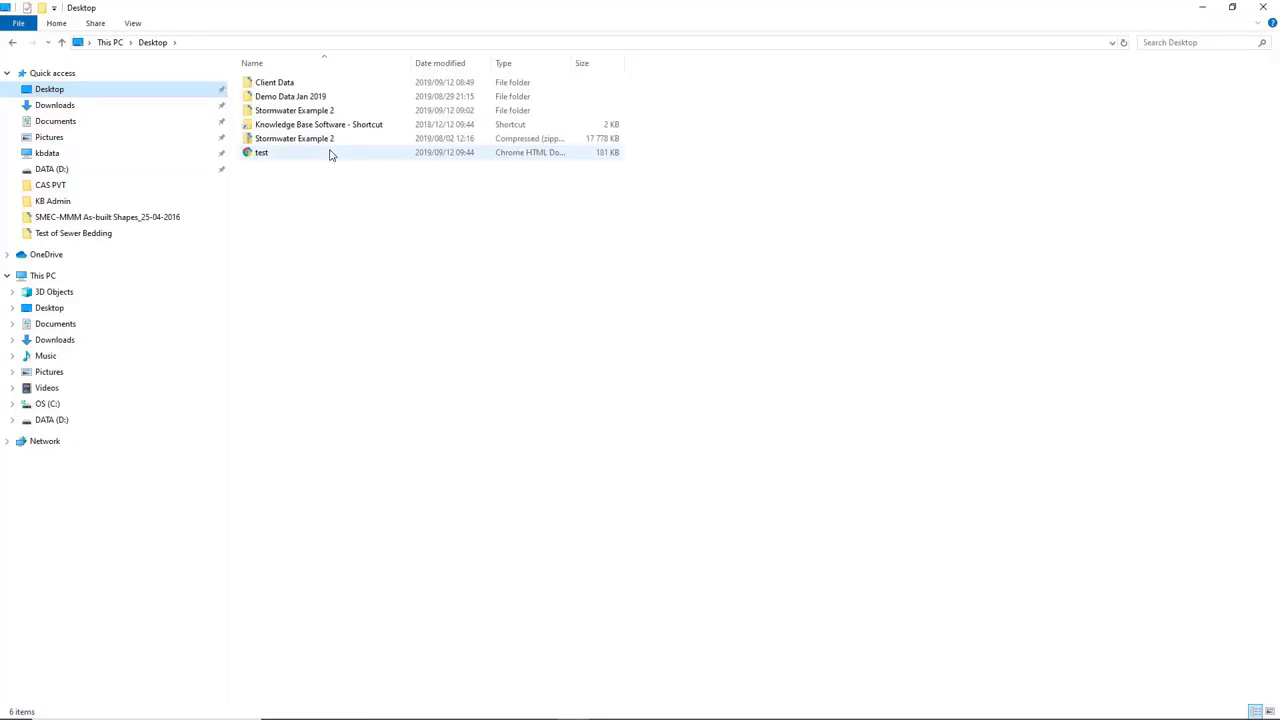
double_click(331, 154)
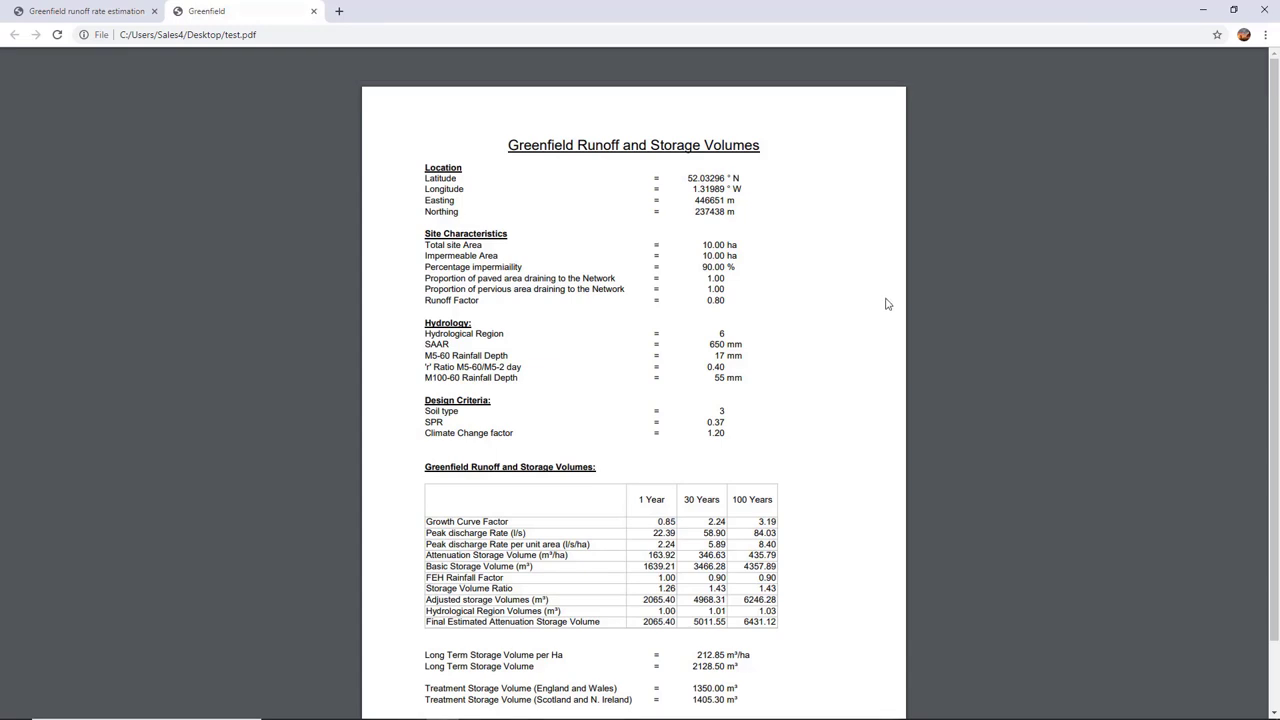
scroll(885, 304, down, 1)
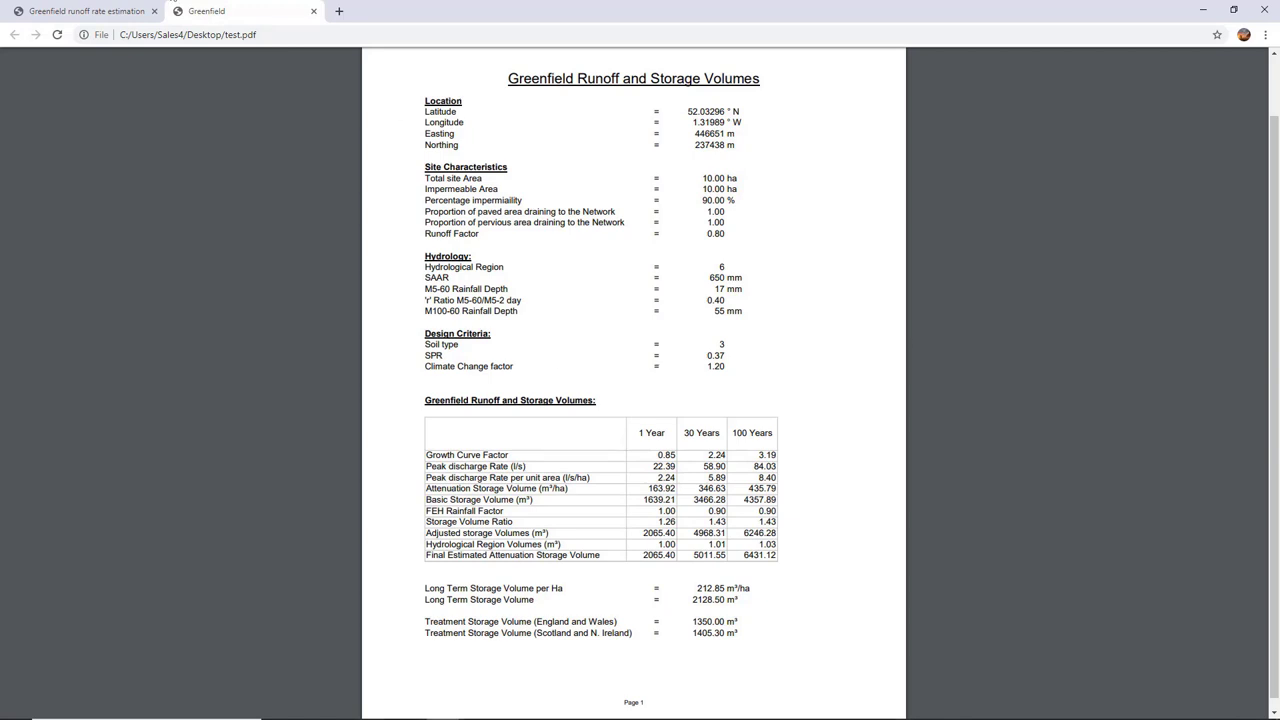
key(alt+Tab)
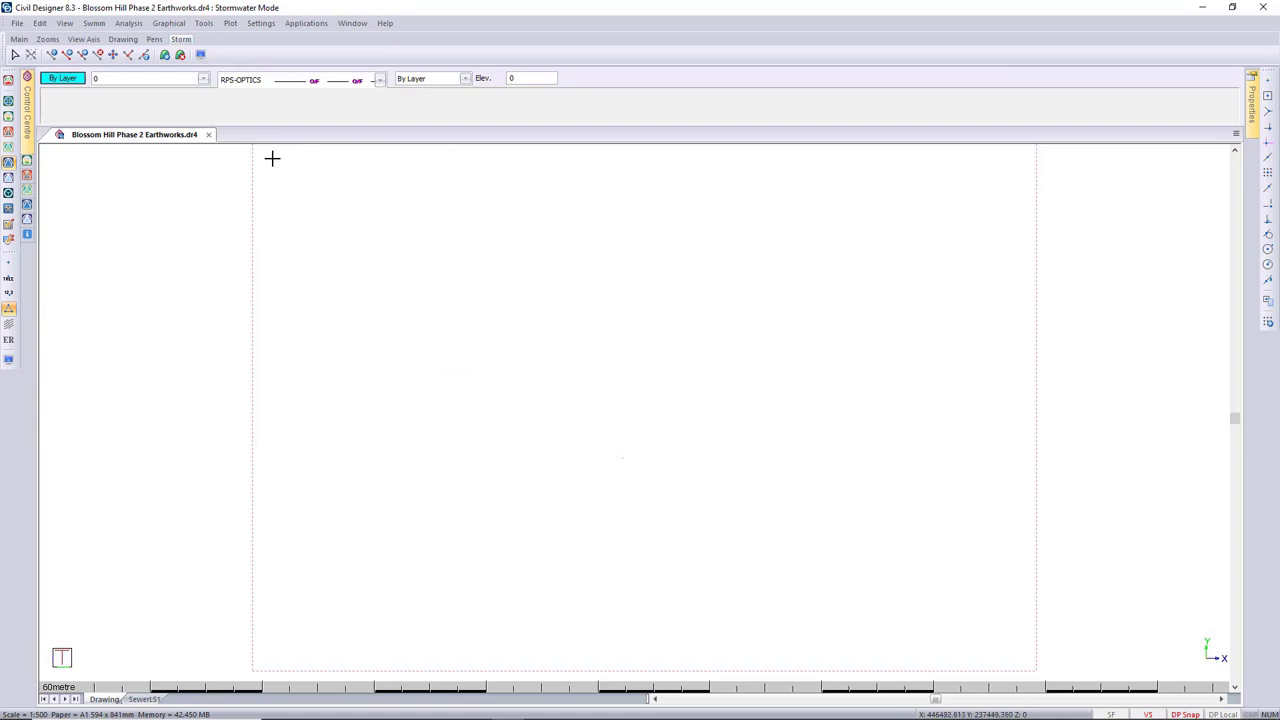
- Open the Storm Control Panel and set the storm type to FSR
click(42, 25)
click(95, 88)
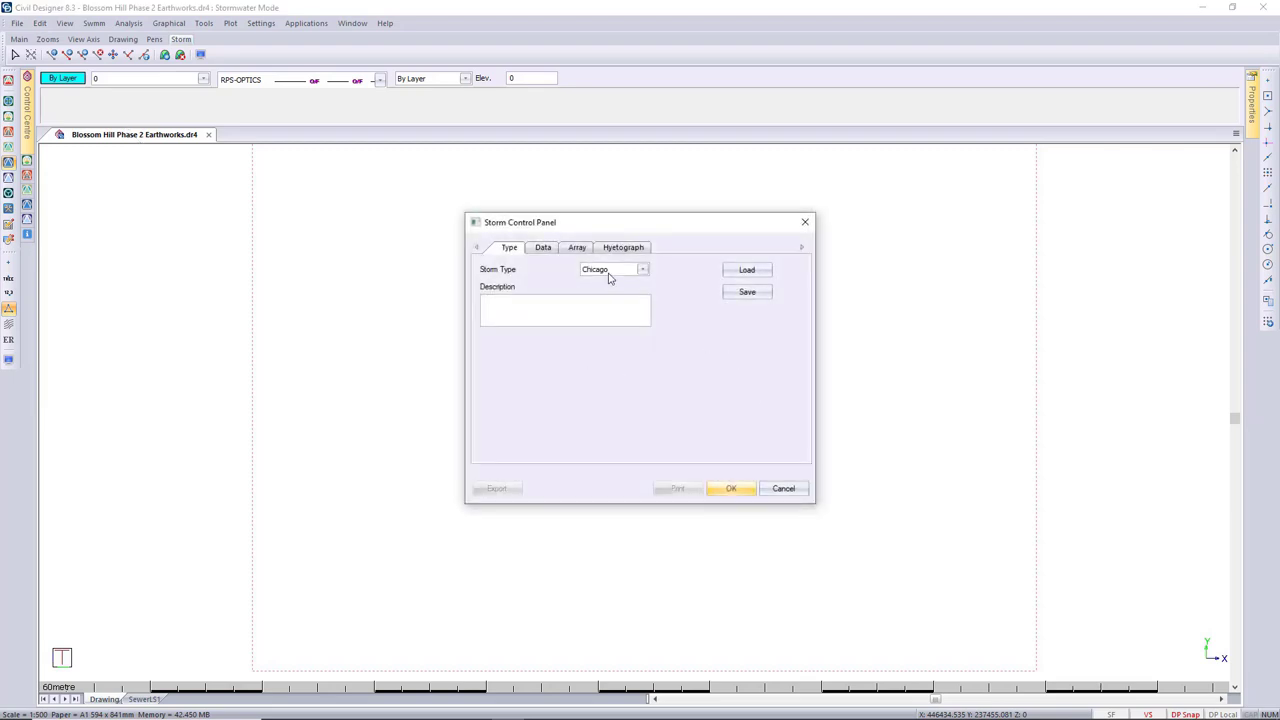
click(610, 273)
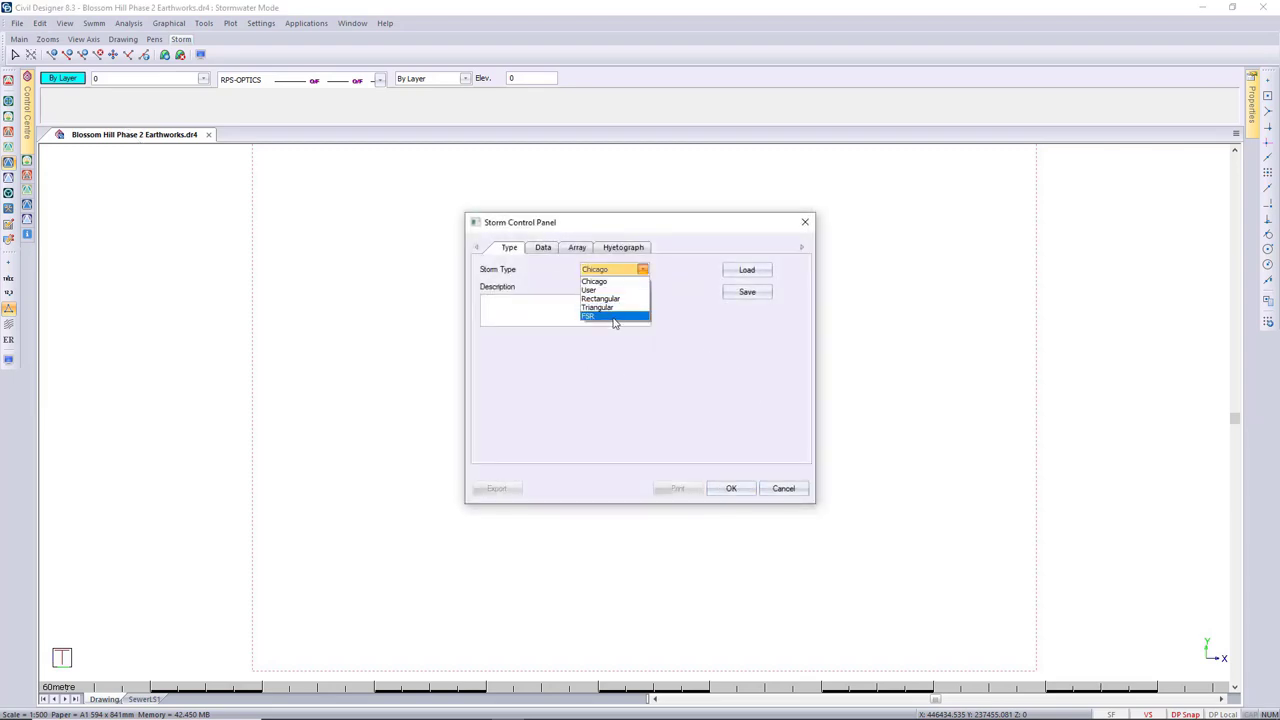
click(614, 317)
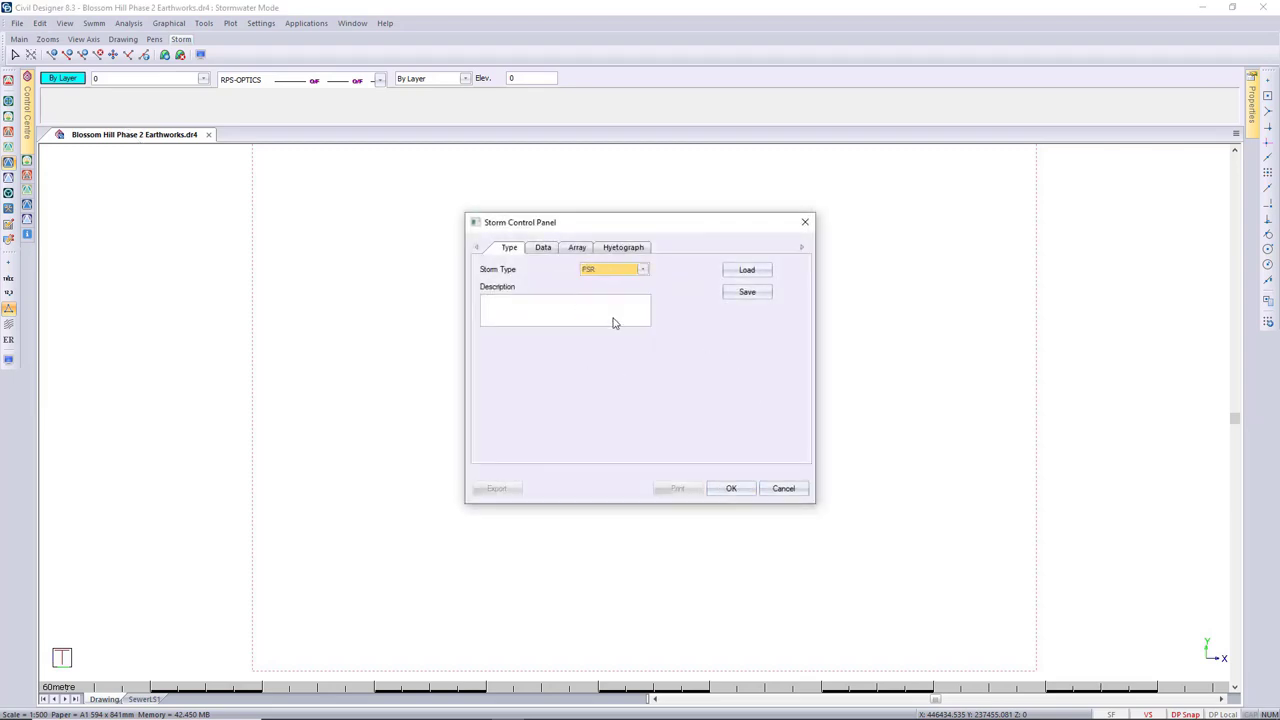
- Get the FSR rainfall parameters from the confirmed site location on the map, examine the hyetograph, and close the Storm Control Panel
click(543, 250)
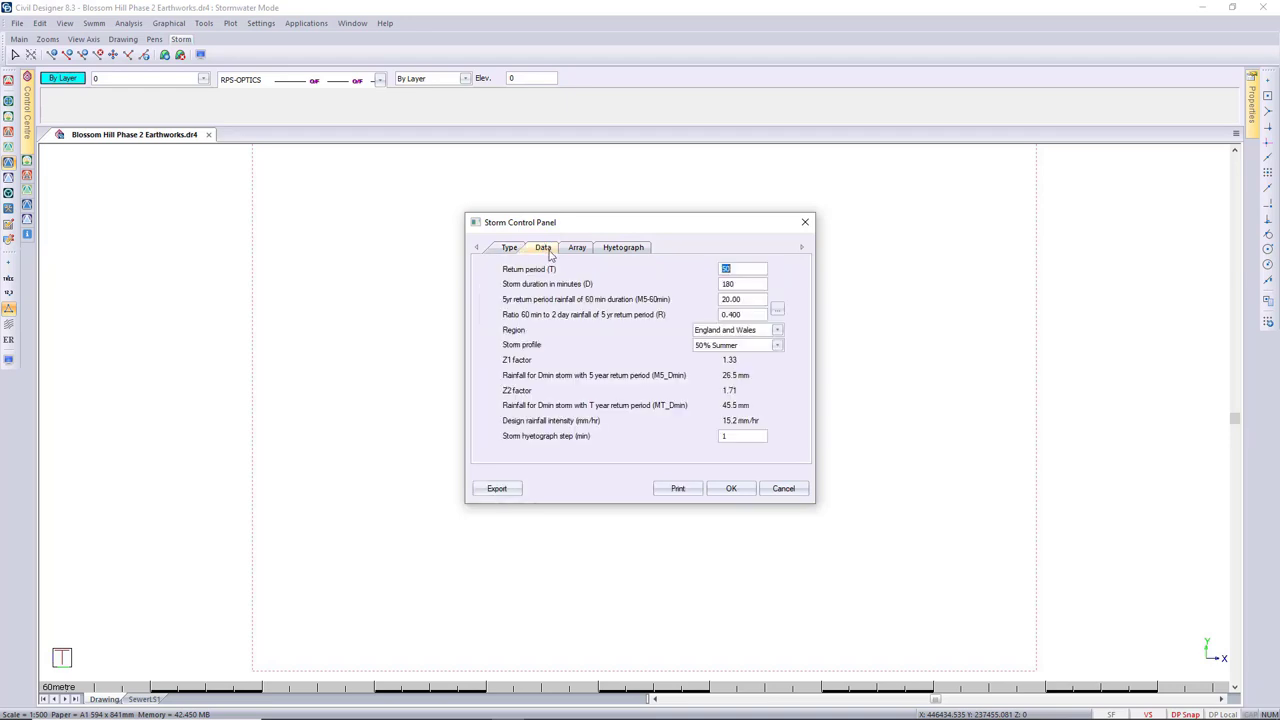
click(778, 310)
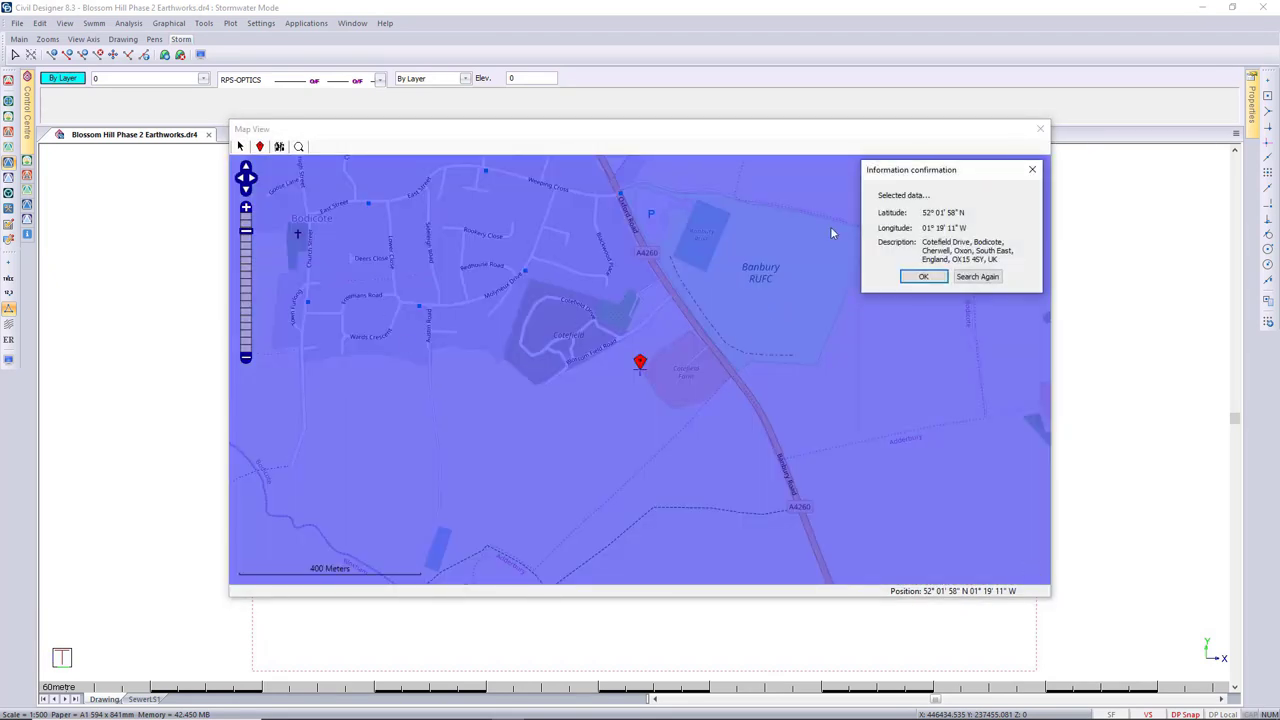
click(924, 278)
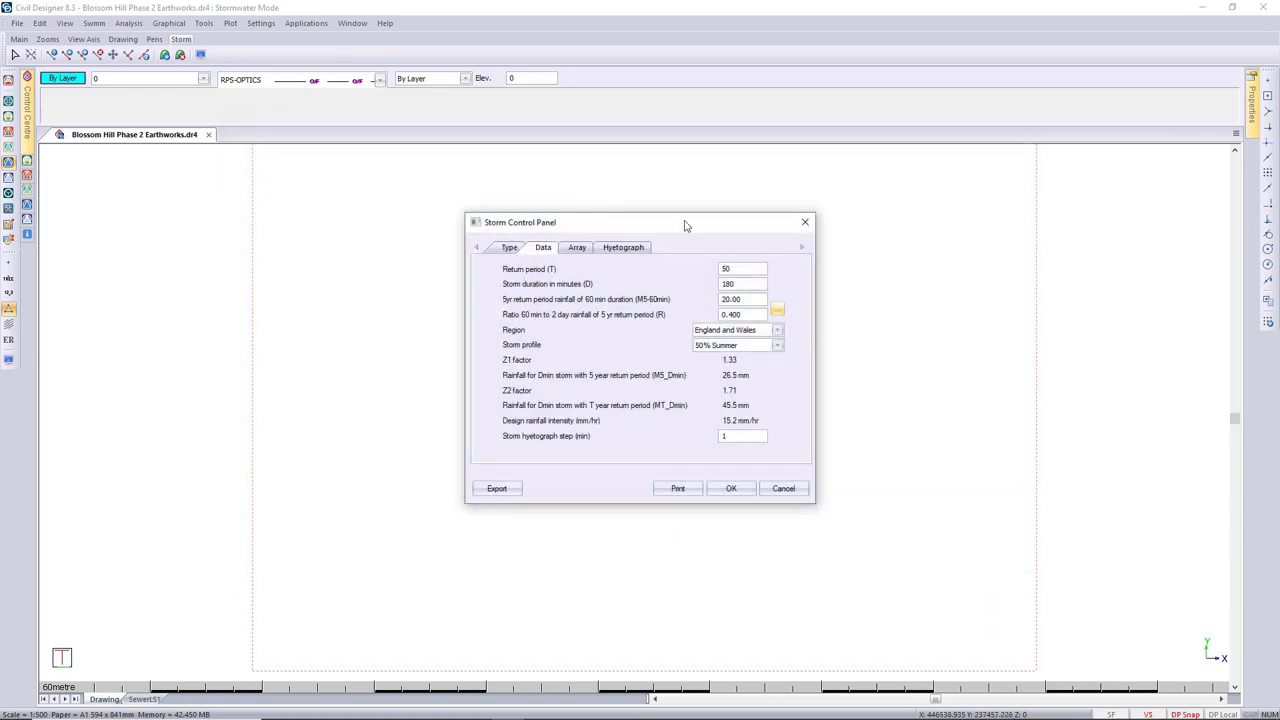
click(612, 247)
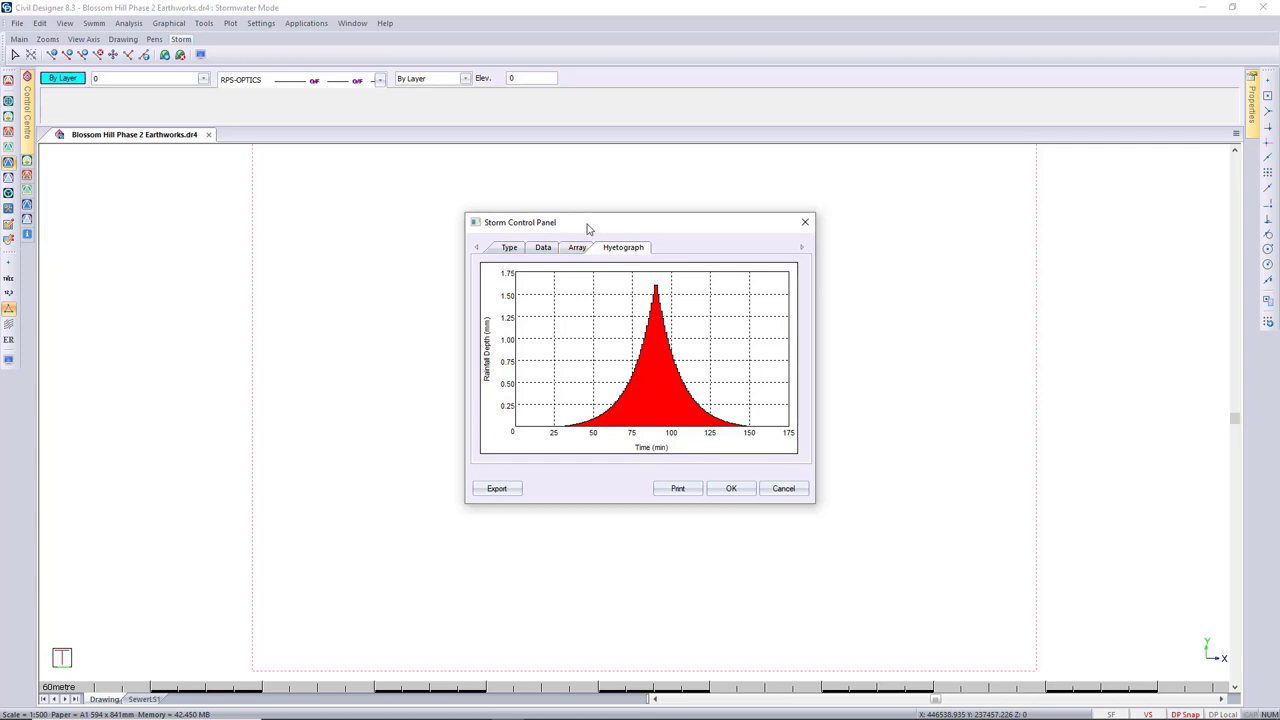
click(805, 222)
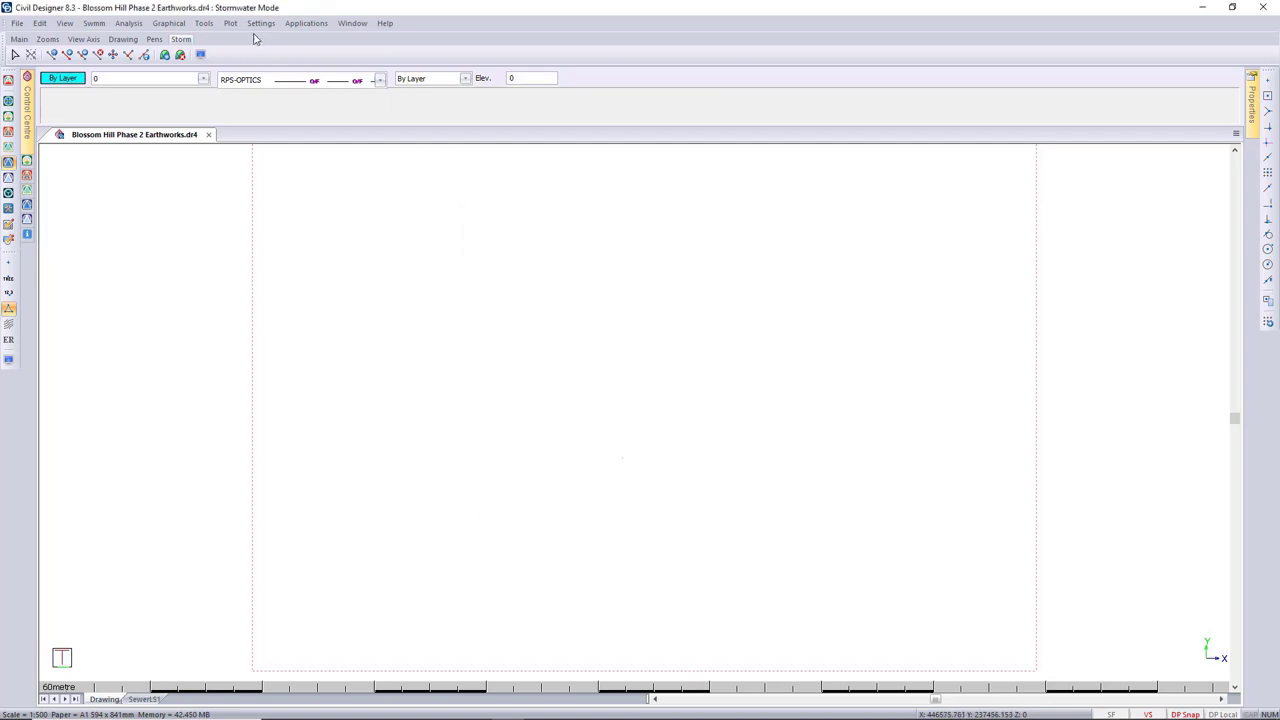
- Start a soakaway design and open its infiltration rate calculation, trying the Manual mode and returning to Automatic
click(116, 22)
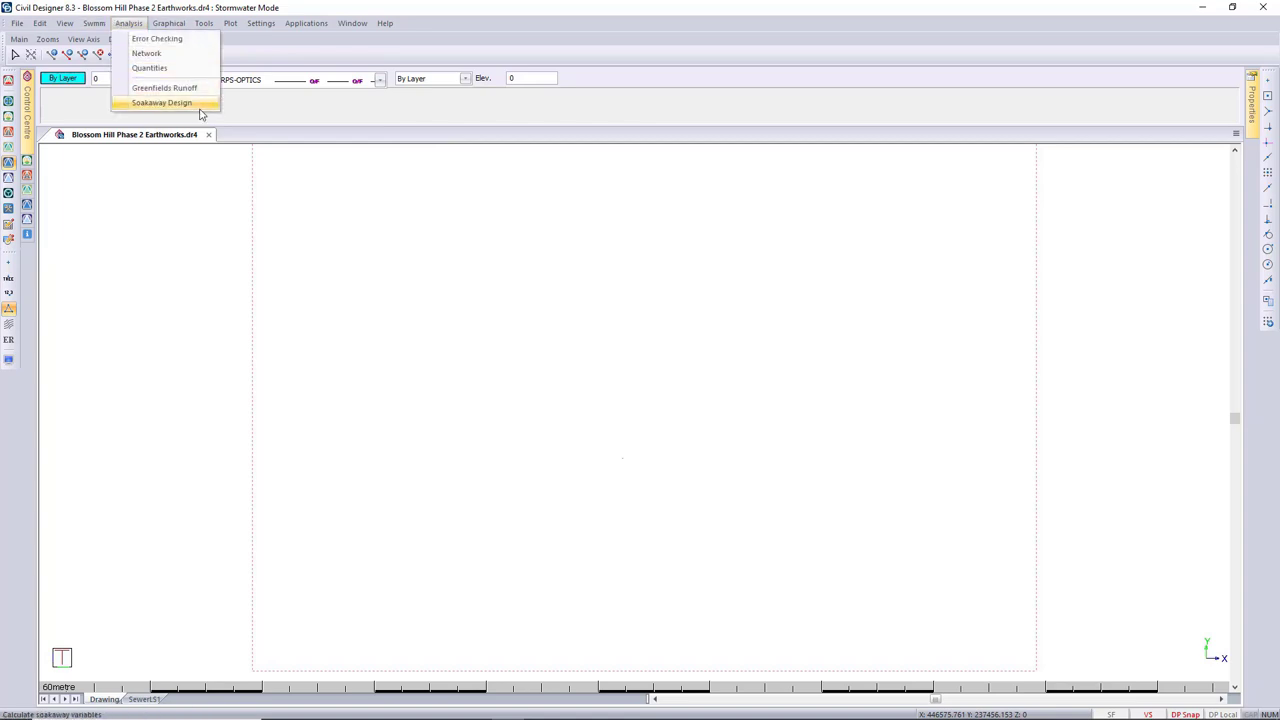
click(162, 103)
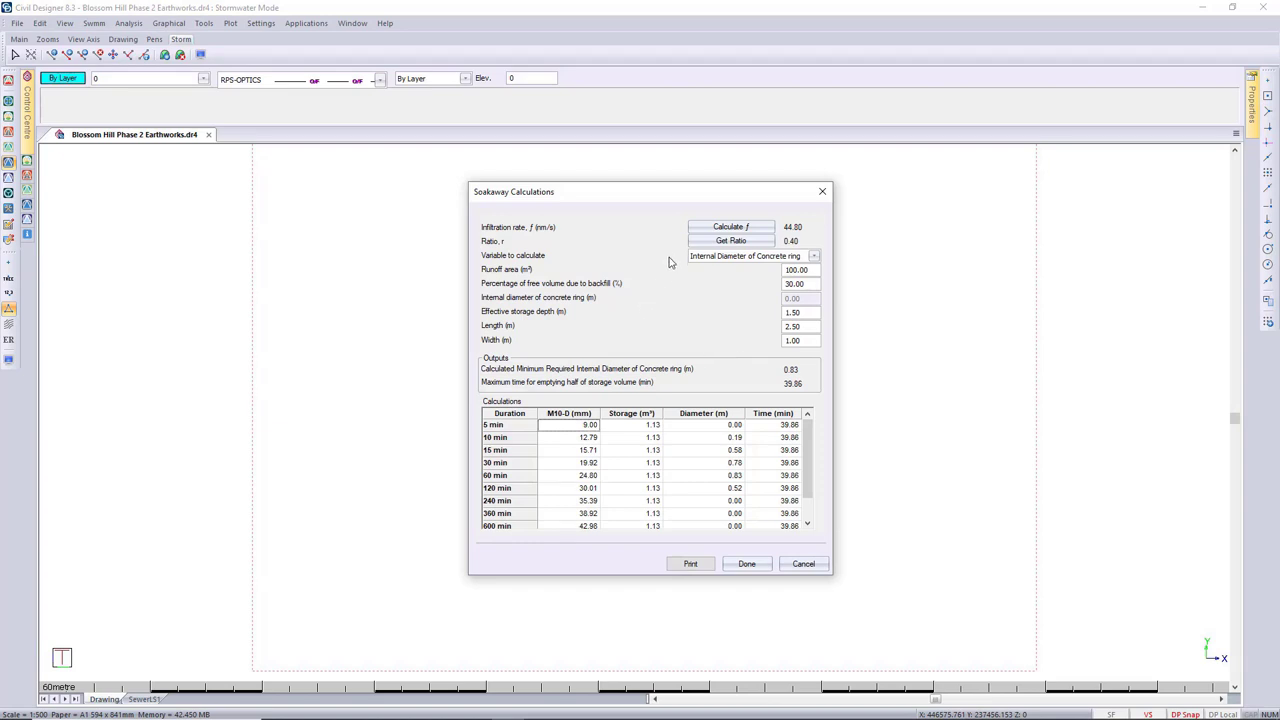
click(757, 230)
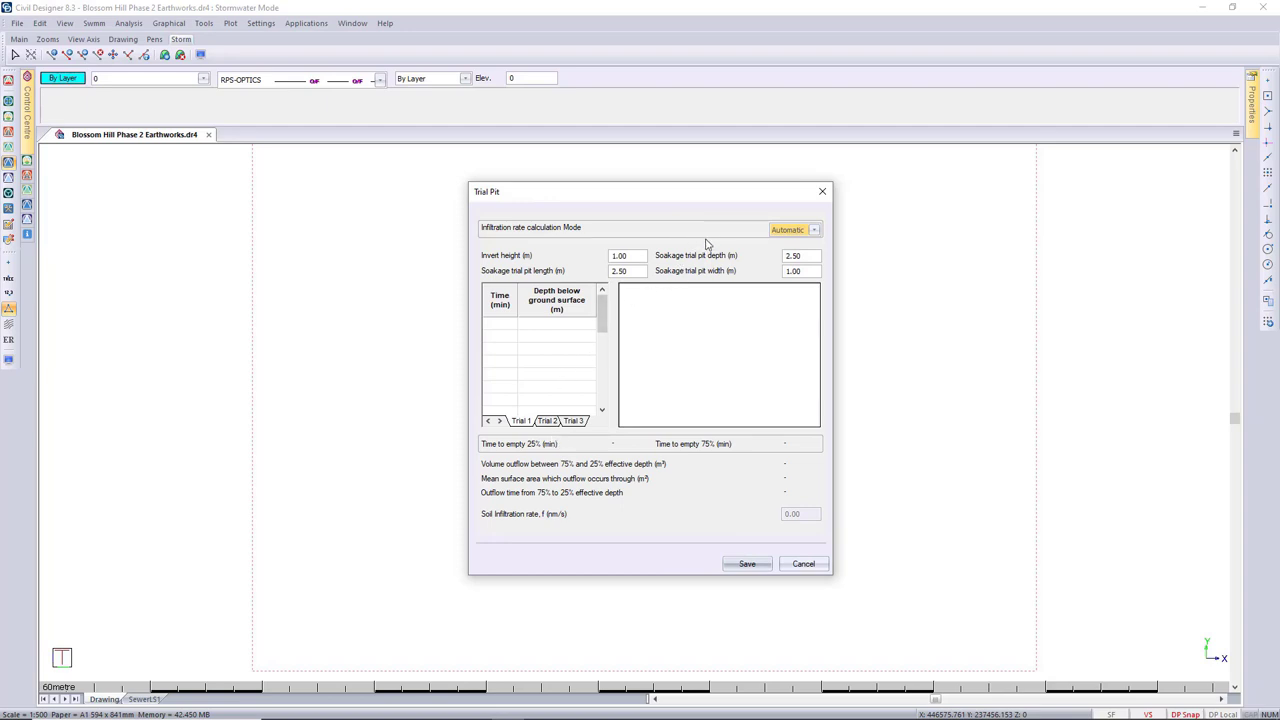
click(788, 231)
click(782, 250)
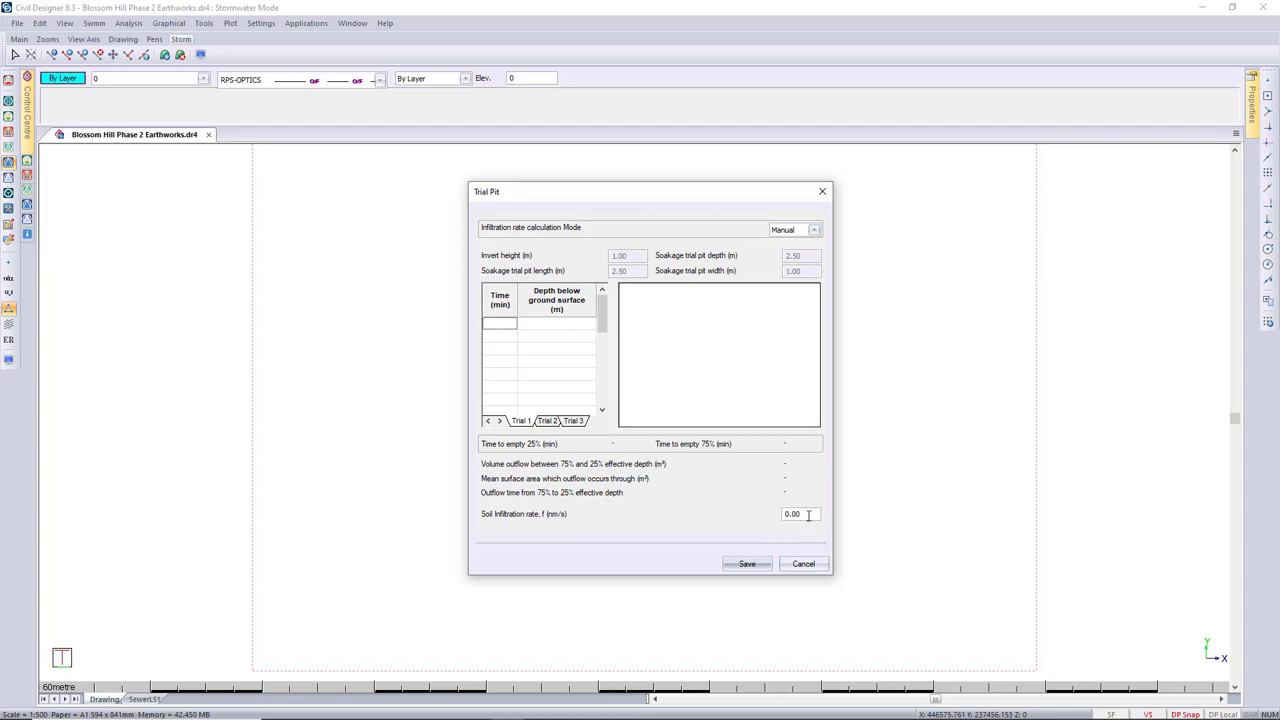
click(784, 231)
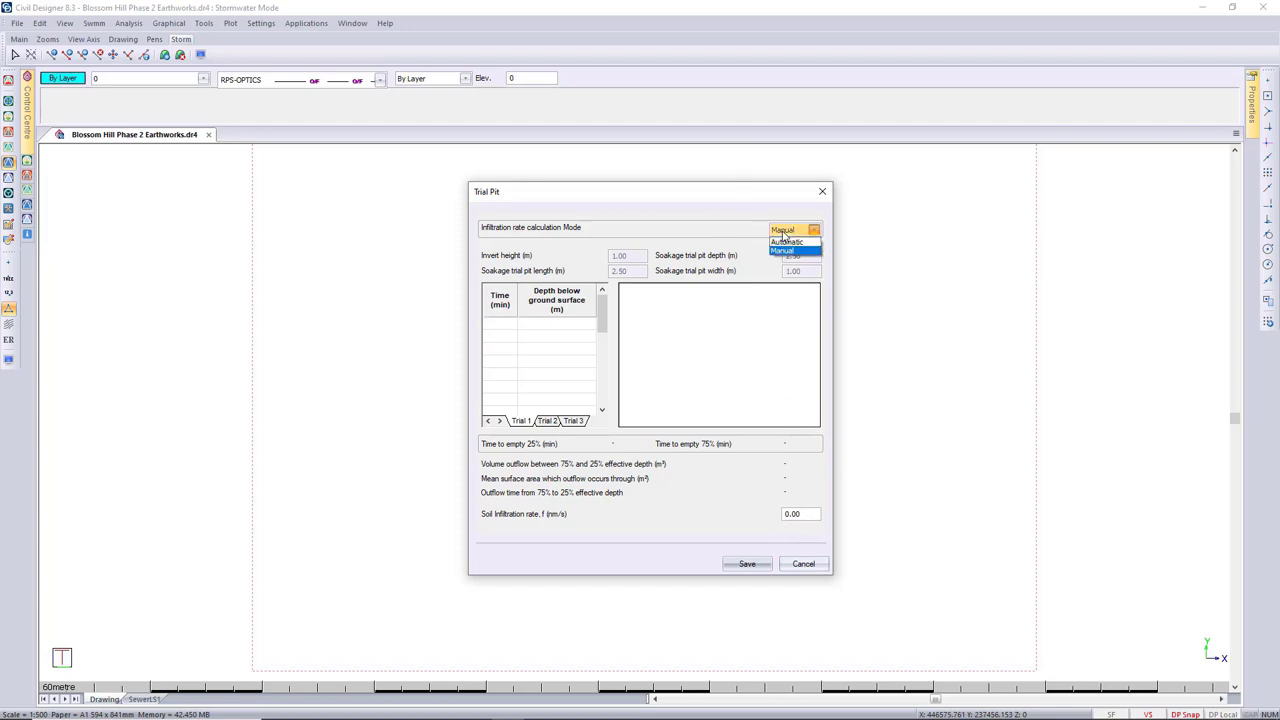
click(786, 242)
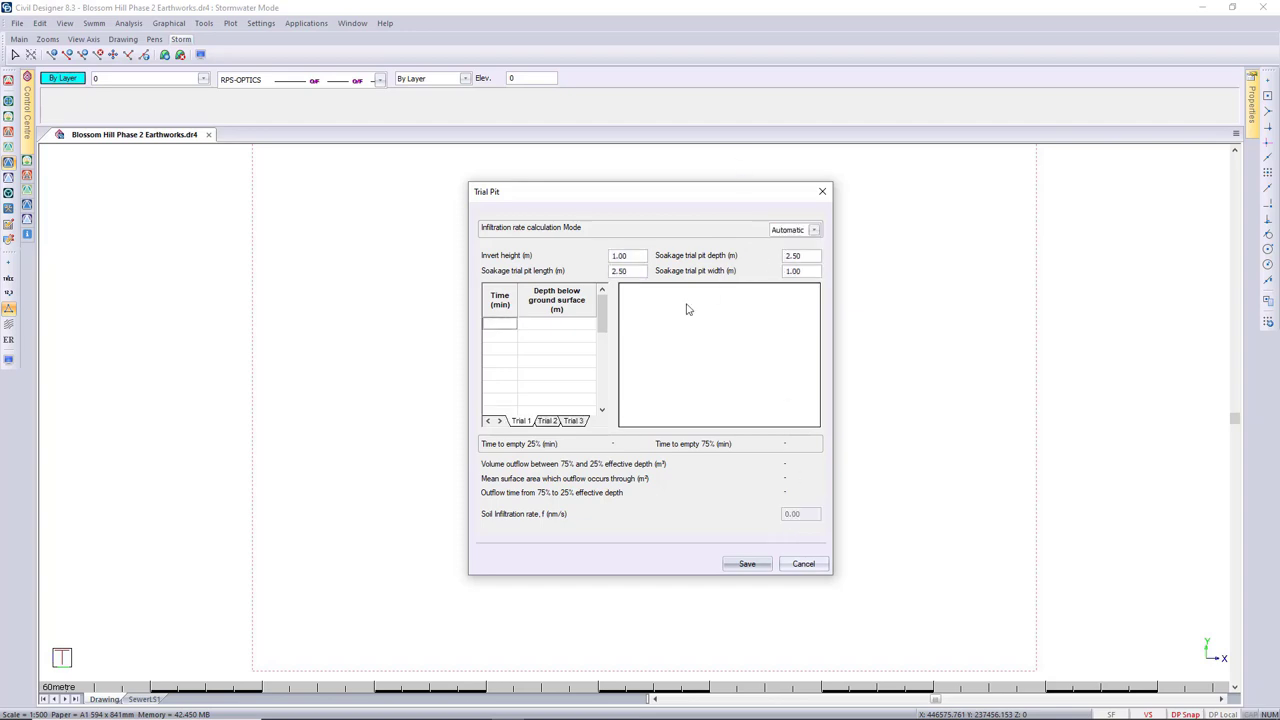
- Import the SampleData CSV from the Storm component tests' SM54_001 folder into Trial 1, overwriting the existing grid data
right_click(510, 376)
click(596, 447)
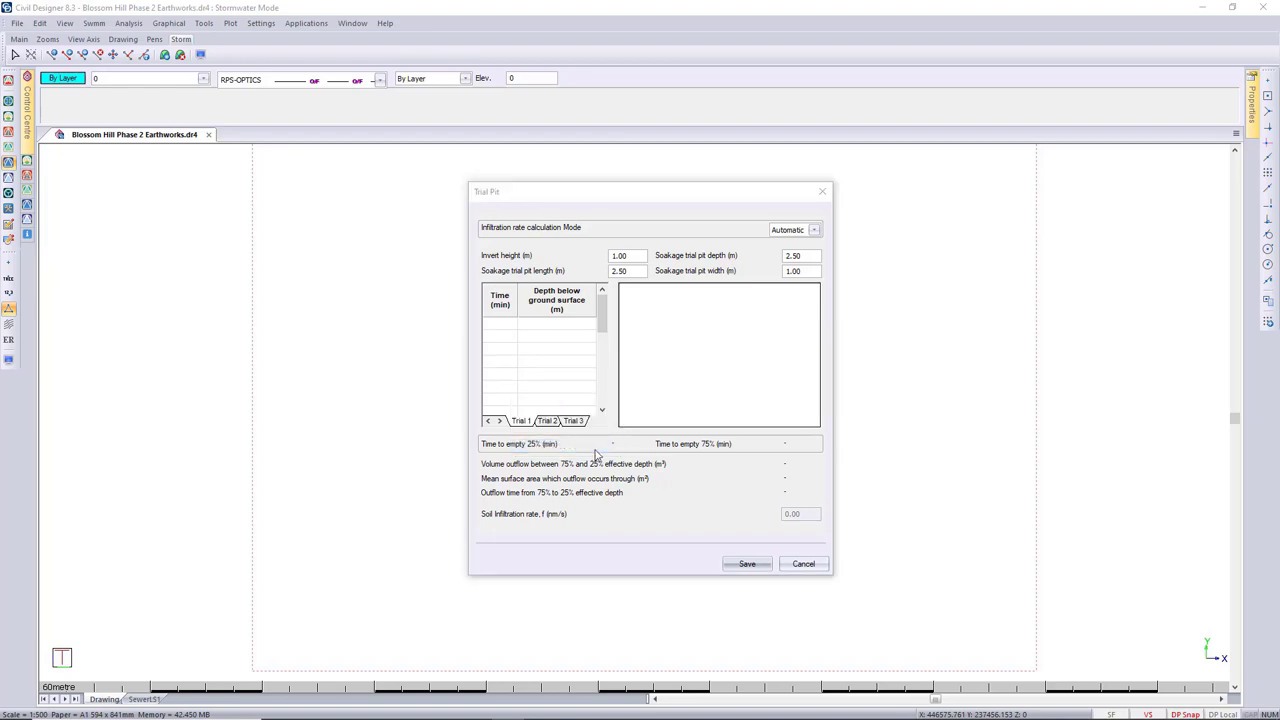
click(683, 238)
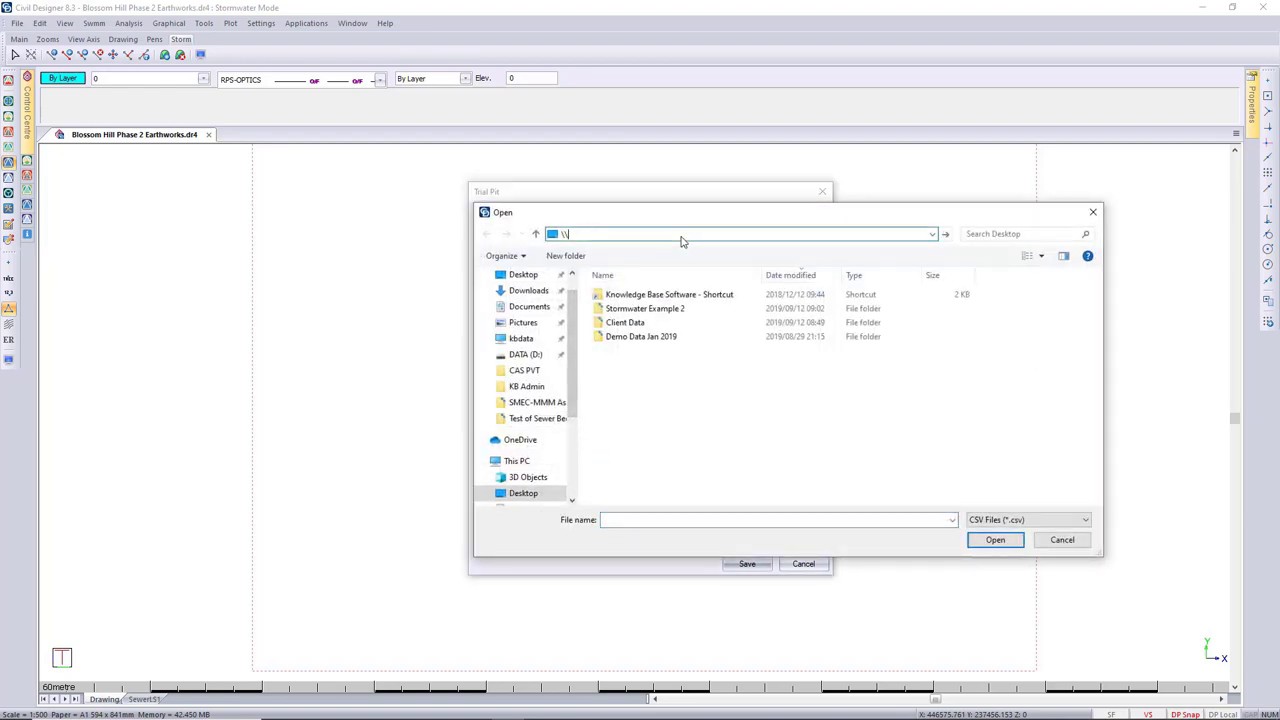
text(\\kbdata\UnitTests\CivDes7\Component Tests\Storm)
key(Return)
double_click(726, 318)
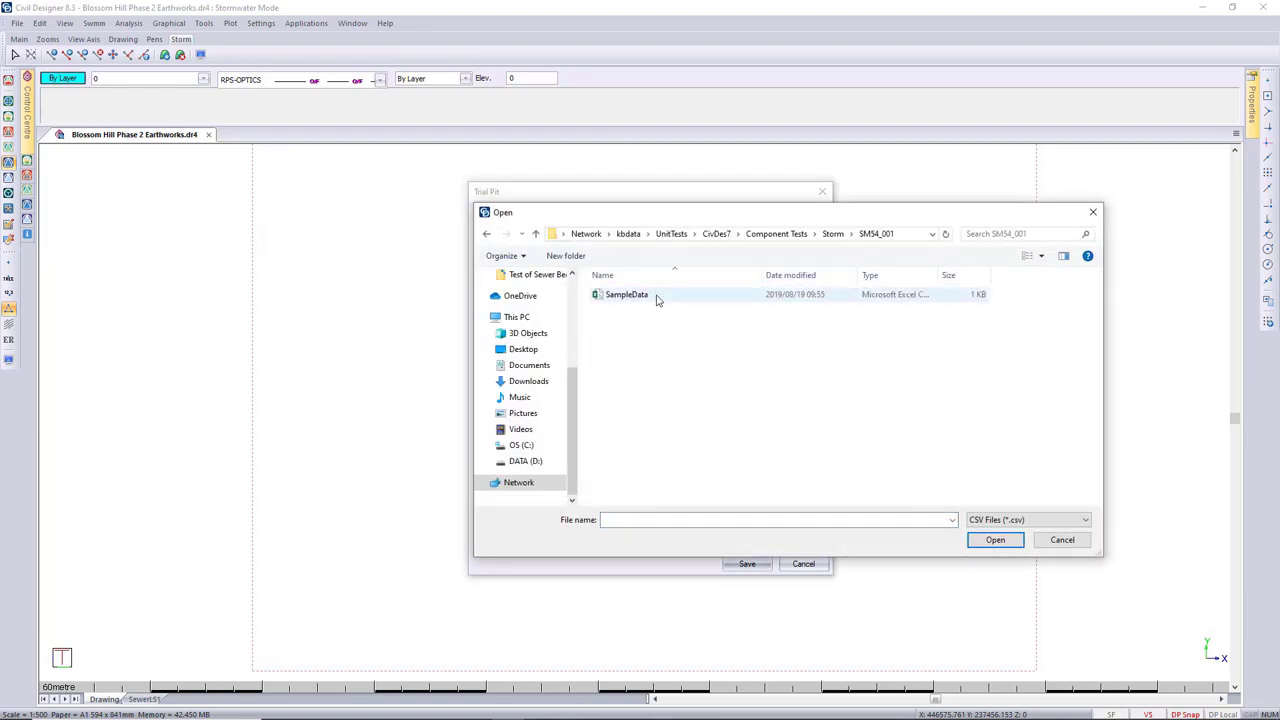
double_click(655, 297)
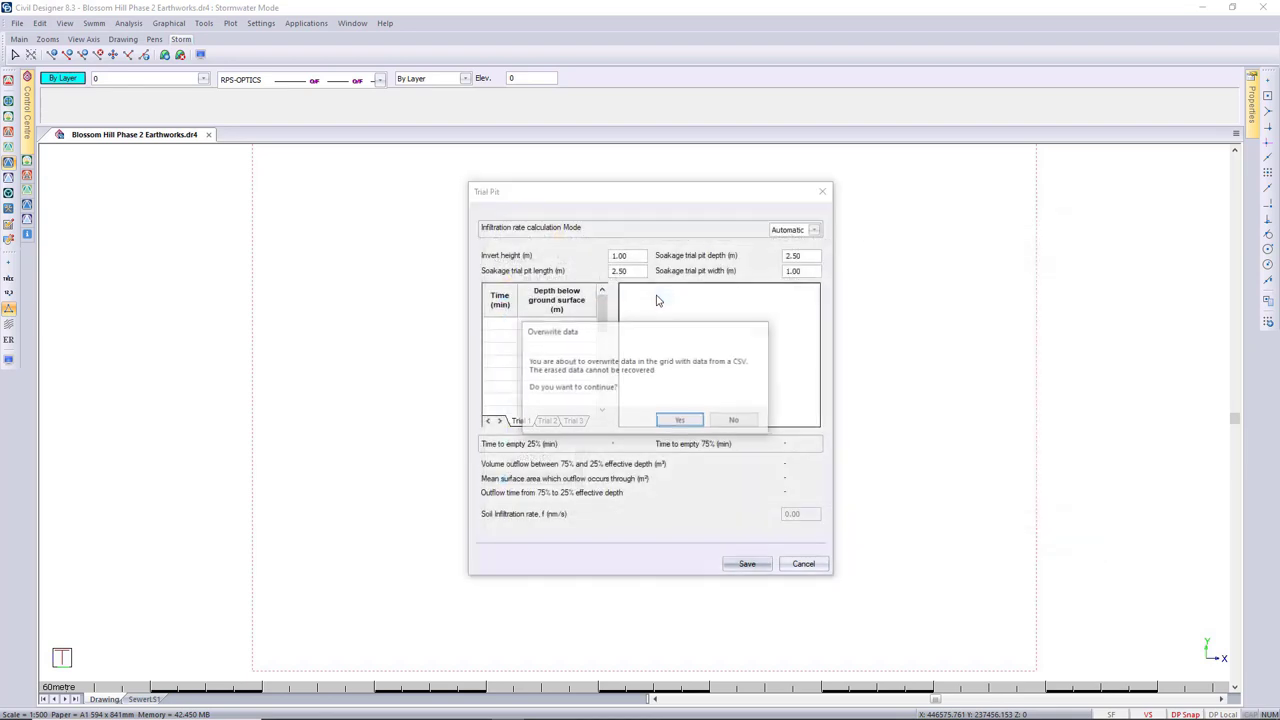
click(680, 421)
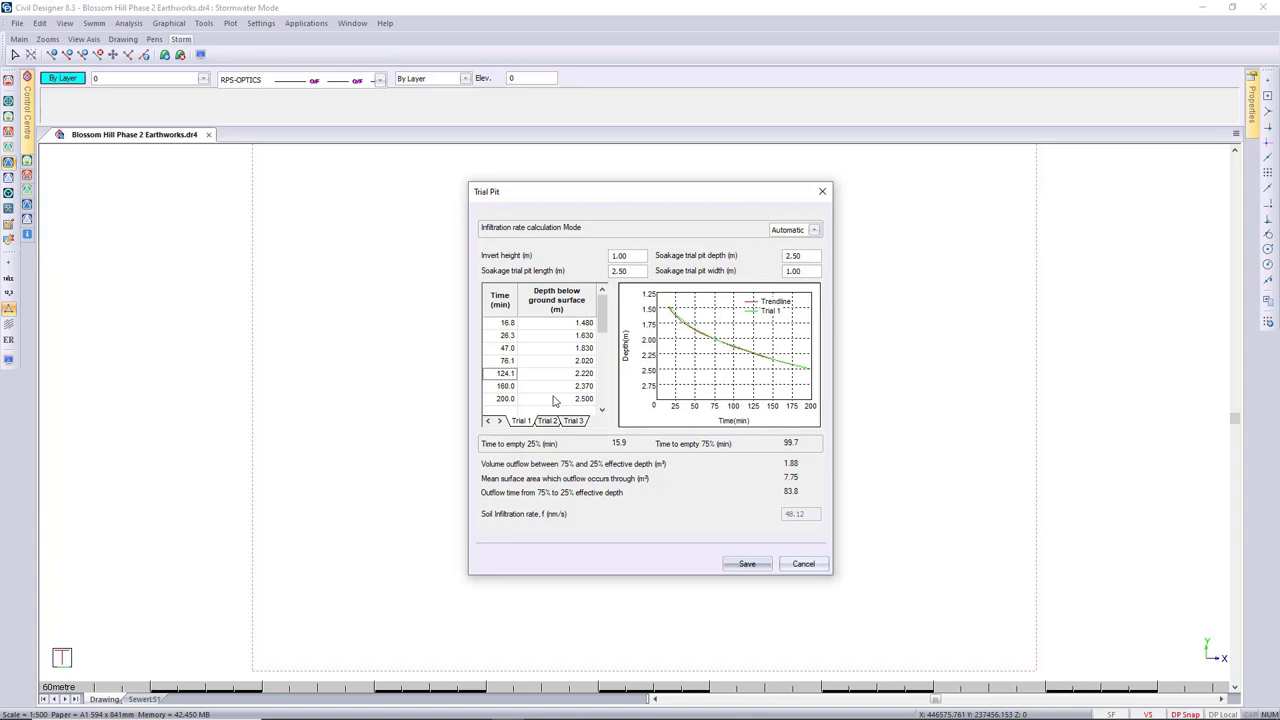
- Clear the Trial 2 data and save the trial pit infiltration rate to the soakaway calculations
click(547, 420)
key(Delete)
key(Delete)
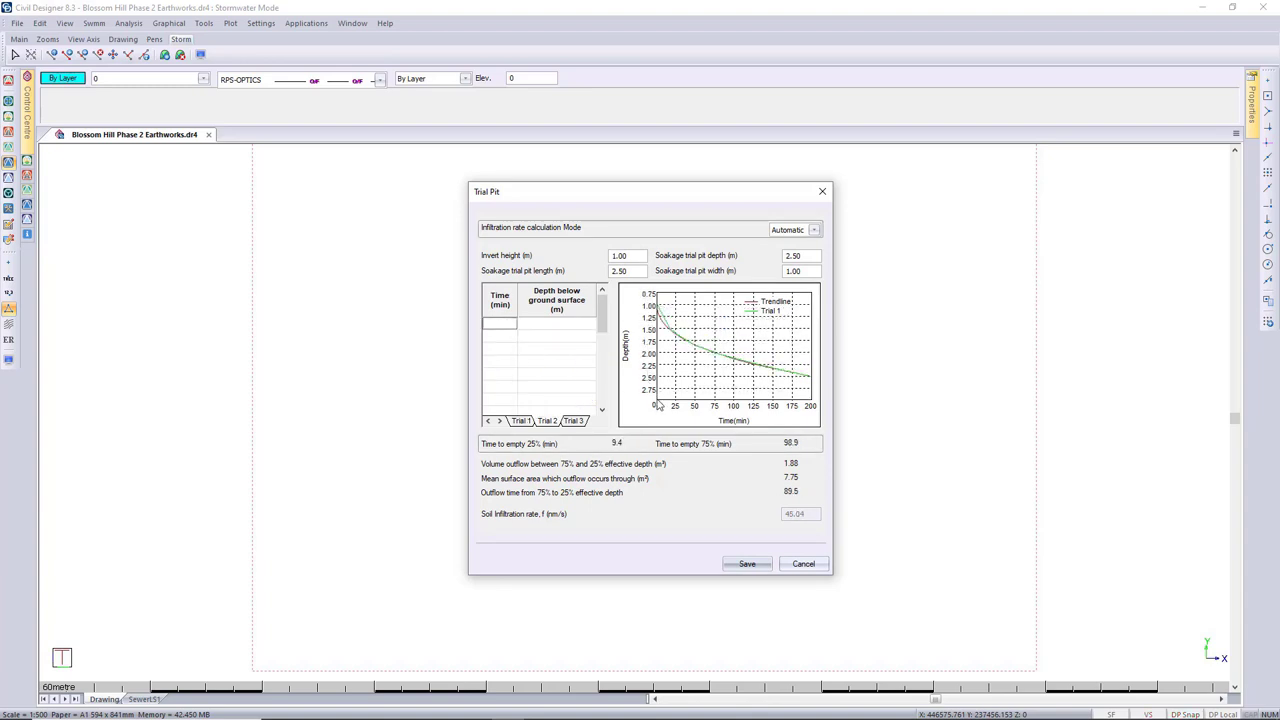
click(745, 567)
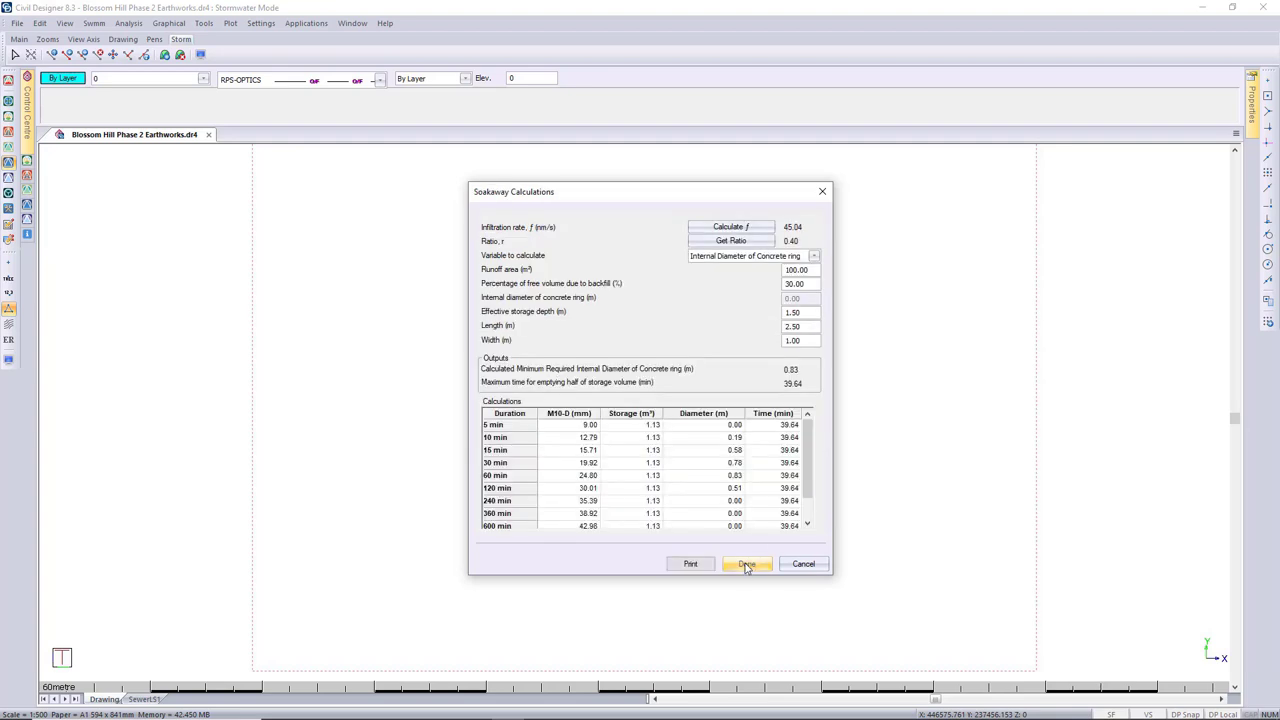
- Get the rainfall ratio in Automatic mode from the confirmed map location and save the rainfall durations
click(768, 245)
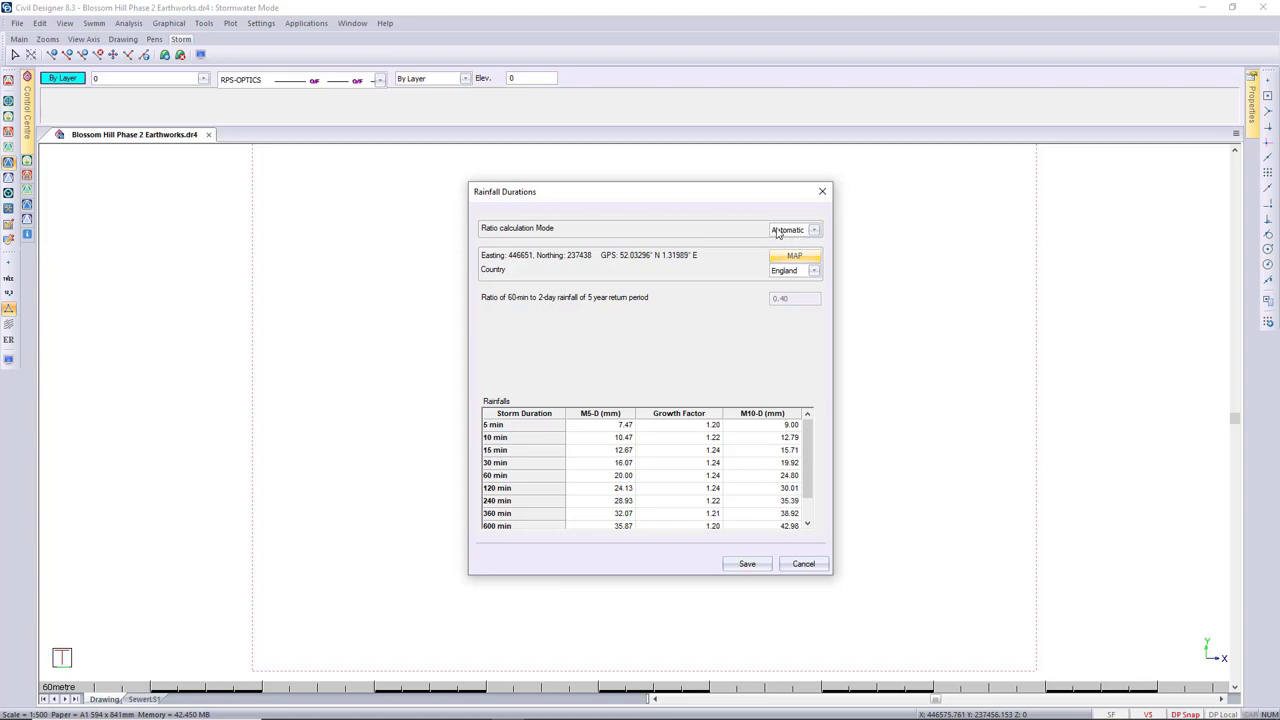
click(789, 231)
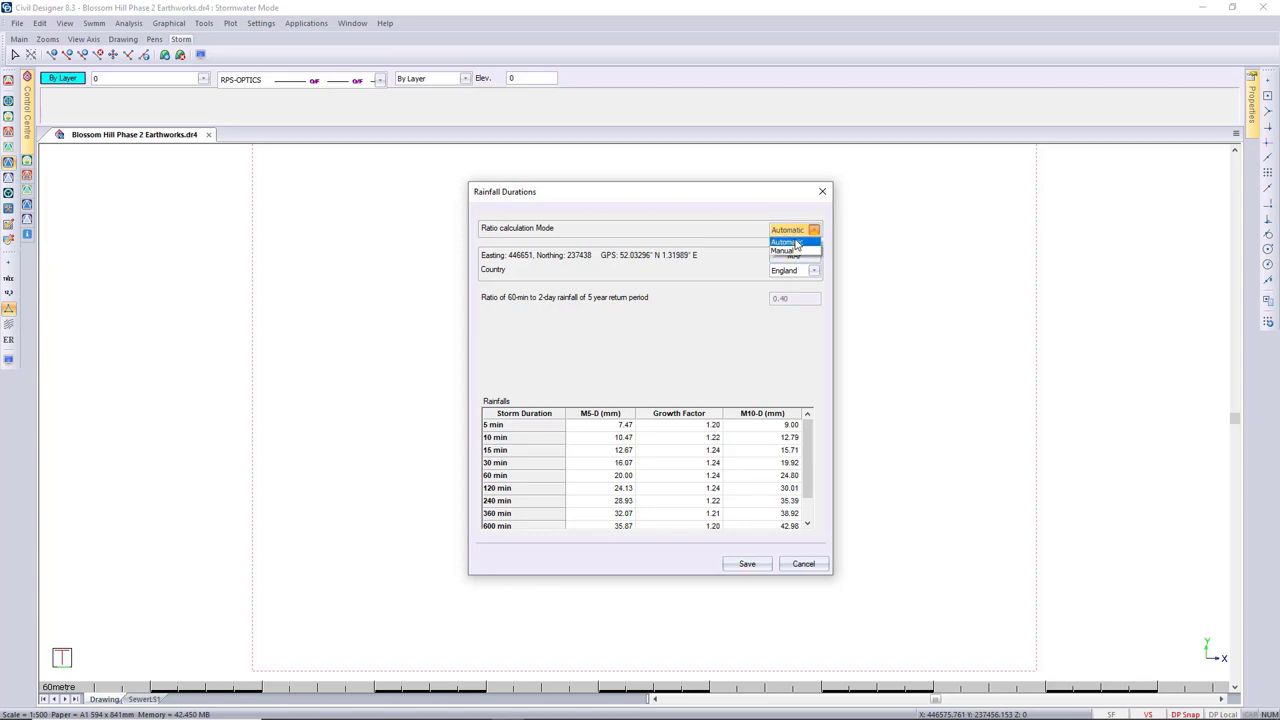
click(796, 243)
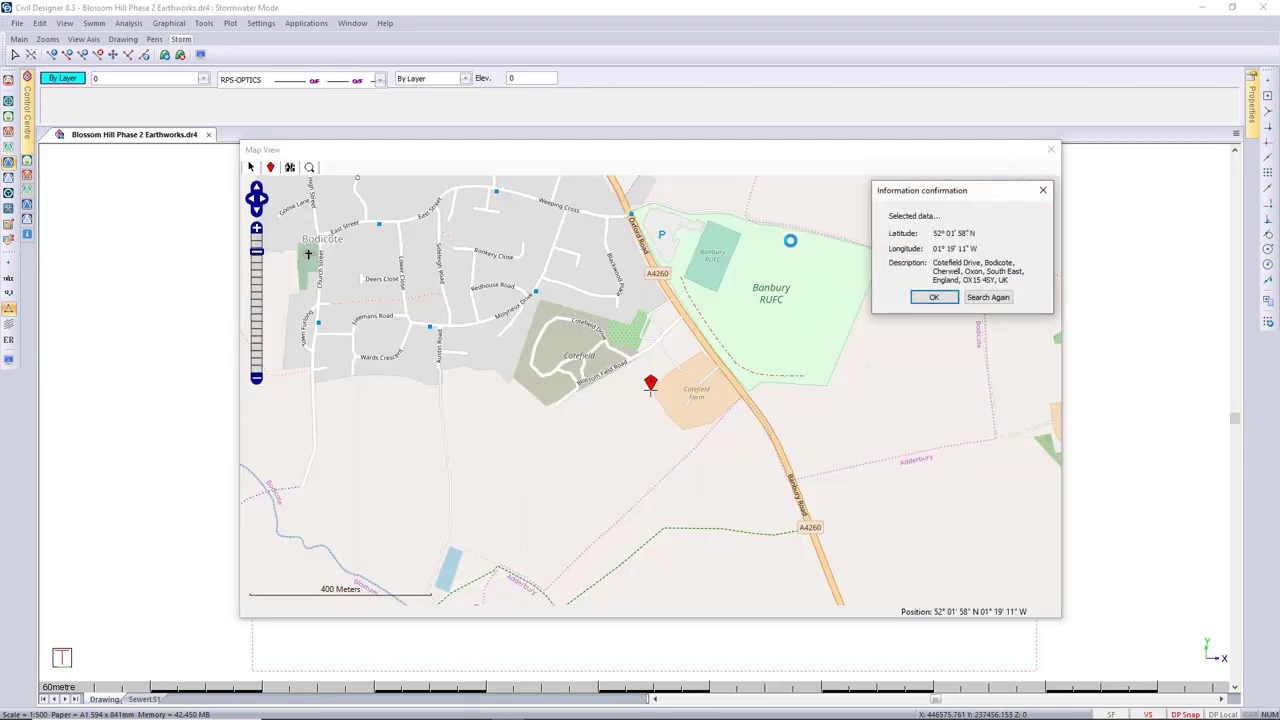
click(933, 297)
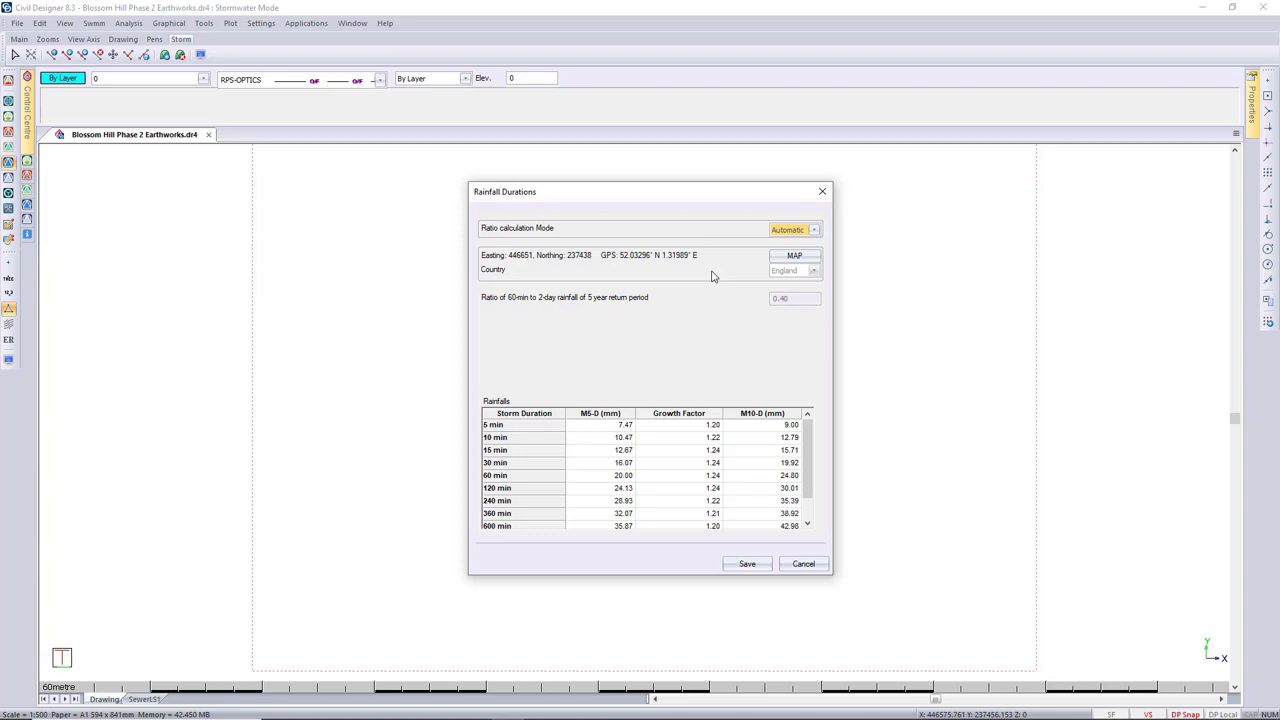
click(750, 566)
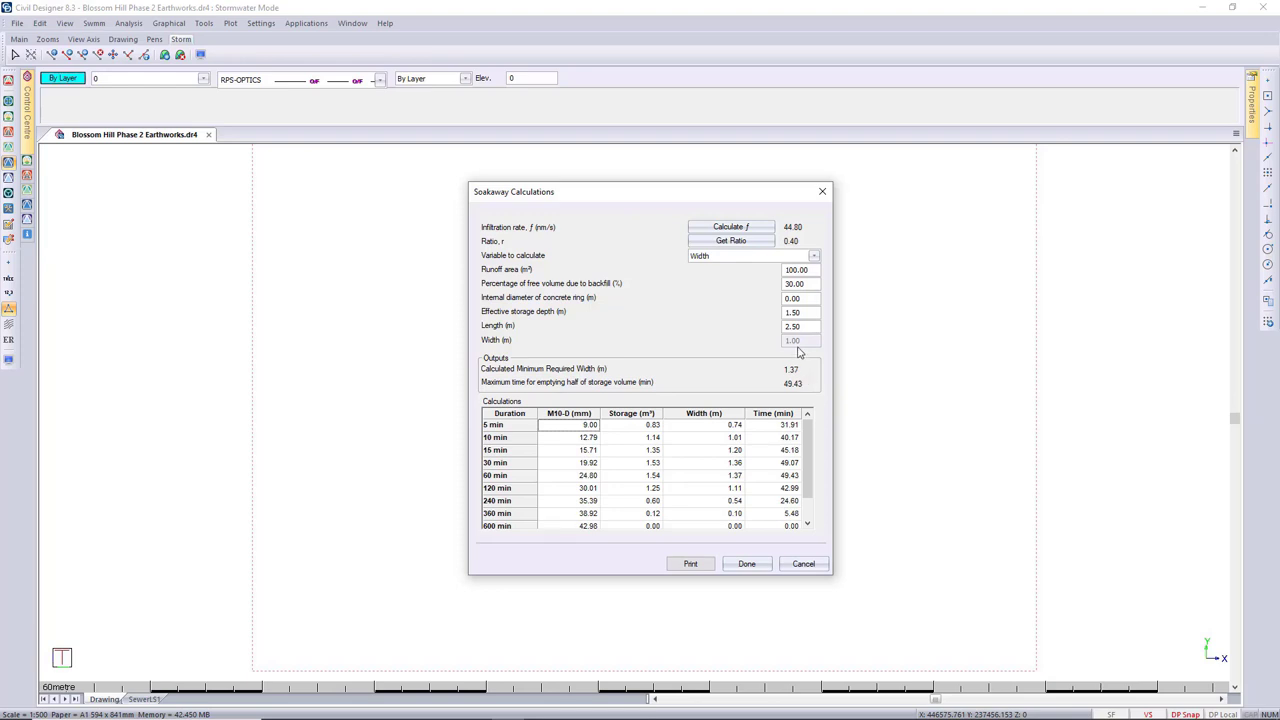
- Set the soakaway's variable to calculate to Runoff Area
click(814, 257)
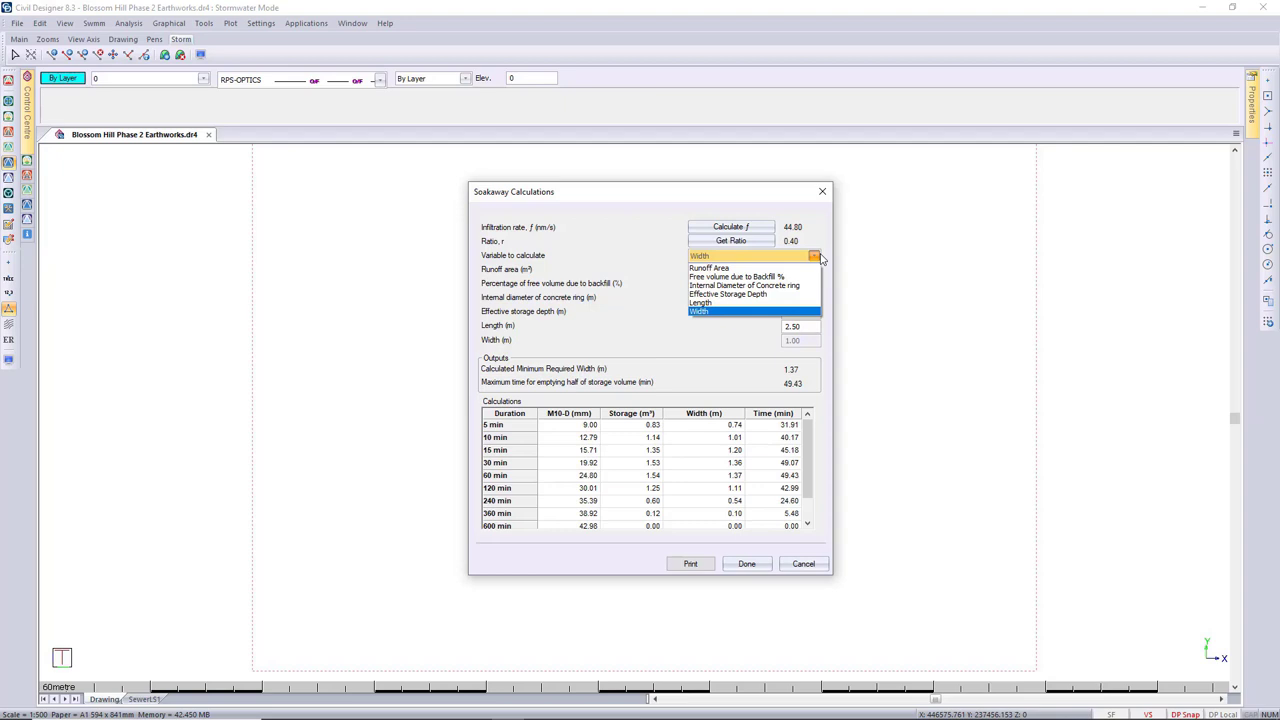
click(815, 257)
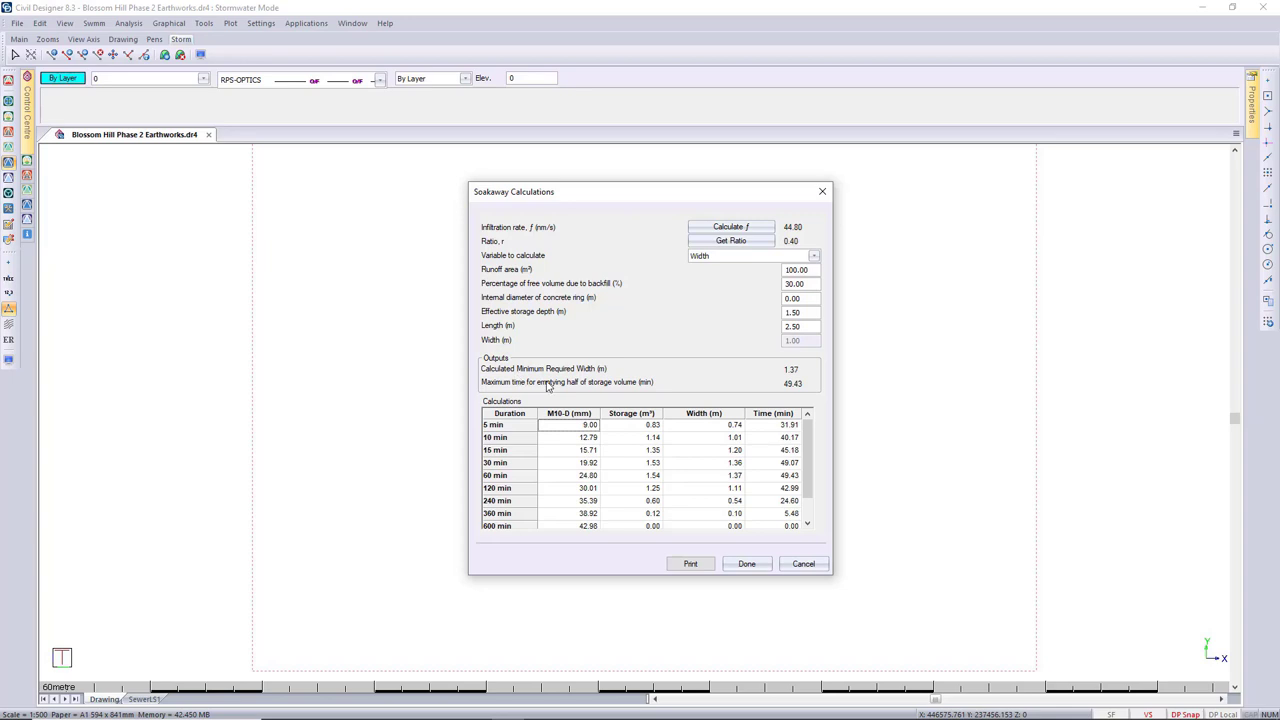
click(740, 256)
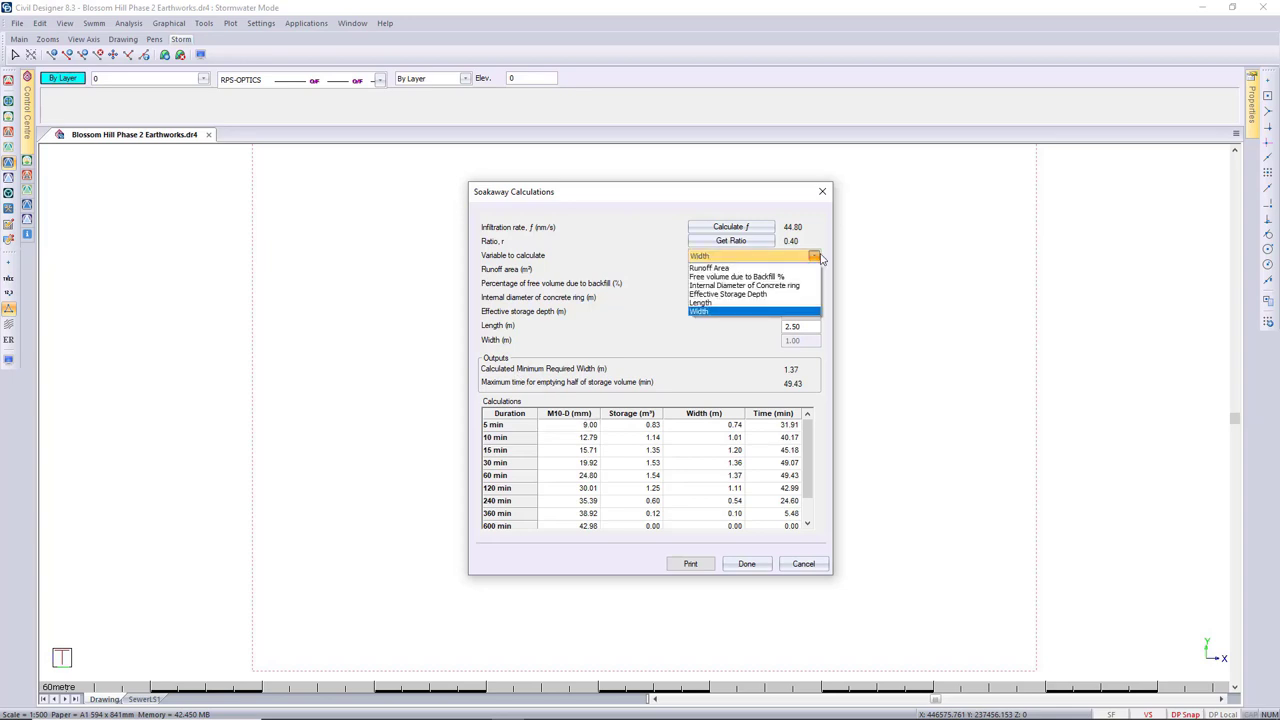
click(728, 268)
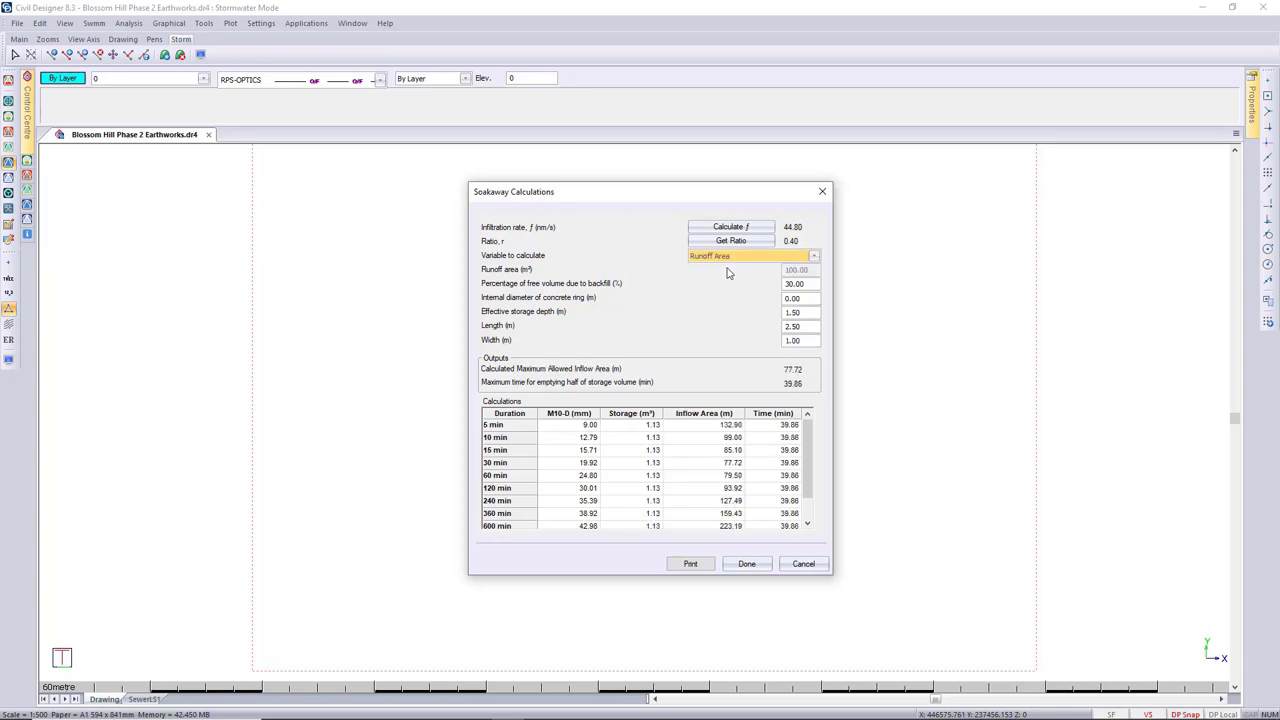
- Try a soakaway width of 1.37 m, and set the length to 2.50 m, width to 1.00 m and concrete ring diameter to 0.90 m
click(798, 341)
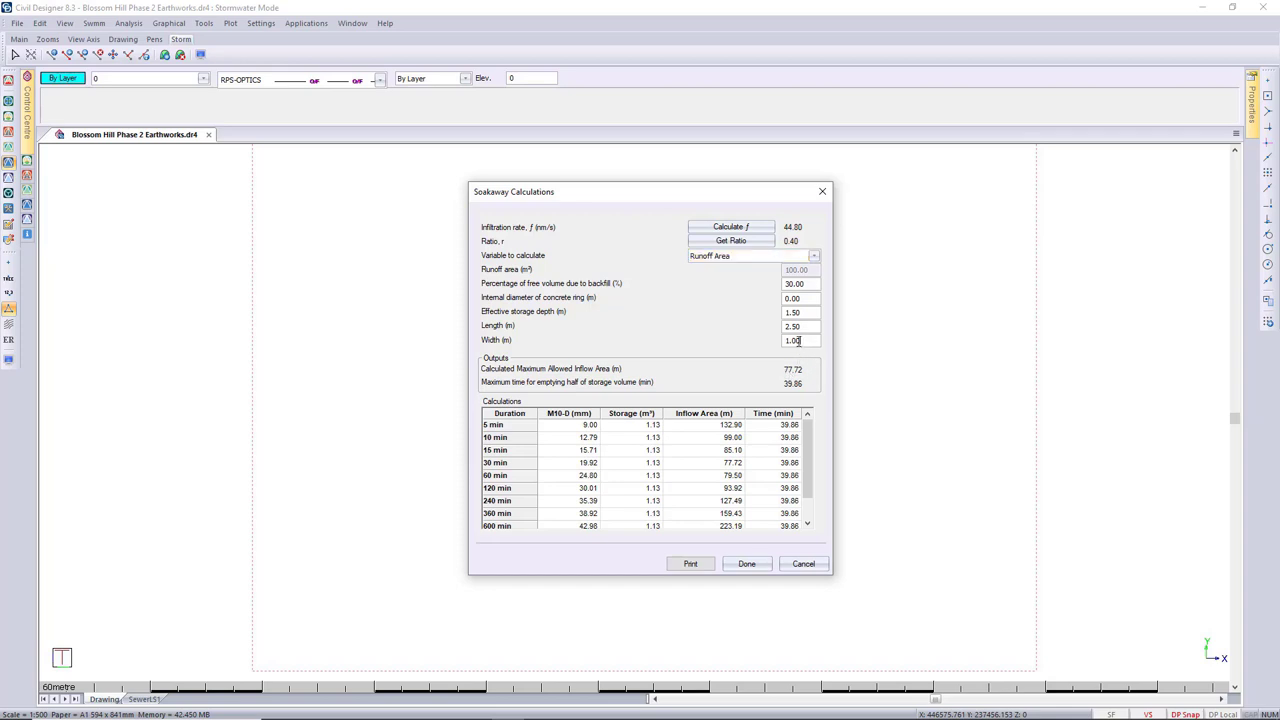
drag(792, 341, 806, 340)
text(37)
double_click(815, 327)
key(BackSpace)
text(2.50)
drag(801, 342, 787, 343)
text(1)
key(shift+Tab)
key(shift+Tab)
- Print the soakaway calculations to a PDF named "test2" on the Desktop
click(692, 562)
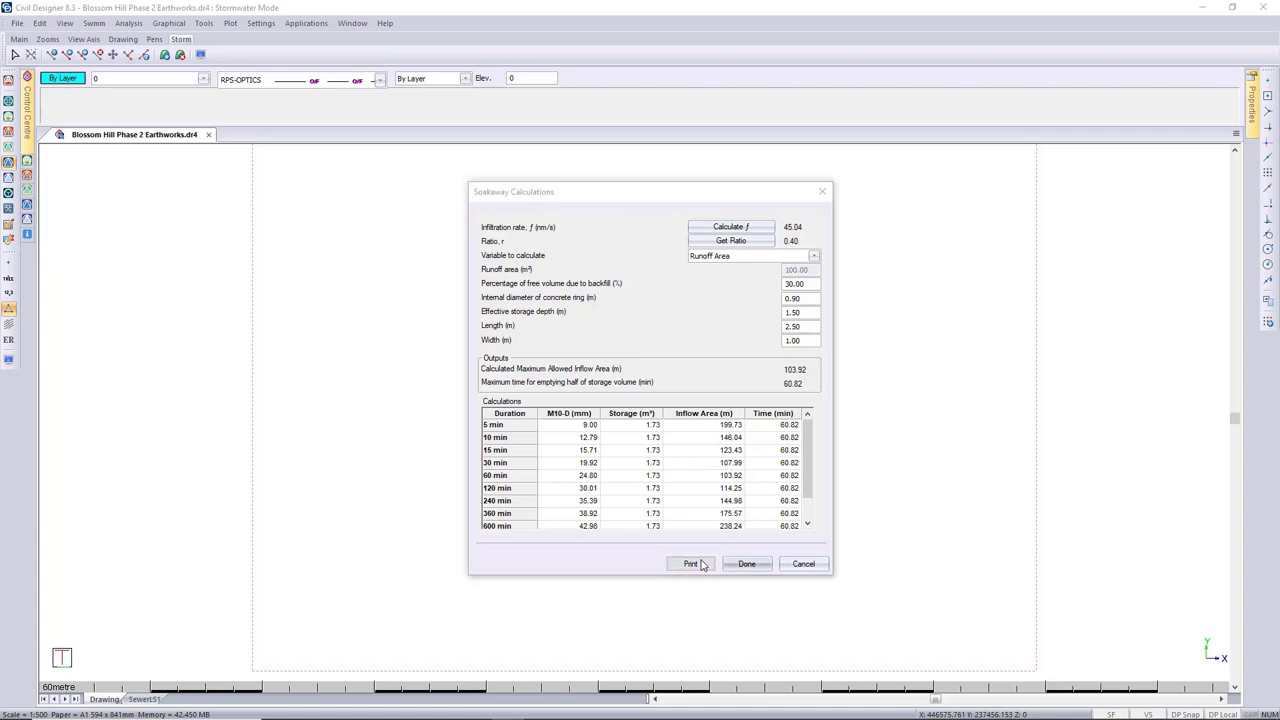
click(706, 443)
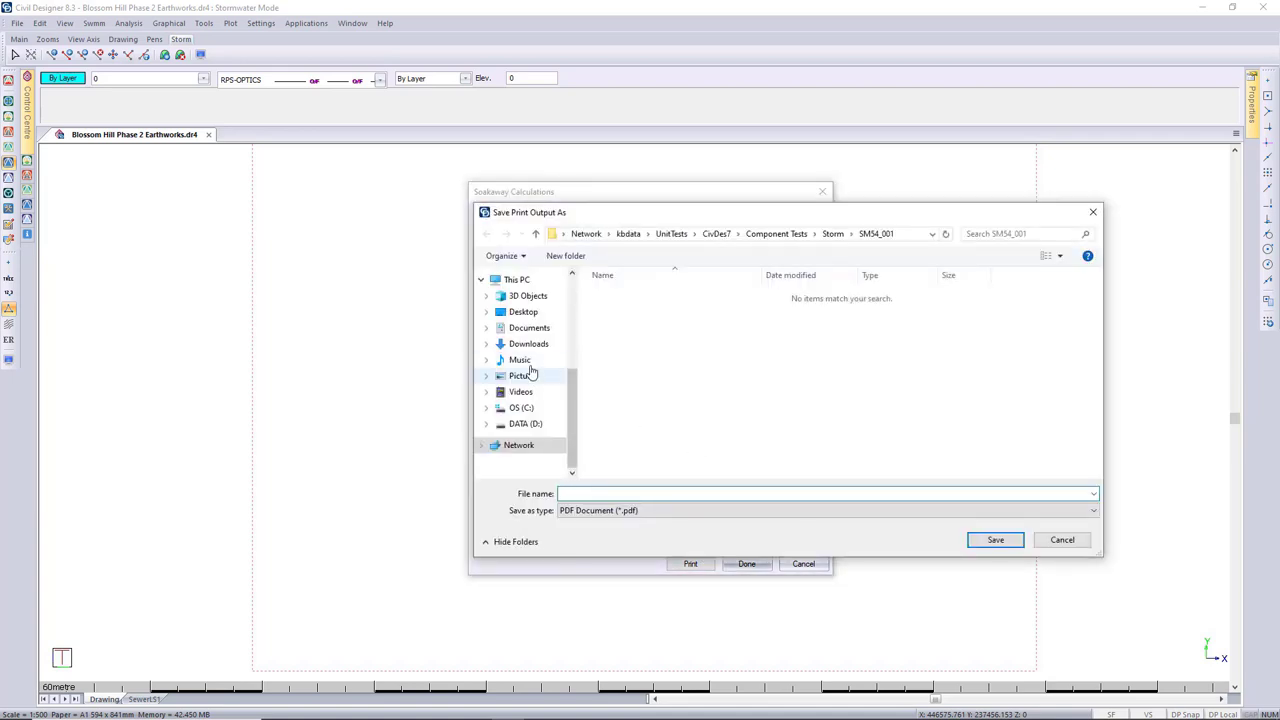
click(523, 311)
click(612, 294)
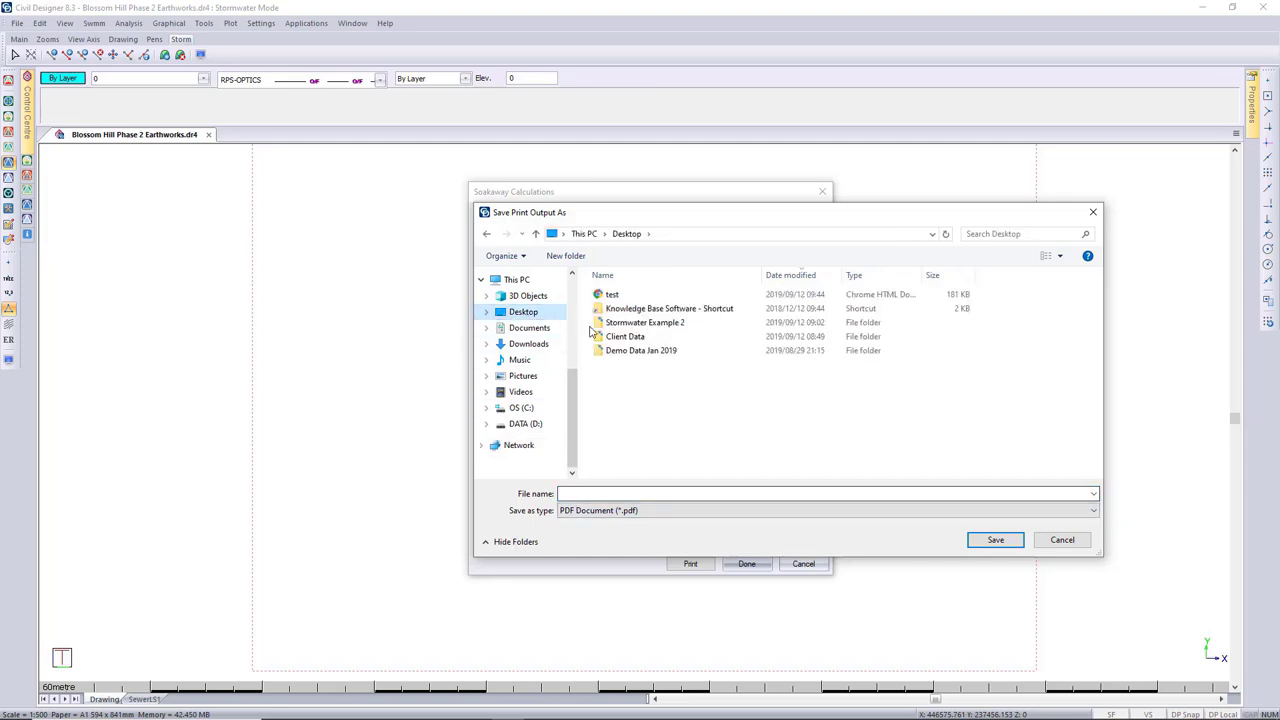
double_click(568, 493)
text(test2)
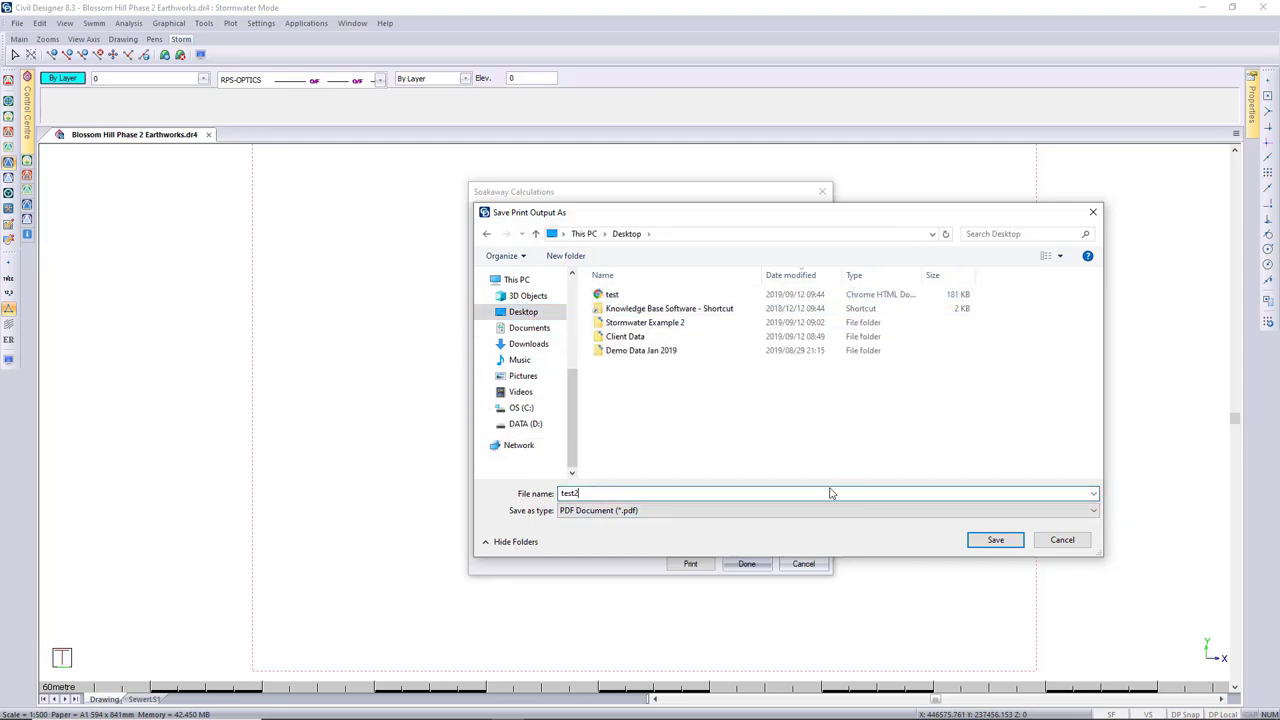
click(996, 540)
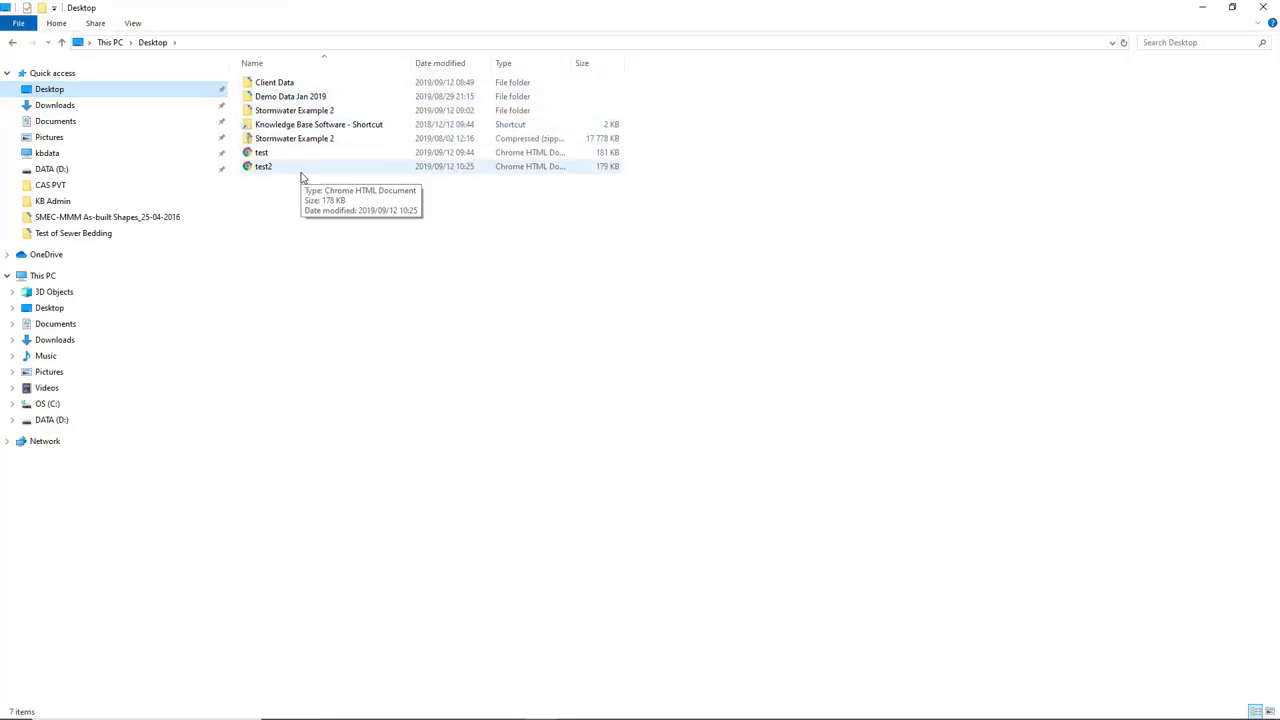
- Open the soakaway PDF report from the Desktop and review its trial pit data, graph, infiltration rate and rainfall calculations
double_click(303, 172)
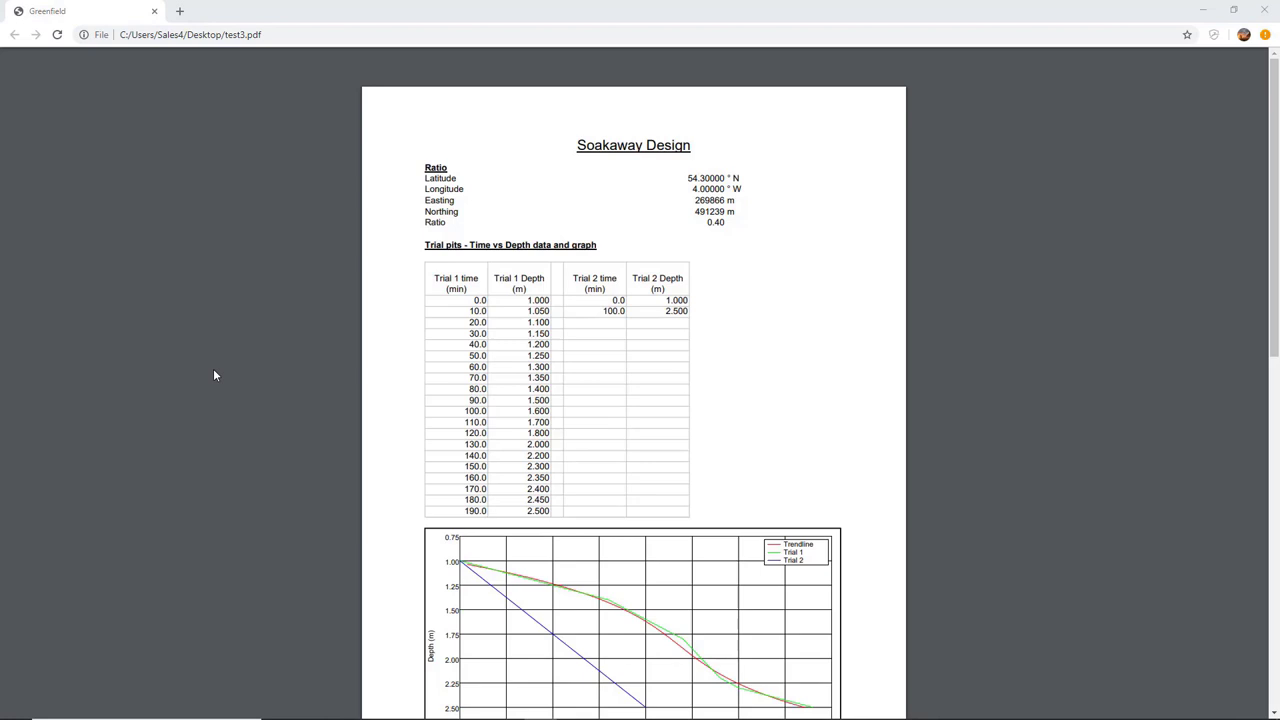
scroll(213, 372, down, 3)
scroll(213, 370, down, 5)
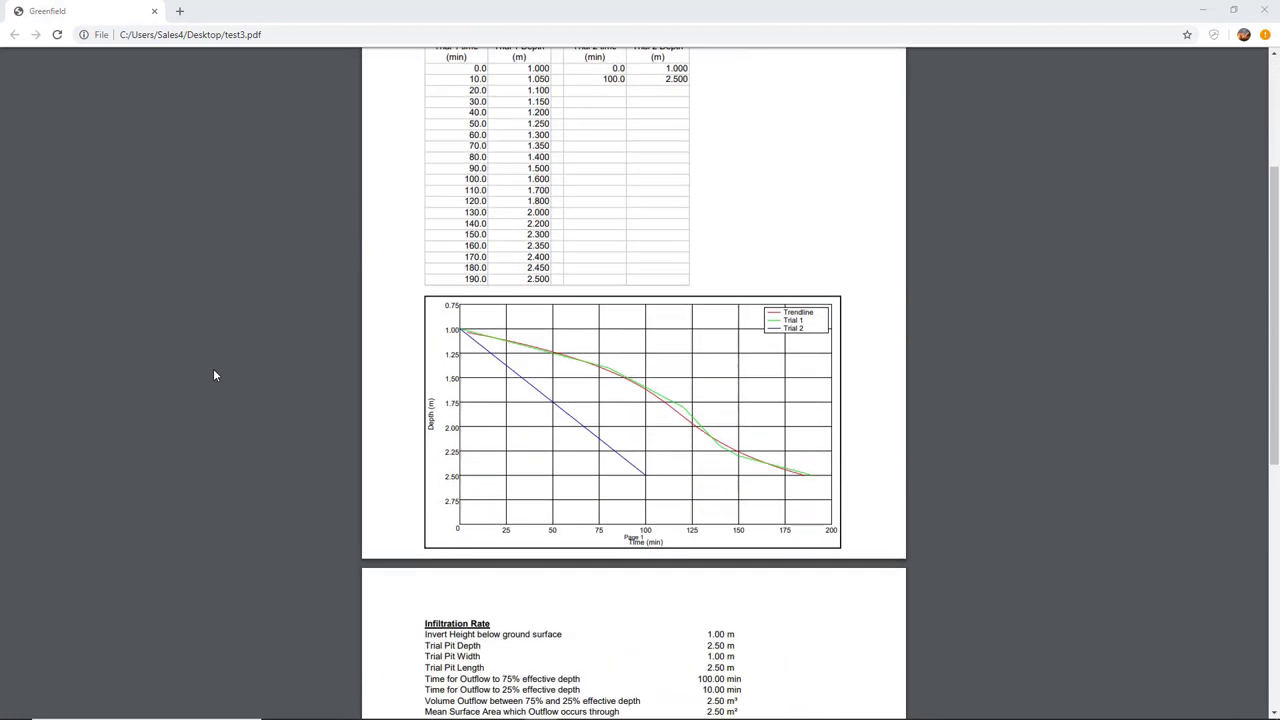
scroll(214, 375, down, 2)
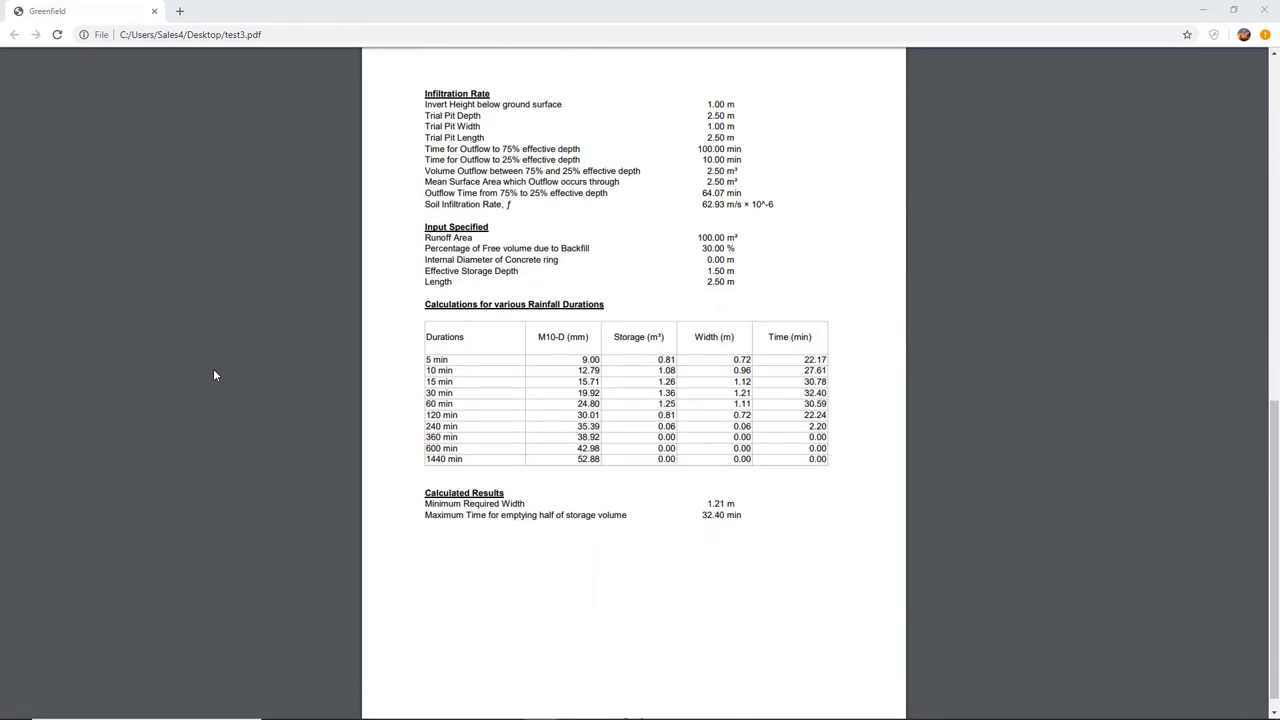
scroll(213, 375, up, 10)
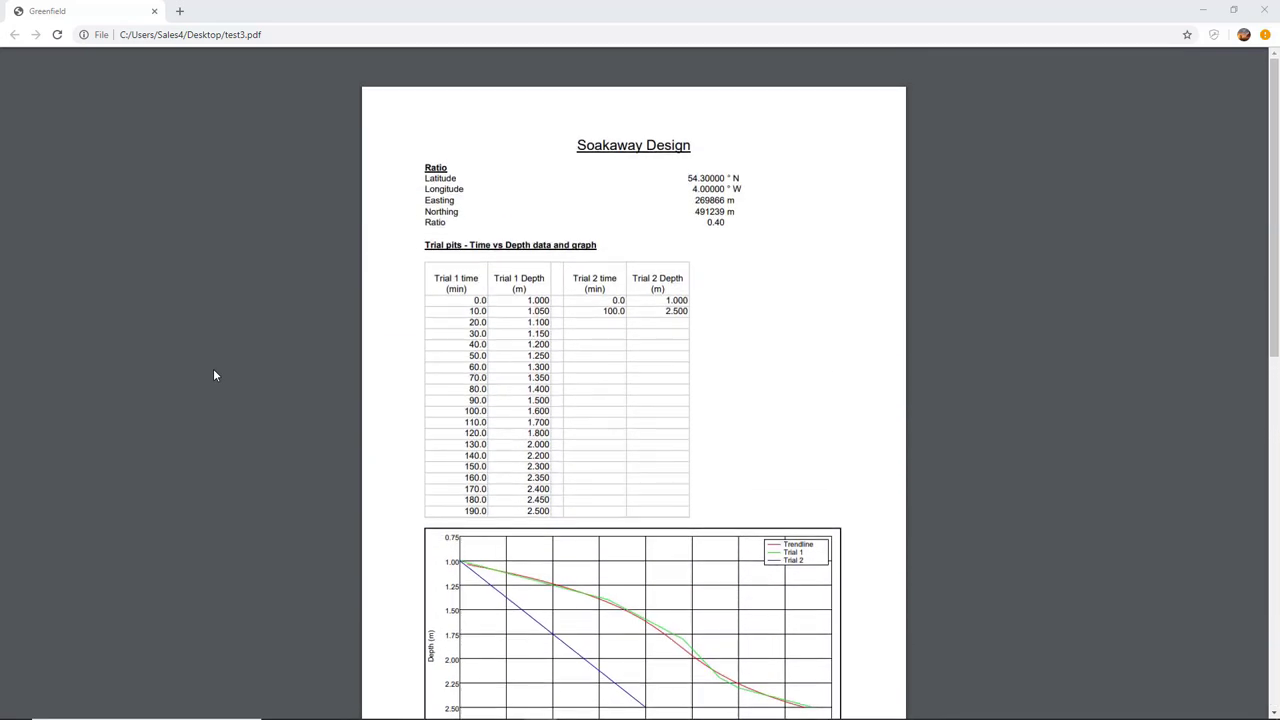
- Switch to Civil Designer 8.2 and close the CADASTRAL Clip HorwMerHil drawing without saving changes
key(alt+Tab)
click(185, 120)
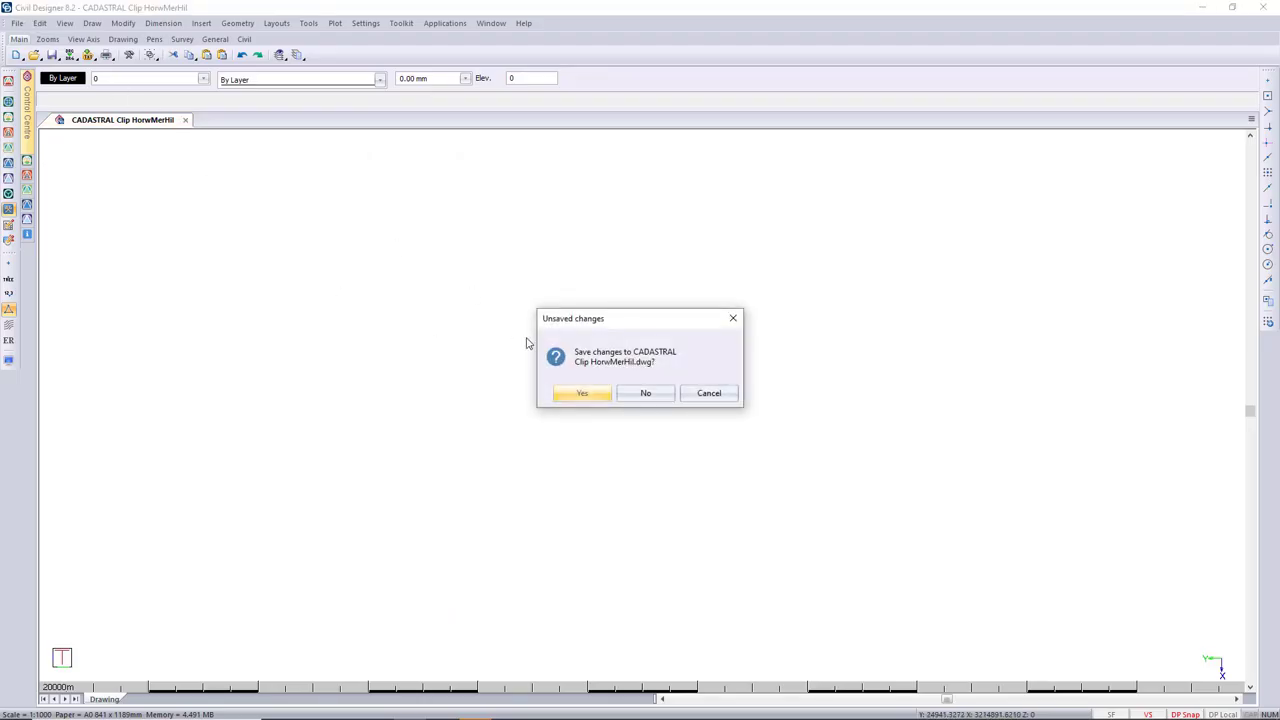
click(649, 394)
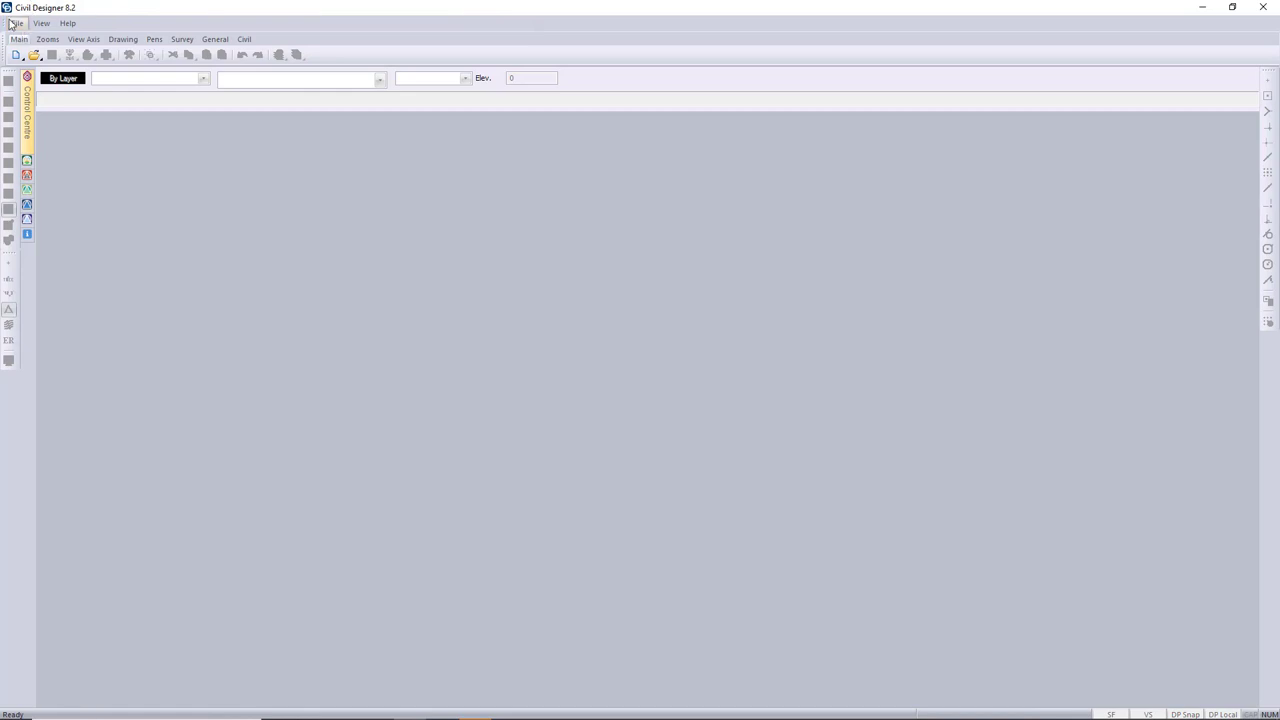
click(17, 23)
click(76, 102)
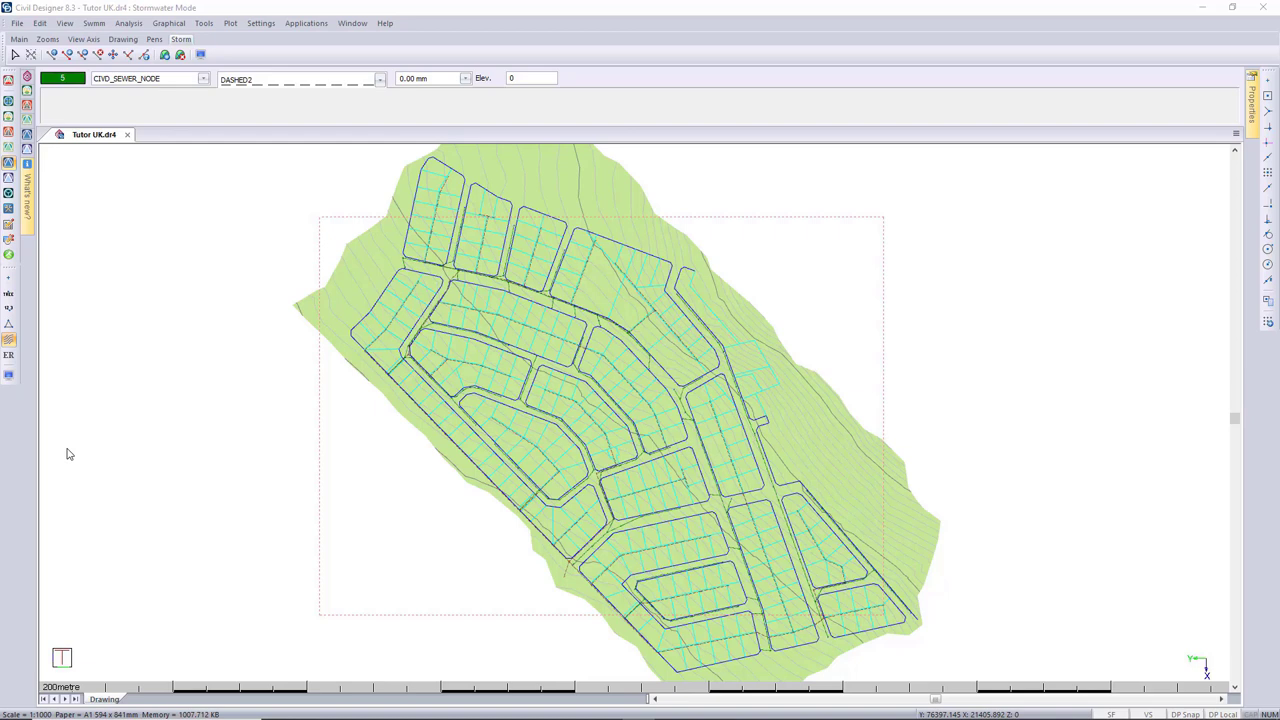
- Zoom in on the central road junction in the Tutor UK drawing to examine the storm and sewer pipes in plan
click(594, 461)
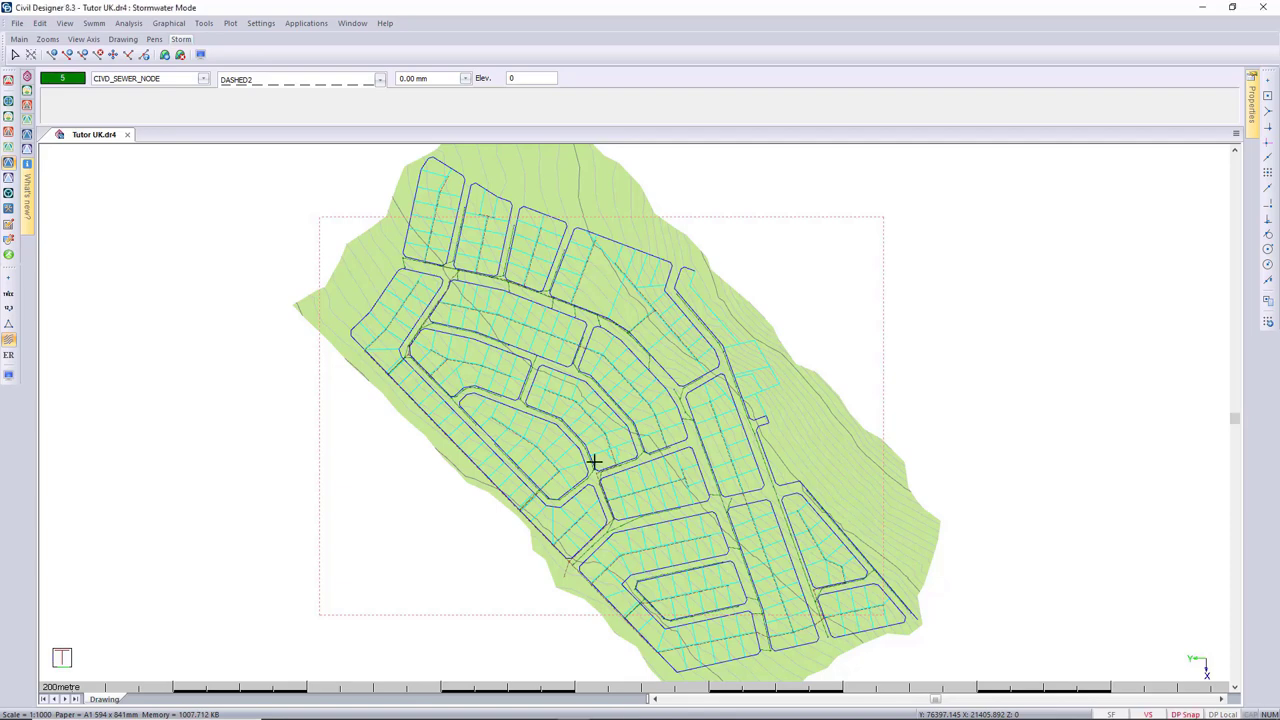
right_click(594, 461)
click(610, 486)
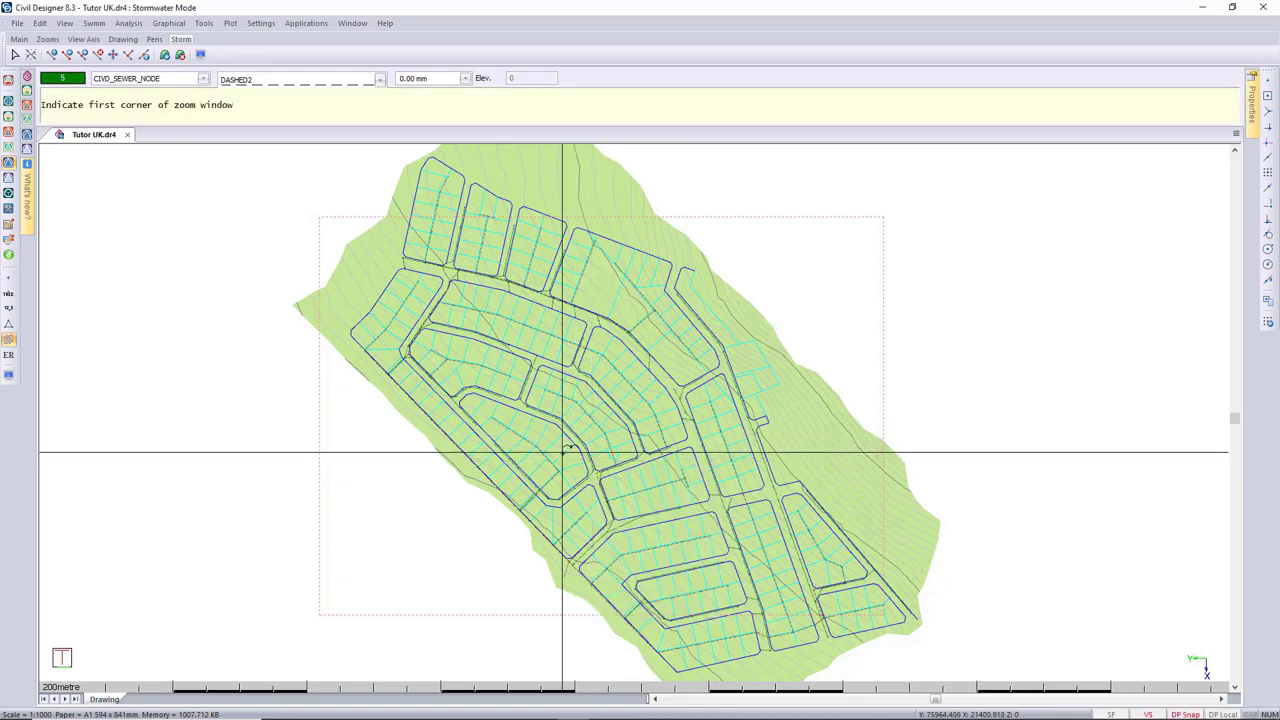
click(563, 452)
click(615, 491)
scroll(683, 485, up, 1)
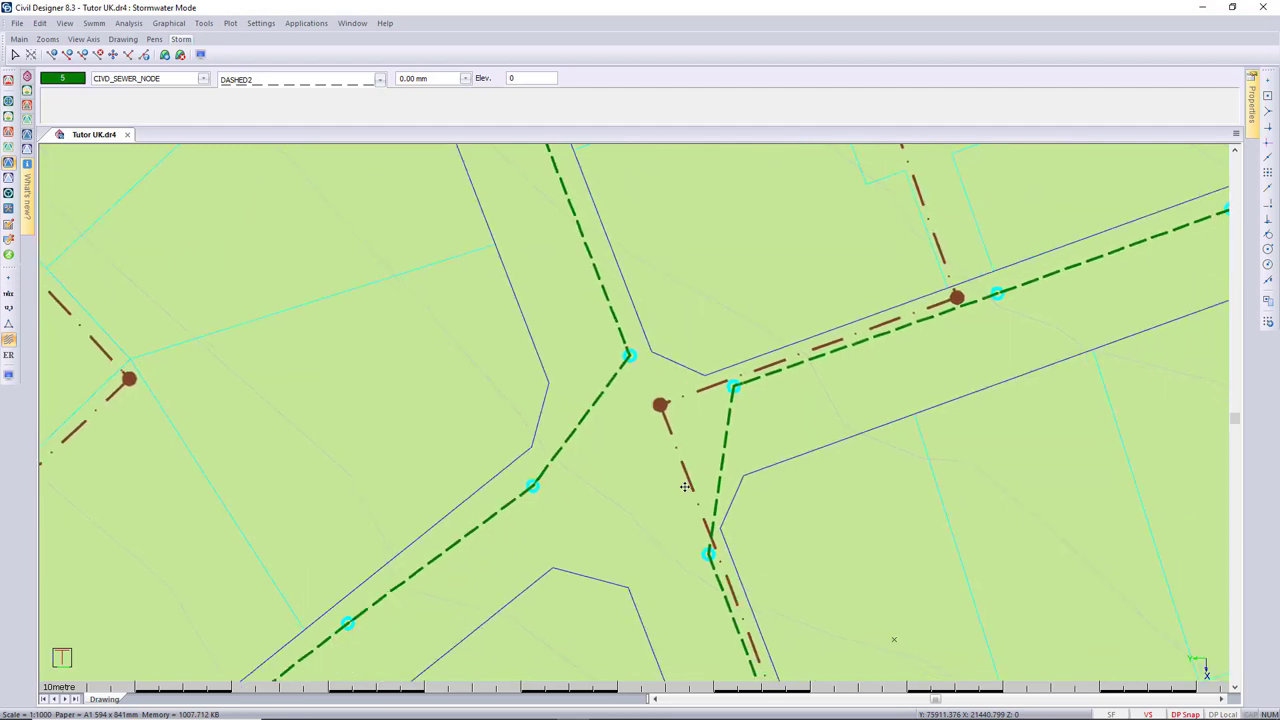
scroll(679, 481, up, 1)
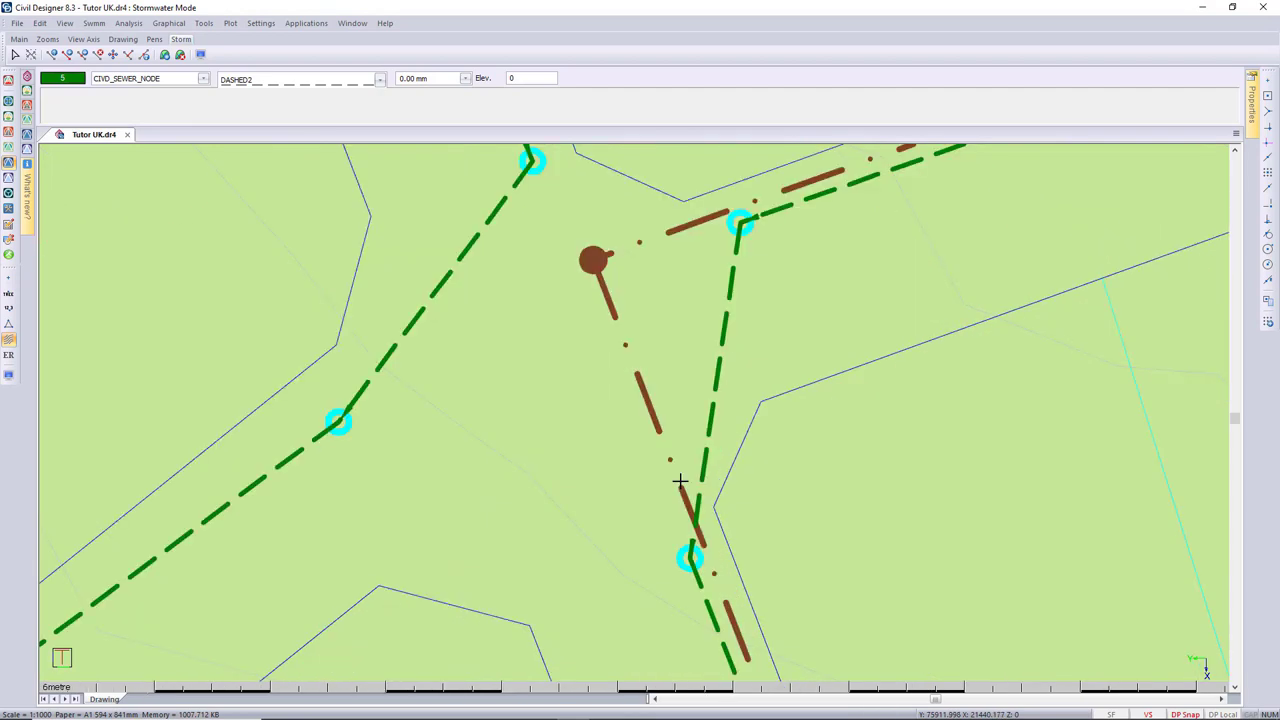
- Open the rendered 3D view at the junction and examine the pipes, manholes and nodes from below the terrain
right_click(560, 286)
click(596, 362)
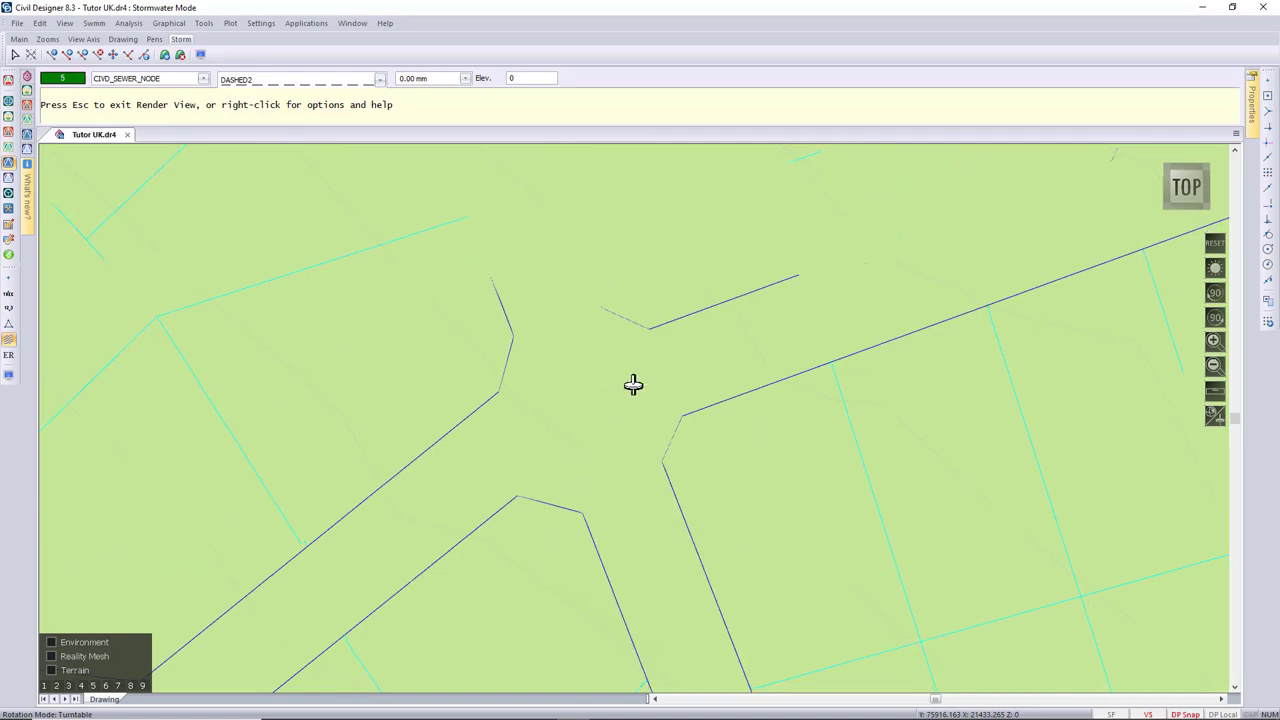
drag(633, 385, 503, 532)
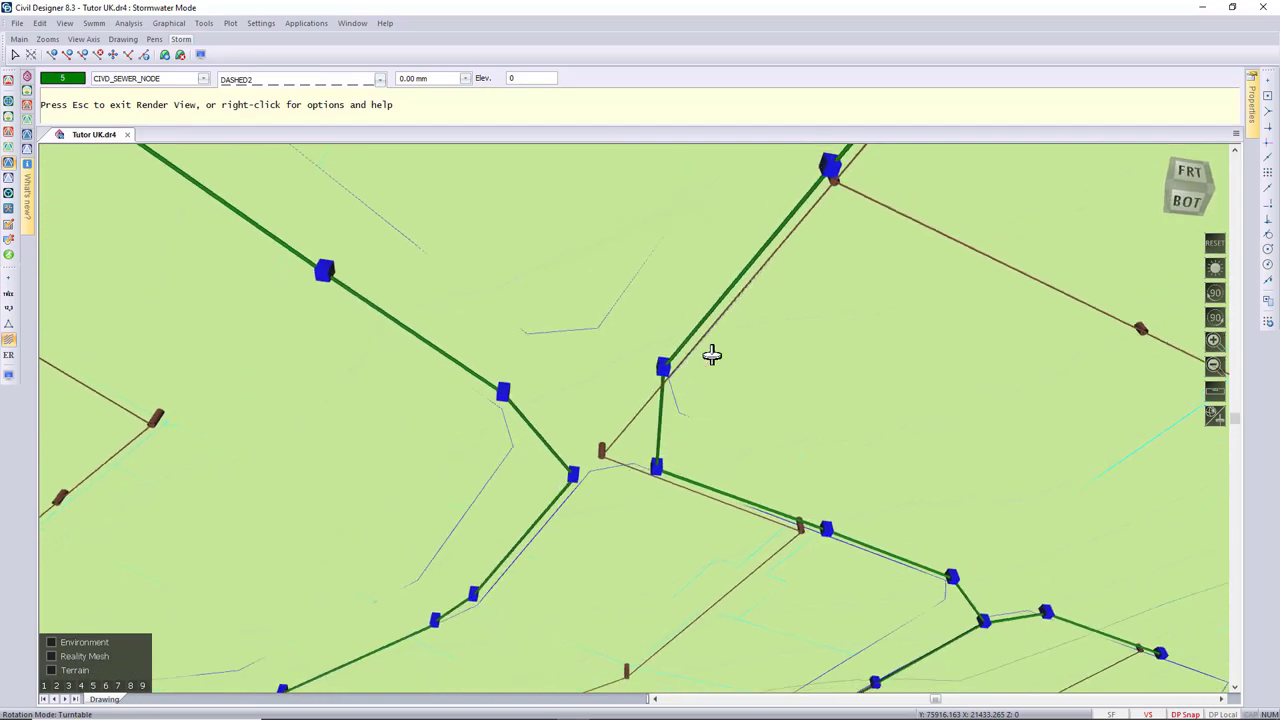
scroll(580, 434, up, 10)
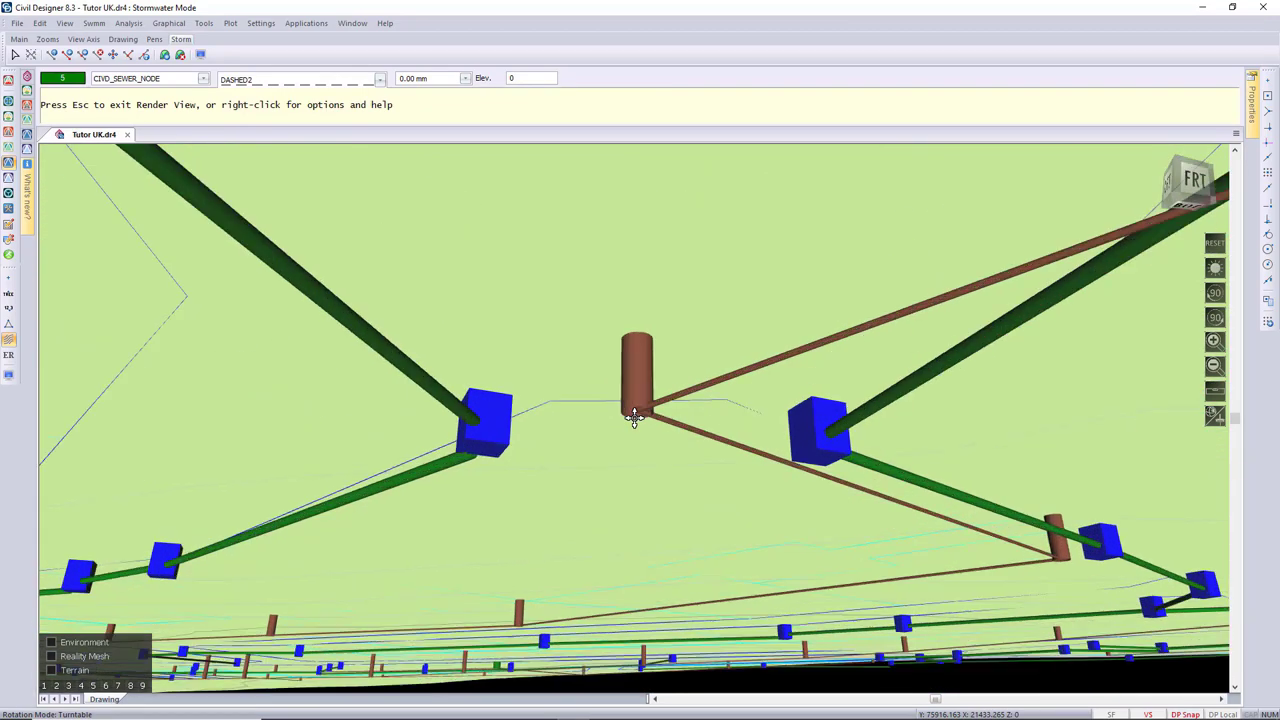
middle_drag(564, 420, 31, 501)
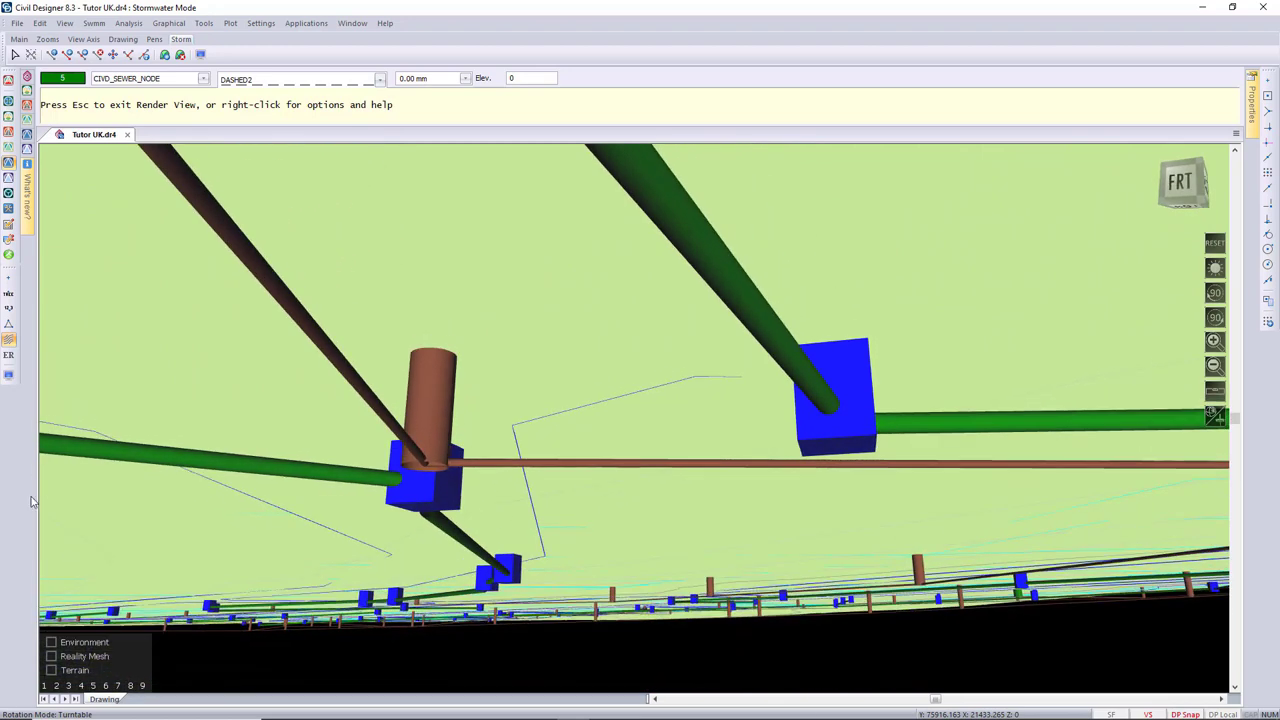